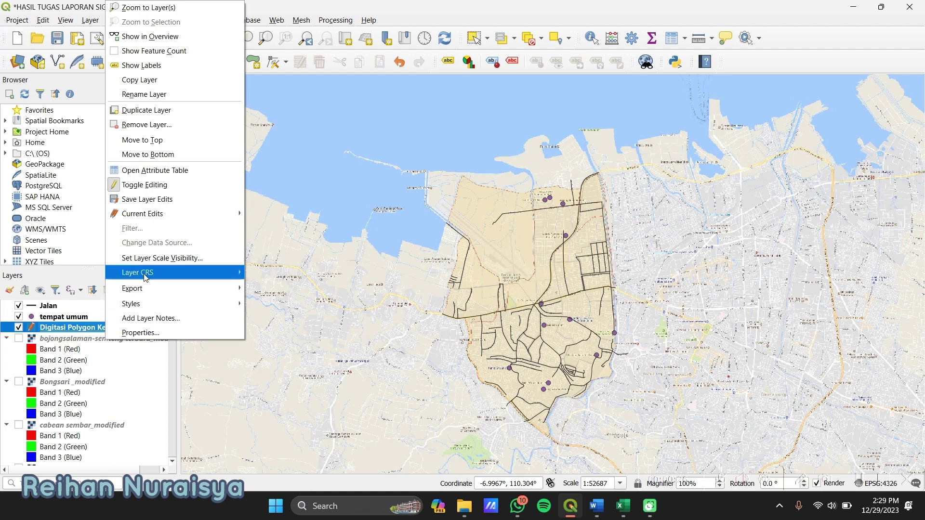
- Open the attribute table of Digitasi Polygon Kecamatan Semarang Barat and add a Text (string) field named kelurahan with length 50
{"action": "left_click", "coordinate": [232, 177]}
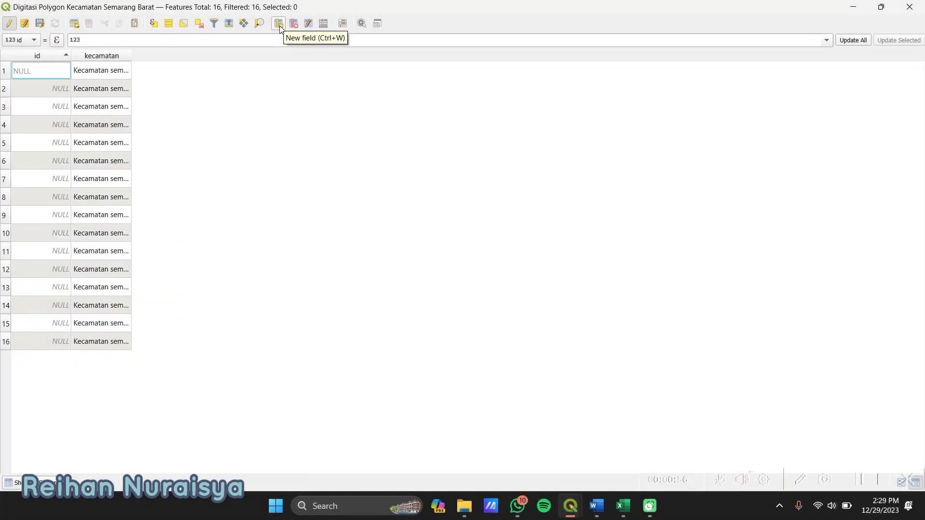
{"action": "left_click", "coordinate": [279, 24]}
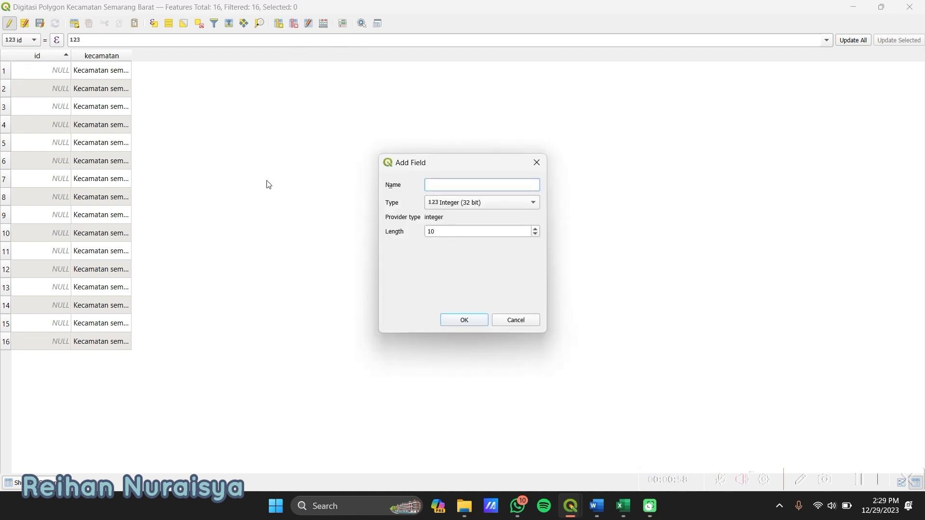
{"action": "type", "text": "kelurahan"}
{"action": "left_click", "coordinate": [484, 203]}
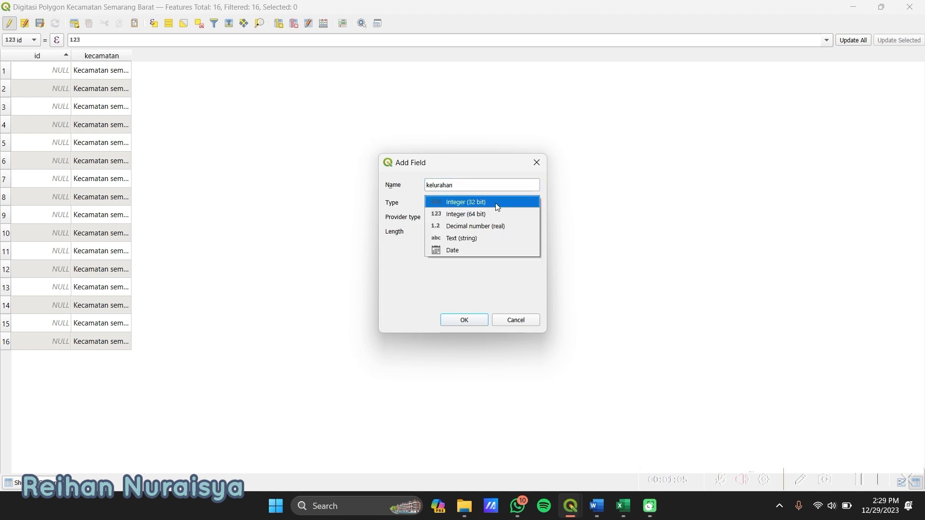
{"action": "left_click", "coordinate": [487, 241]}
{"action": "left_click", "coordinate": [431, 232]}
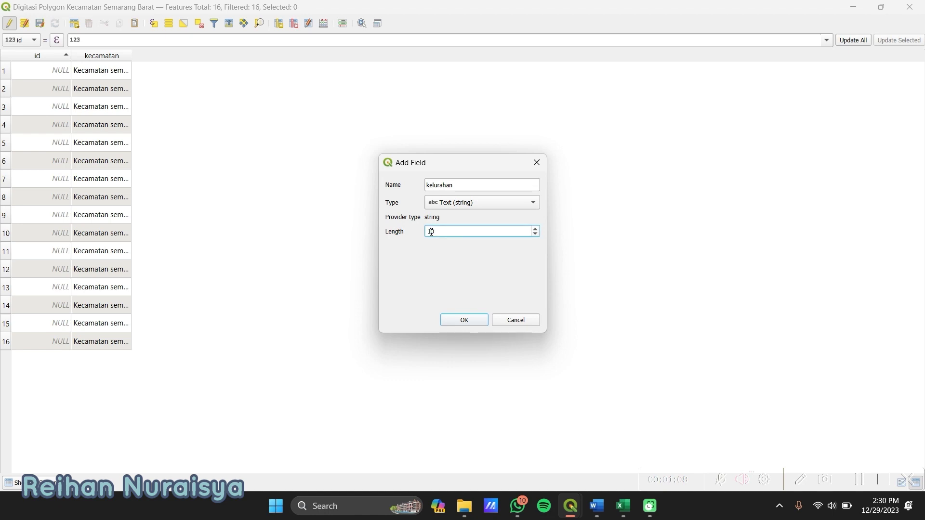
{"action": "key", "text": "BackSpace"}
{"action": "type", "text": "5"}
{"action": "left_click", "coordinate": [468, 319]}
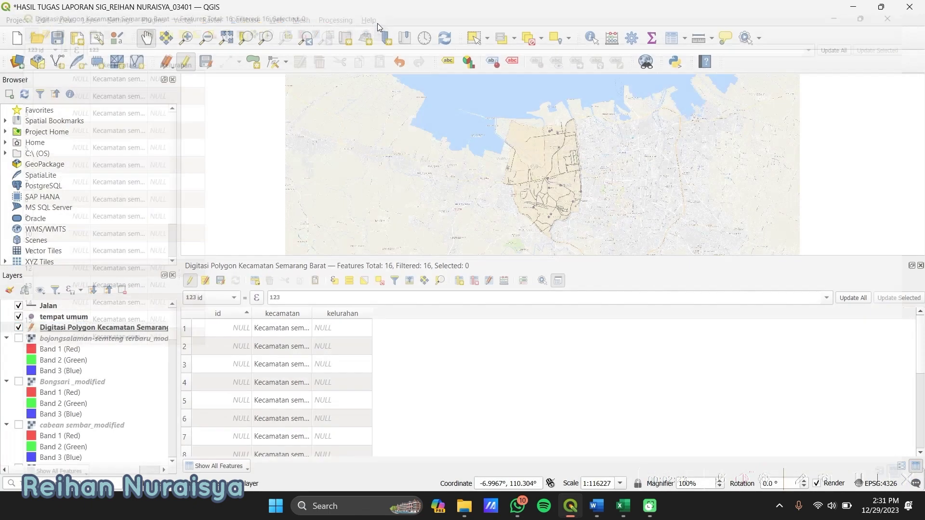
- Dock the attribute table beneath the map canvas, keeping the main window maximized
{"action": "left_click", "coordinate": [378, 25]}
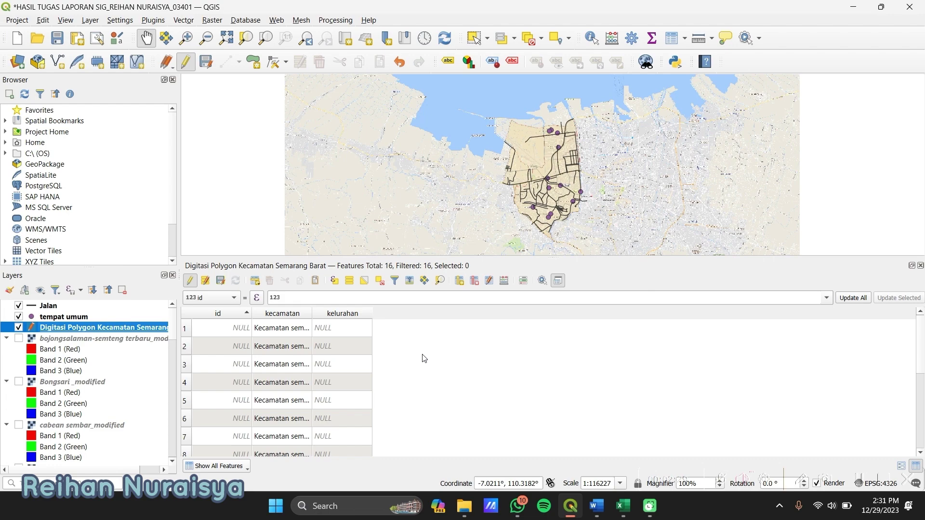
{"action": "key", "text": "super+Left"}
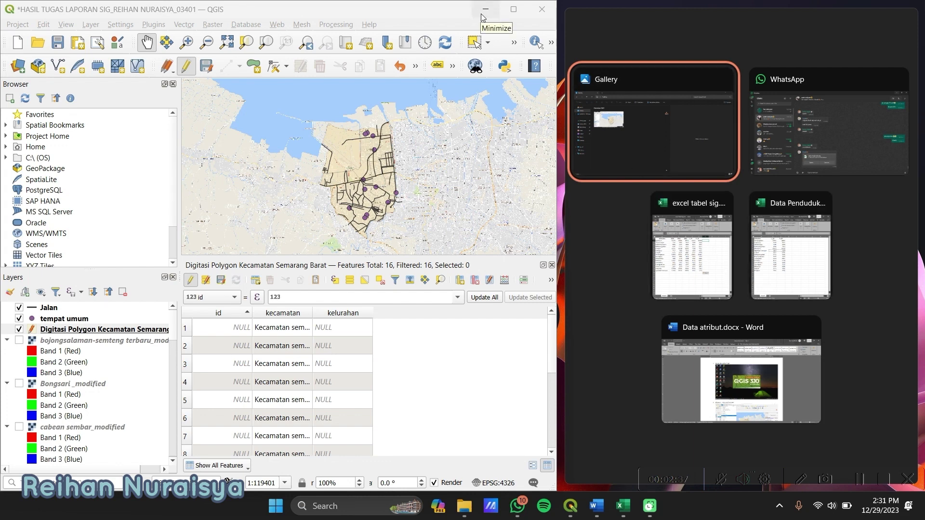
{"action": "left_click", "coordinate": [513, 9]}
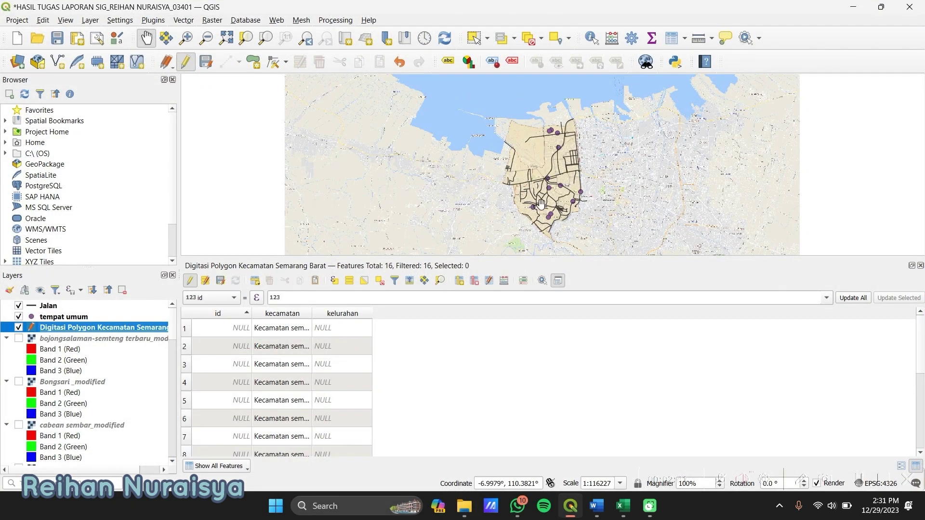
- Show the bojongsalaman-semteng terbaru_modified raster as reference beneath the kecamatan polygons
{"action": "scroll", "coordinate": [541, 204], "scroll_direction": "up", "scroll_amount": 1}
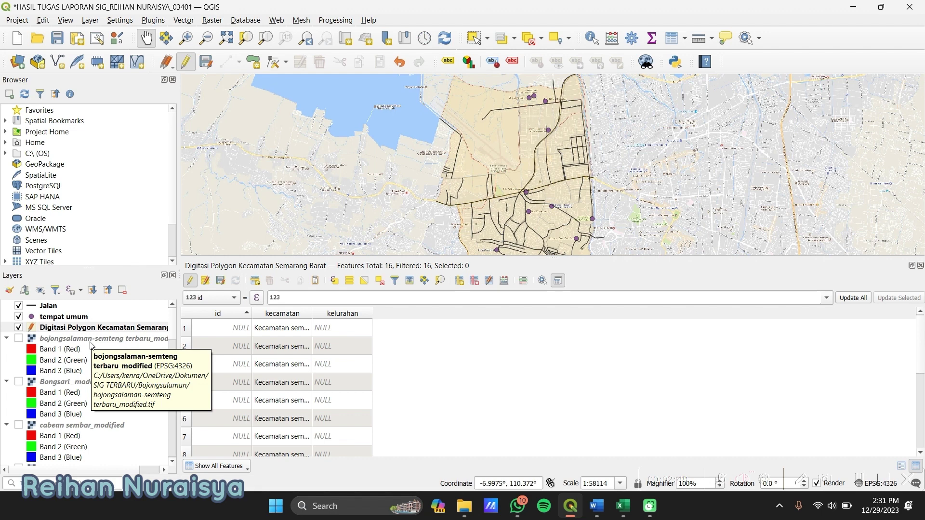
{"action": "left_click", "coordinate": [19, 341]}
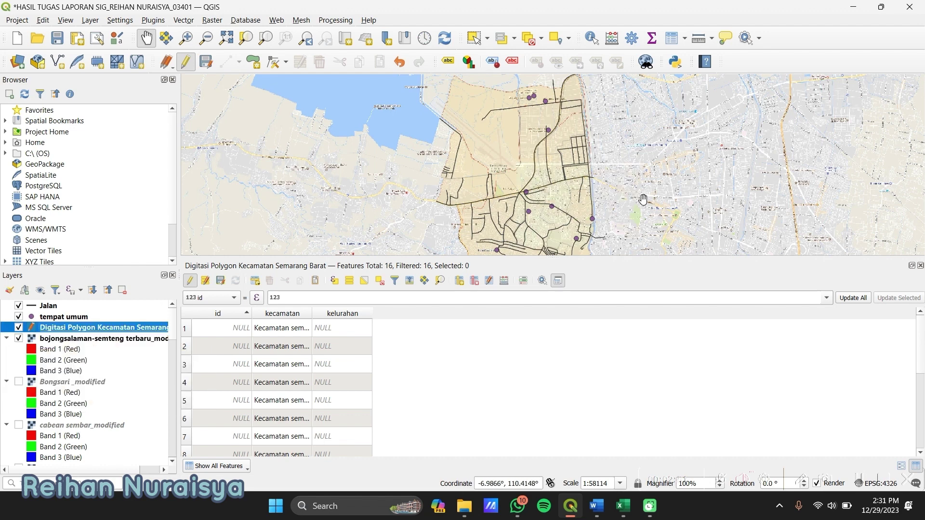
{"action": "left_click_drag", "start_coordinate": [642, 201], "coordinate": [622, 170]}
- Select the Bojongsalaman polygon at the eastern edge of the district and enter bojongsalaman as its kelurahan
{"action": "left_click", "coordinate": [474, 37]}
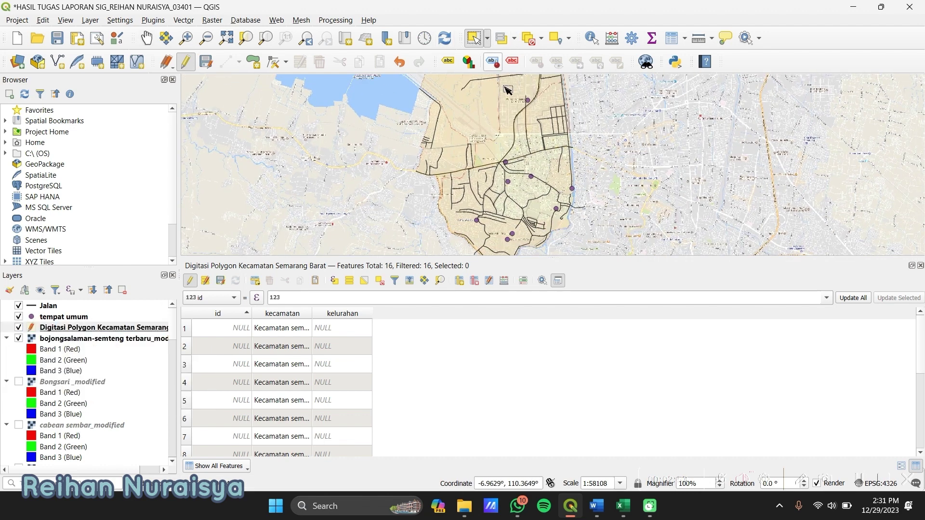
{"action": "left_click", "coordinate": [559, 178]}
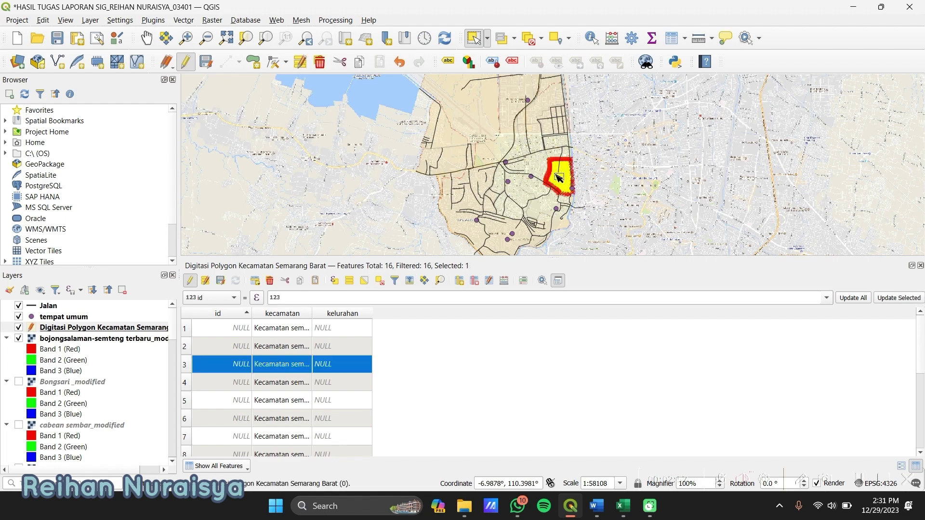
{"action": "left_click", "coordinate": [542, 163]}
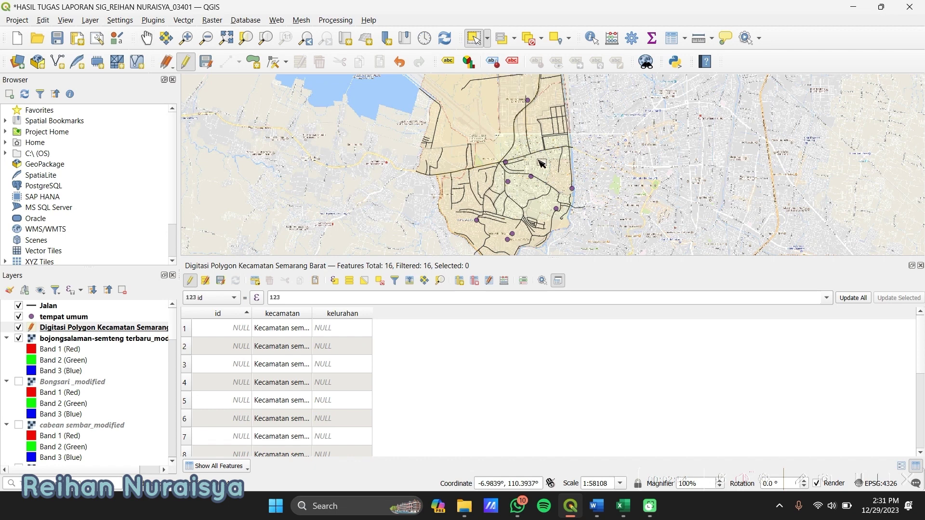
{"action": "left_click", "coordinate": [559, 178]}
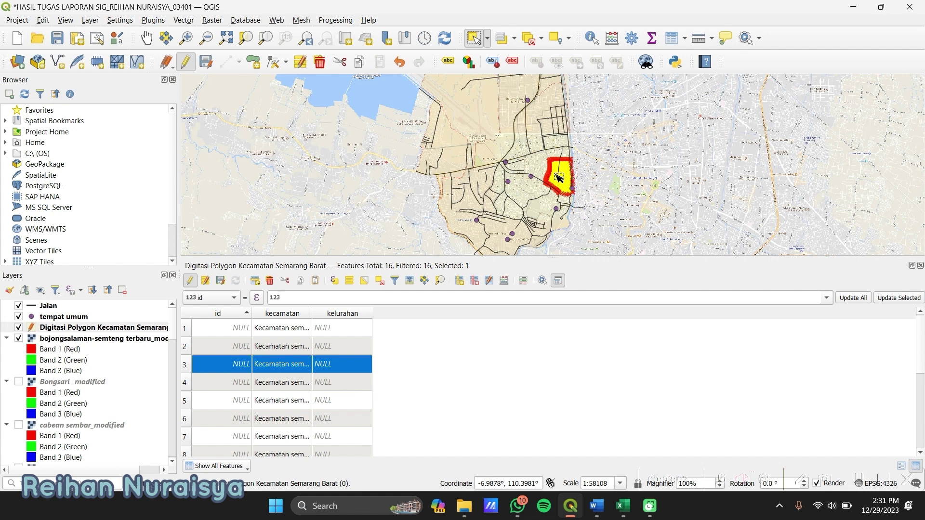
{"action": "double_click", "coordinate": [334, 364]}
{"action": "key", "text": "BackSpace"}
{"action": "type", "text": "b"}
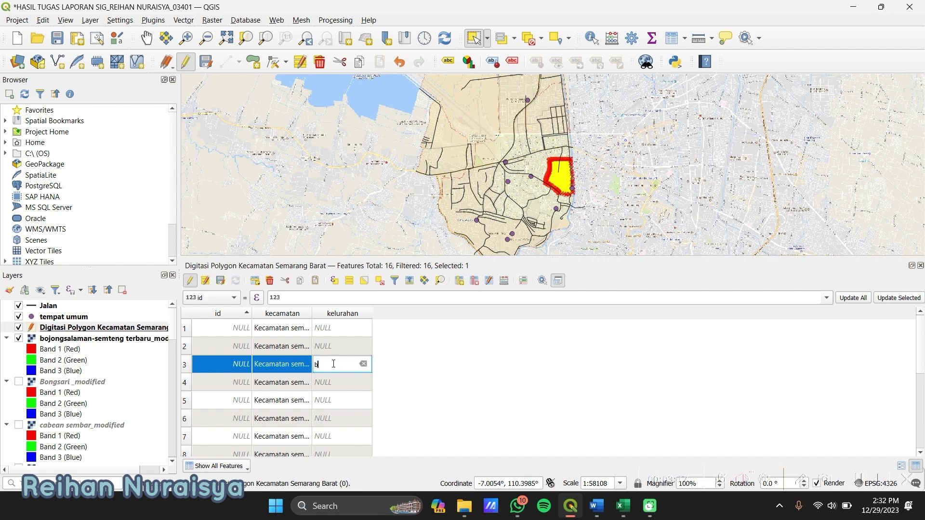
{"action": "type", "text": "ojongsalaman"}
- Clear the feature selection and switch the visible reference raster from bojongsalaman-semteng to Bongsari _modified
{"action": "left_click", "coordinate": [19, 339]}
{"action": "left_click", "coordinate": [19, 381]}
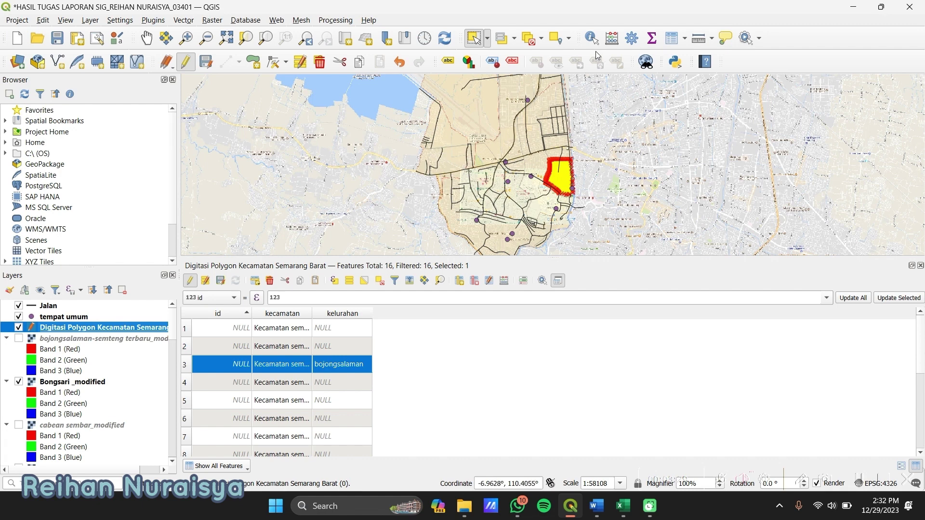
{"action": "left_click", "coordinate": [530, 42]}
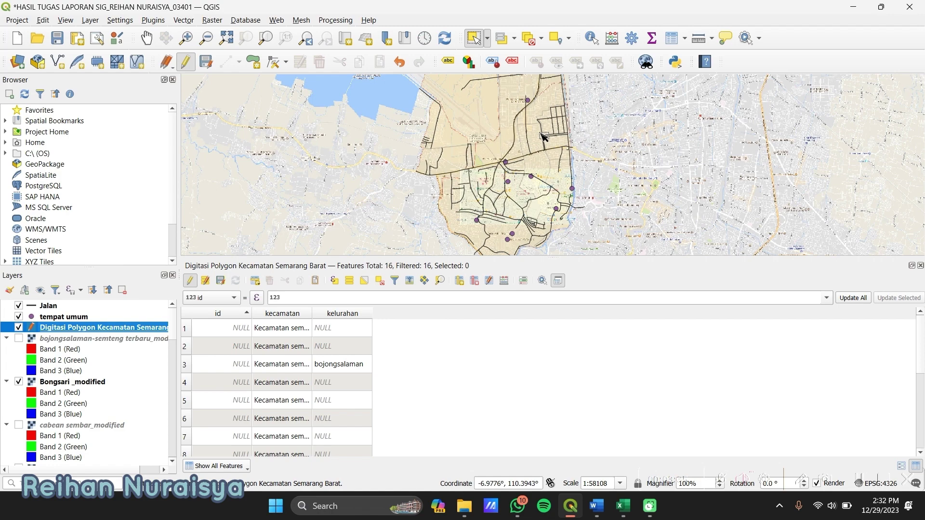
{"action": "scroll", "coordinate": [580, 210], "scroll_direction": "up", "scroll_amount": 2}
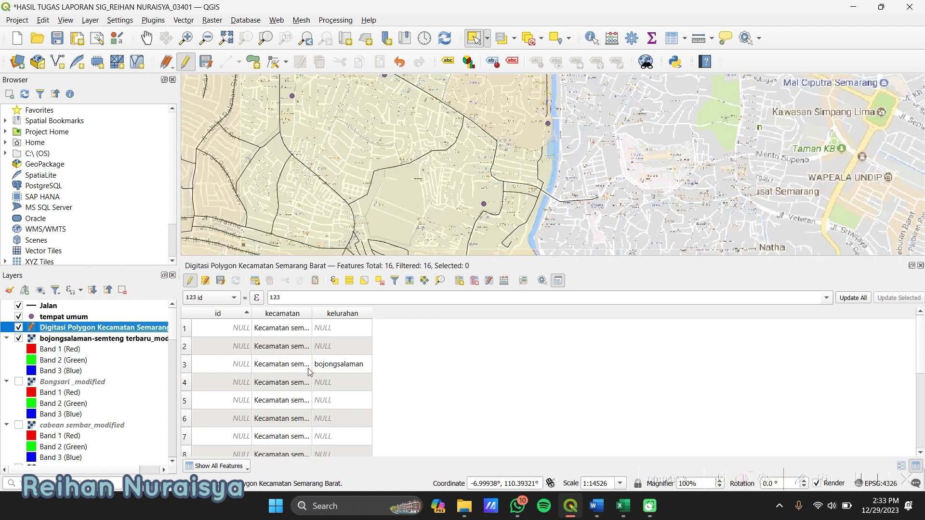
{"action": "scroll", "coordinate": [309, 372], "scroll_direction": "down", "scroll_amount": 3}
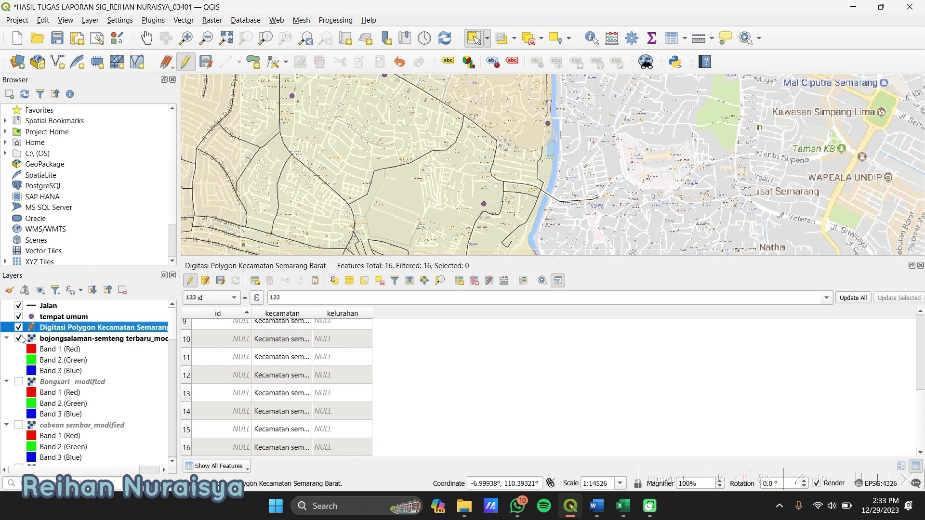
{"action": "left_click", "coordinate": [18, 339]}
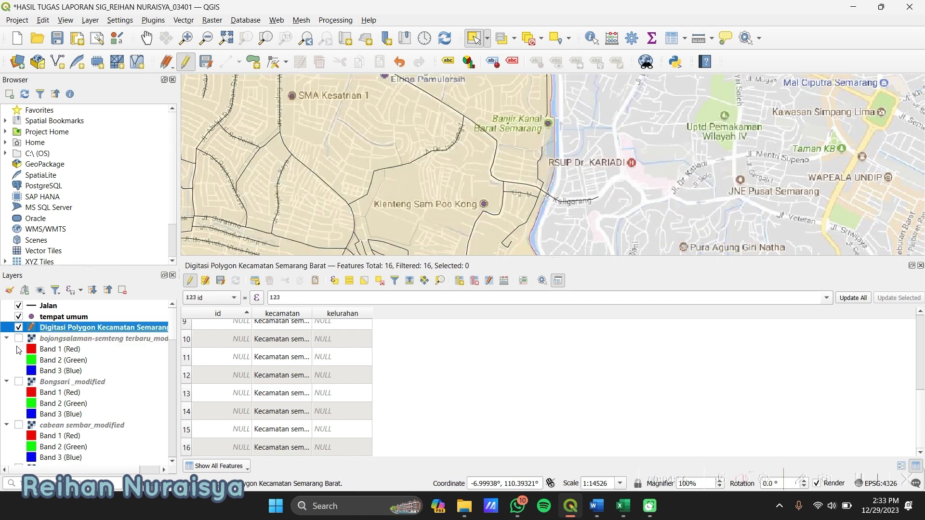
{"action": "left_click", "coordinate": [19, 382]}
- Select the Bongsari polygon on the map and enter bongsari as its kelurahan
{"action": "left_click", "coordinate": [420, 174]}
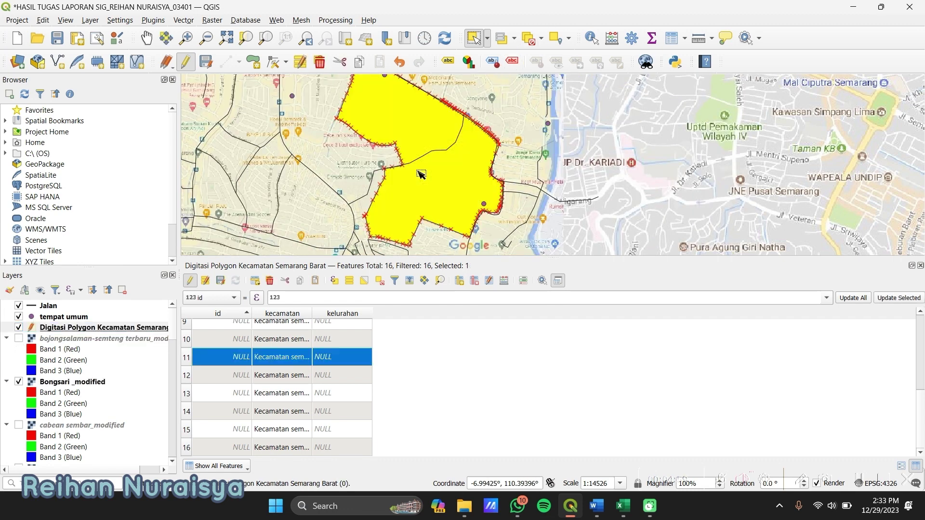
{"action": "double_click", "coordinate": [345, 355]}
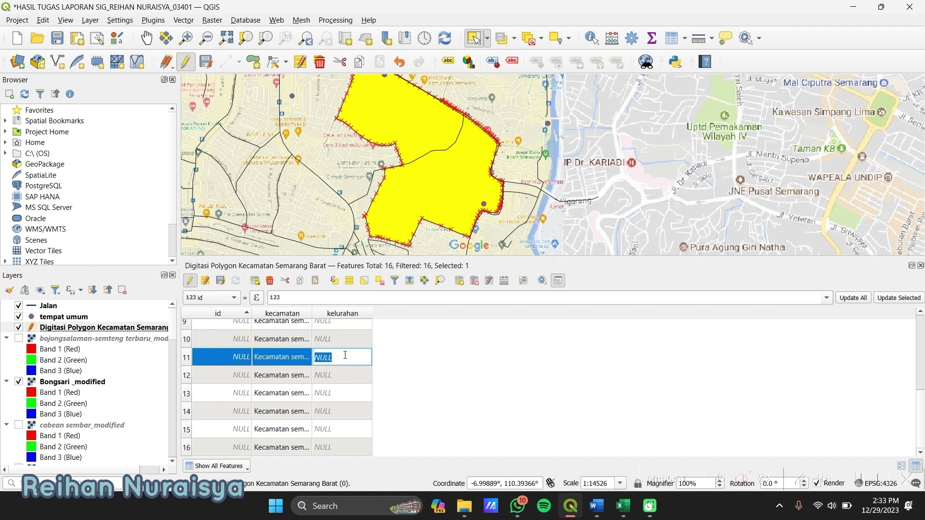
{"action": "type", "text": "bongsari"}
{"action": "key", "text": "Return"}
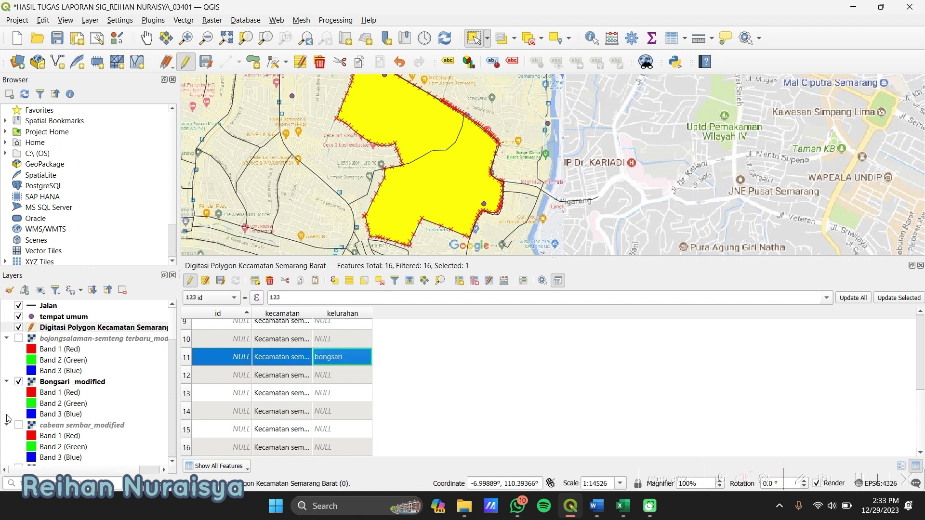
- Replace the visible Bongsari raster with cabean sembar_modified and clear the feature selection
{"action": "left_click", "coordinate": [19, 382]}
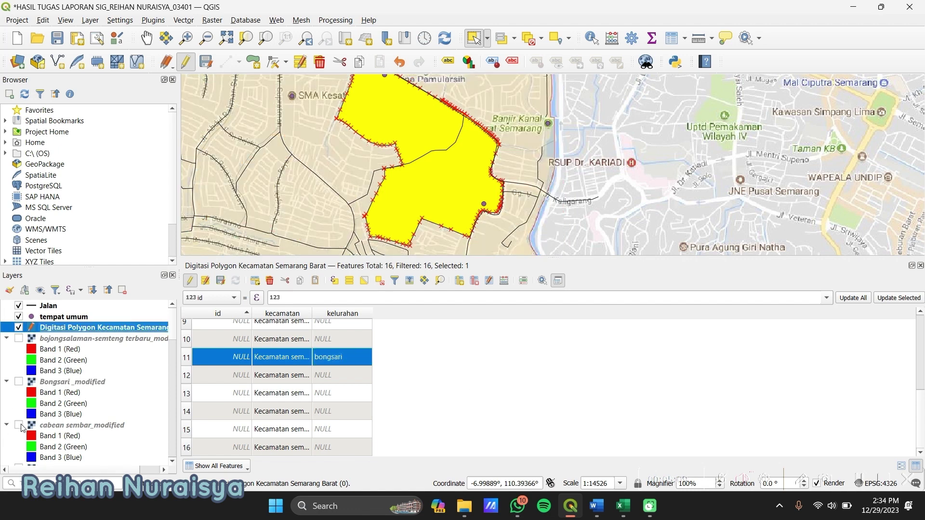
{"action": "left_click", "coordinate": [19, 425]}
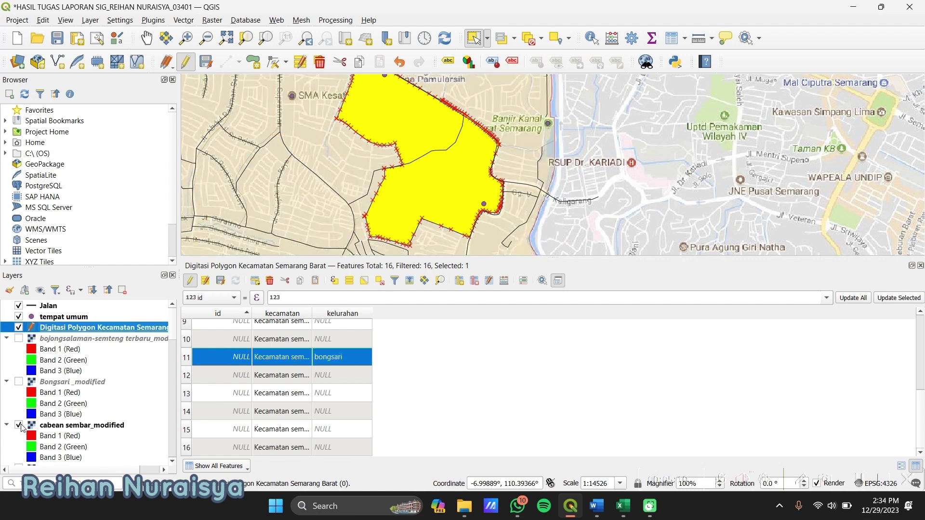
{"action": "left_click", "coordinate": [529, 38]}
- Select the small Cabean polygon beside the river at the eastern edge and enter cabean as its kelurahan
{"action": "scroll", "coordinate": [494, 117], "scroll_direction": "down", "scroll_amount": 1}
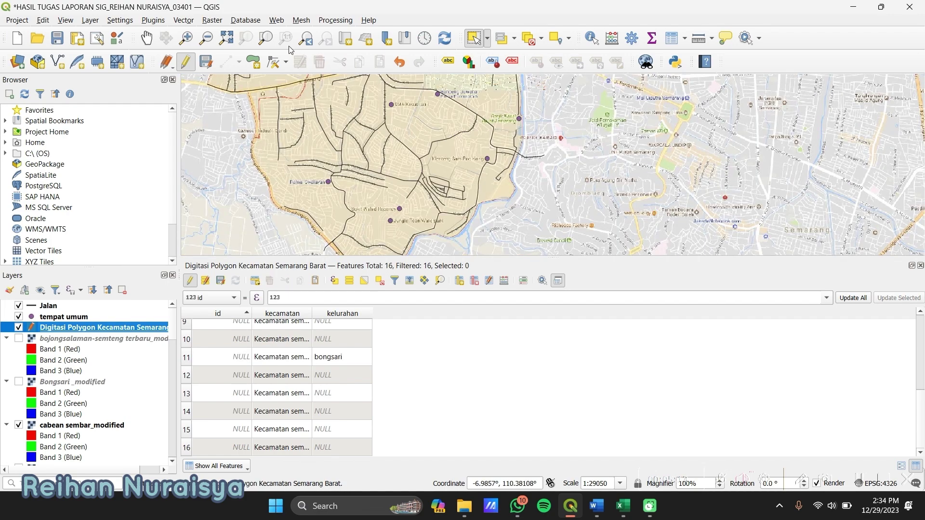
{"action": "left_click", "coordinate": [146, 38]}
{"action": "left_click_drag", "start_coordinate": [512, 137], "coordinate": [433, 244]}
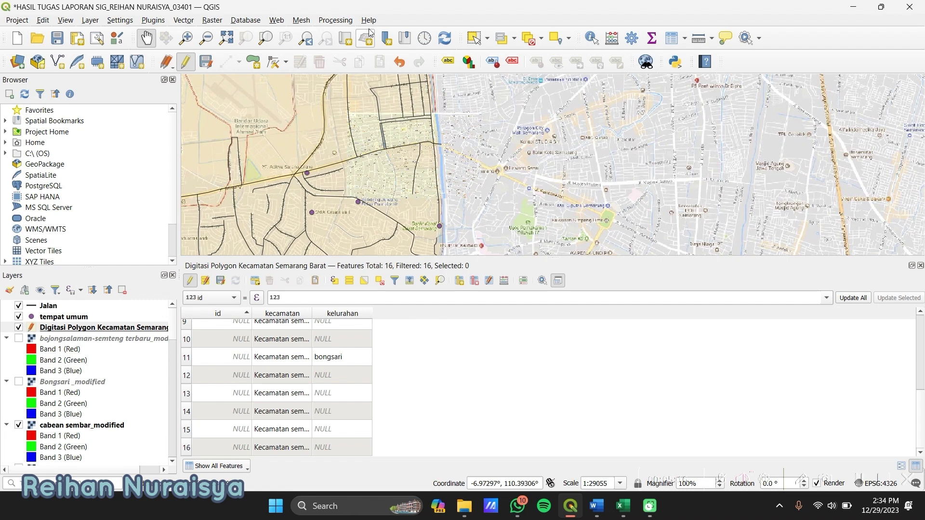
{"action": "left_click", "coordinate": [473, 39]}
{"action": "left_click", "coordinate": [409, 160]}
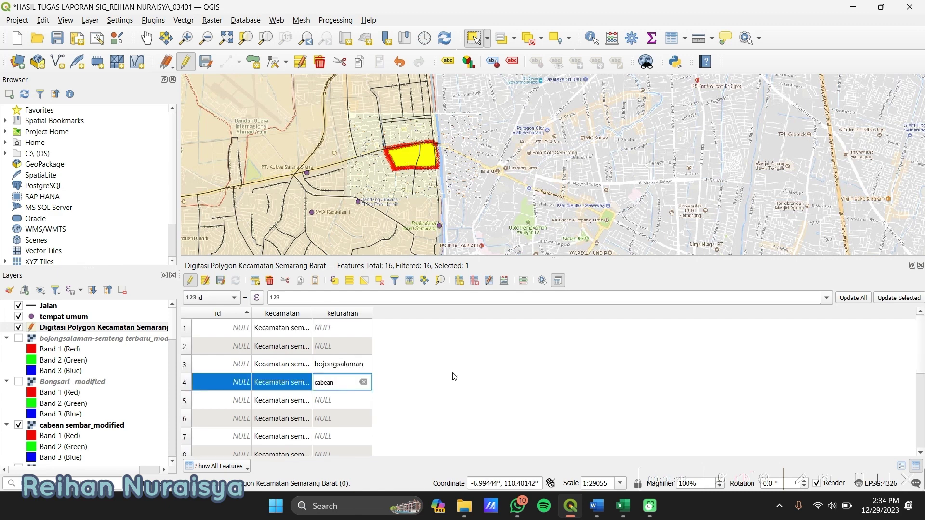
{"action": "key", "text": "Return"}
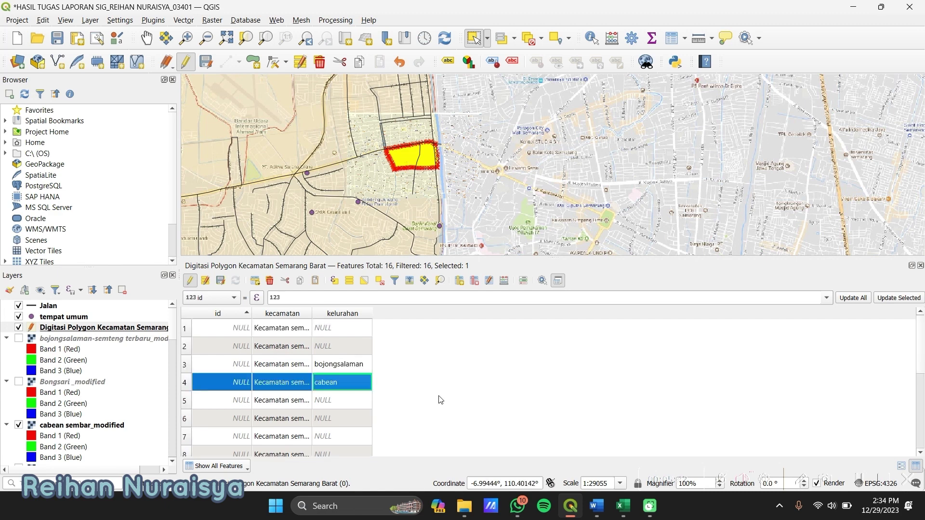
- Using the gisikdrono (3)_modified raster as reference, select the matching long polygon and enter gisikdrono as its kelurahan
{"action": "left_click", "coordinate": [20, 383]}
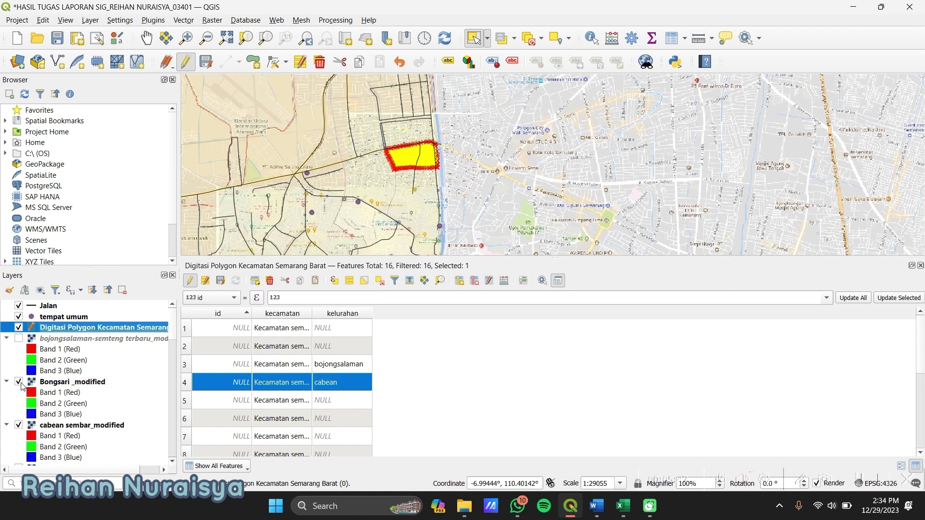
{"action": "left_click", "coordinate": [464, 197]}
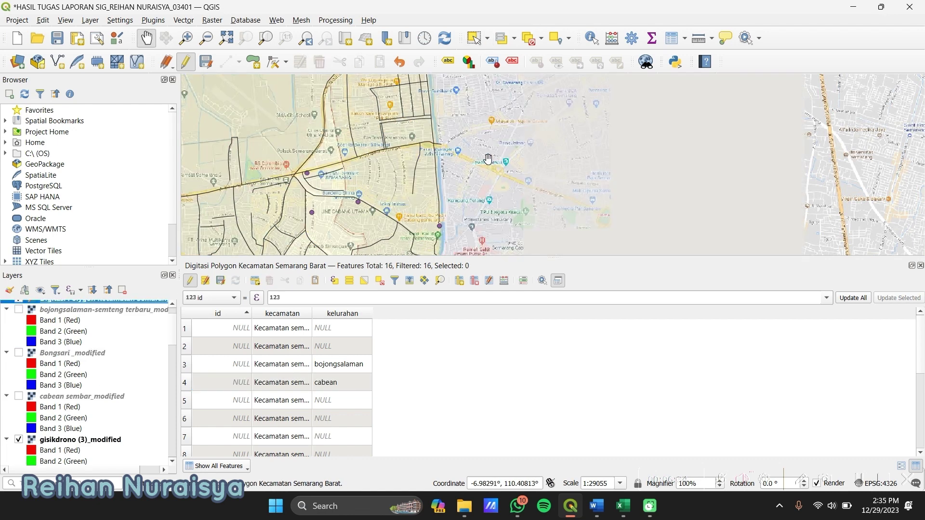
{"action": "left_click", "coordinate": [327, 206]}
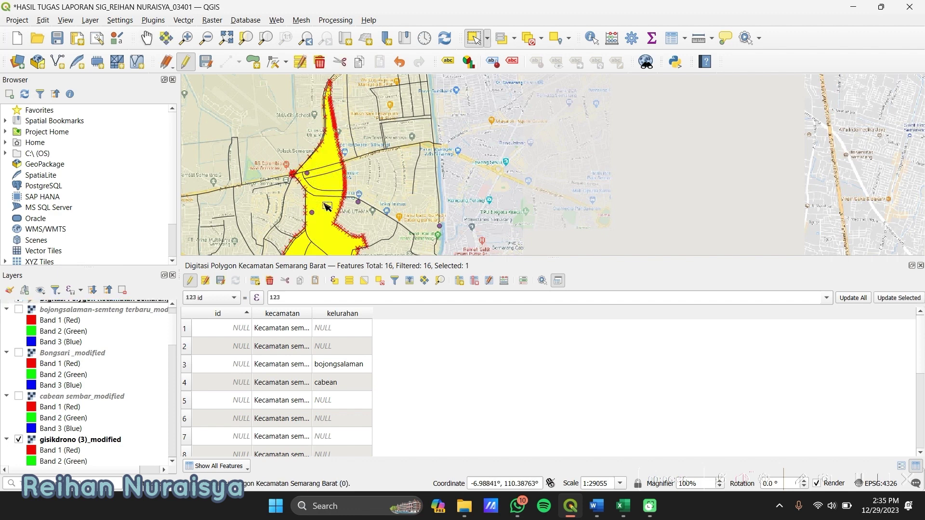
{"action": "scroll", "coordinate": [392, 421], "scroll_direction": "down", "scroll_amount": 3}
{"action": "double_click", "coordinate": [363, 428]}
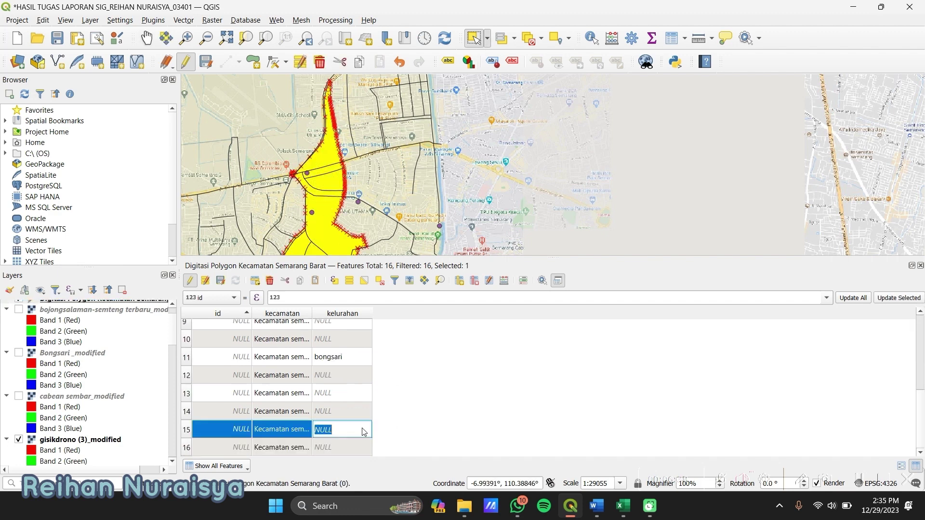
{"action": "type", "text": "gisikdrono"}
{"action": "scroll", "coordinate": [141, 383], "scroll_direction": "up", "scroll_amount": 1}
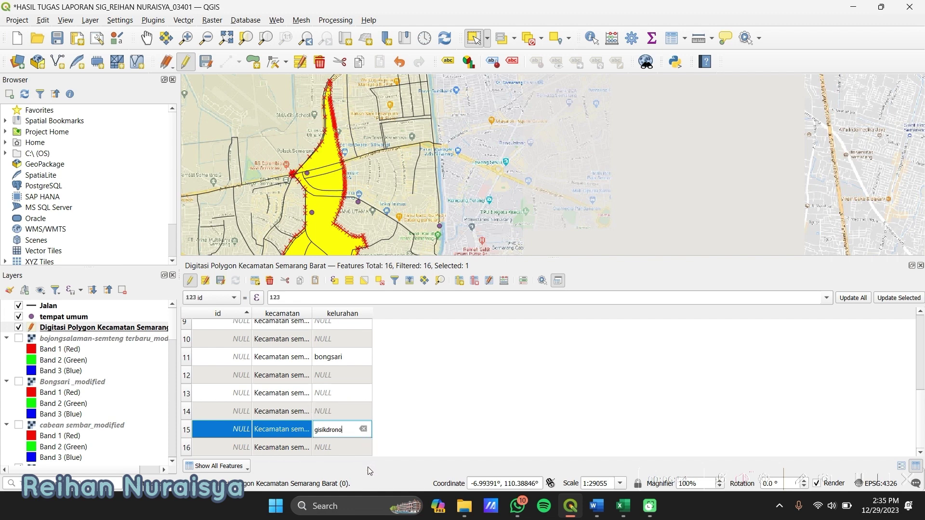
{"action": "left_click", "coordinate": [404, 428]}
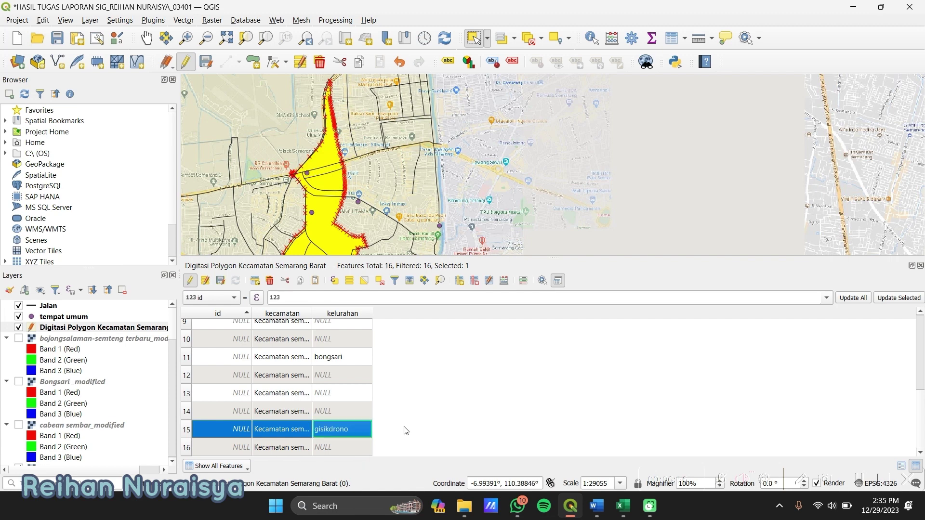
- Replace the visible gisikdrono (3)_modified raster with Kalibanteng kidul_modified and clear the feature selection
{"action": "scroll", "coordinate": [404, 428], "scroll_direction": "up", "scroll_amount": 2}
{"action": "scroll", "coordinate": [363, 428], "scroll_direction": "up", "scroll_amount": 1}
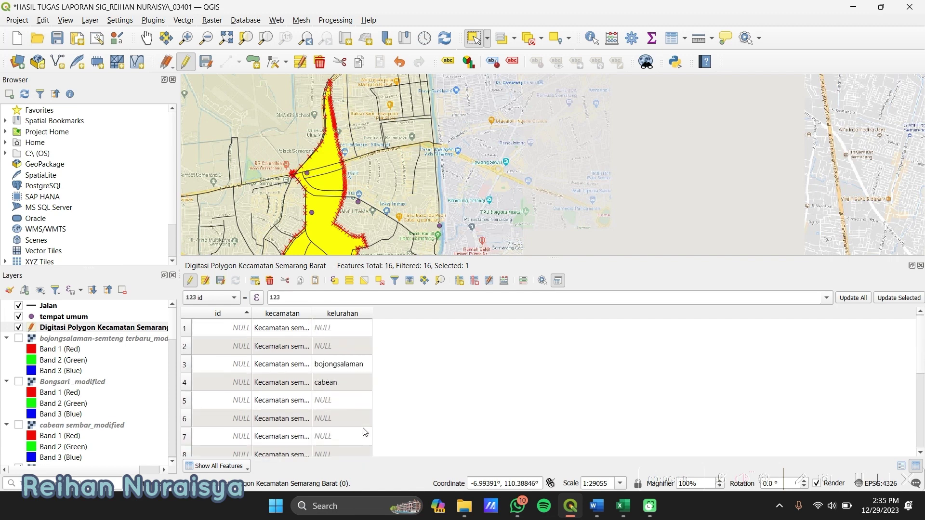
{"action": "scroll", "coordinate": [365, 432], "scroll_direction": "down", "scroll_amount": 3}
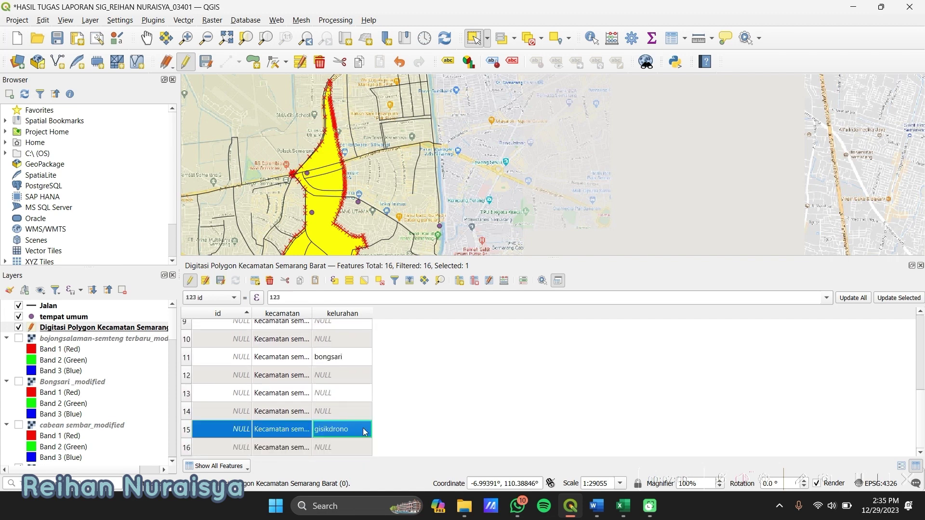
{"action": "scroll", "coordinate": [129, 401], "scroll_direction": "down", "scroll_amount": 2}
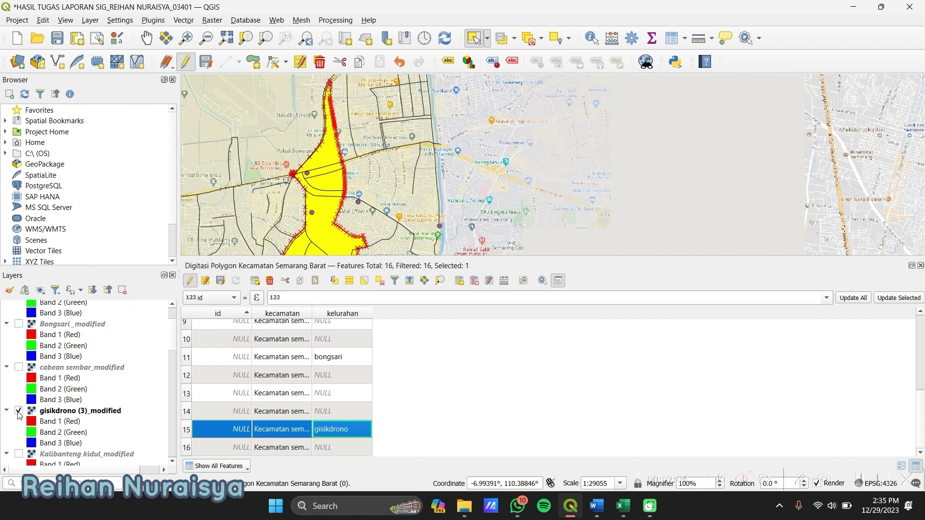
{"action": "left_click", "coordinate": [18, 411]}
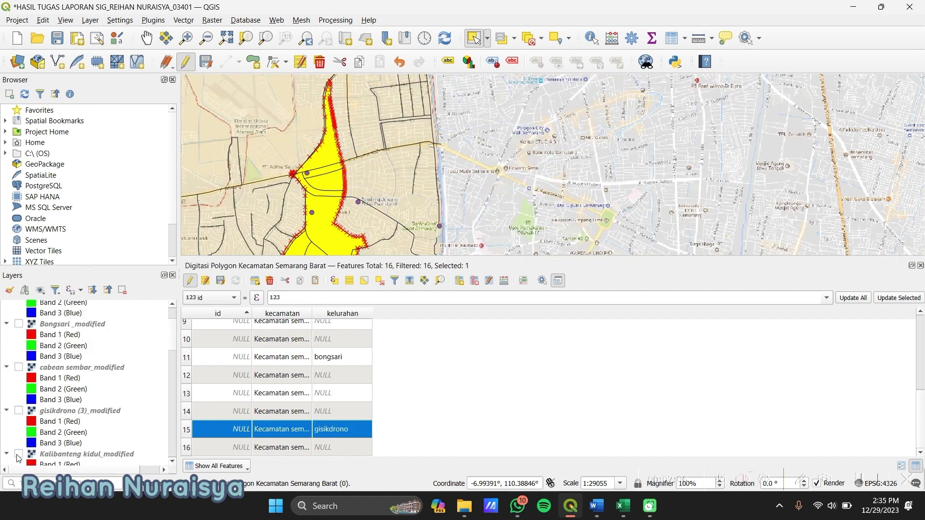
{"action": "left_click", "coordinate": [18, 454]}
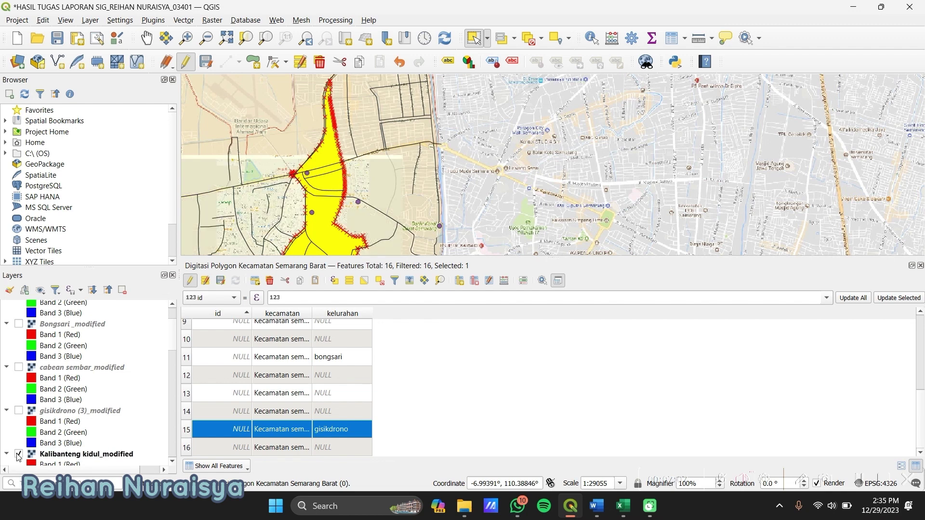
{"action": "left_click", "coordinate": [530, 42]}
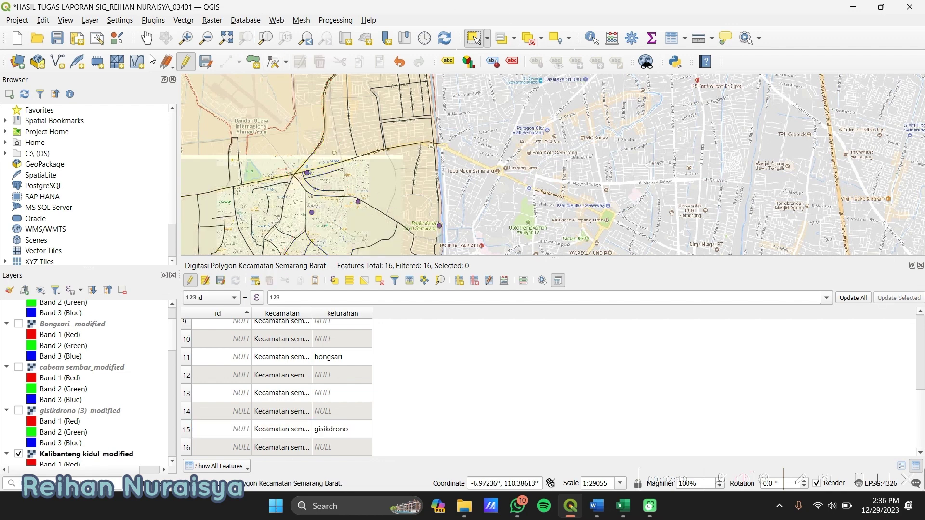
- Select the narrow polygon matching the Kalibanteng kidul raster on the map and enter kalibanteng kidul as its kelurahan
{"action": "left_click", "coordinate": [147, 40]}
{"action": "left_click_drag", "start_coordinate": [286, 197], "coordinate": [330, 132]}
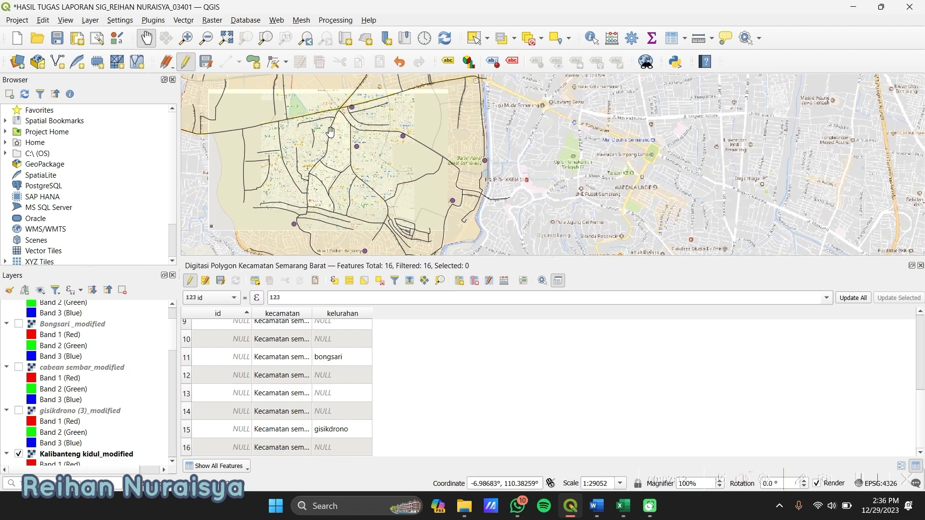
{"action": "scroll", "coordinate": [335, 154], "scroll_direction": "up", "scroll_amount": 1}
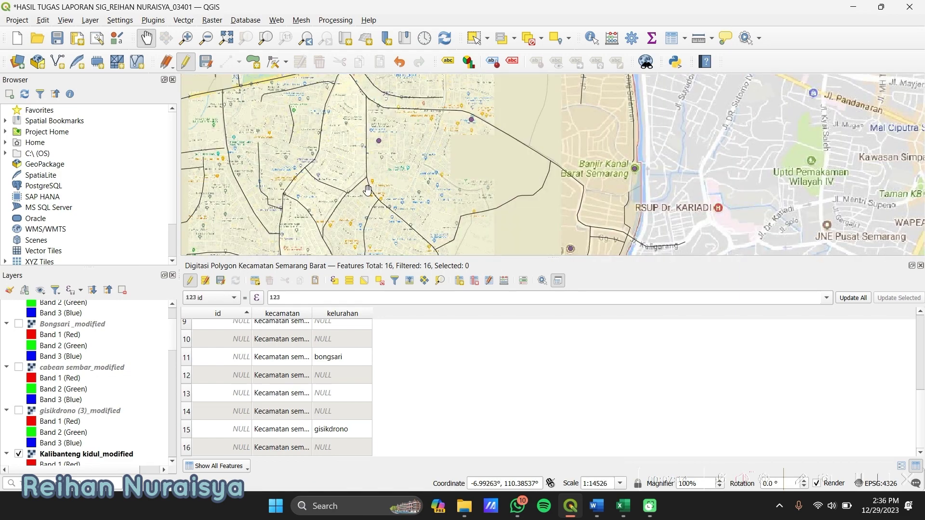
{"action": "left_click_drag", "start_coordinate": [367, 191], "coordinate": [392, 166]}
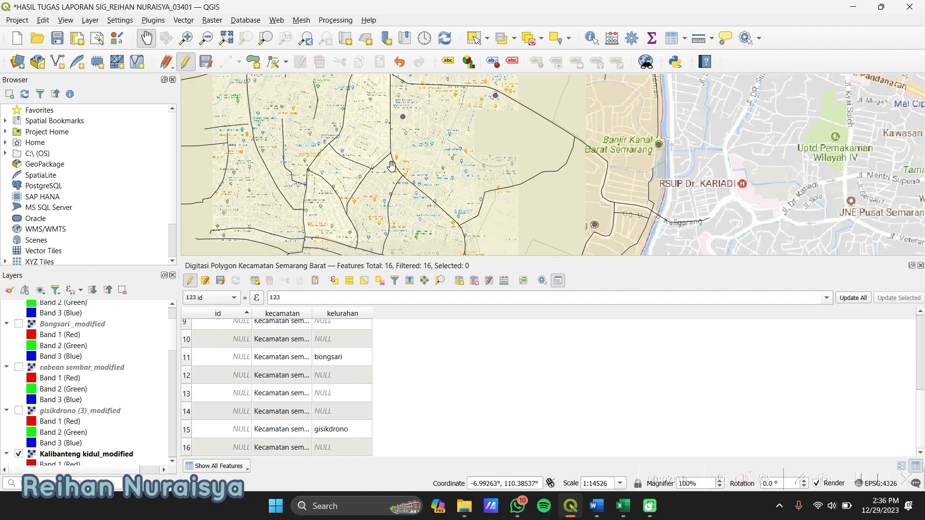
{"action": "left_click", "coordinate": [362, 158]}
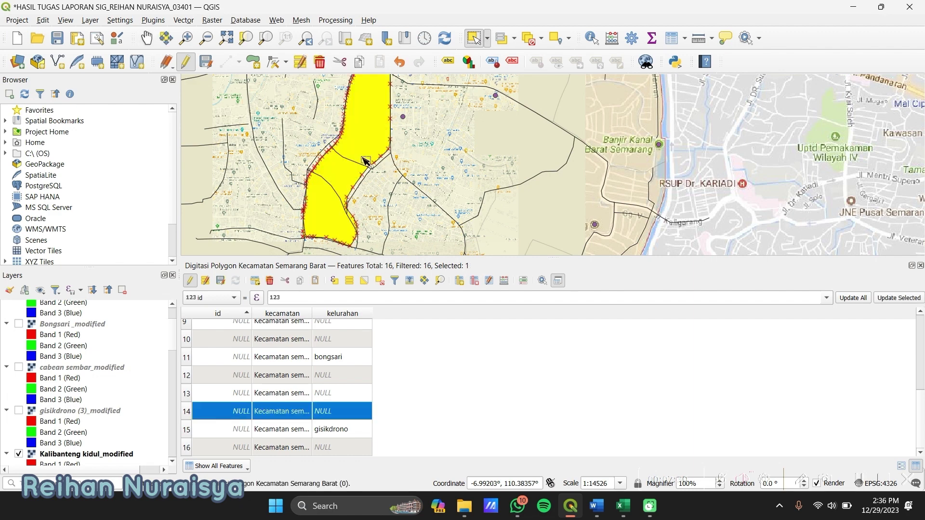
{"action": "double_click", "coordinate": [356, 415]}
{"action": "key", "text": "BackSpace"}
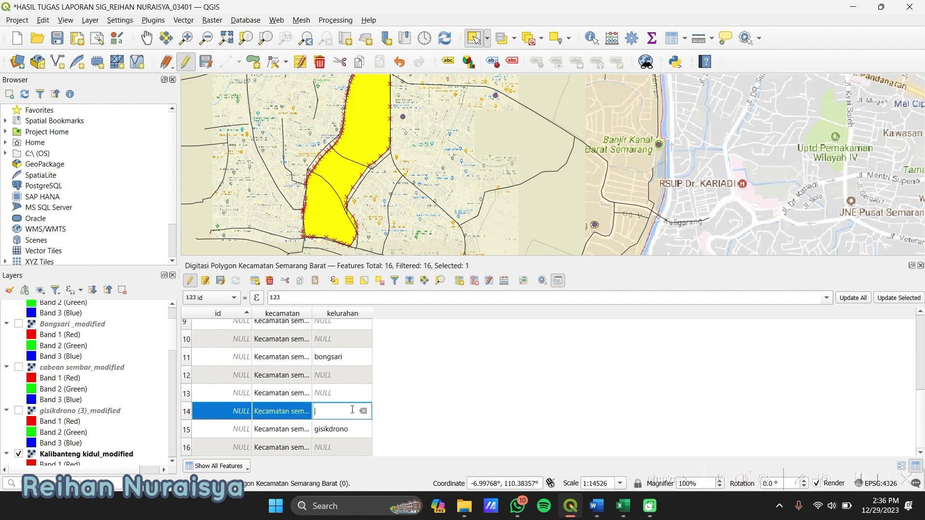
{"action": "type", "text": "kal"}
{"action": "type", "text": "ibanteng "}
{"action": "type", "text": "kidul"}
{"action": "key", "text": "Return"}
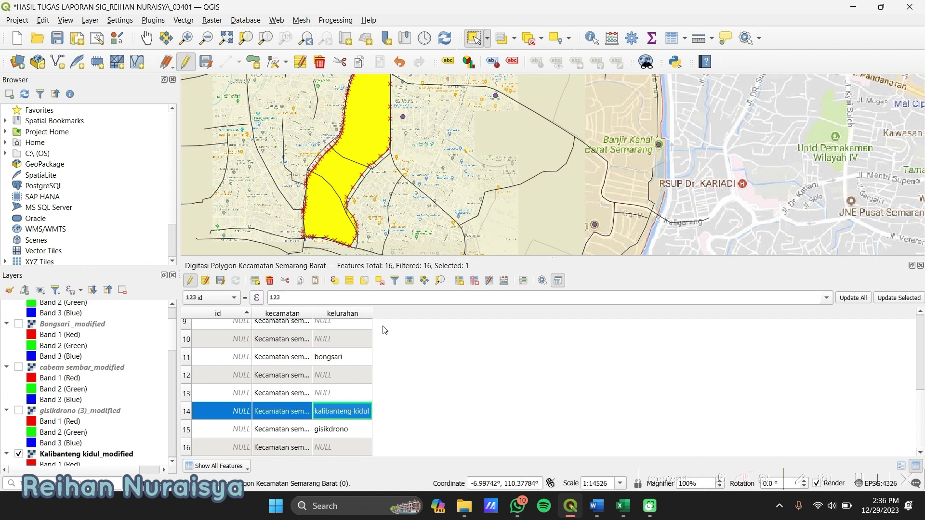
- Clear the feature selection and replace the visible Kalibanteng kidul raster with kalibanteng kulon_modified
{"action": "left_click", "coordinate": [530, 39]}
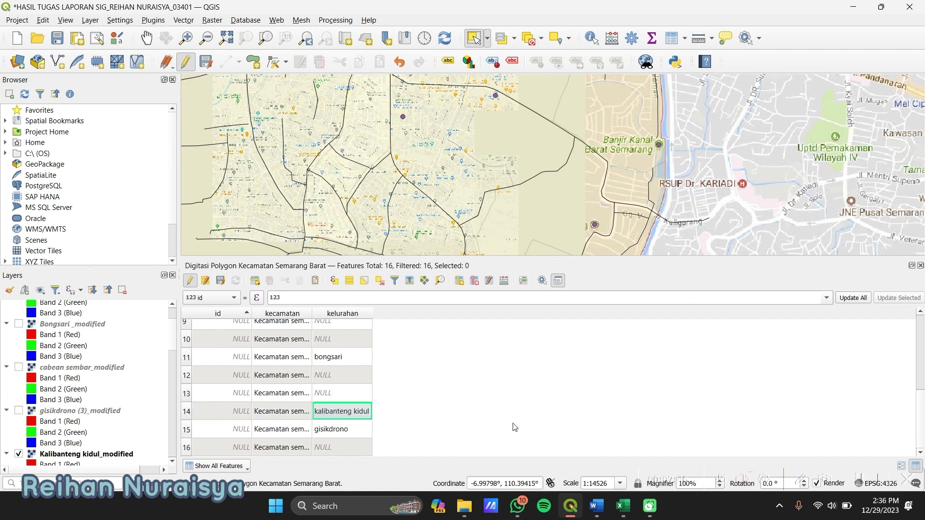
{"action": "scroll", "coordinate": [57, 413], "scroll_direction": "down", "scroll_amount": 1}
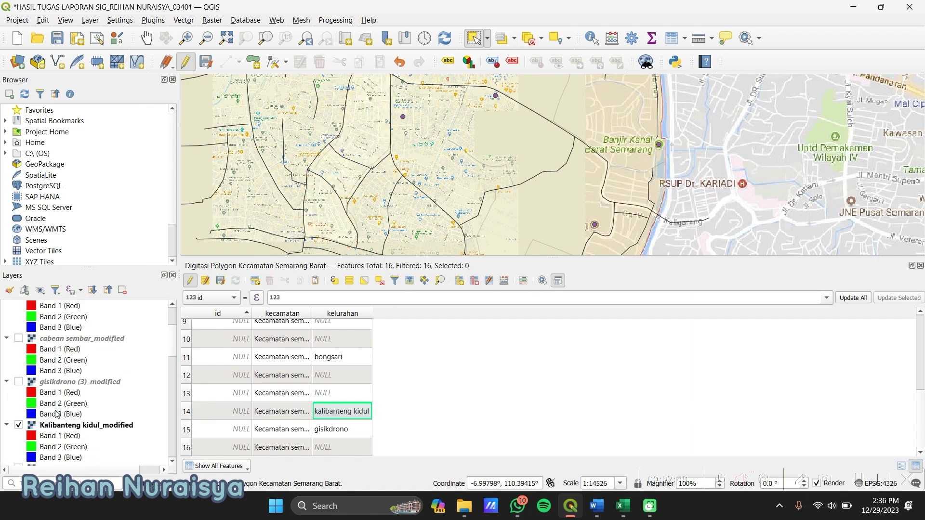
{"action": "scroll", "coordinate": [94, 400], "scroll_direction": "down", "scroll_amount": 3}
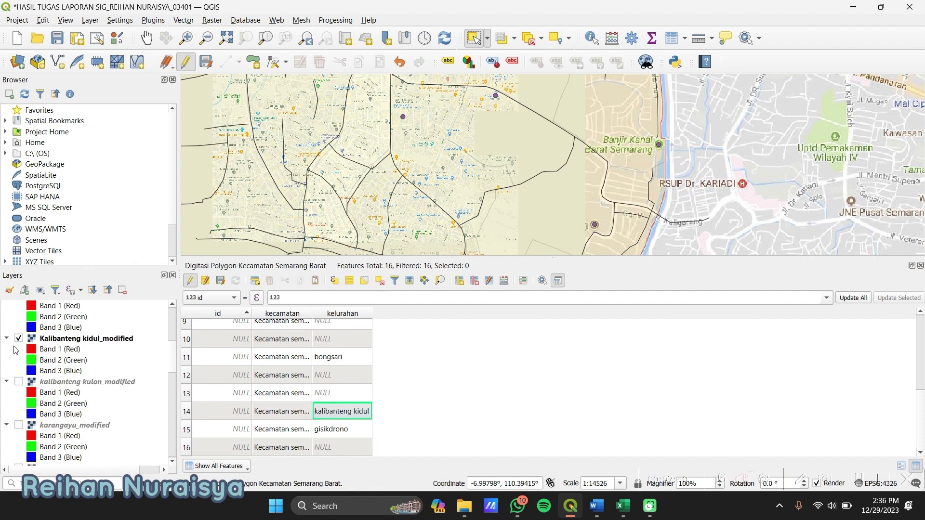
{"action": "left_click", "coordinate": [18, 339]}
{"action": "left_click", "coordinate": [18, 382]}
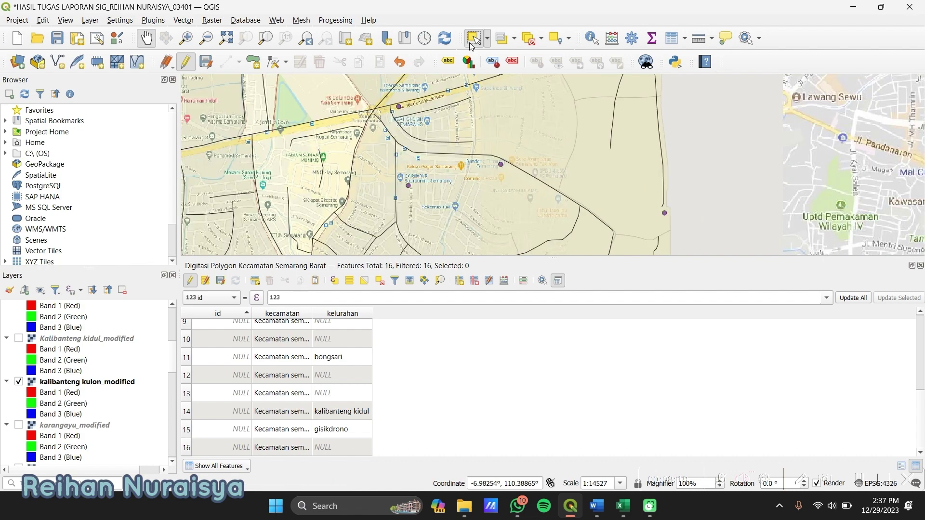
- Select the polygon matching the kalibanteng kulon raster and enter kalibanteng kulon as its kelurahan
{"action": "left_click", "coordinate": [474, 39]}
{"action": "left_click", "coordinate": [324, 147]}
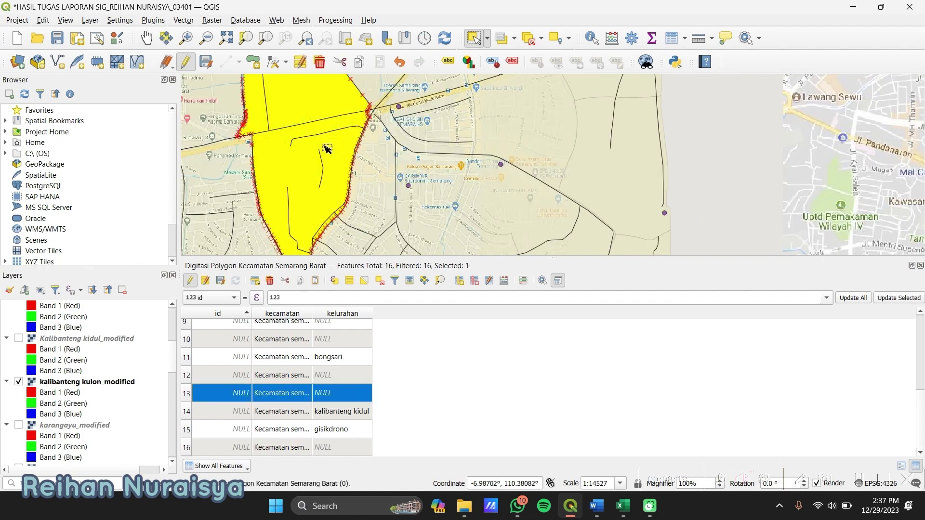
{"action": "scroll", "coordinate": [331, 190], "scroll_direction": "down", "scroll_amount": 1}
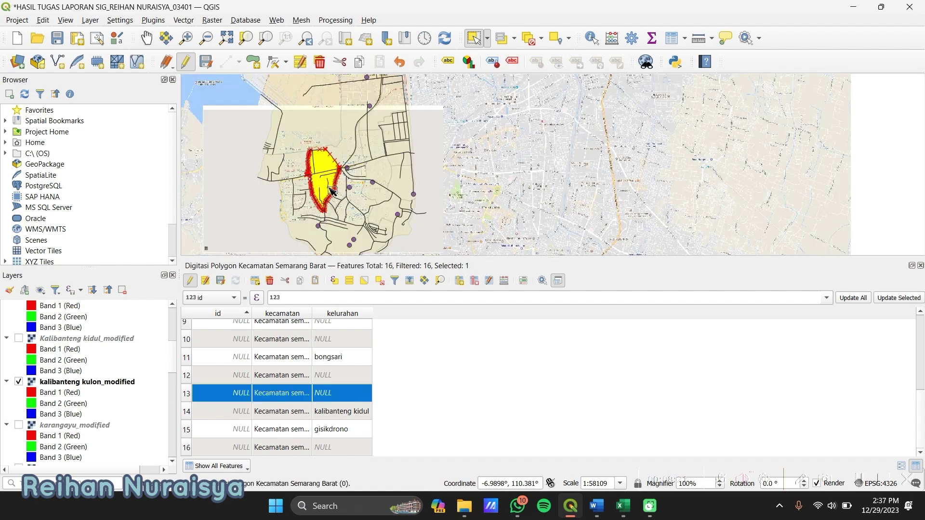
{"action": "double_click", "coordinate": [337, 395]}
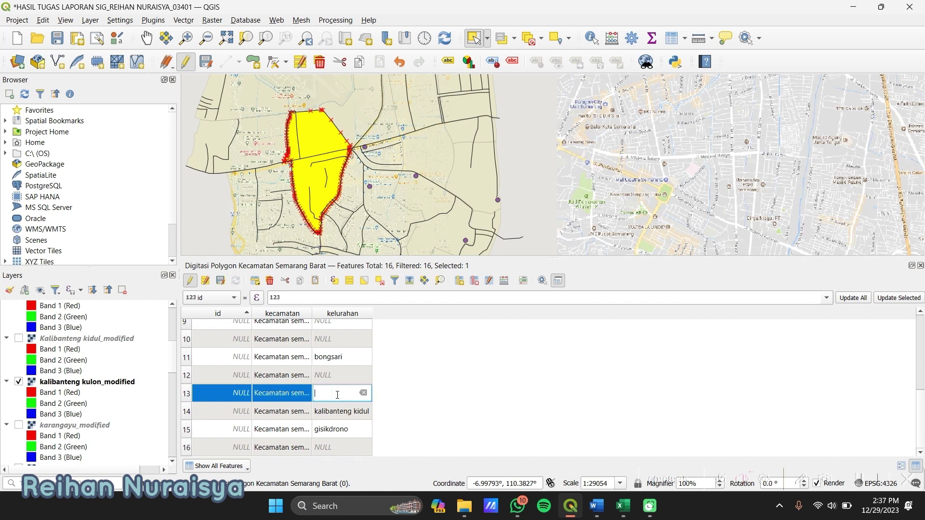
{"action": "type", "text": "kalibanteng kulon"}
{"action": "left_click", "coordinate": [448, 401]}
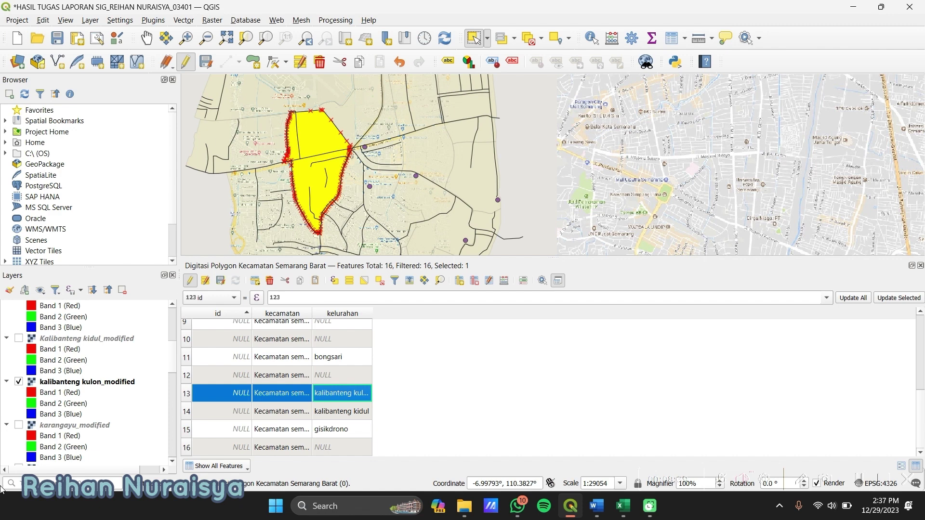
- Replace the visible kalibanteng kulon raster with karangayu_modified and clear the feature selection
{"action": "left_click", "coordinate": [18, 381]}
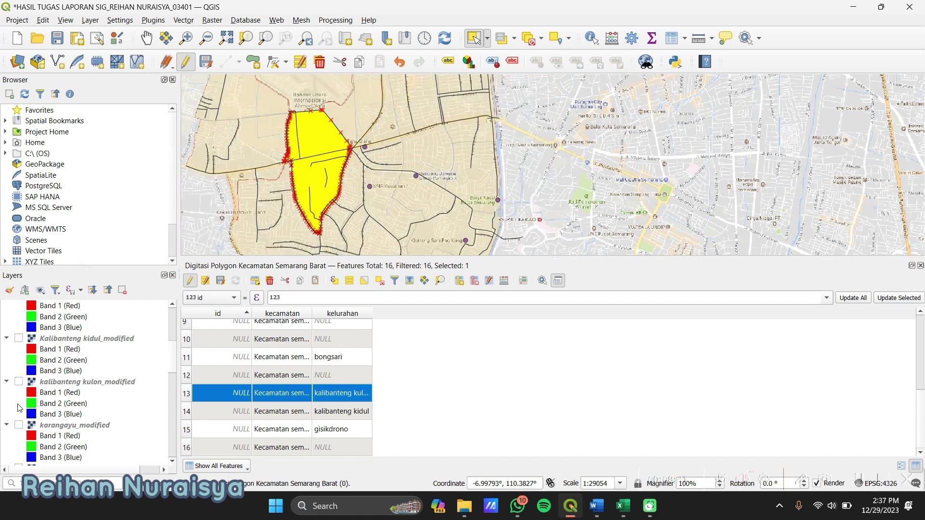
{"action": "left_click", "coordinate": [19, 425]}
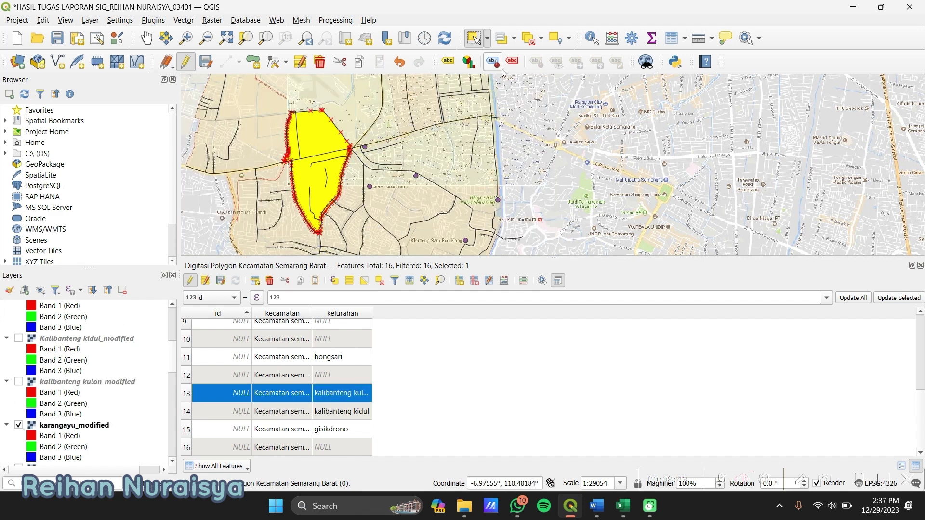
{"action": "left_click", "coordinate": [530, 38]}
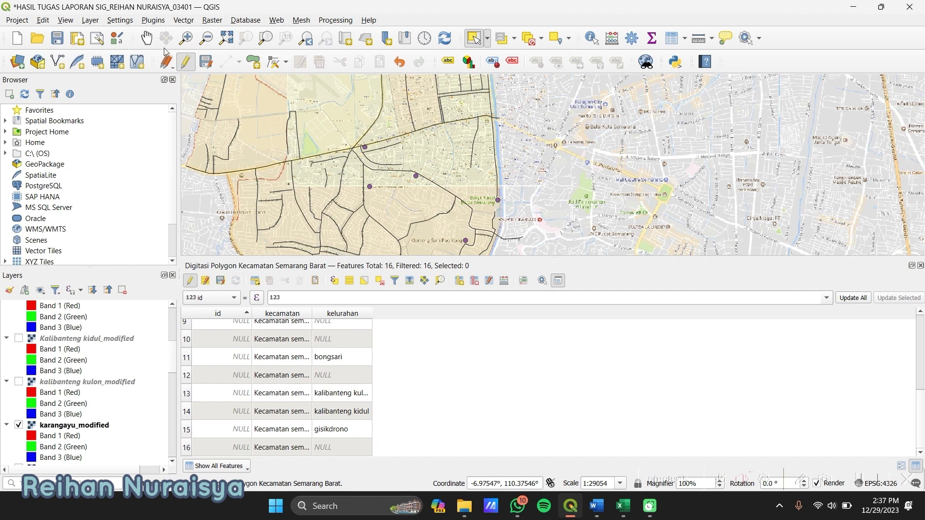
- Select the small four-sided polygon matching the karangayu raster and enter karangayu as its kelurahan
{"action": "left_click", "coordinate": [146, 37]}
{"action": "left_click_drag", "start_coordinate": [549, 137], "coordinate": [495, 213]}
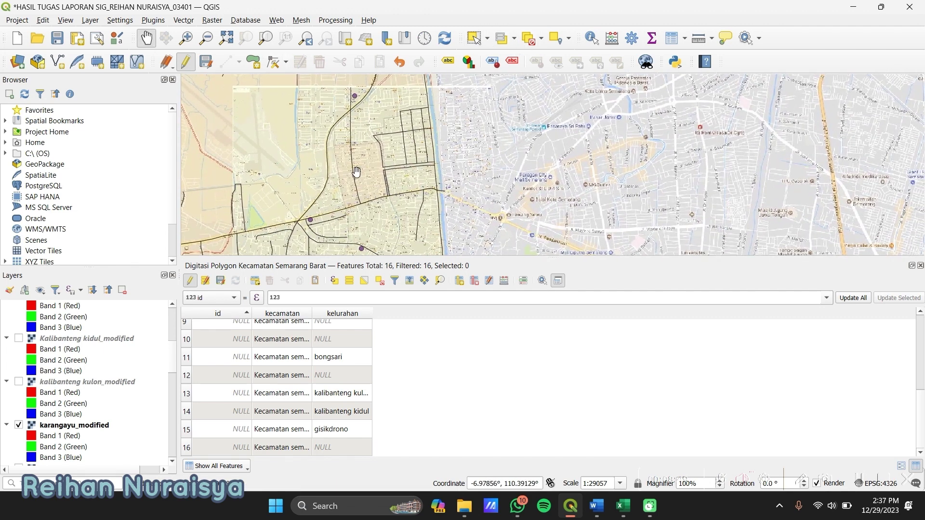
{"action": "left_click", "coordinate": [475, 42]}
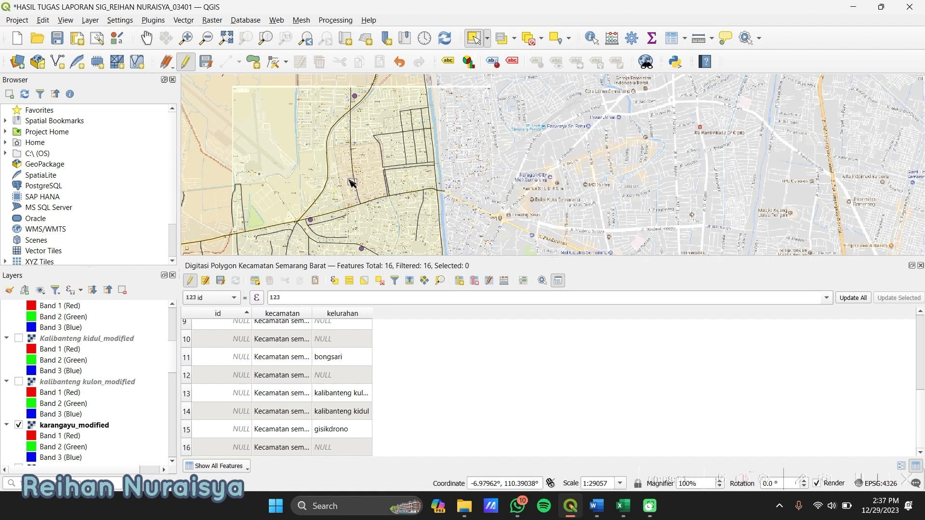
{"action": "left_click", "coordinate": [352, 184]}
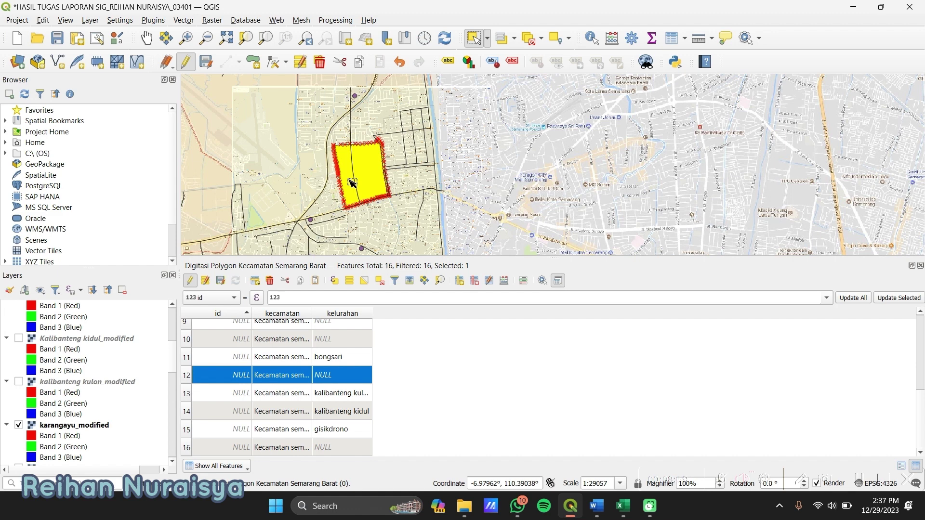
{"action": "double_click", "coordinate": [347, 376]}
{"action": "type", "text": "karan"}
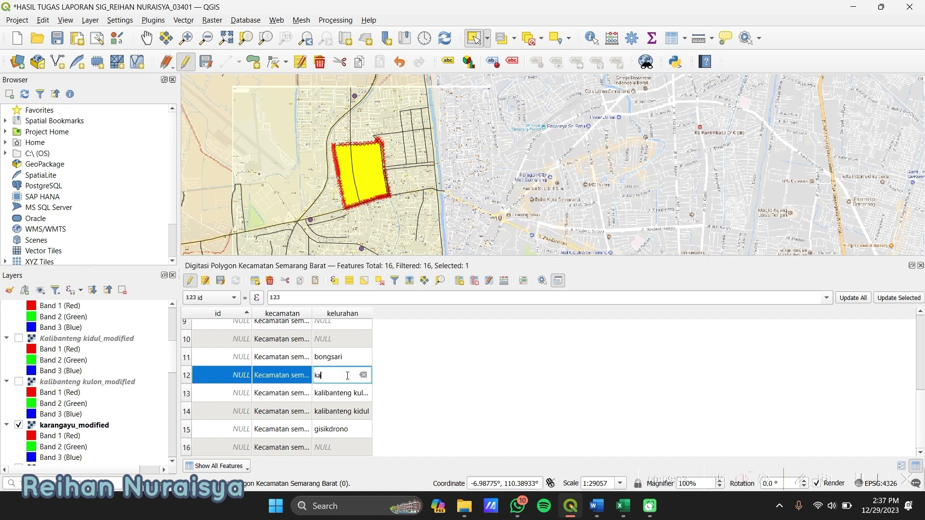
{"action": "type", "text": "gayu"}
{"action": "key", "text": "Return"}
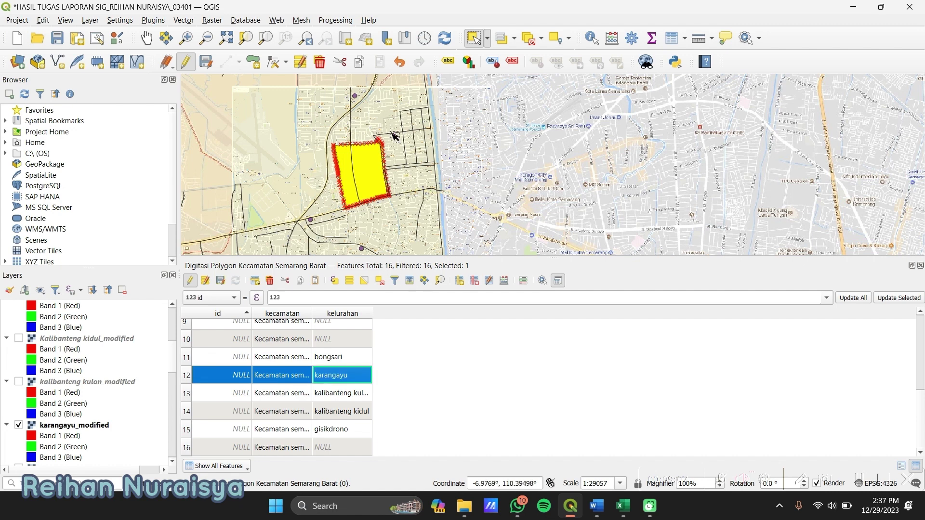
- Clear the feature selection and replace the visible karangayu raster with Kembangarum b_modified
{"action": "left_click", "coordinate": [530, 44]}
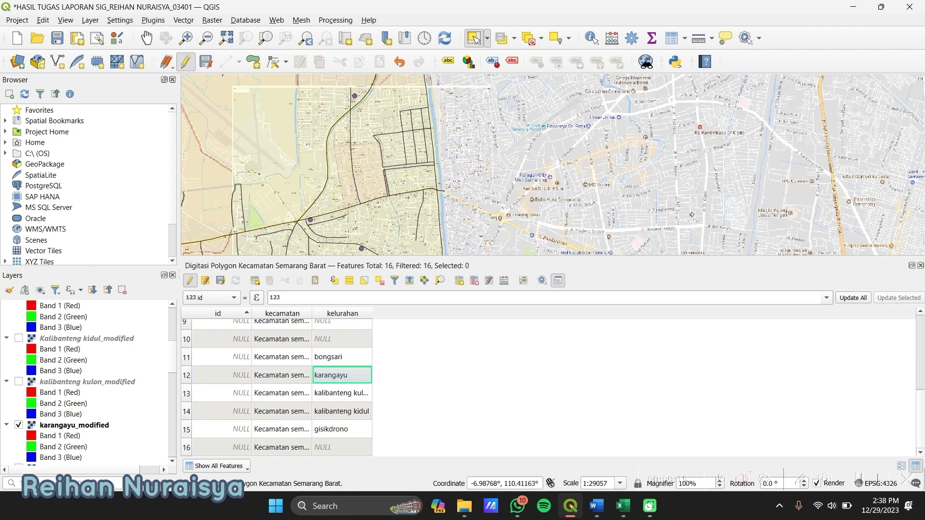
{"action": "scroll", "coordinate": [107, 380], "scroll_direction": "down", "scroll_amount": 1}
{"action": "scroll", "coordinate": [107, 380], "scroll_direction": "down", "scroll_amount": 1}
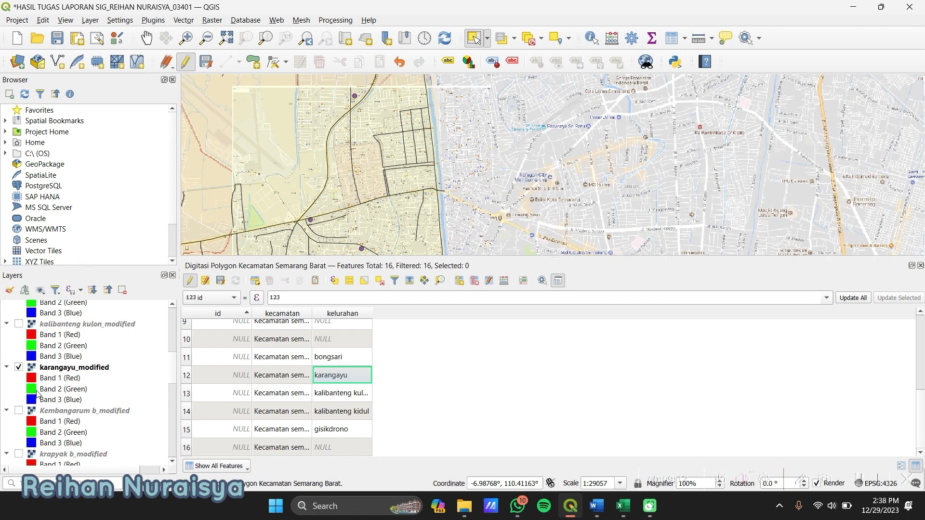
{"action": "left_click", "coordinate": [19, 368]}
{"action": "left_click", "coordinate": [19, 411]}
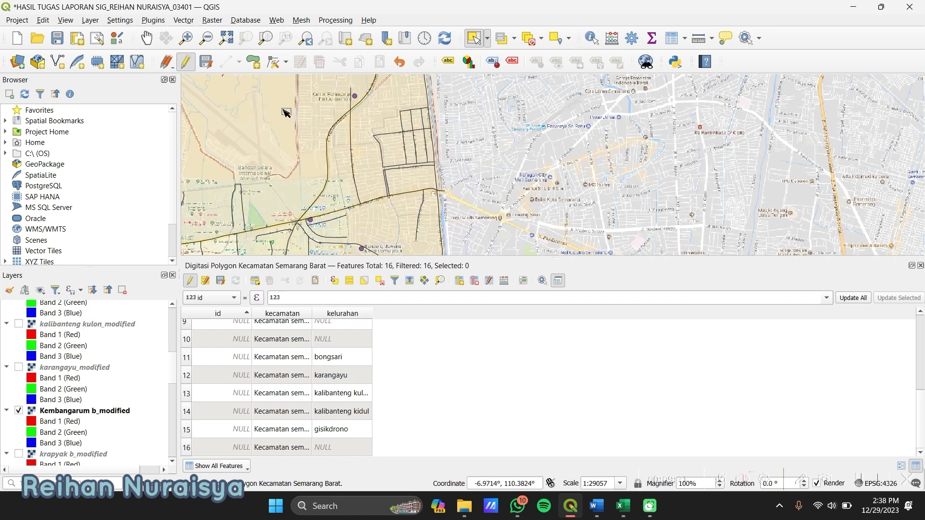
- Select the western polygon matching the Kembangarum raster and enter kembangarum as its kelurahan
{"action": "left_click", "coordinate": [148, 41]}
{"action": "left_click_drag", "start_coordinate": [295, 160], "coordinate": [409, 140]}
{"action": "scroll", "coordinate": [408, 139], "scroll_direction": "down", "scroll_amount": 1}
{"action": "scroll", "coordinate": [409, 140], "scroll_direction": "up", "scroll_amount": 1}
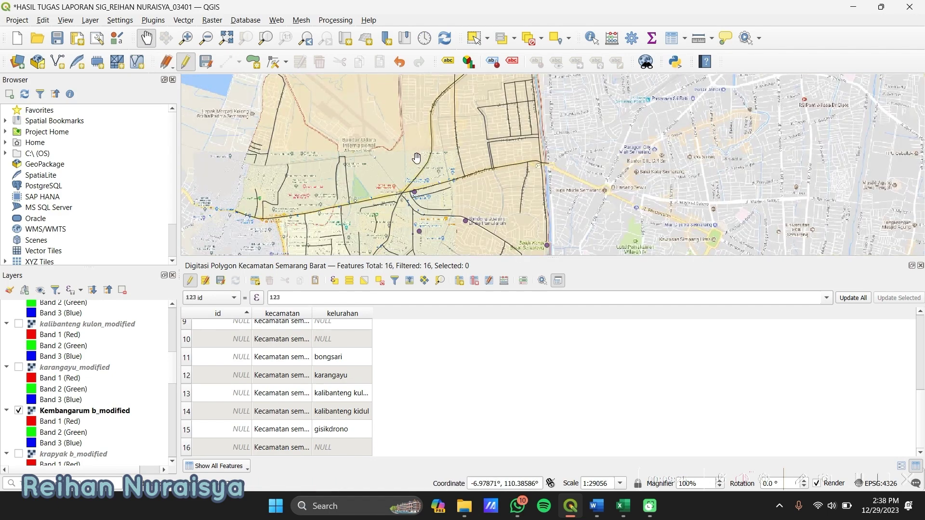
{"action": "left_click_drag", "start_coordinate": [409, 214], "coordinate": [420, 105]}
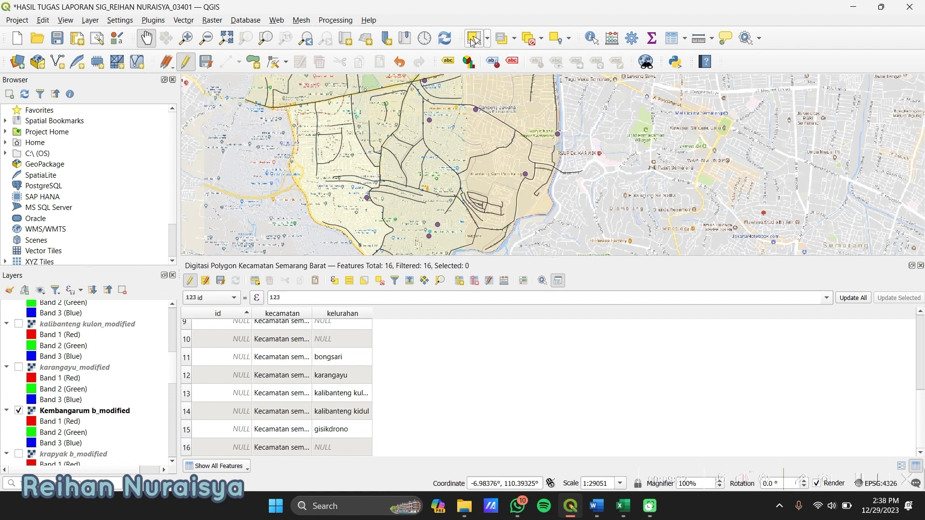
{"action": "left_click", "coordinate": [473, 37]}
{"action": "left_click", "coordinate": [352, 199]}
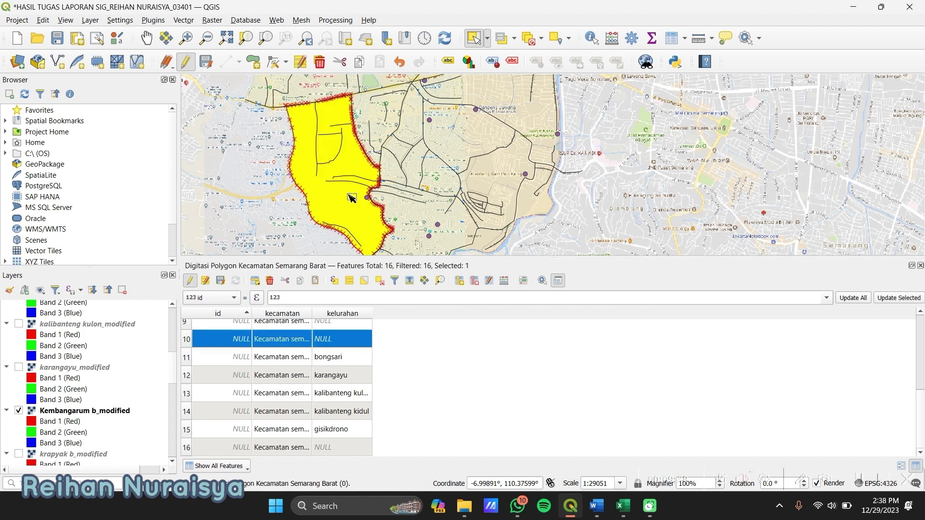
{"action": "double_click", "coordinate": [349, 346]}
{"action": "key", "text": "BackSpace"}
{"action": "type", "text": "kem"}
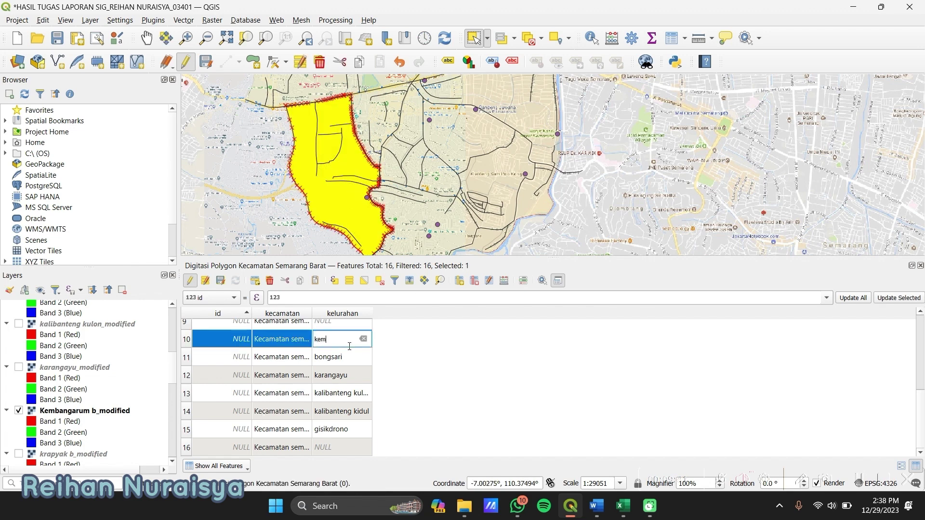
{"action": "type", "text": "bangarum"}
{"action": "key", "text": "Return"}
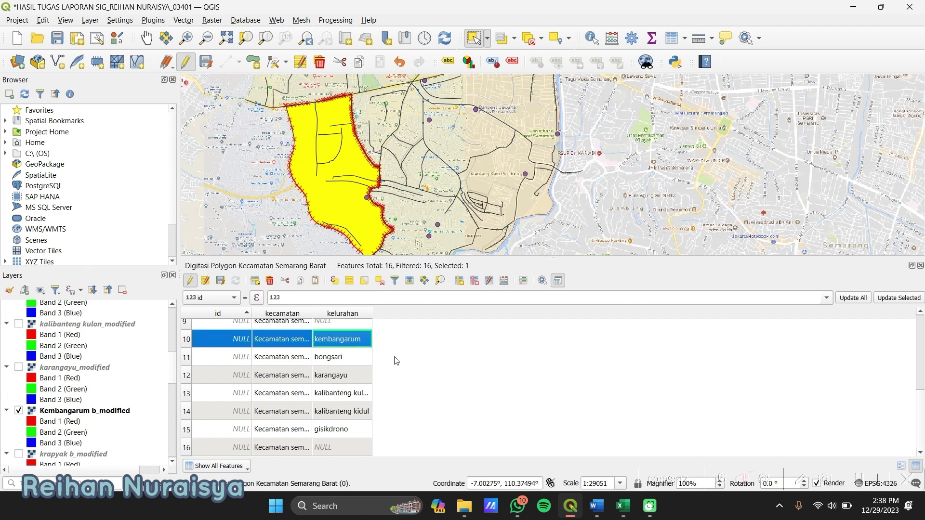
- Replace the visible Kembangarum raster with krapyak b_modified and clear the feature selection
{"action": "left_click", "coordinate": [18, 411]}
{"action": "left_click", "coordinate": [19, 454]}
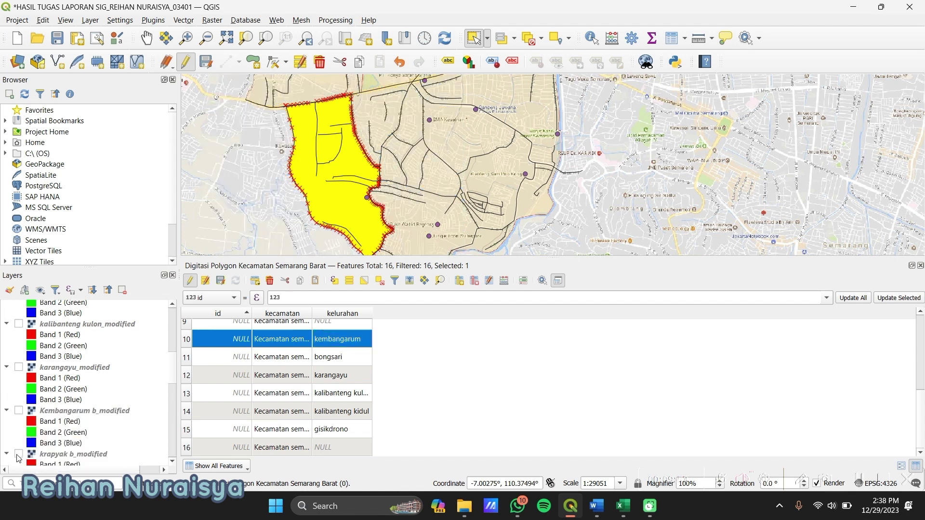
{"action": "left_click", "coordinate": [529, 38]}
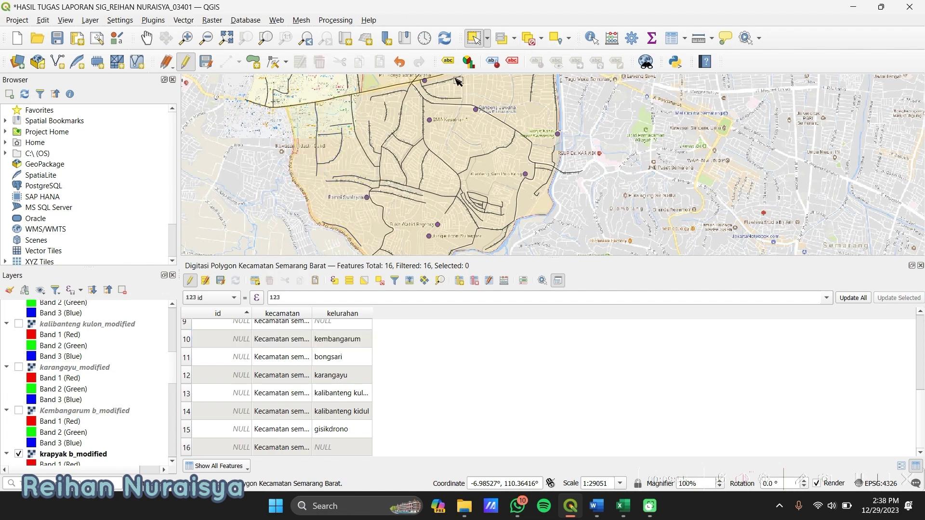
- Select the polygon matching the krapyak raster, west of the airport area, and enter krapyak as its kelurahan
{"action": "left_click", "coordinate": [146, 38]}
{"action": "left_click_drag", "start_coordinate": [392, 123], "coordinate": [355, 209]}
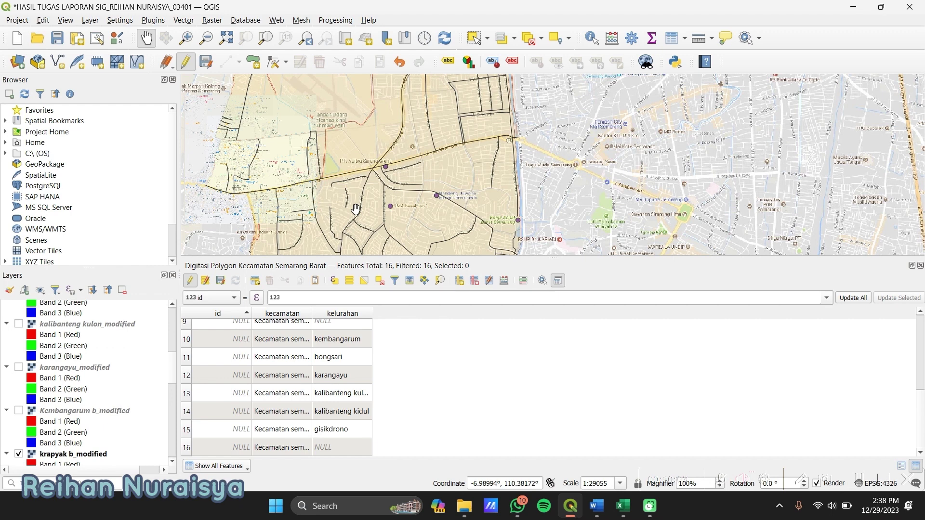
{"action": "left_click", "coordinate": [474, 38]}
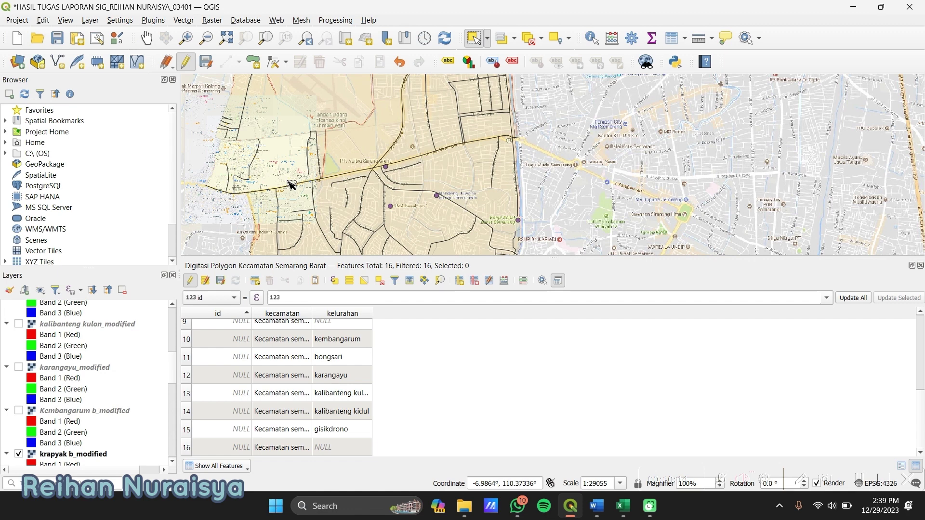
{"action": "left_click", "coordinate": [290, 182]}
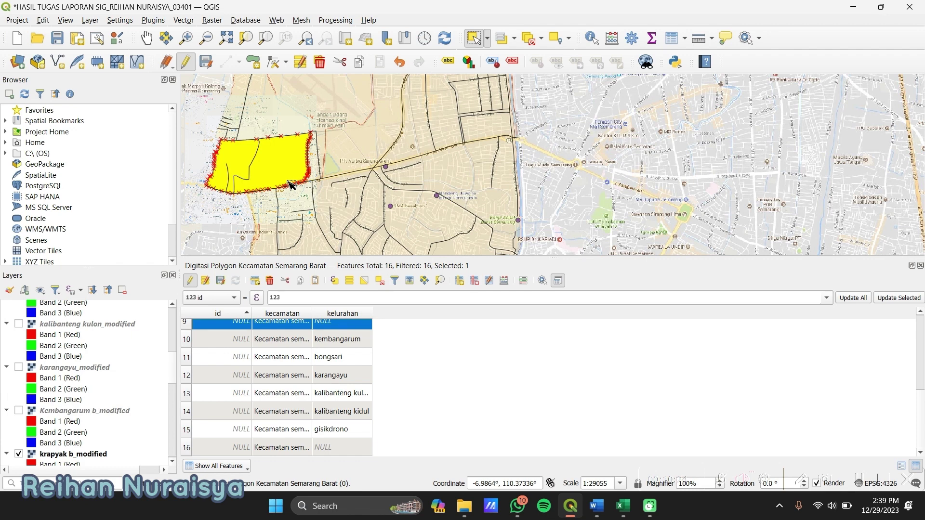
{"action": "scroll", "coordinate": [338, 366], "scroll_direction": "up", "scroll_amount": 1}
{"action": "double_click", "coordinate": [351, 365]}
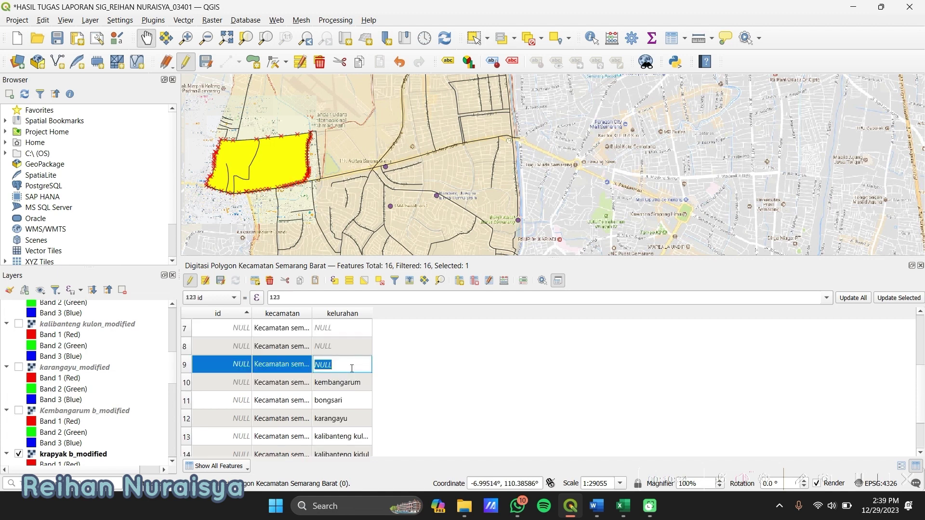
{"action": "type", "text": "krapyak"}
{"action": "left_click", "coordinate": [439, 366]}
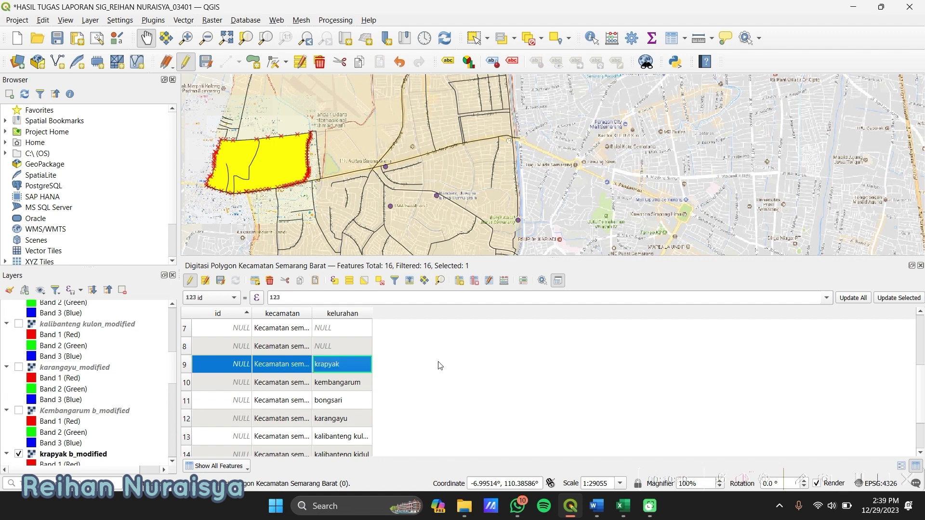
- Show the krobokan b_modified raster and hide krapyak b_modified
{"action": "scroll", "coordinate": [89, 430], "scroll_direction": "down", "scroll_amount": 1}
{"action": "scroll", "coordinate": [89, 430], "scroll_direction": "down", "scroll_amount": 2}
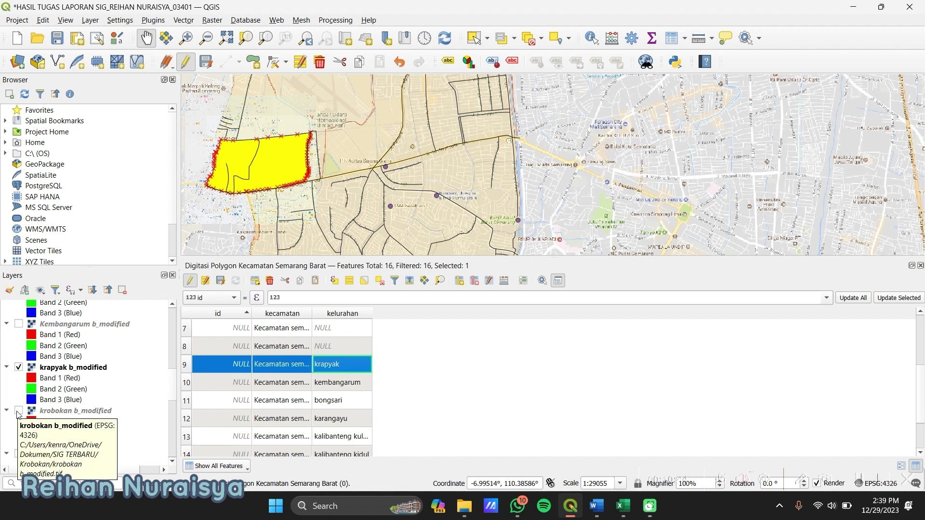
{"action": "left_click", "coordinate": [19, 412]}
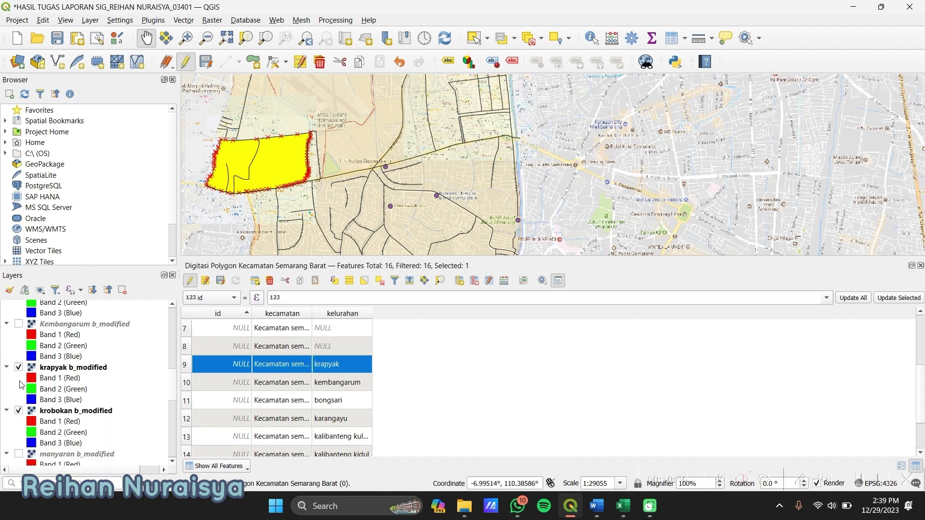
{"action": "left_click", "coordinate": [20, 368]}
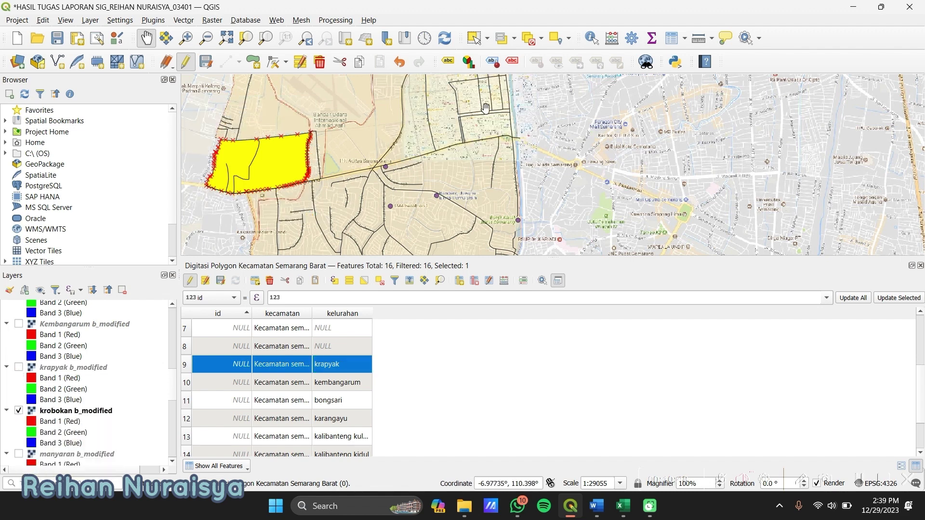
- Select the polygon on the district's eastern edge matching the krobokan raster and enter krobokan as its kelurahan
{"action": "left_click_drag", "start_coordinate": [485, 108], "coordinate": [445, 173]}
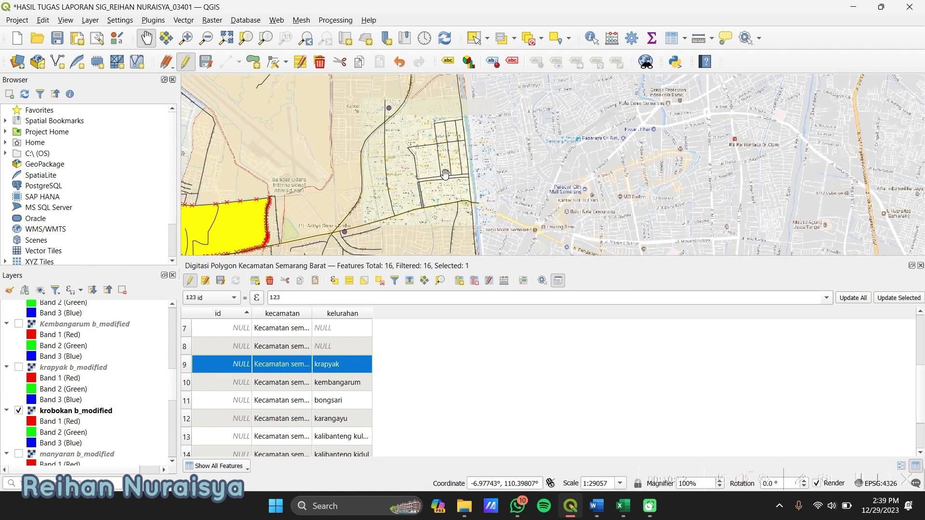
{"action": "key", "text": "ctrl+alt+s"}
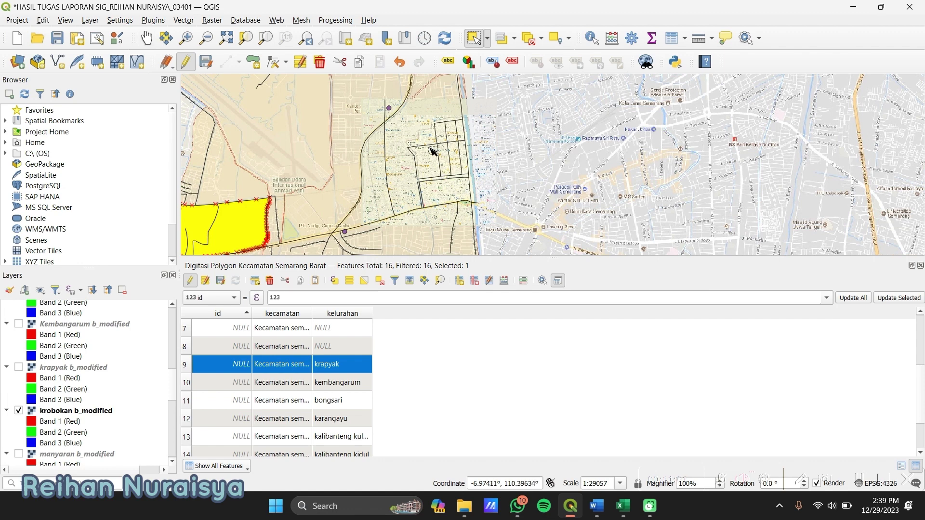
{"action": "left_click", "coordinate": [432, 151]}
{"action": "scroll", "coordinate": [449, 395], "scroll_direction": "up", "scroll_amount": 2}
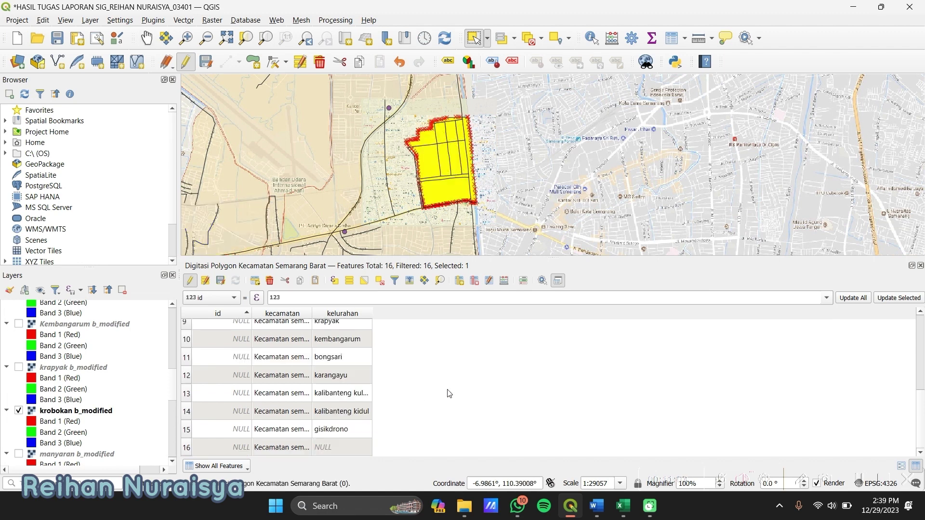
{"action": "double_click", "coordinate": [357, 400]}
{"action": "type", "text": "krobo"}
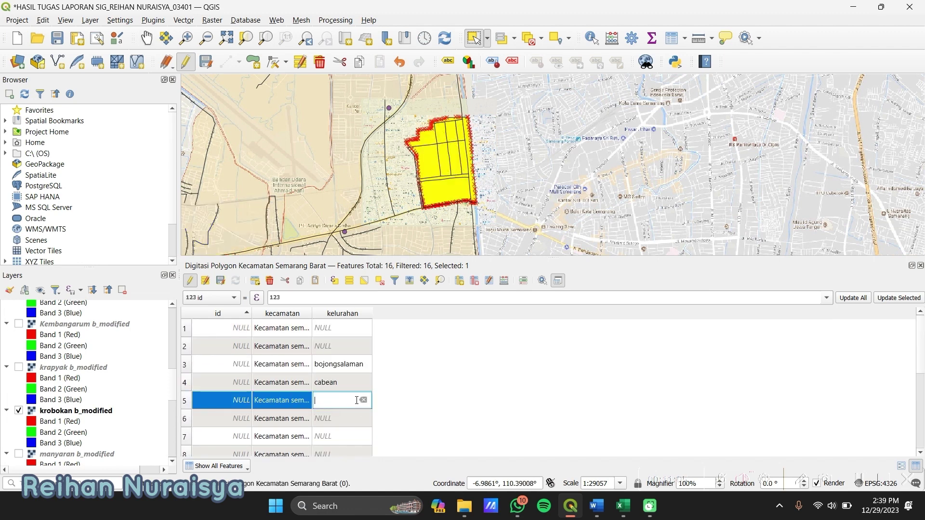
{"action": "type", "text": "kan"}
{"action": "key", "text": "Return"}
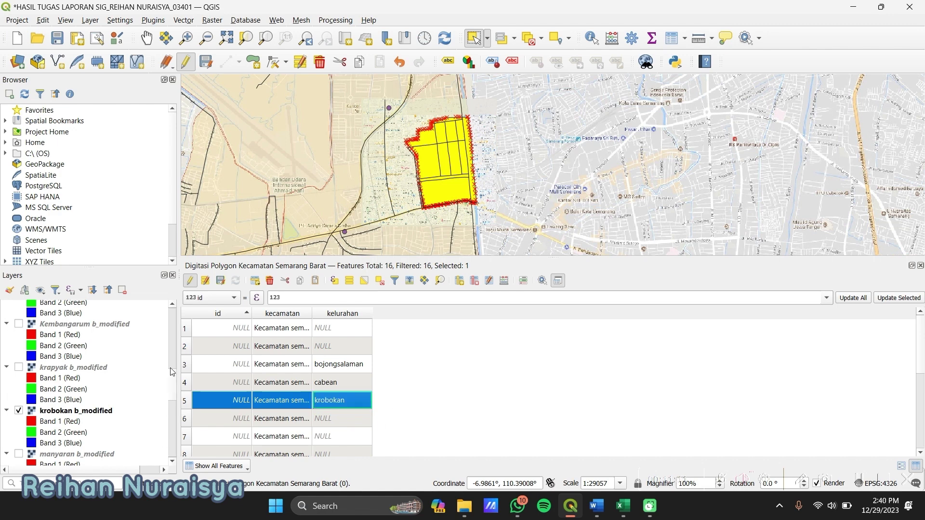
- Replace the visible krobokan raster with manyaran b_modified and clear the feature selection
{"action": "scroll", "coordinate": [173, 398], "scroll_direction": "down", "scroll_amount": 1}
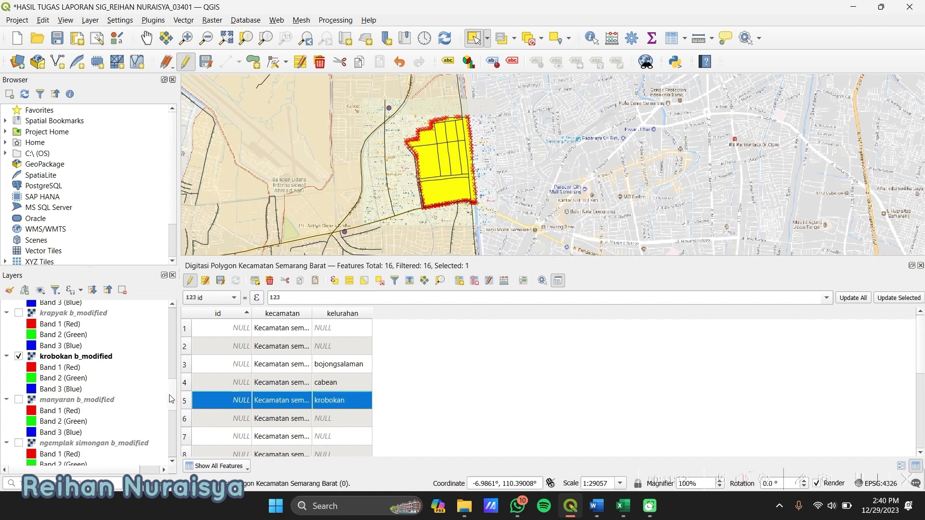
{"action": "left_click", "coordinate": [18, 357]}
{"action": "left_click", "coordinate": [19, 400]}
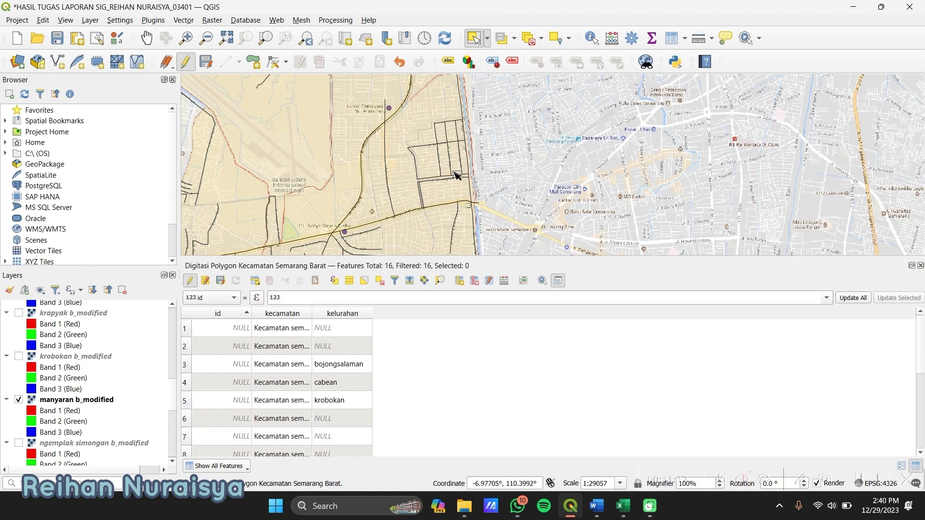
- Select the southernmost polygon matching the manyaran raster and enter manyaran as its kelurahan
{"action": "scroll", "coordinate": [455, 174], "scroll_direction": "down", "scroll_amount": 1}
{"action": "left_click", "coordinate": [146, 38]}
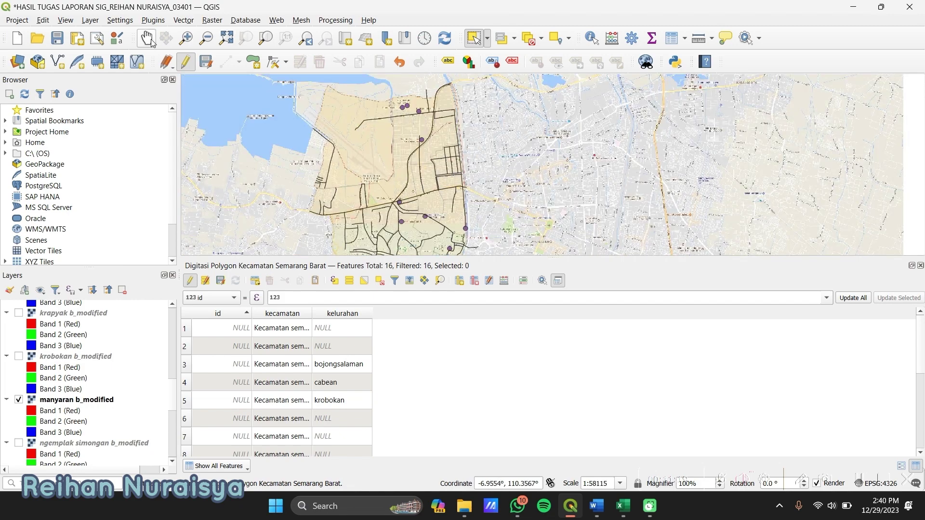
{"action": "left_click_drag", "start_coordinate": [431, 213], "coordinate": [428, 171]}
{"action": "scroll", "coordinate": [425, 205], "scroll_direction": "up", "scroll_amount": 1}
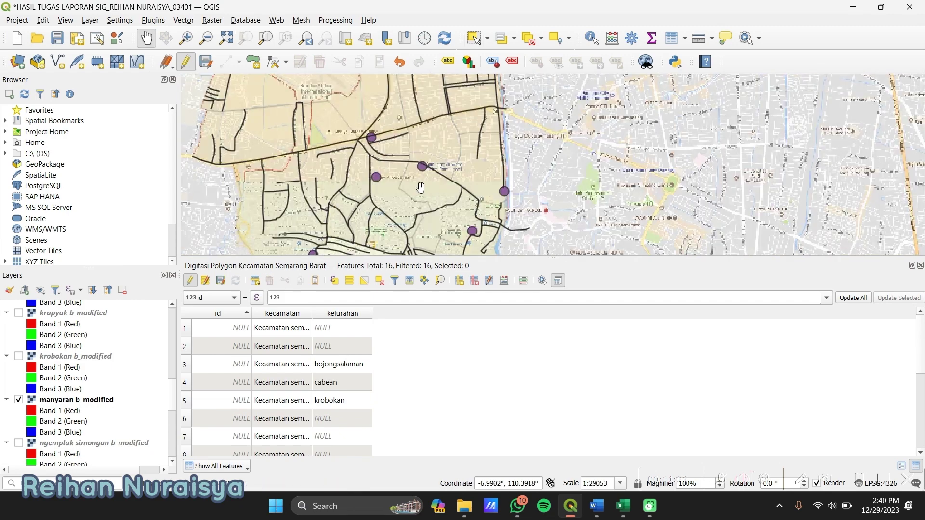
{"action": "left_click_drag", "start_coordinate": [426, 205], "coordinate": [429, 123]}
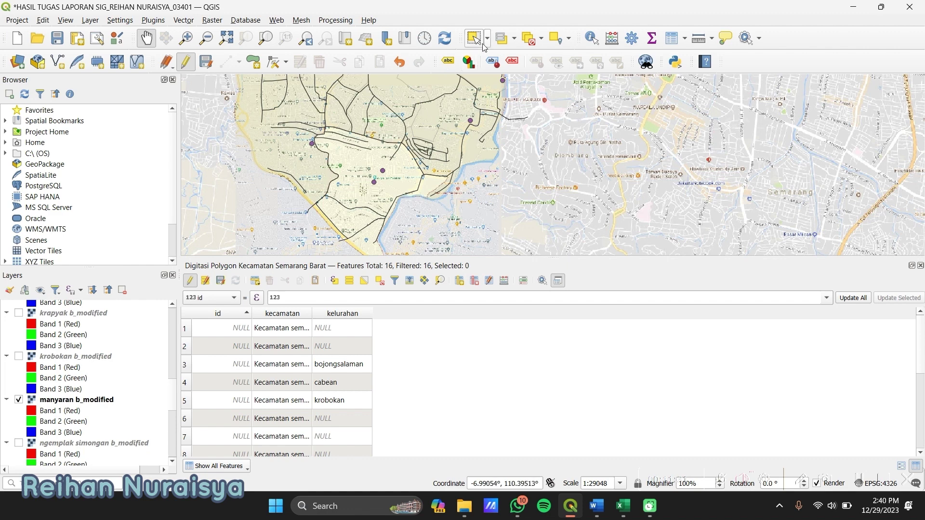
{"action": "left_click", "coordinate": [474, 37]}
{"action": "left_click", "coordinate": [370, 199]}
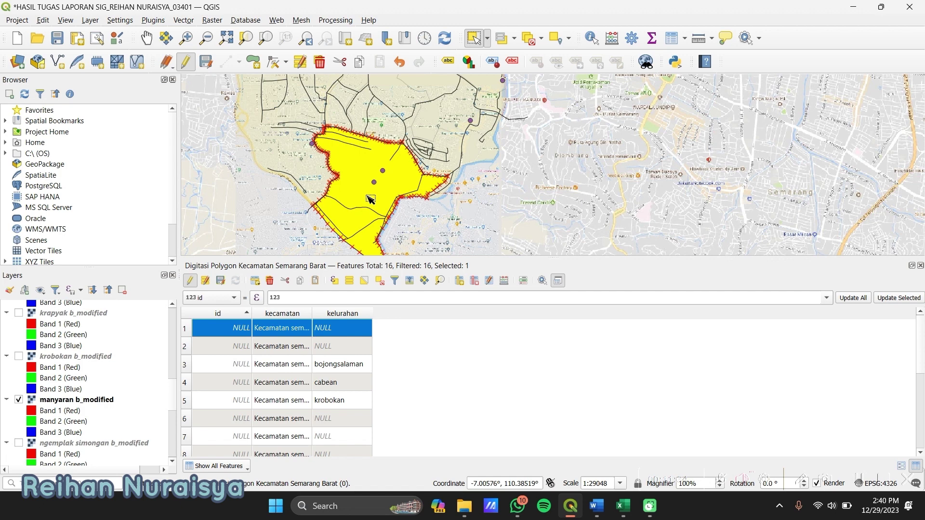
{"action": "double_click", "coordinate": [335, 330]}
{"action": "type", "text": "man"}
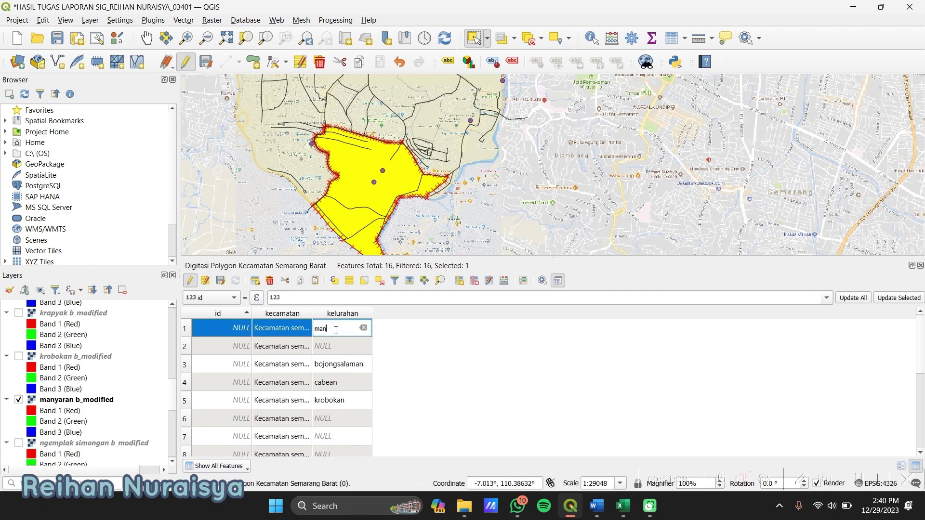
{"action": "type", "text": "yaran"}
{"action": "key", "text": "Return"}
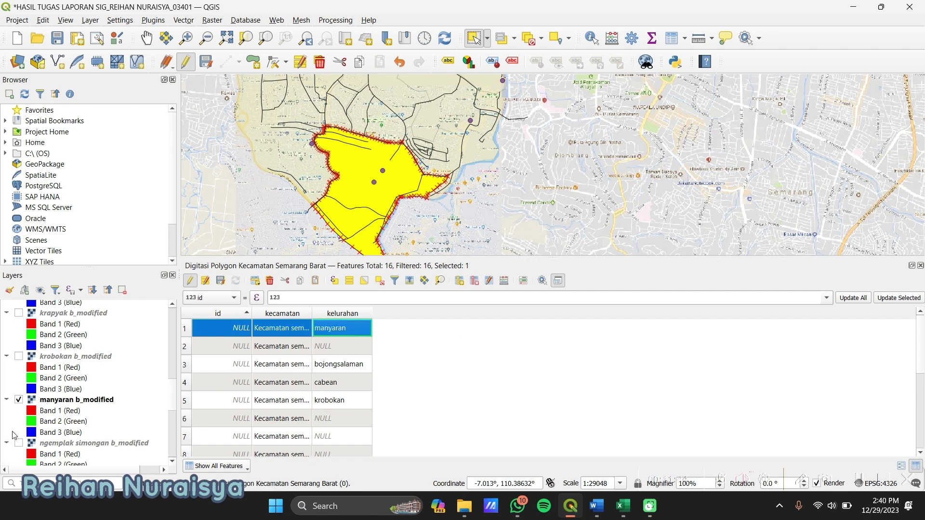
- Replace the visible manyaran raster with ngemplak simongan b_modified and clear the feature selection
{"action": "left_click", "coordinate": [18, 400]}
{"action": "left_click", "coordinate": [19, 442]}
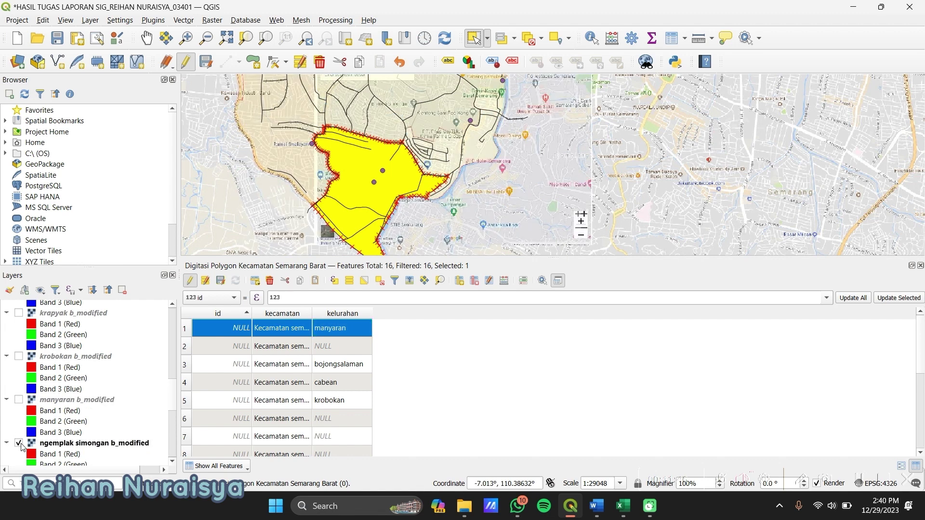
{"action": "left_click", "coordinate": [534, 41]}
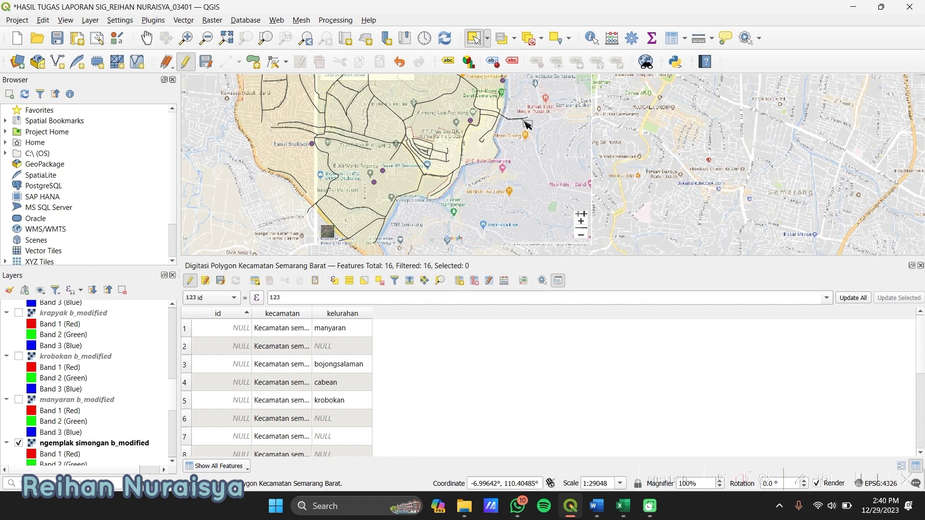
- Select the southeastern polygon matching the ngemplak simongan raster and enter ngemplak simongan as its kelurahan
{"action": "left_click", "coordinate": [444, 157]}
{"action": "double_click", "coordinate": [347, 348]}
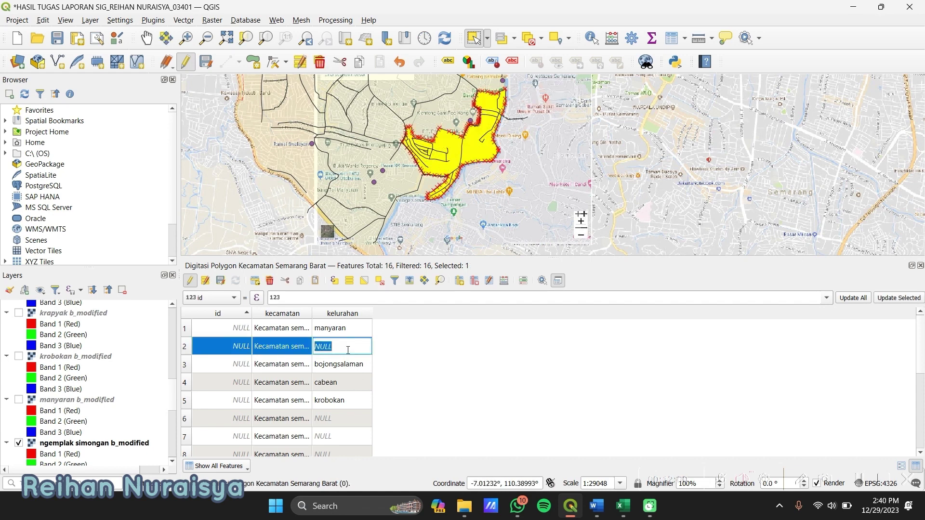
{"action": "type", "text": "ngempla"}
{"action": "type", "text": "k simongan"}
{"action": "left_click", "coordinate": [436, 361]}
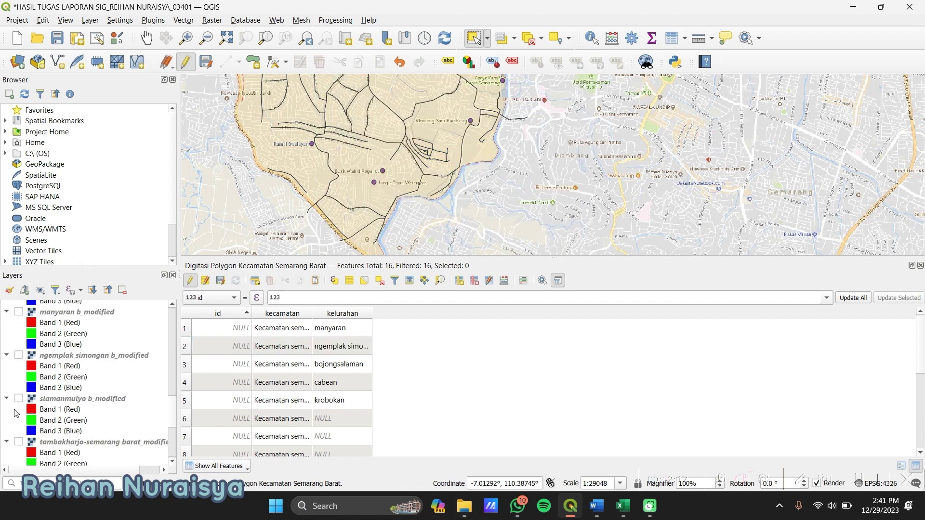
- Show the slamanmulyo b_modified raster and check the attribute table for rows still lacking a kelurahan
{"action": "left_click", "coordinate": [18, 399]}
{"action": "scroll", "coordinate": [481, 393], "scroll_direction": "down", "scroll_amount": 3}
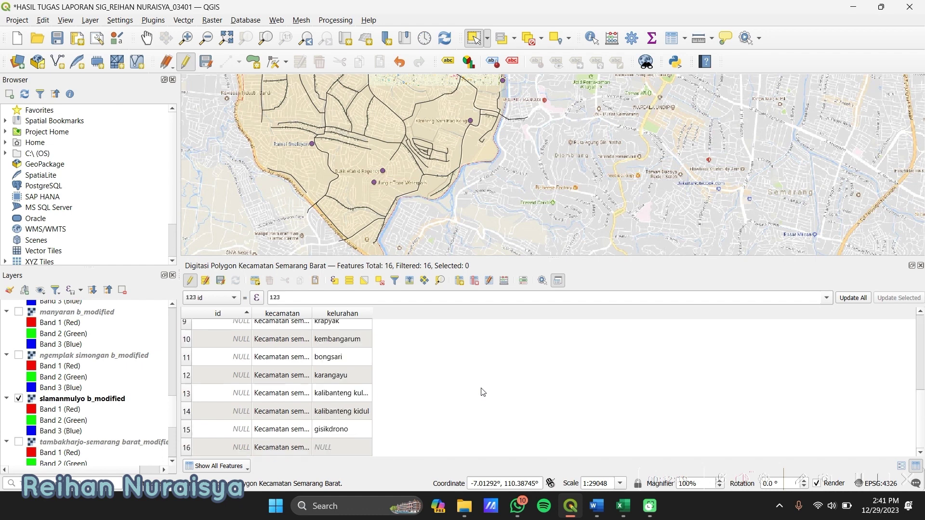
{"action": "scroll", "coordinate": [482, 395], "scroll_direction": "up", "scroll_amount": 3}
{"action": "scroll", "coordinate": [482, 395], "scroll_direction": "down", "scroll_amount": 3}
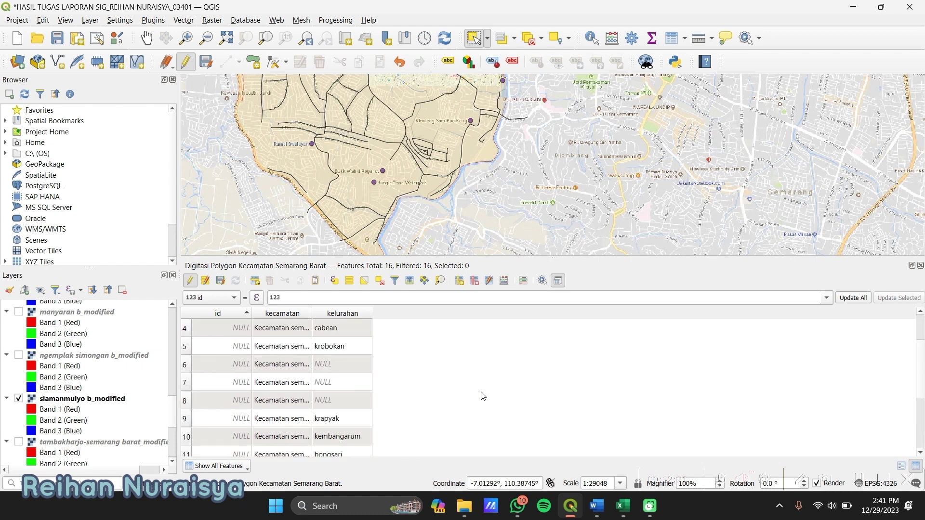
{"action": "scroll", "coordinate": [482, 396], "scroll_direction": "up", "scroll_amount": 3}
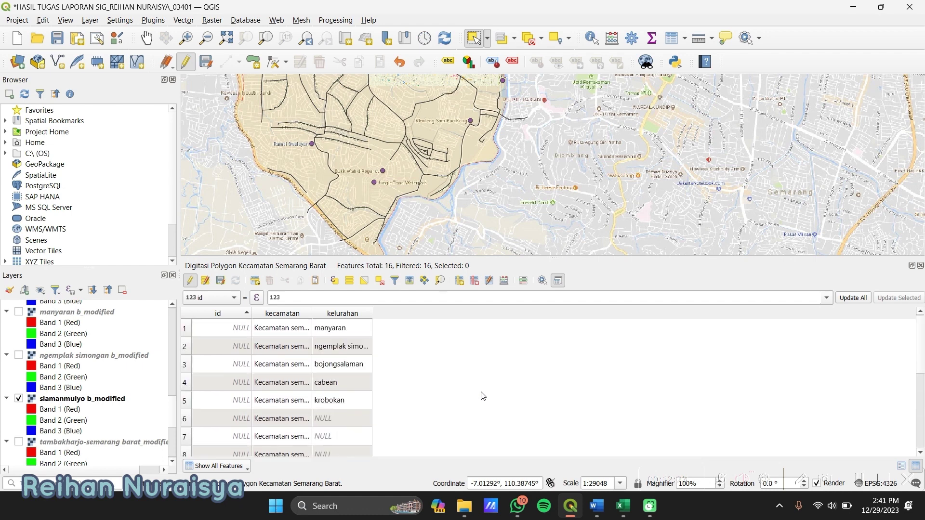
- Select the polygon matching the slamanmulyo raster and enter slaman mulyo as its kelurahan
{"action": "scroll", "coordinate": [482, 396], "scroll_direction": "down", "scroll_amount": 3}
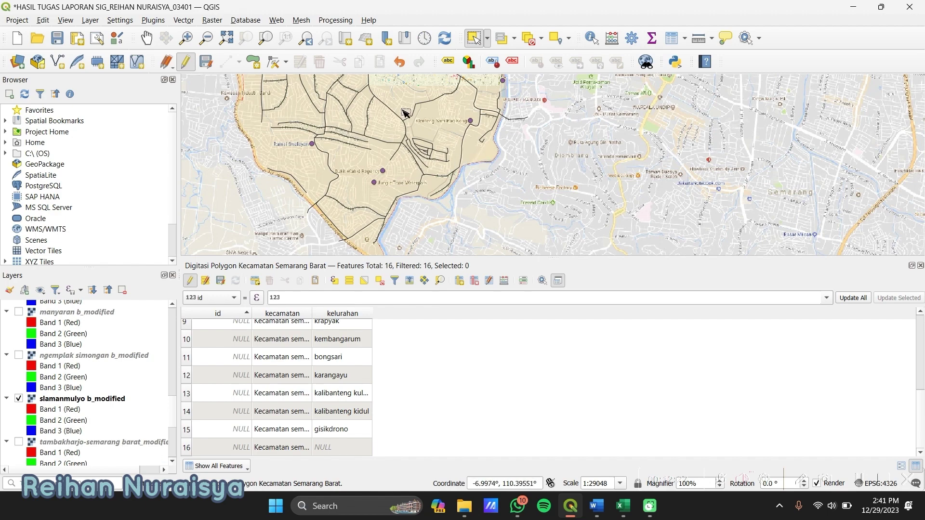
{"action": "left_click", "coordinate": [147, 38]}
{"action": "left_click_drag", "start_coordinate": [539, 81], "coordinate": [509, 247]}
{"action": "left_click", "coordinate": [475, 38]}
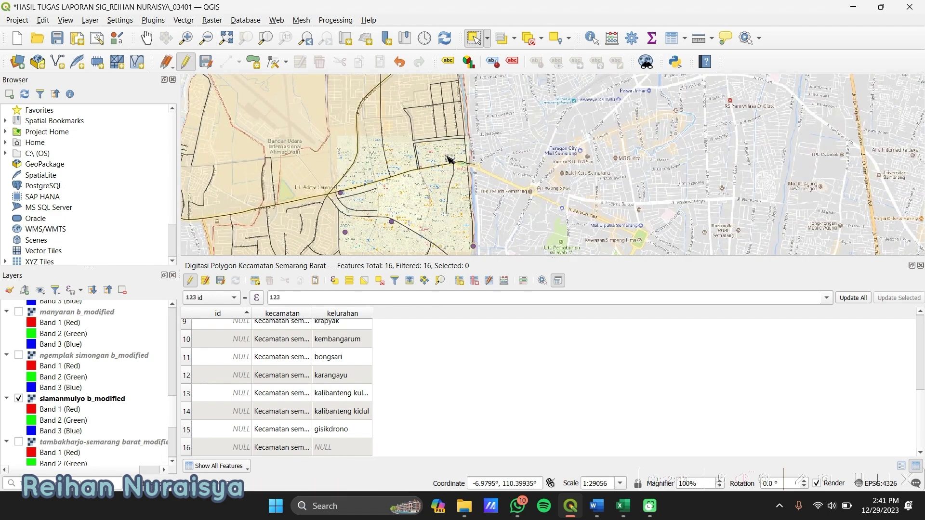
{"action": "left_click", "coordinate": [403, 195]}
{"action": "double_click", "coordinate": [348, 444]}
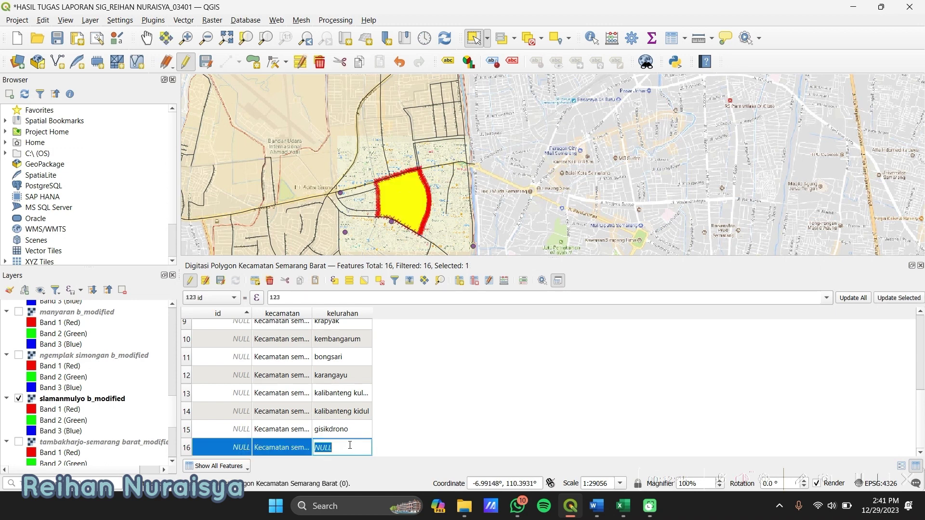
{"action": "type", "text": "slaman mulyo"}
{"action": "key", "text": "Return"}
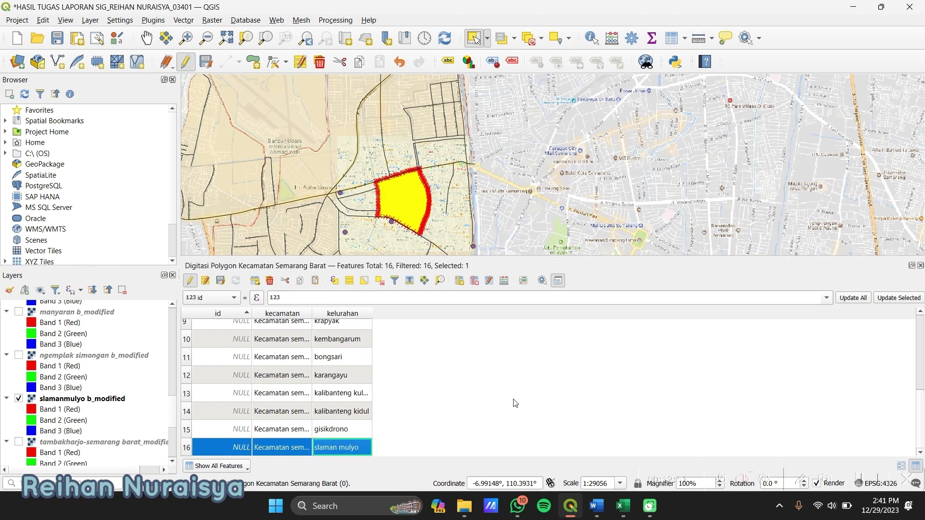
- Replace the visible slamanmulyo raster with the tambakharjo-semarang barat raster and clear the feature selection
{"action": "left_click", "coordinate": [20, 399]}
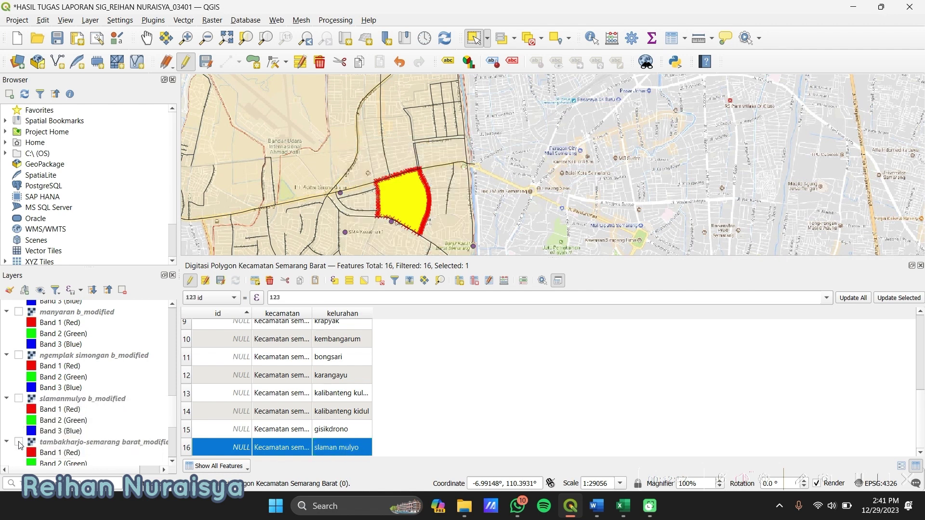
{"action": "left_click", "coordinate": [19, 442]}
{"action": "left_click", "coordinate": [502, 152]}
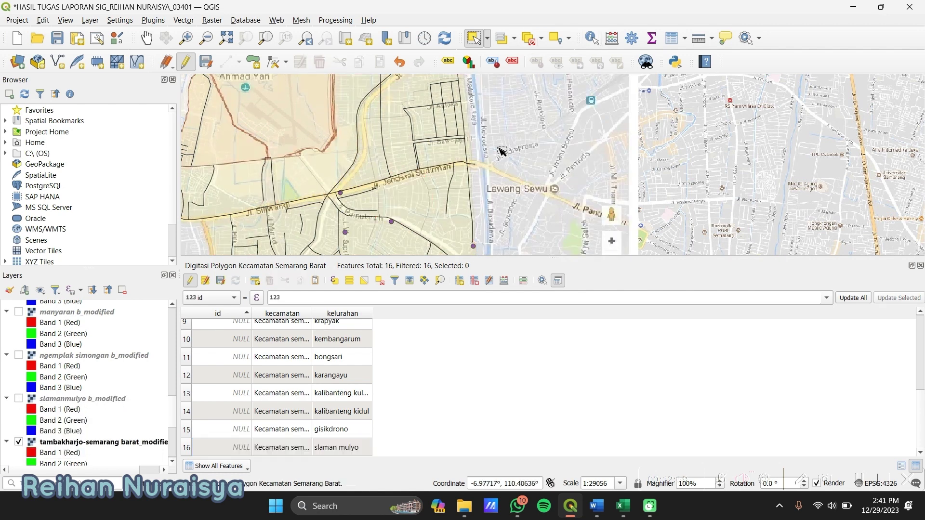
- Select the large northwestern polygon matching the tambakharjo raster and enter tambakharjo as its kelurahan
{"action": "scroll", "coordinate": [458, 170], "scroll_direction": "down", "scroll_amount": 1}
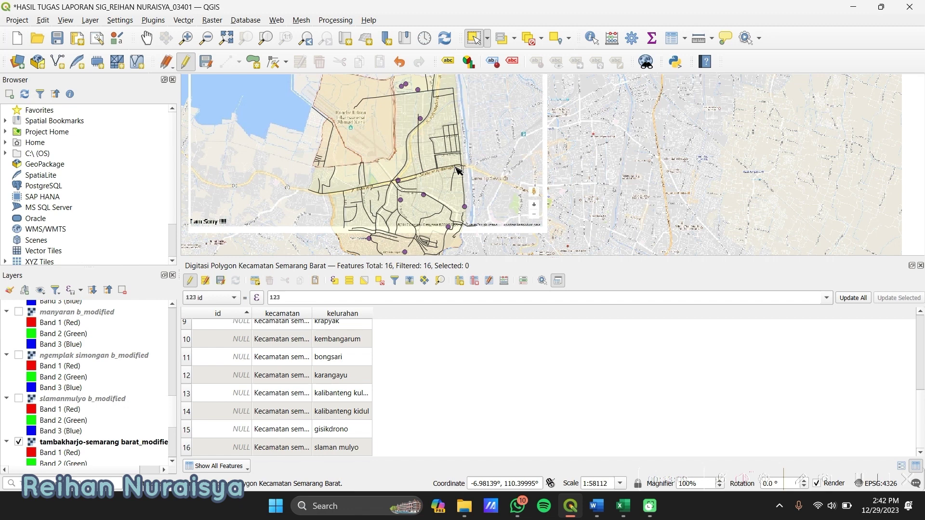
{"action": "left_click", "coordinate": [369, 129]}
{"action": "scroll", "coordinate": [436, 390], "scroll_direction": "up", "scroll_amount": 3}
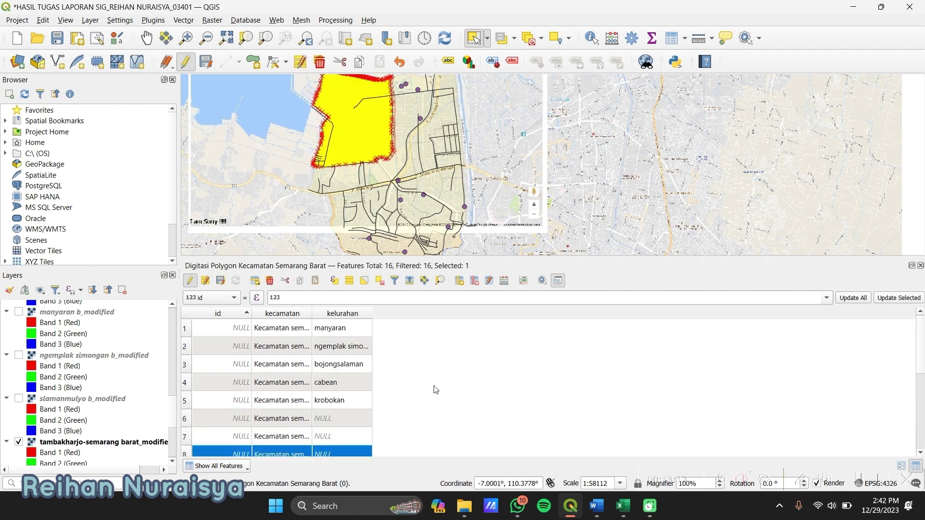
{"action": "scroll", "coordinate": [411, 401], "scroll_direction": "down", "scroll_amount": 1}
{"action": "double_click", "coordinate": [363, 404]}
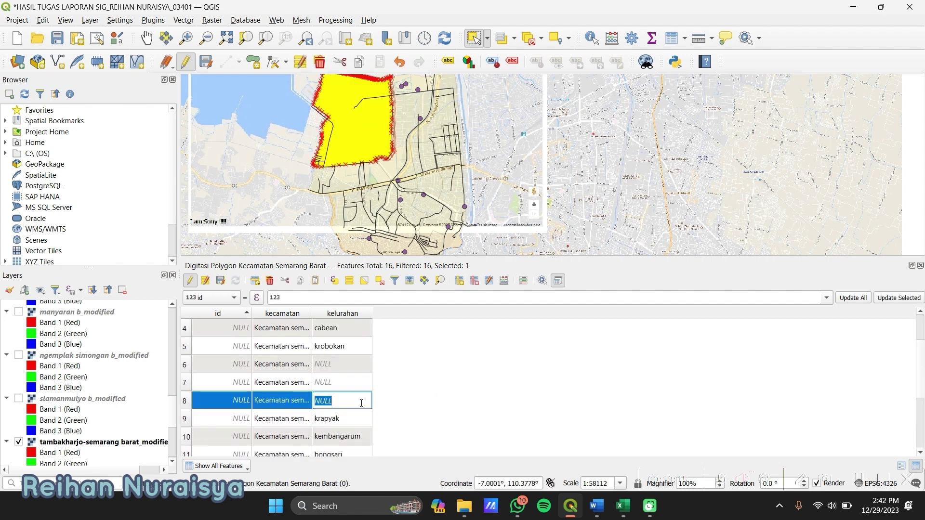
{"action": "key", "text": "BackSpace"}
{"action": "type", "text": "tambakharjo"}
{"action": "left_click", "coordinate": [476, 399]}
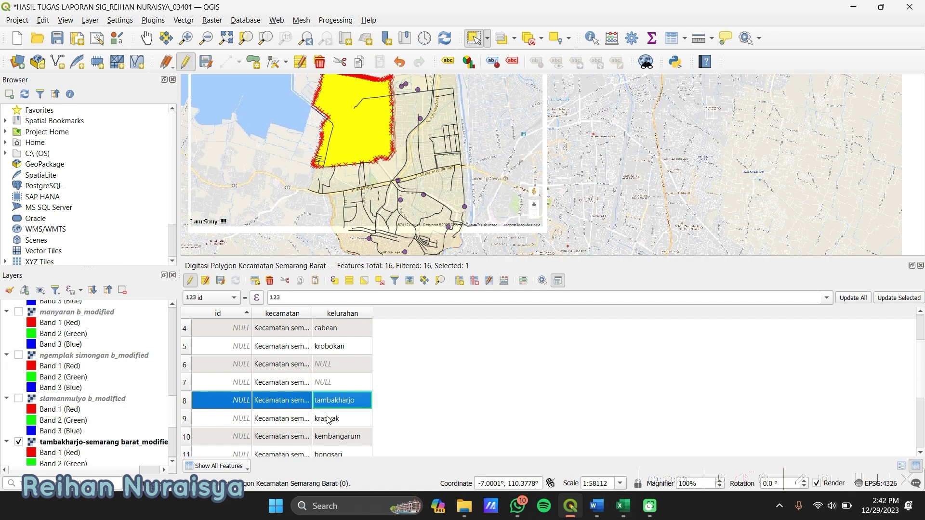
- Replace the visible tambakharjo raster with Tawangmas b_modified
{"action": "scroll", "coordinate": [177, 414], "scroll_direction": "down", "scroll_amount": 4}
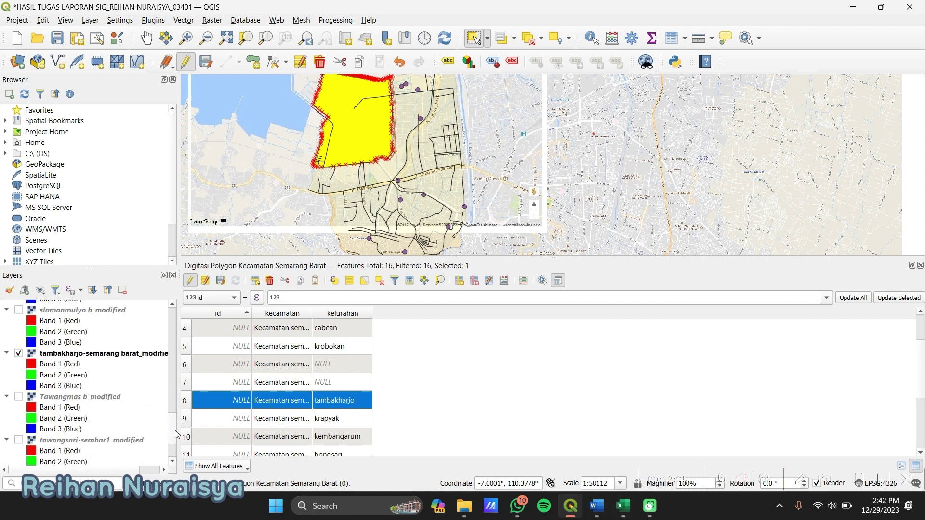
{"action": "left_click", "coordinate": [19, 316]}
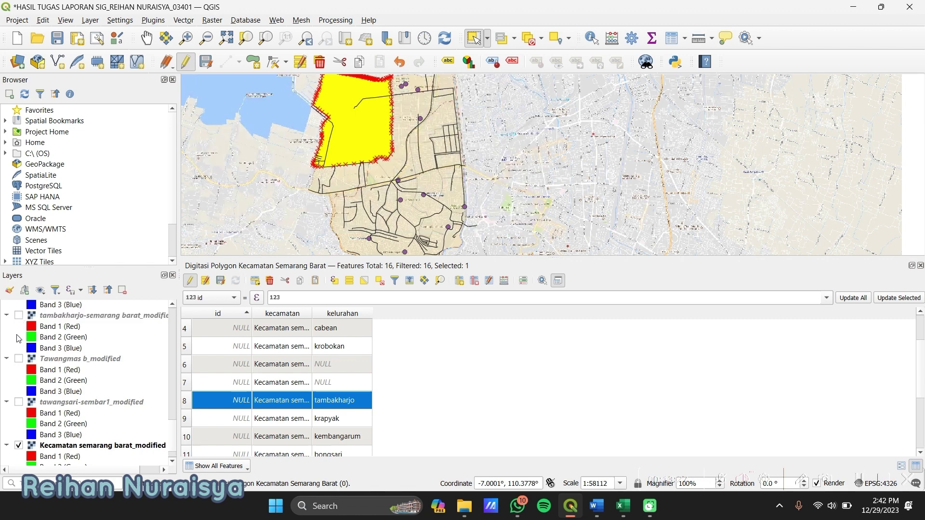
{"action": "left_click", "coordinate": [18, 359]}
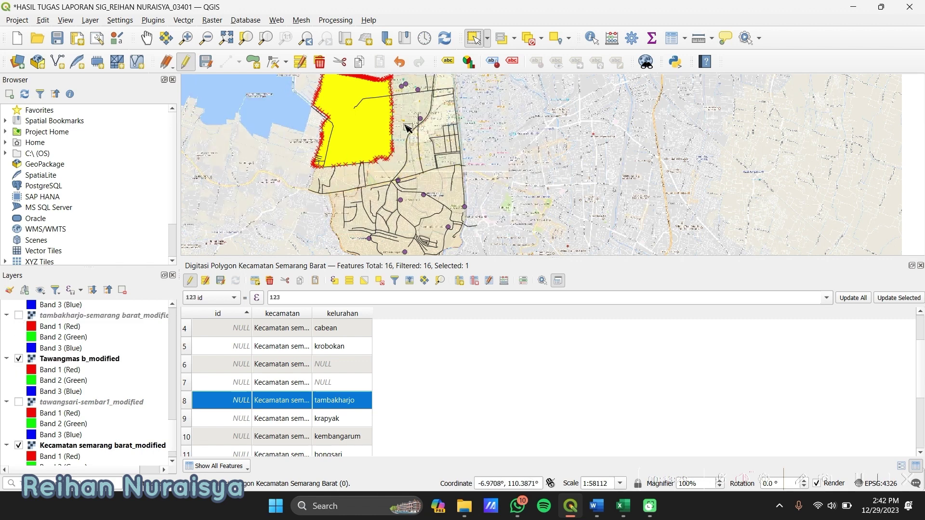
- Select the northeastern polygon matching the Tawangmas raster and enter tawangmas as its kelurahan
{"action": "left_click", "coordinate": [447, 122]}
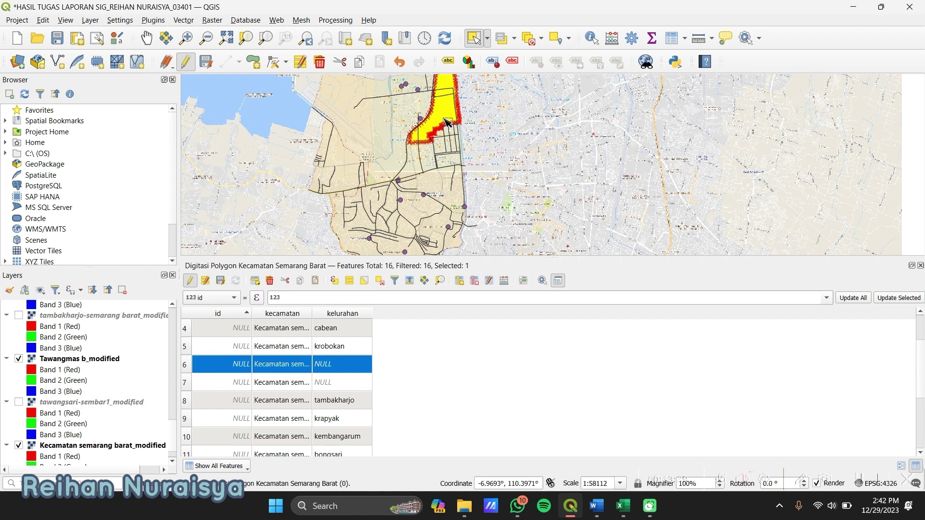
{"action": "double_click", "coordinate": [353, 368]}
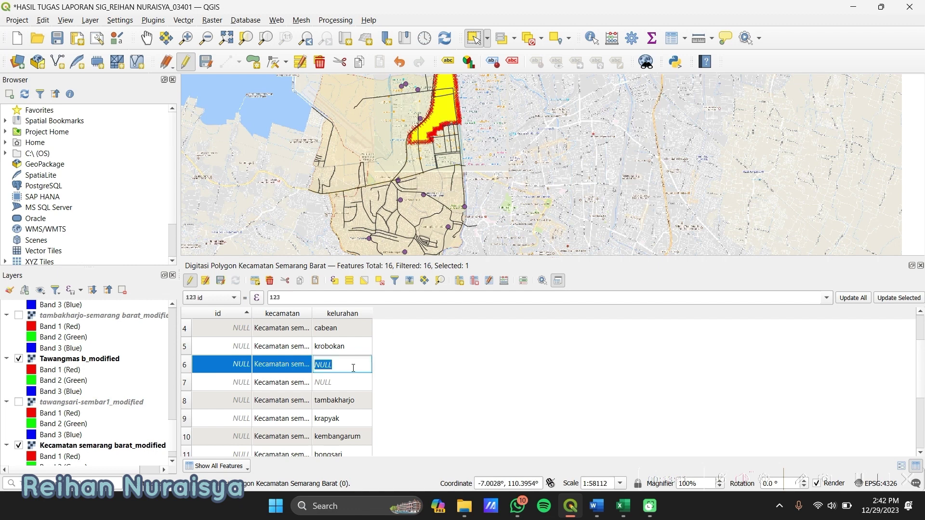
{"action": "type", "text": "tawangmas"}
{"action": "key", "text": "Return"}
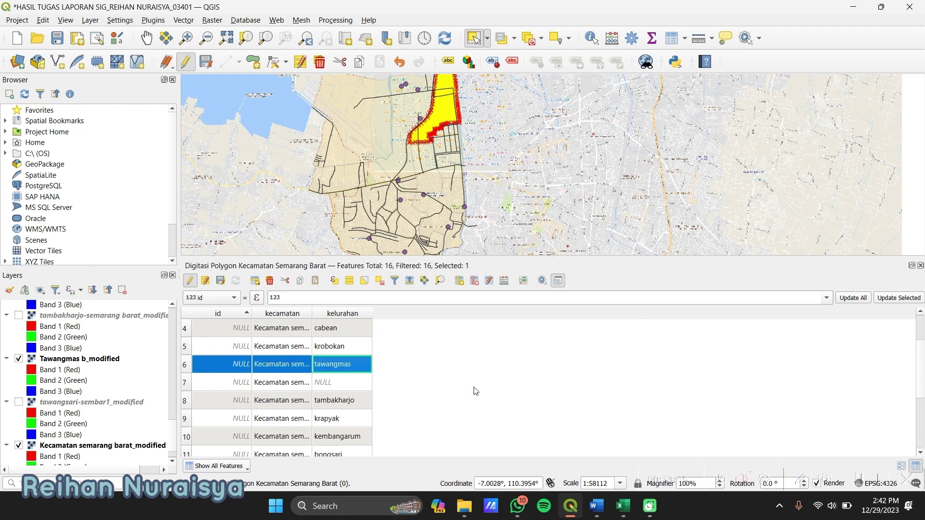
- Switch the reference raster to tawangsari-sembar1_modified and enter tawangsari as the kelurahan of the northern polygon between tambakharjo and tawangmas
{"action": "left_click", "coordinate": [18, 358]}
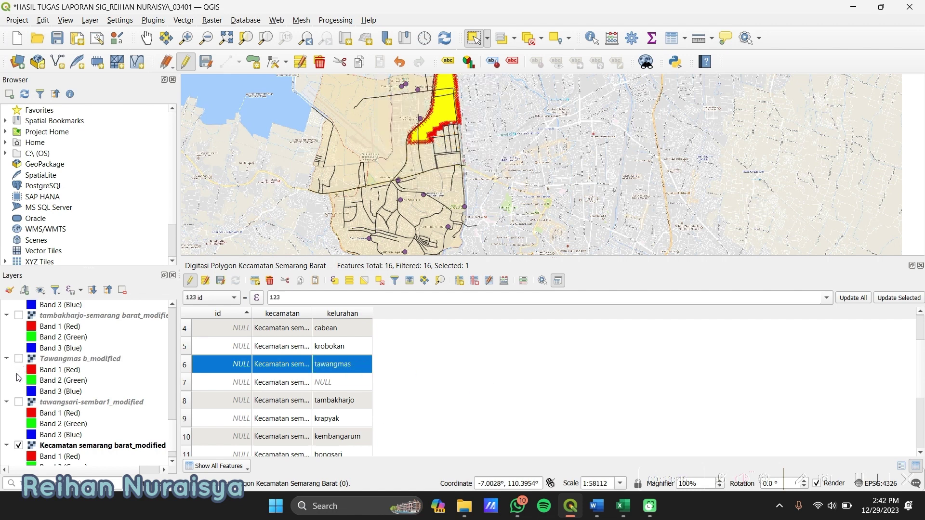
{"action": "left_click", "coordinate": [19, 403]}
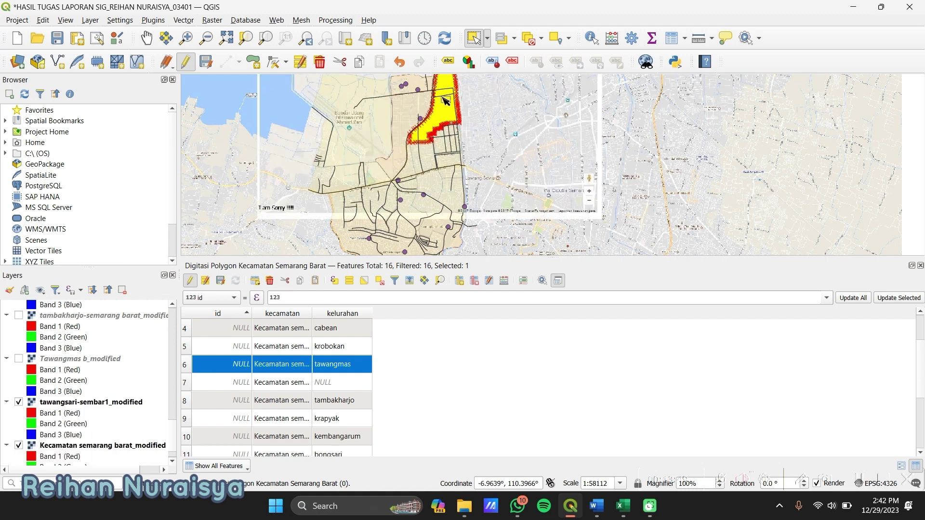
{"action": "double_click", "coordinate": [345, 383]}
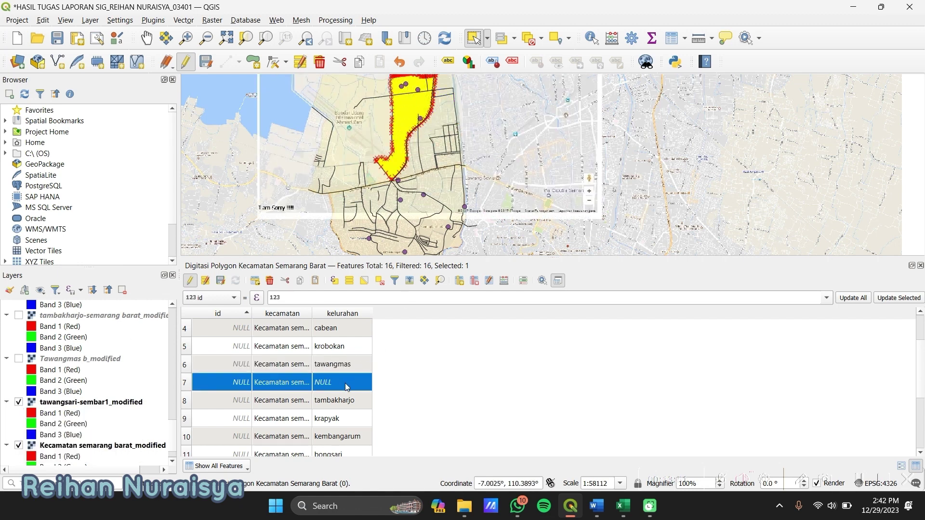
{"action": "type", "text": "tawan"}
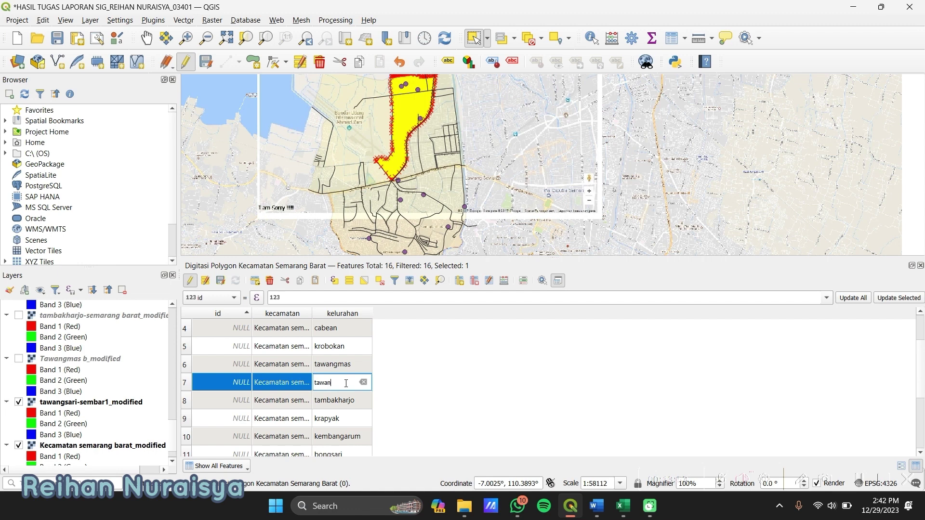
{"action": "type", "text": "gsari"}
{"action": "key", "text": "Return"}
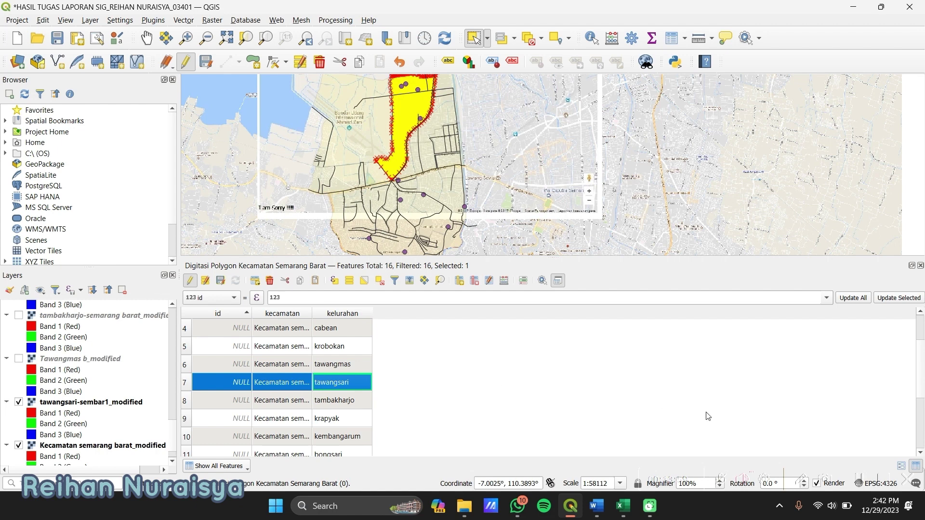
{"action": "left_click", "coordinate": [532, 41]}
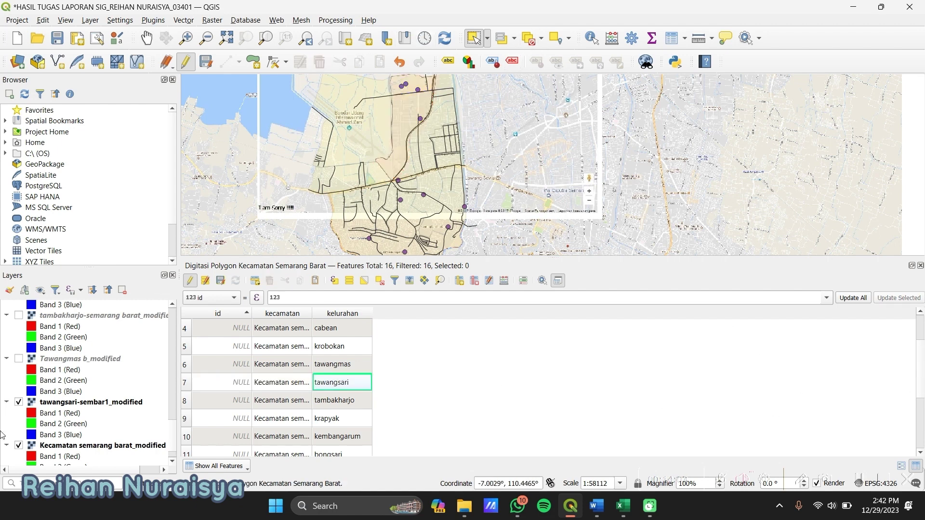
- Hide the tawangsari-sembar1_modified raster and check the attribute table for rows still lacking a kelurahan
{"action": "left_click", "coordinate": [19, 403]}
{"action": "left_click", "coordinate": [924, 359]}
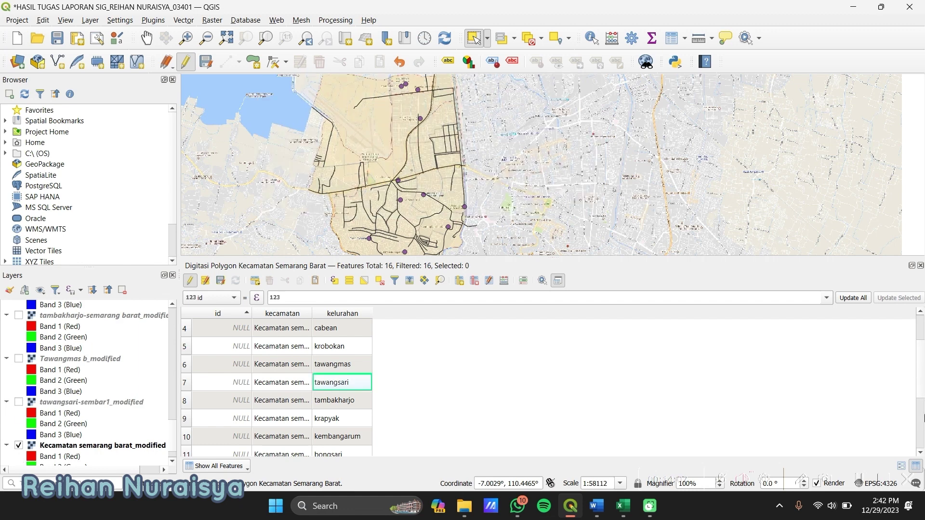
{"action": "left_click", "coordinate": [923, 406]}
{"action": "mouse_move", "coordinate": [923, 423]}
{"action": "left_mouse_down"}
{"action": "mouse_move", "coordinate": [922, 410]}
{"action": "mouse_move", "coordinate": [921, 434]}
{"action": "left_mouse_up"}
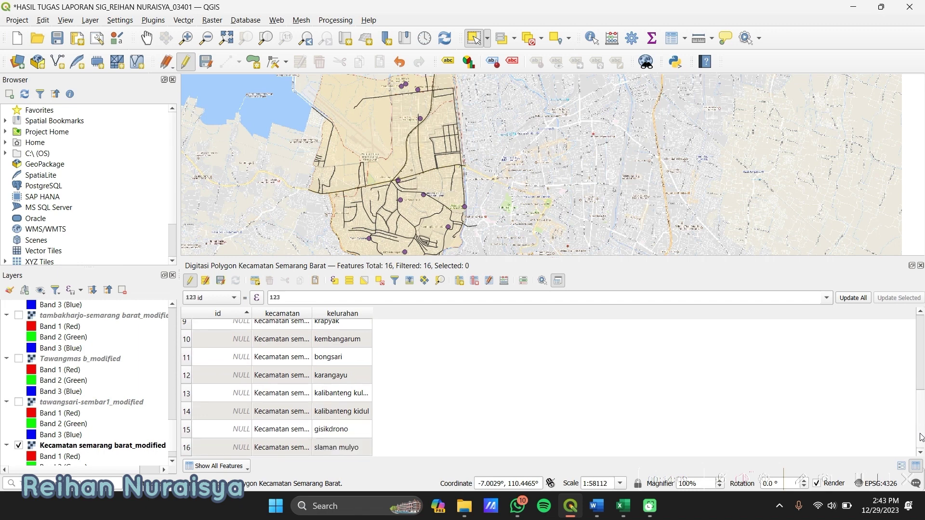
{"action": "scroll", "coordinate": [785, 404], "scroll_direction": "up", "scroll_amount": 3}
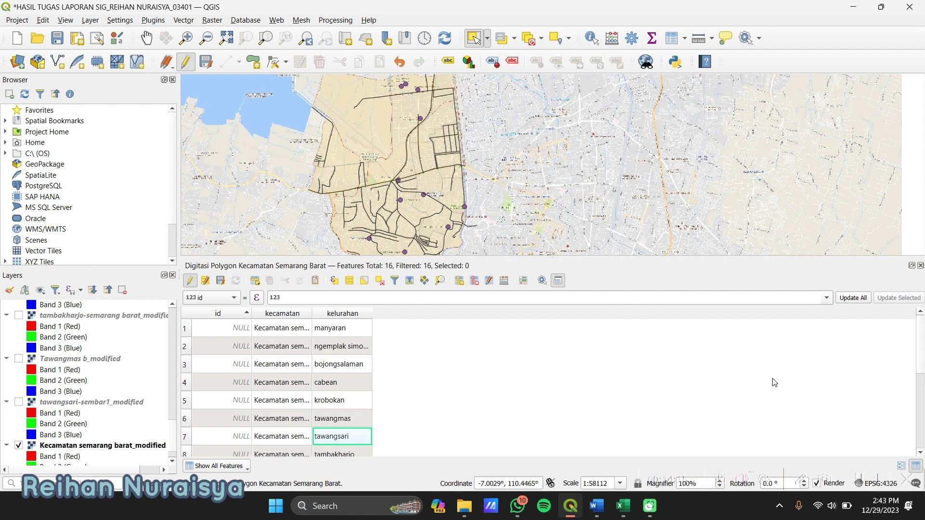
- Select all features of the Semarang Barat polygon layer and inspect their coverage across the whole district on the map
{"action": "left_click", "coordinate": [349, 281]}
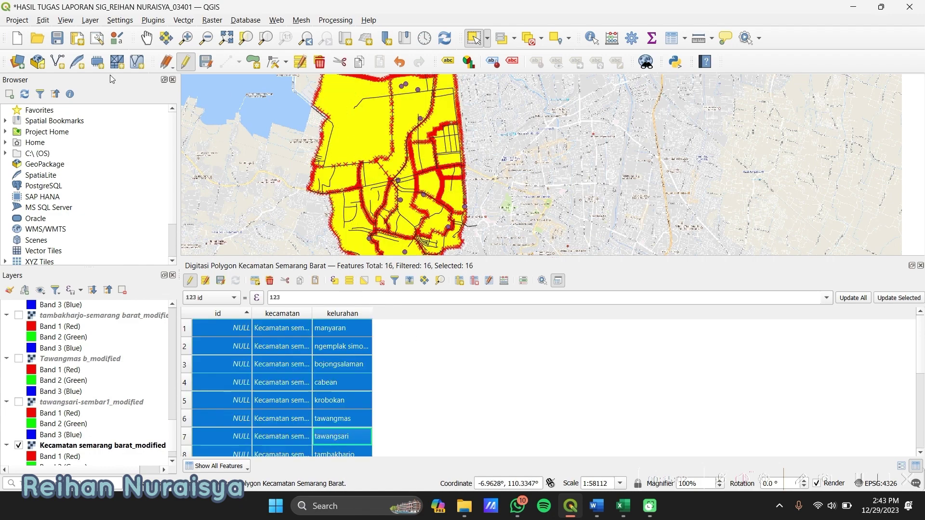
{"action": "left_click", "coordinate": [146, 38]}
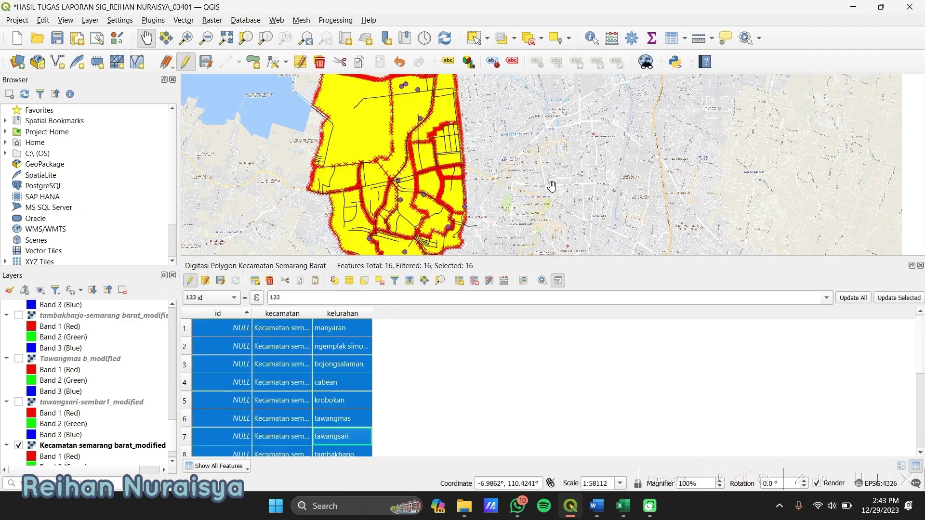
{"action": "scroll", "coordinate": [552, 186], "scroll_direction": "down", "scroll_amount": 1}
{"action": "scroll", "coordinate": [532, 175], "scroll_direction": "up", "scroll_amount": 1}
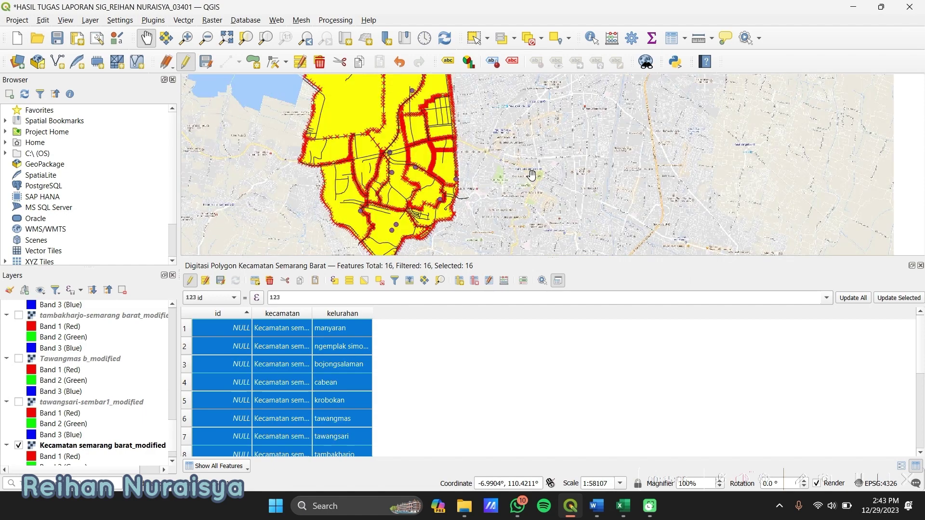
{"action": "left_click_drag", "start_coordinate": [532, 175], "coordinate": [589, 124]}
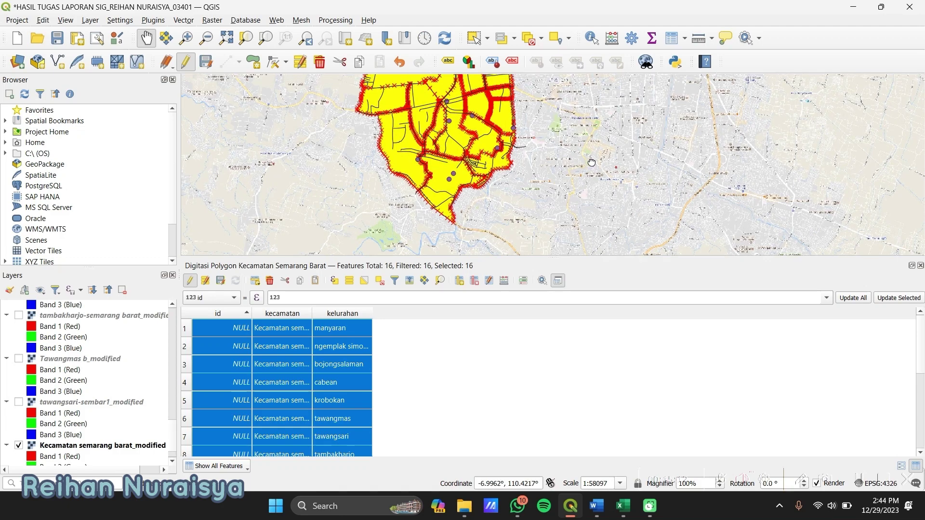
{"action": "left_click_drag", "start_coordinate": [592, 162], "coordinate": [596, 219]}
{"action": "left_click_drag", "start_coordinate": [593, 123], "coordinate": [592, 161]}
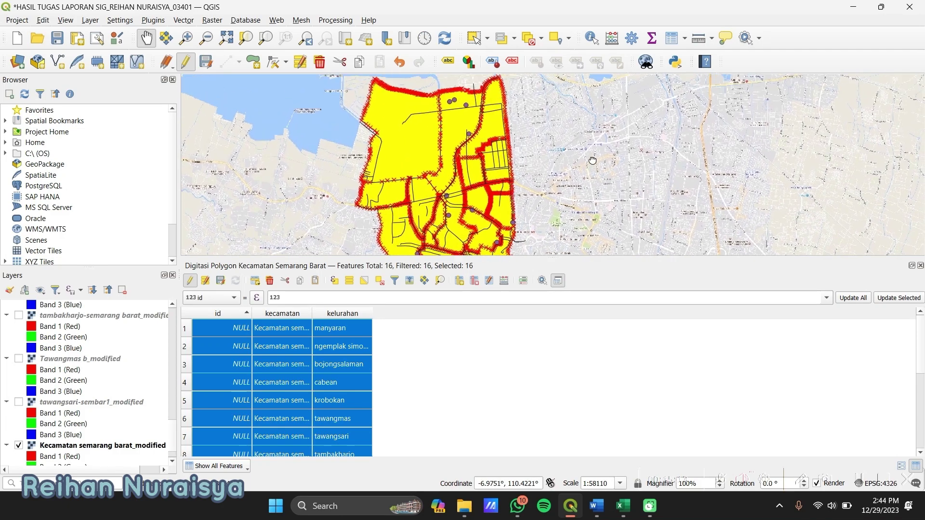
{"action": "left_click", "coordinate": [348, 284]}
{"action": "left_click", "coordinate": [467, 360]}
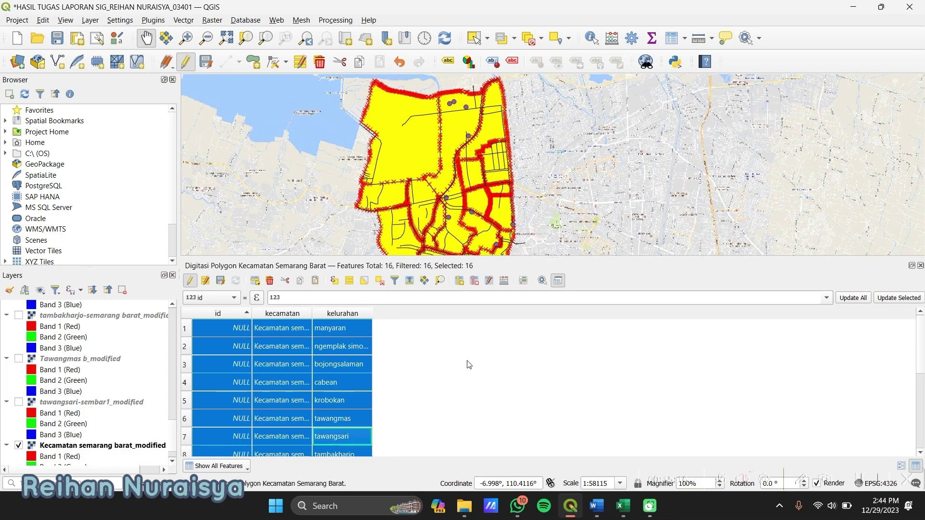
{"action": "left_click_drag", "start_coordinate": [532, 220], "coordinate": [535, 186]}
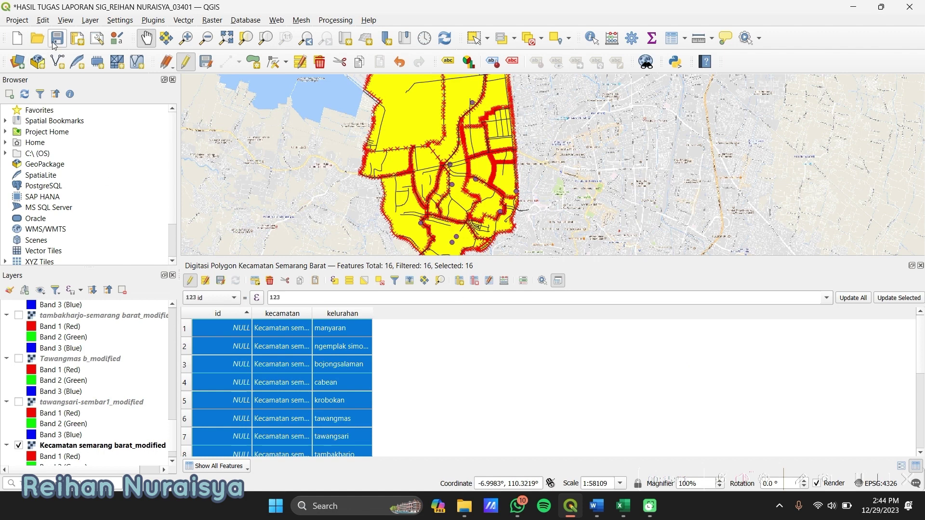
- Save the attribute edits of the Semarang Barat polygon layer and save the project
{"action": "left_click", "coordinate": [220, 281]}
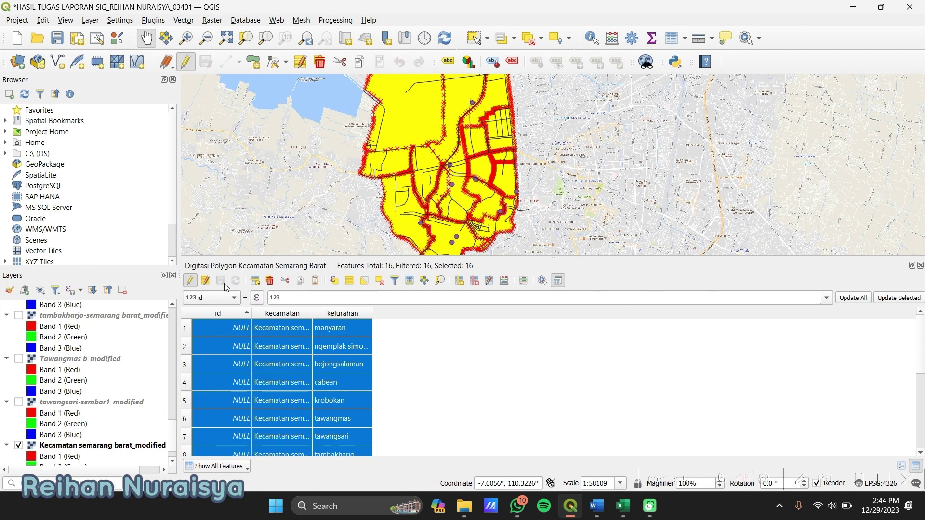
{"action": "left_click", "coordinate": [58, 38]}
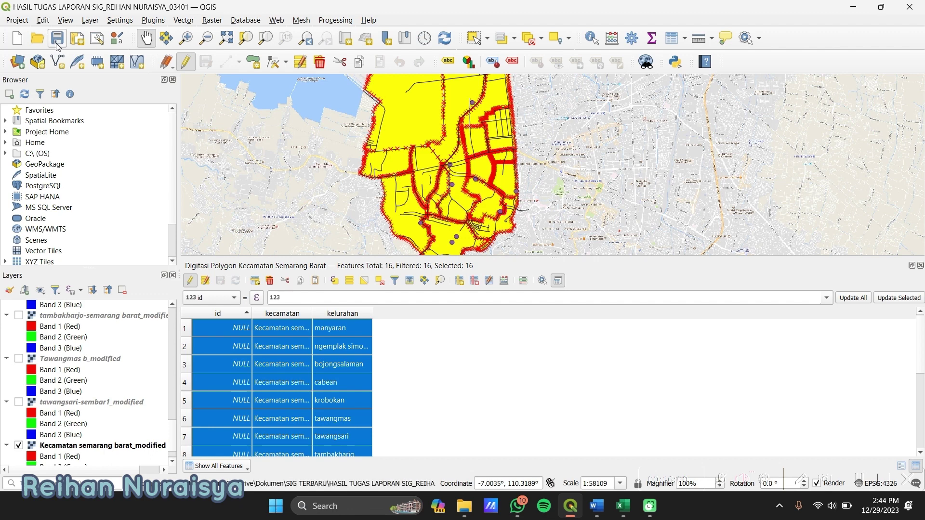
- Save the project again
{"action": "left_click", "coordinate": [11, 23]}
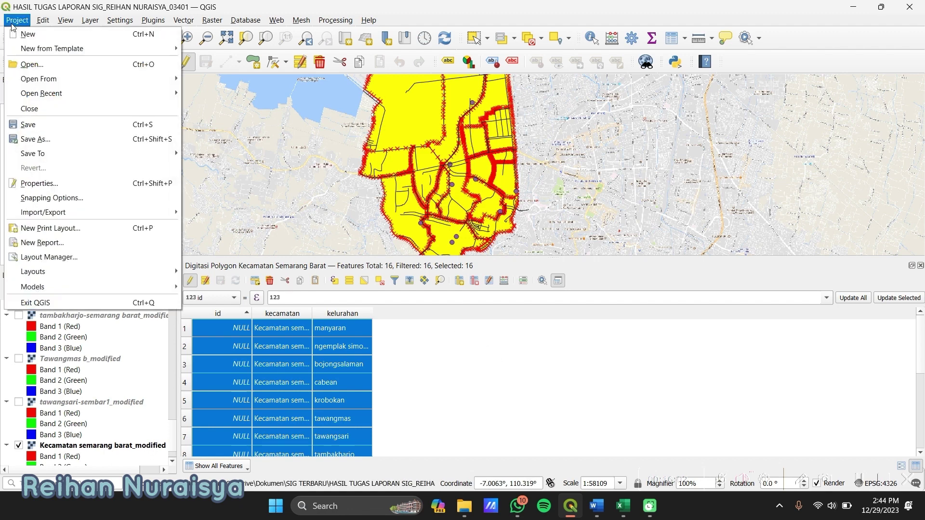
{"action": "left_click", "coordinate": [61, 127]}
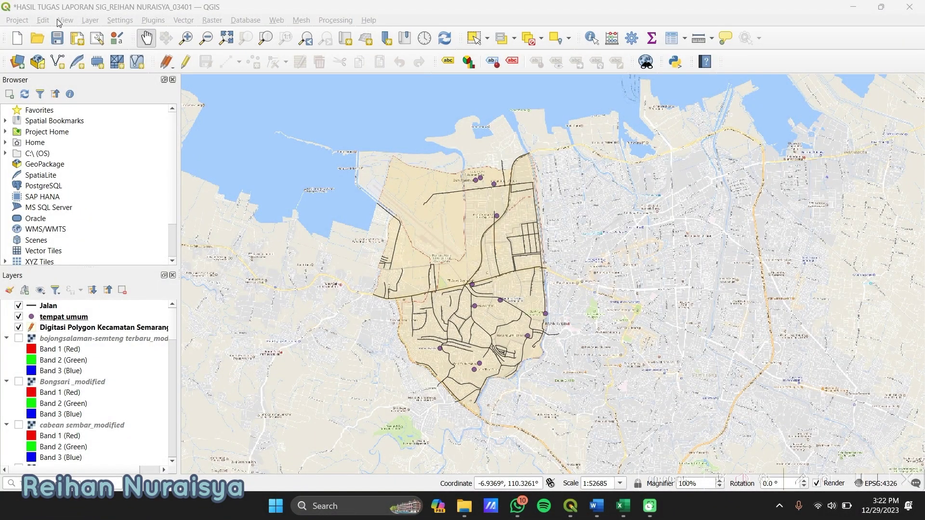
- Search the plugin manager for SPRE and check the Spreadsheet Layers plugin
{"action": "left_click", "coordinate": [78, 20]}
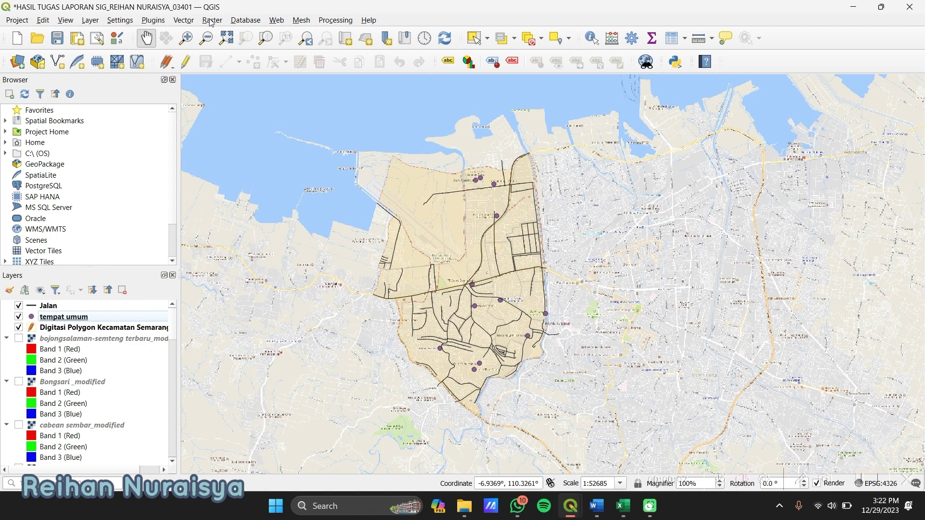
{"action": "left_click", "coordinate": [149, 22]}
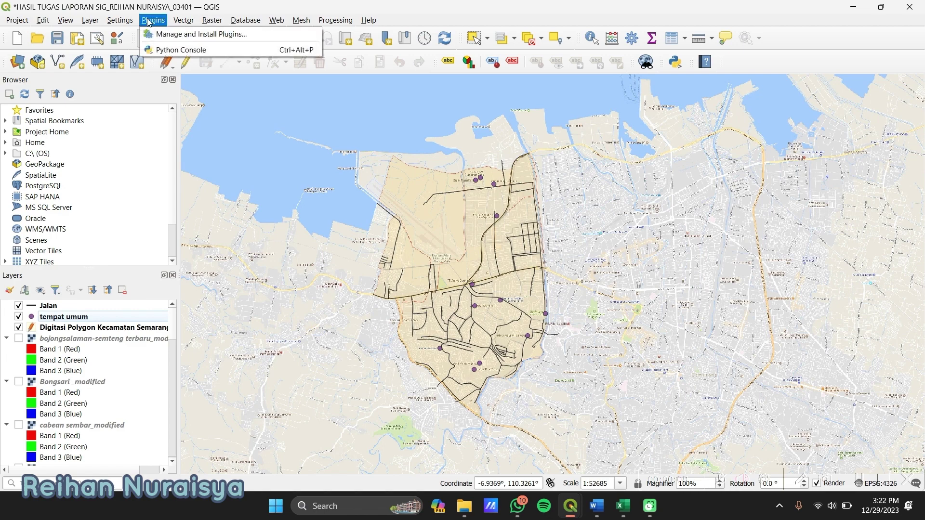
{"action": "left_click", "coordinate": [172, 39]}
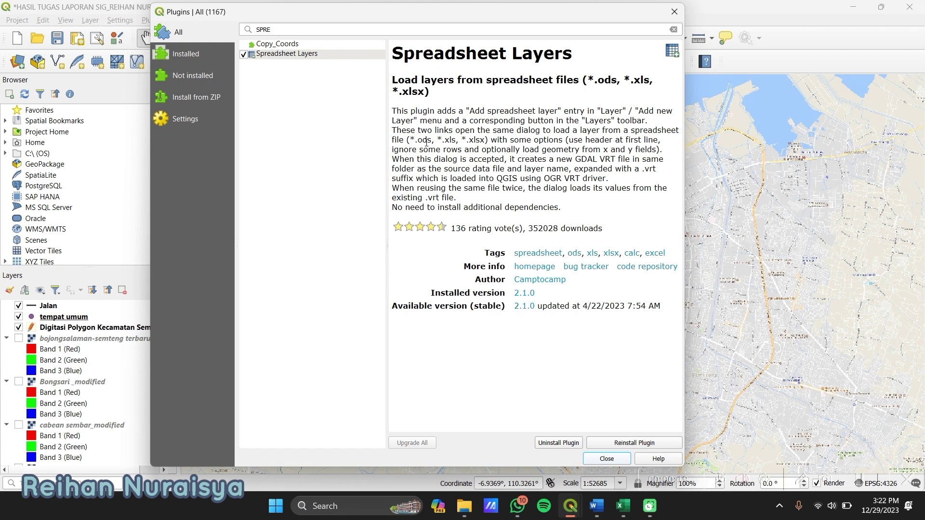
{"action": "left_click", "coordinate": [607, 459]}
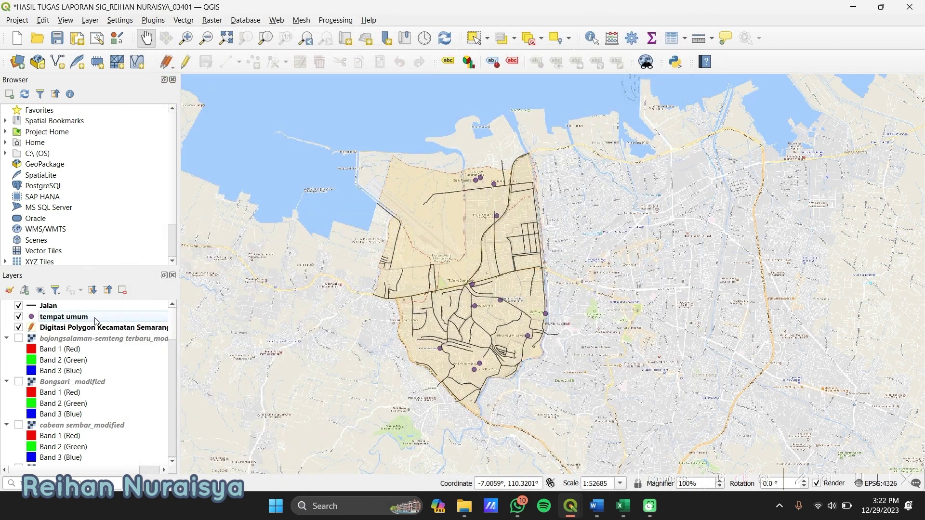
- Review the kelurahan names in the attribute table of the Digitasi Polygon Kecamatan Semarang Barat layer
{"action": "left_click", "coordinate": [114, 328]}
{"action": "right_click", "coordinate": [115, 329]}
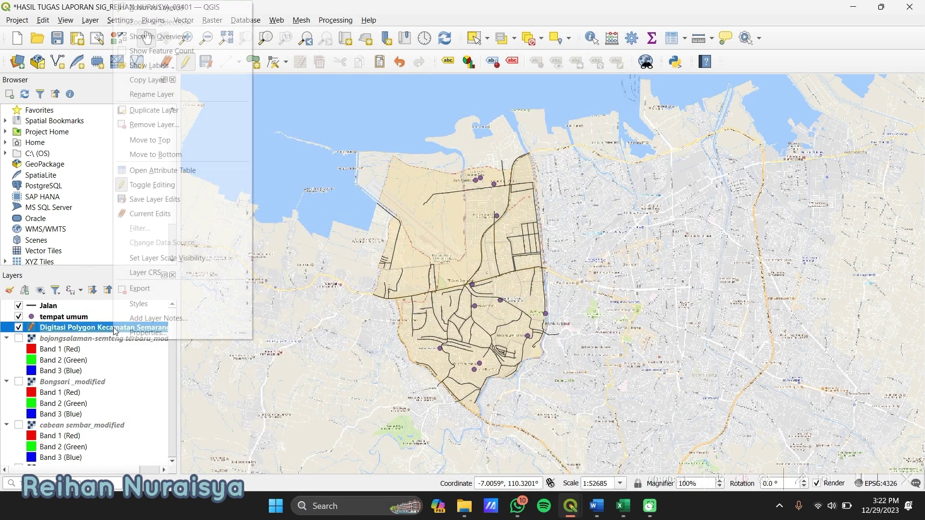
{"action": "left_click", "coordinate": [187, 171]}
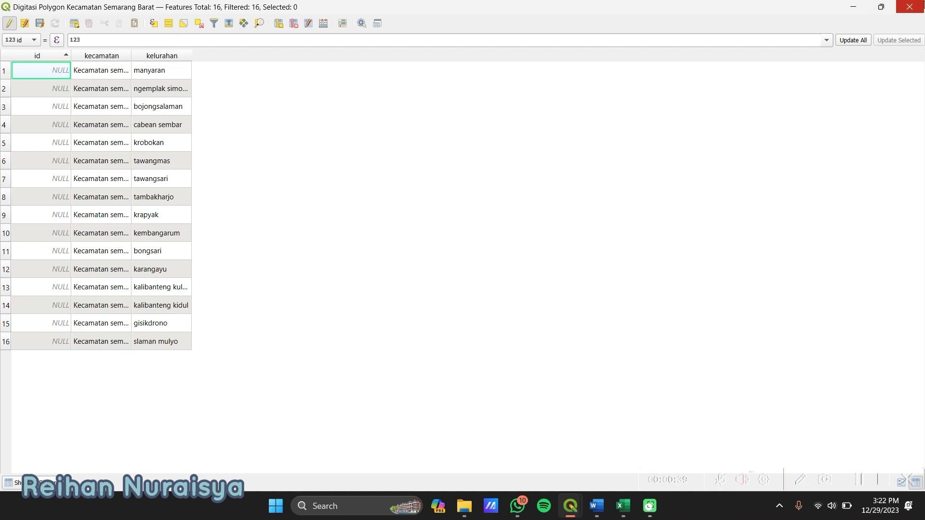
{"action": "left_click", "coordinate": [909, 6]}
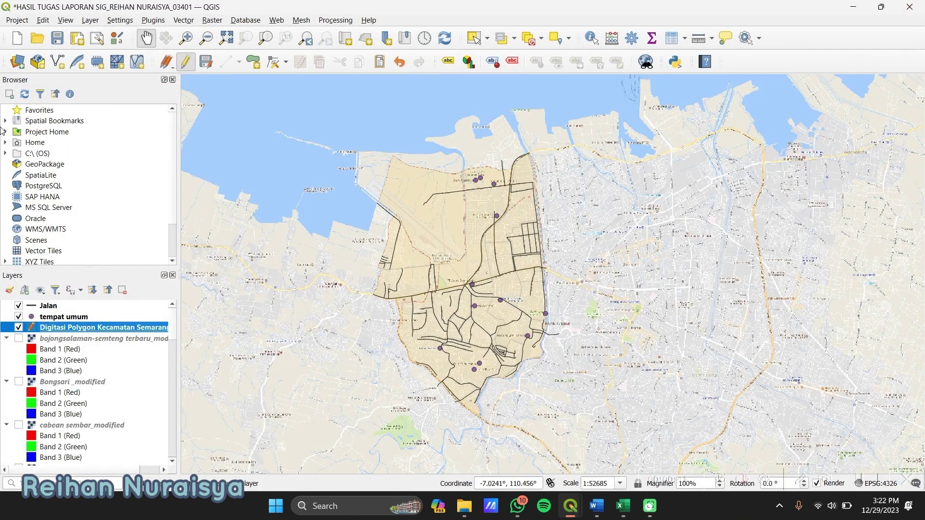
- Start adding a spreadsheet layer from data kecamatan semarang barat.xlsx in the VIDEO SIG TERBARU folder under Documents
{"action": "left_click", "coordinate": [90, 20]}
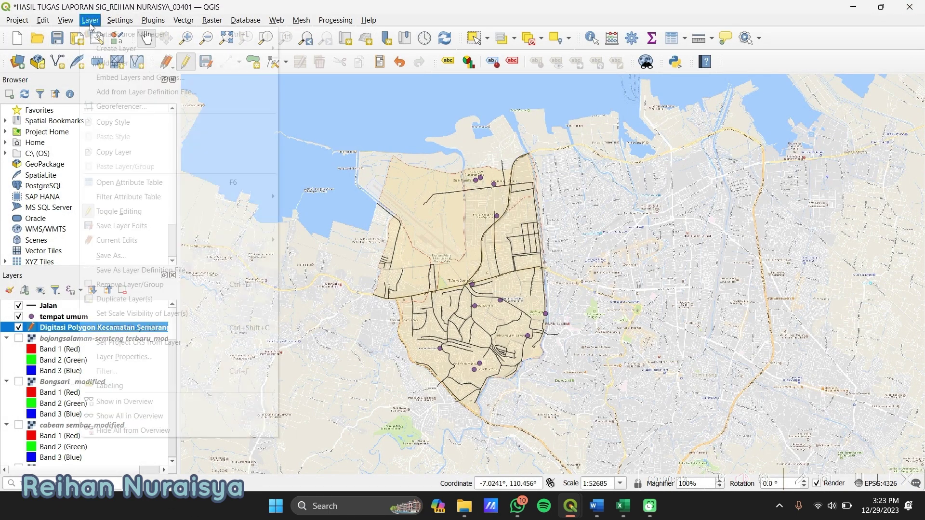
{"action": "mouse_move", "coordinate": [141, 66]}
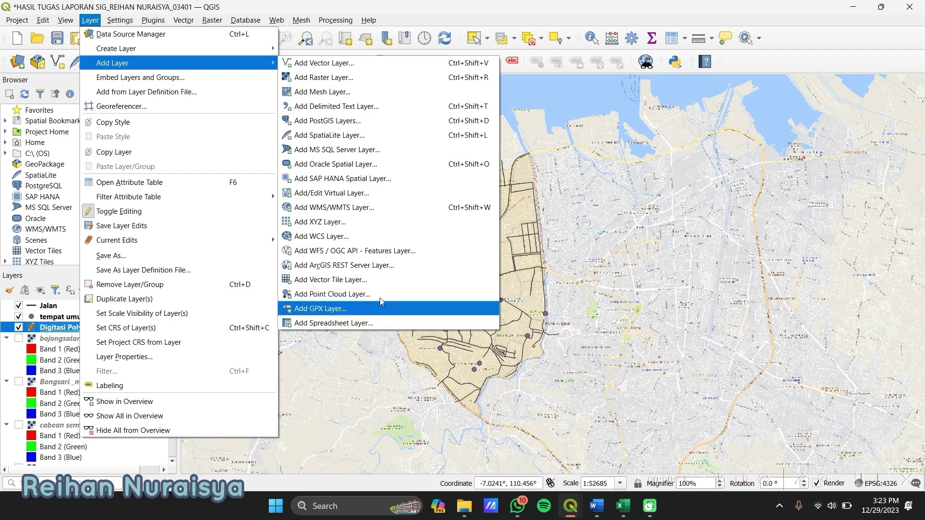
{"action": "left_click", "coordinate": [335, 323]}
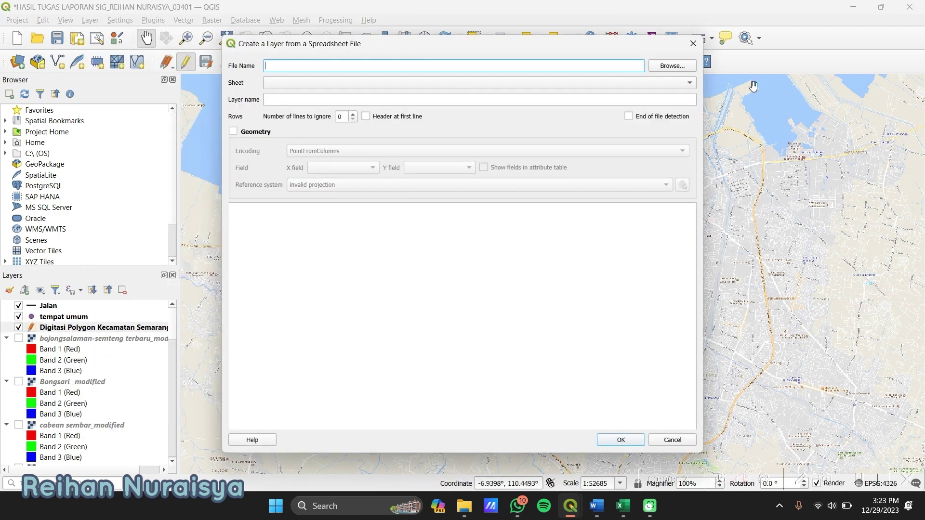
{"action": "left_click", "coordinate": [679, 69]}
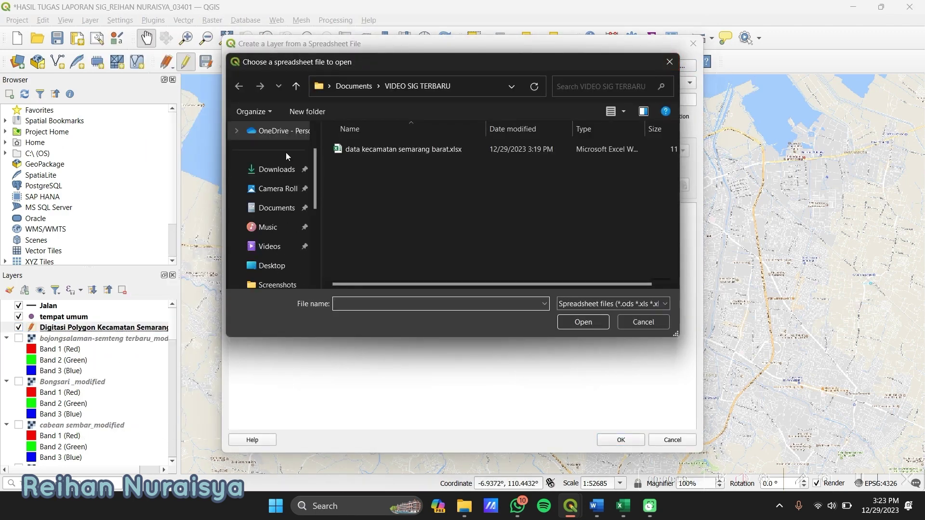
{"action": "left_click", "coordinate": [277, 208]}
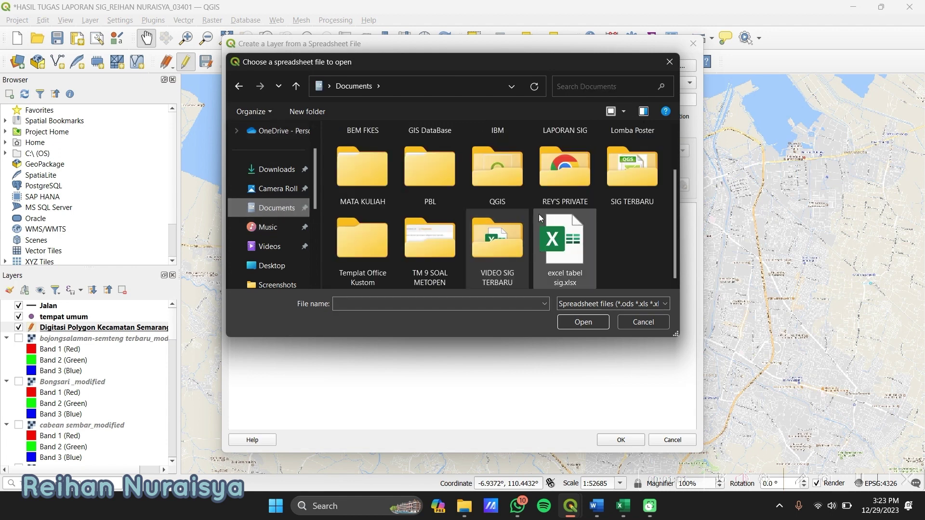
{"action": "double_click", "coordinate": [505, 245]}
{"action": "left_click", "coordinate": [389, 149]}
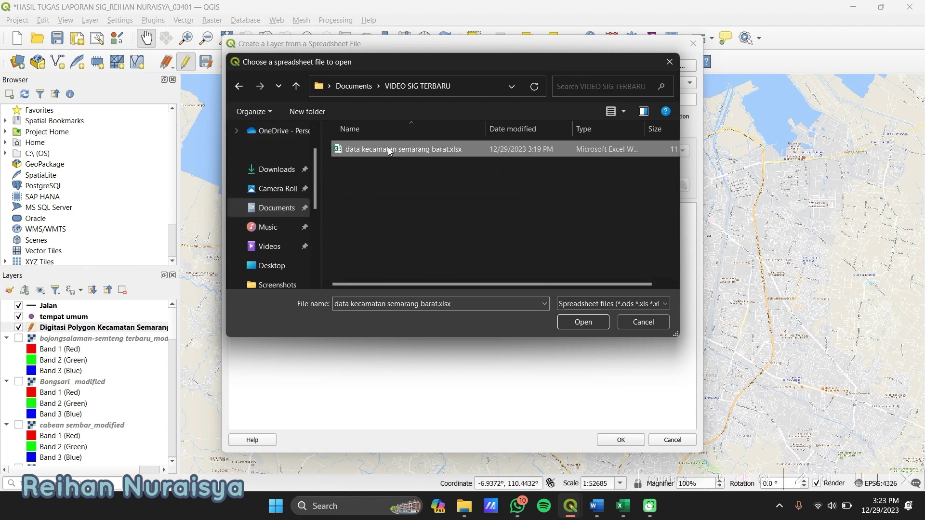
{"action": "left_click", "coordinate": [591, 323]}
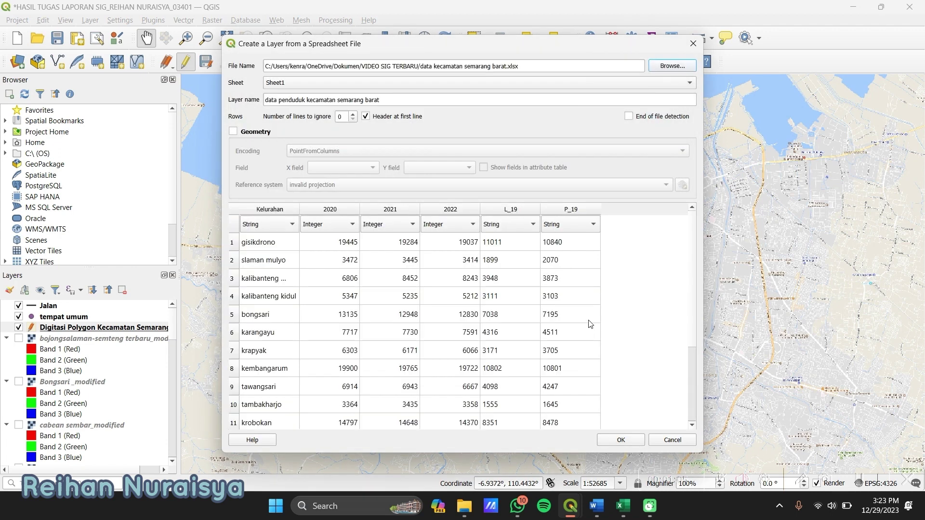
- Set the field types of the 2020, 2021, 2022, L_19 and P_19 columns to Real
{"action": "left_click", "coordinate": [351, 224]}
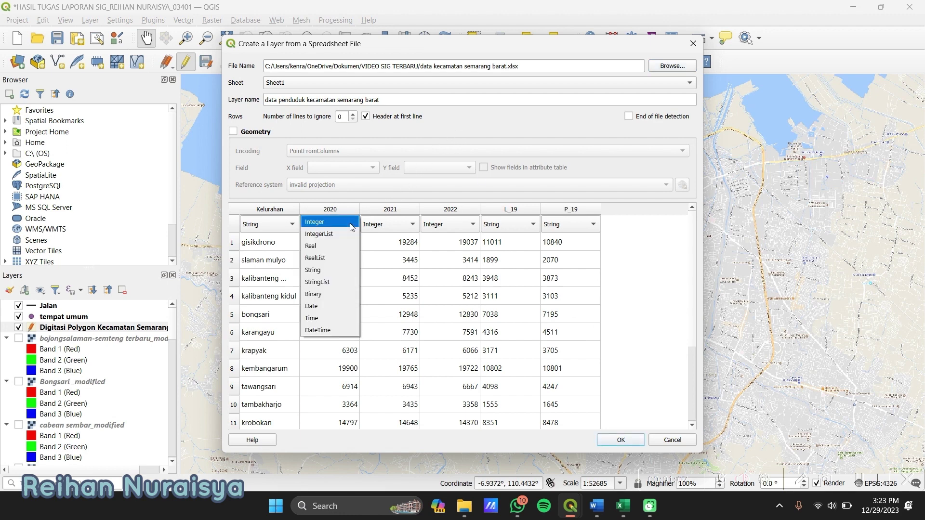
{"action": "left_click", "coordinate": [346, 246]}
{"action": "left_click", "coordinate": [394, 226]}
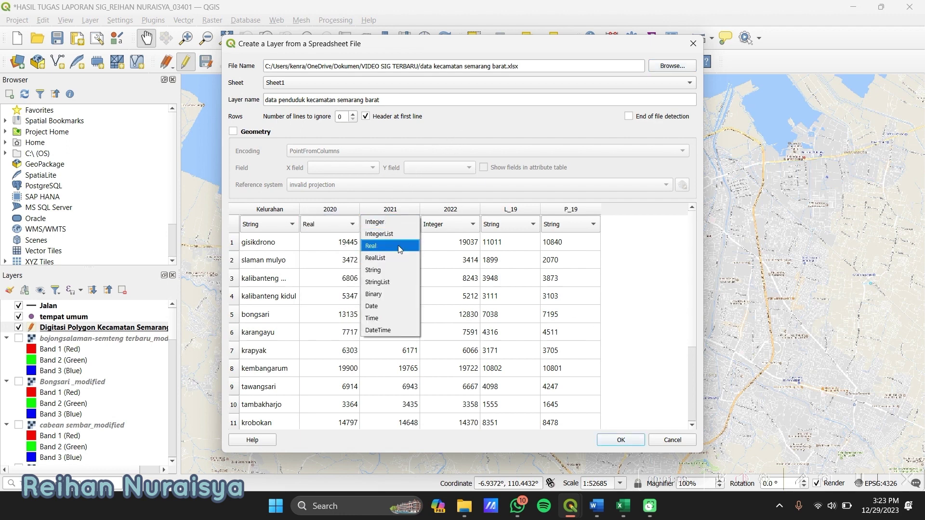
{"action": "left_click", "coordinate": [401, 246]}
{"action": "left_click", "coordinate": [441, 225]}
{"action": "left_click", "coordinate": [450, 244]}
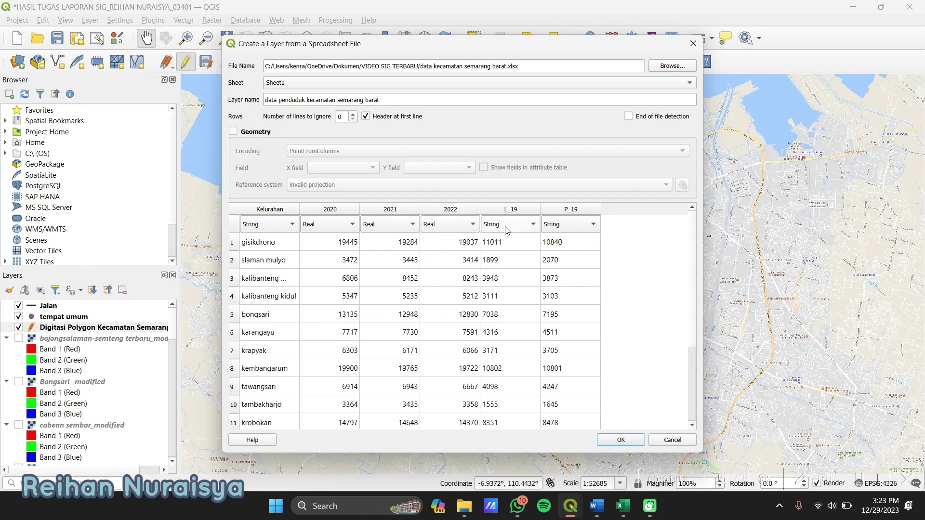
{"action": "left_click", "coordinate": [511, 227]}
{"action": "left_click", "coordinate": [511, 198]}
{"action": "left_click", "coordinate": [571, 225]}
{"action": "left_click", "coordinate": [570, 201]}
- Check the layer name and switch the first-line header option off and back on
{"action": "left_click", "coordinate": [406, 99]}
{"action": "left_click_drag", "start_coordinate": [365, 100], "coordinate": [263, 99]}
{"action": "triple_click", "coordinate": [397, 99]}
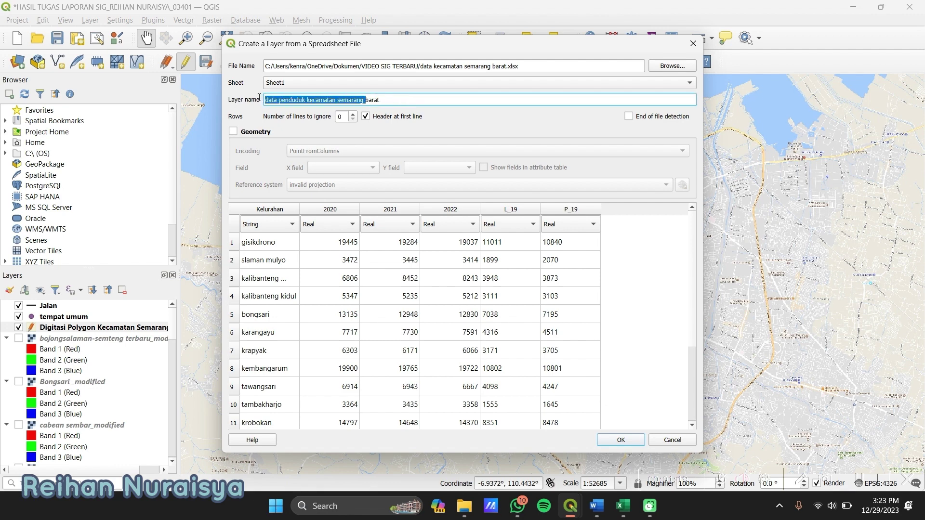
{"action": "left_click", "coordinate": [397, 98]}
{"action": "left_click", "coordinate": [366, 116]}
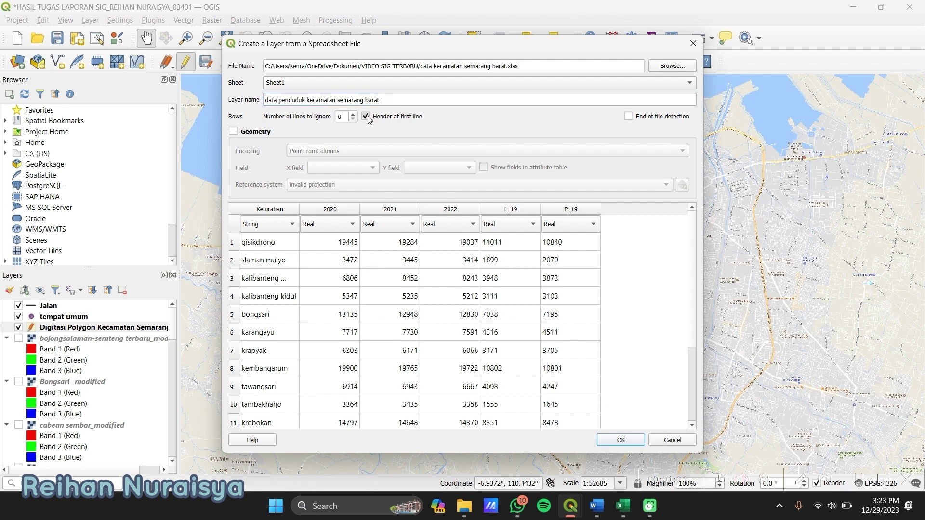
{"action": "left_click", "coordinate": [367, 116]}
- Assign the Real type to columns 2020, 2021, 2022, L_19 and P_19, check the preview rows and create the spreadsheet layer
{"action": "left_click", "coordinate": [353, 223]}
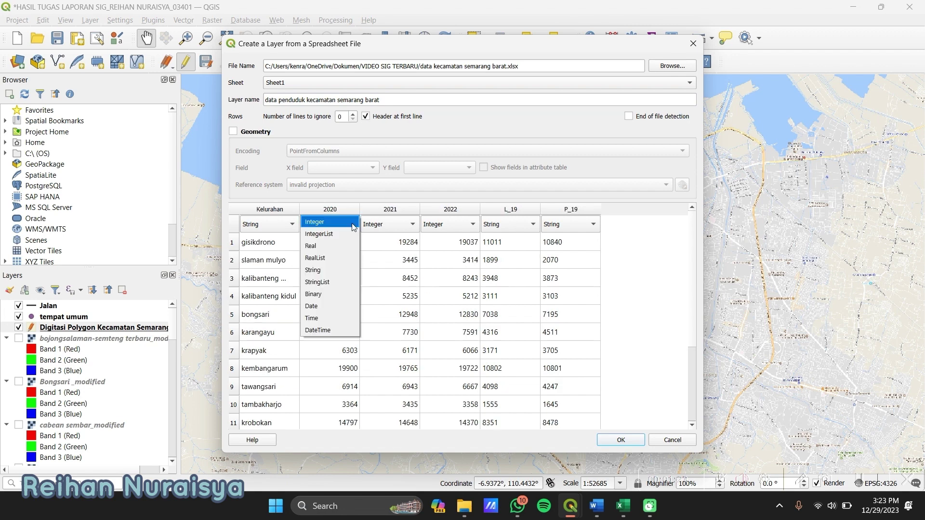
{"action": "left_click", "coordinate": [328, 245]}
{"action": "left_click", "coordinate": [400, 224]}
{"action": "left_click", "coordinate": [400, 245]}
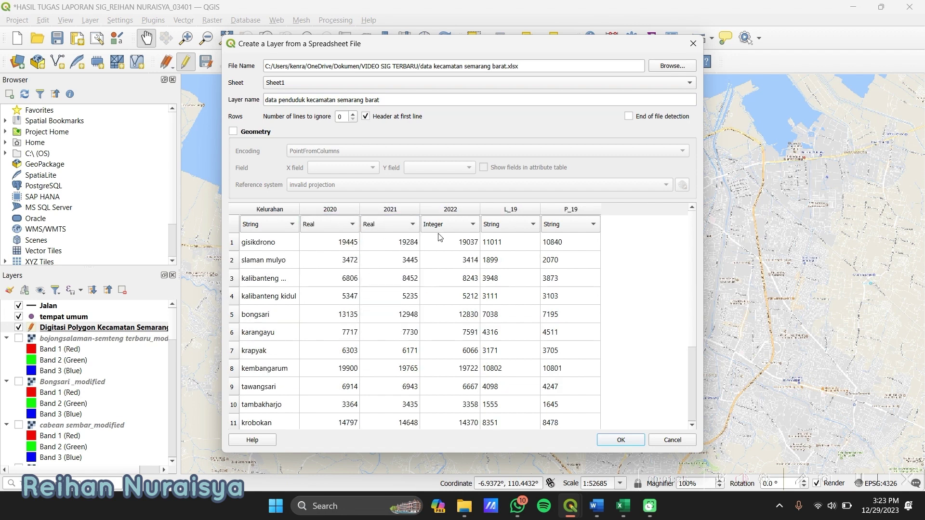
{"action": "left_click", "coordinate": [451, 225]}
{"action": "left_click", "coordinate": [453, 247]}
{"action": "left_click", "coordinate": [505, 226]}
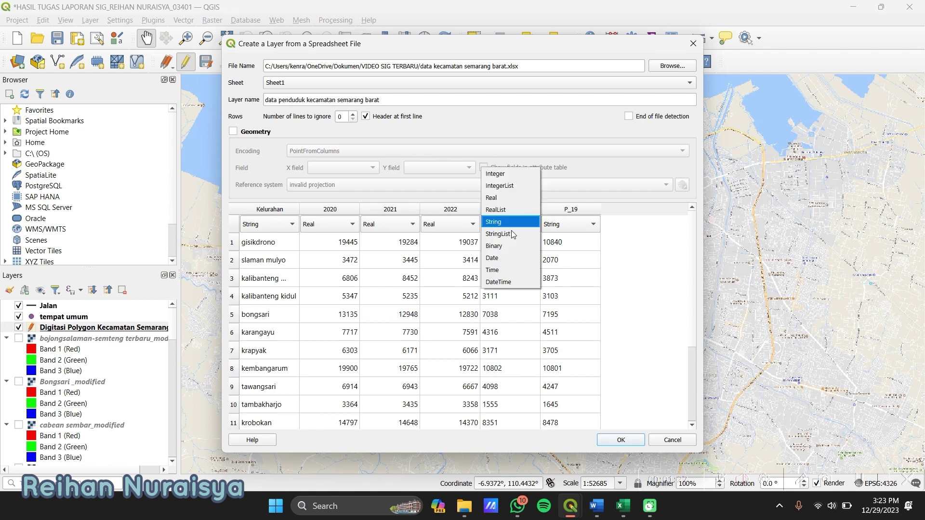
{"action": "left_click", "coordinate": [493, 198]}
{"action": "left_click", "coordinate": [571, 224]}
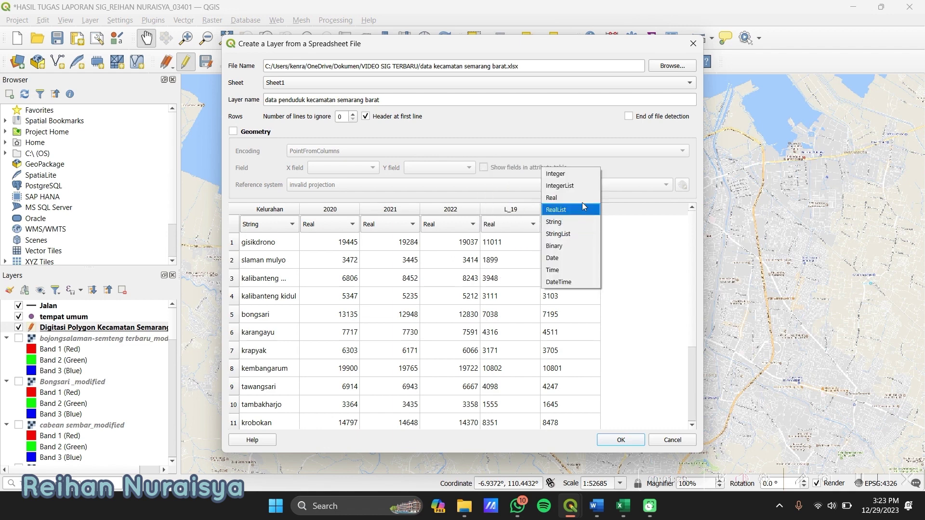
{"action": "left_click", "coordinate": [568, 197]}
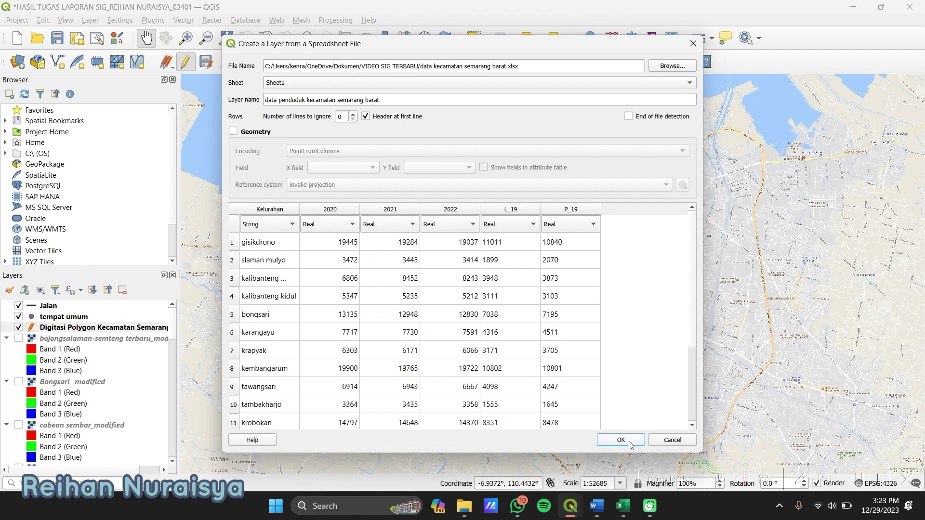
{"action": "scroll", "coordinate": [646, 367], "scroll_direction": "down", "scroll_amount": 2}
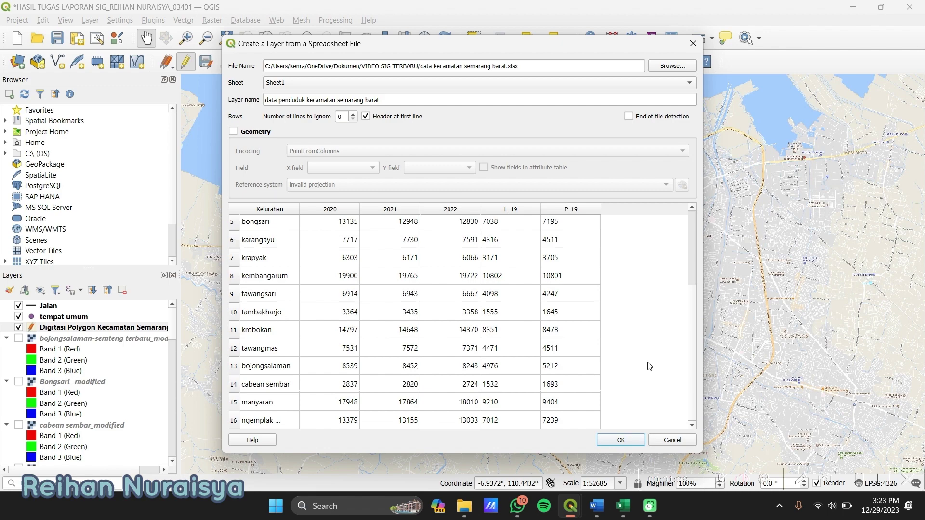
{"action": "left_click", "coordinate": [632, 440]}
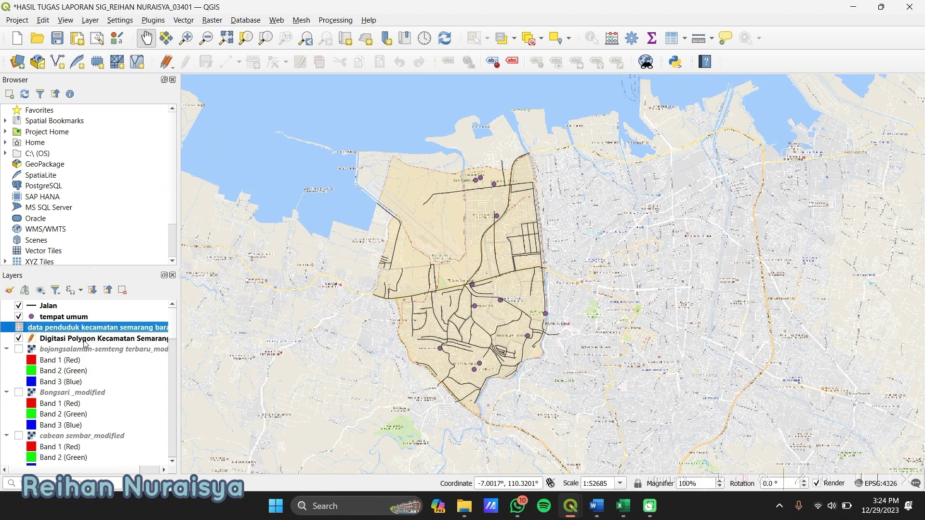
- Start a join on the Semarang Barat polygon layer with data penduduk kecamatan semarang barat, matching join field Kelurahan to target field kelurahan
{"action": "right_click", "coordinate": [85, 342]}
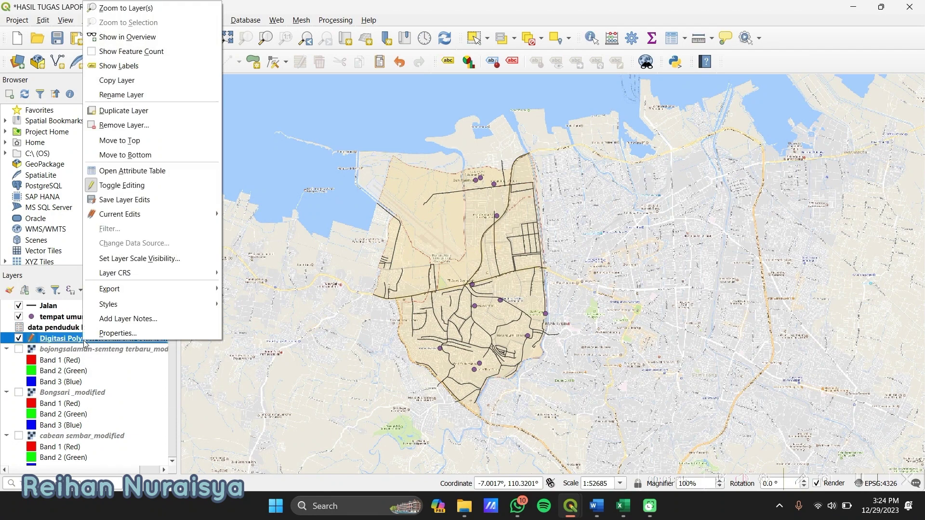
{"action": "left_click", "coordinate": [111, 333]}
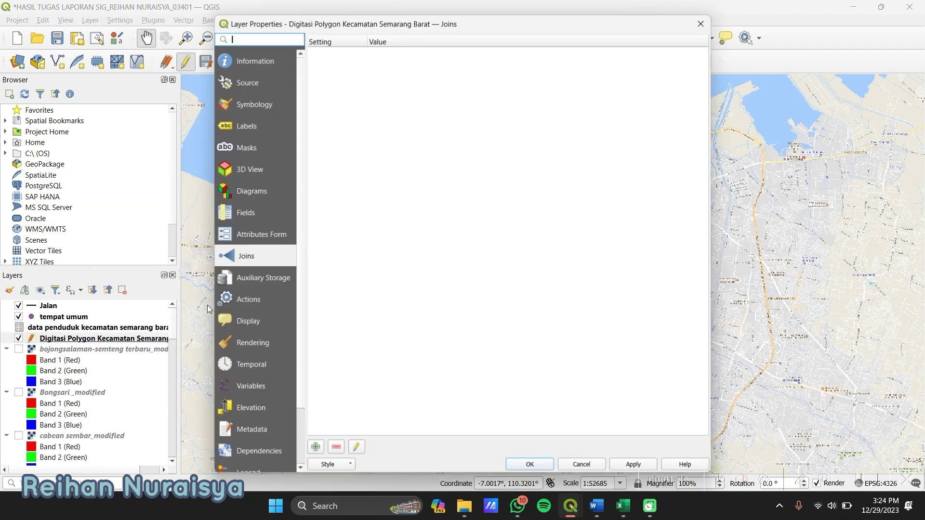
{"action": "left_click", "coordinate": [316, 448]}
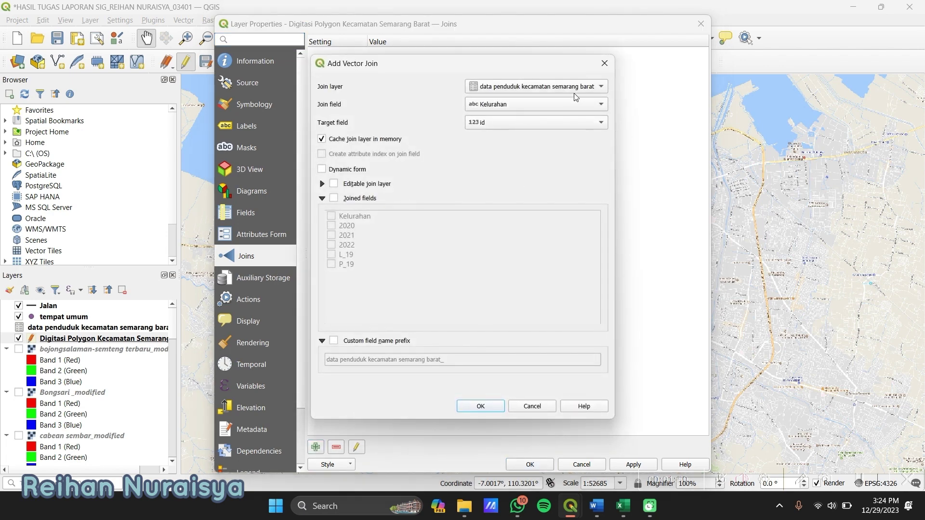
{"action": "left_click", "coordinate": [604, 104]}
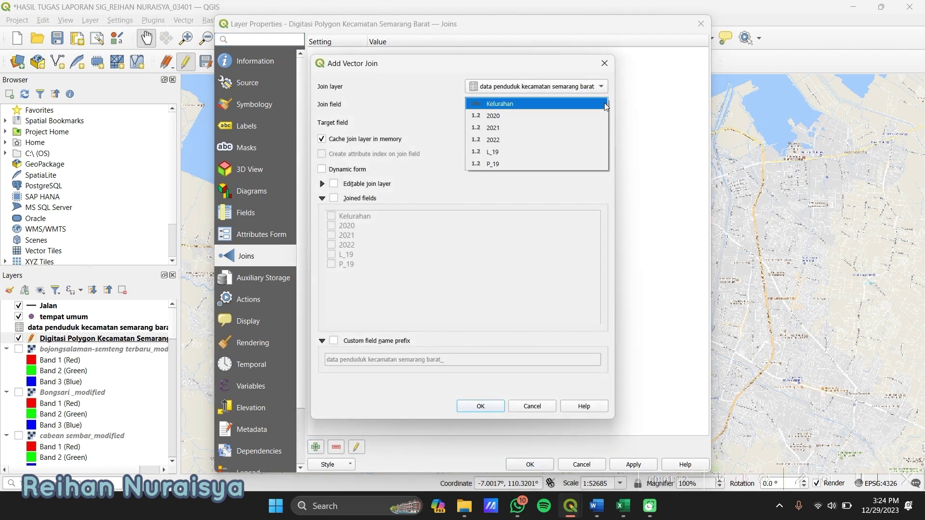
{"action": "left_click", "coordinate": [604, 103]}
{"action": "left_click", "coordinate": [601, 122]}
{"action": "left_click", "coordinate": [579, 147]}
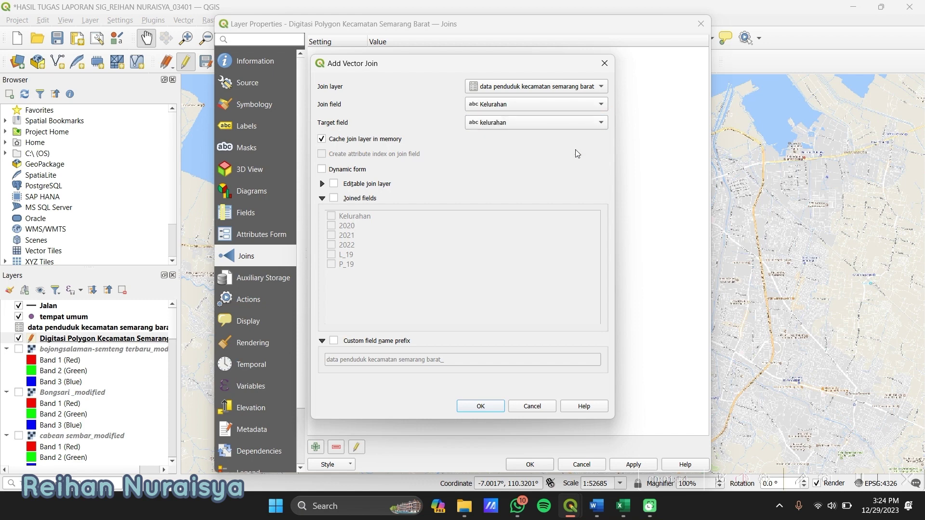
- Limit the joined fields to 2020, 2021, 2022, L_19 and P_19, leaving out Kelurahan
{"action": "left_click", "coordinate": [334, 199]}
{"action": "left_click", "coordinate": [331, 226]}
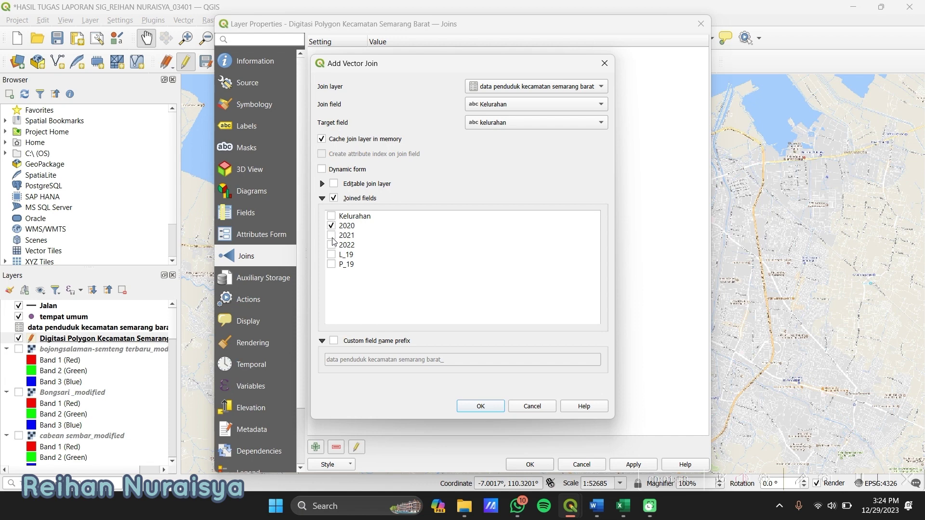
{"action": "left_click", "coordinate": [331, 237]}
{"action": "left_click", "coordinate": [332, 245]}
{"action": "left_click", "coordinate": [331, 255]}
{"action": "left_click", "coordinate": [332, 264]}
- Give the joined fields the custom name prefix jumlah_ and confirm the join and the layer properties
{"action": "left_click", "coordinate": [334, 341]}
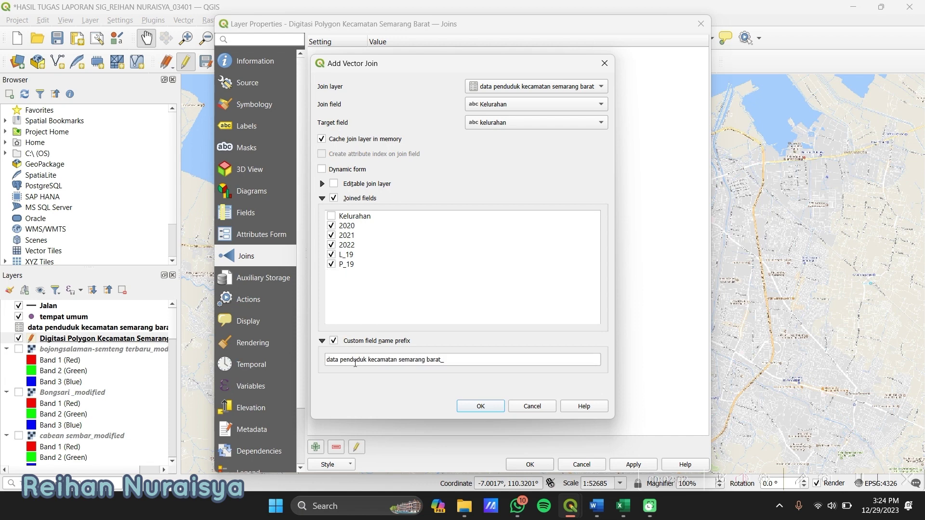
{"action": "left_click", "coordinate": [452, 361]}
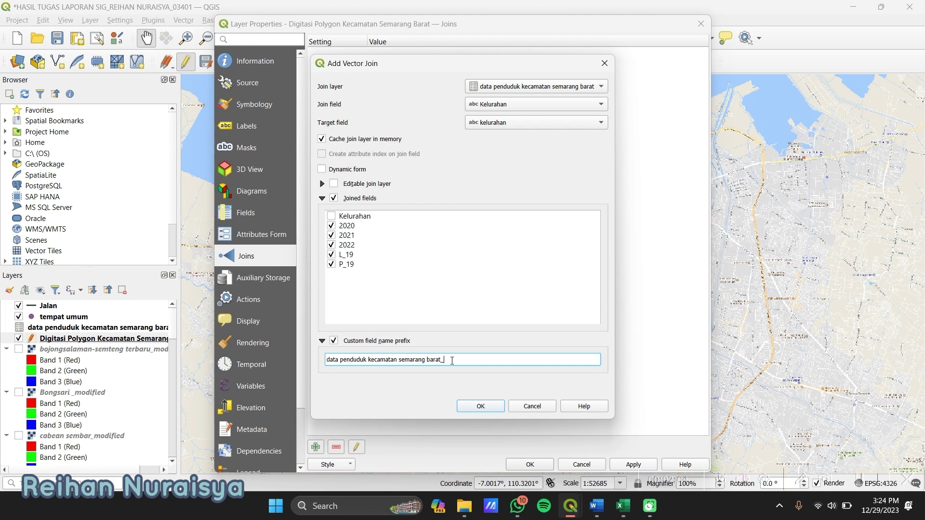
{"action": "key", "text": "ctrl+a"}
{"action": "key", "text": "BackSpace"}
{"action": "type", "text": "jumla"}
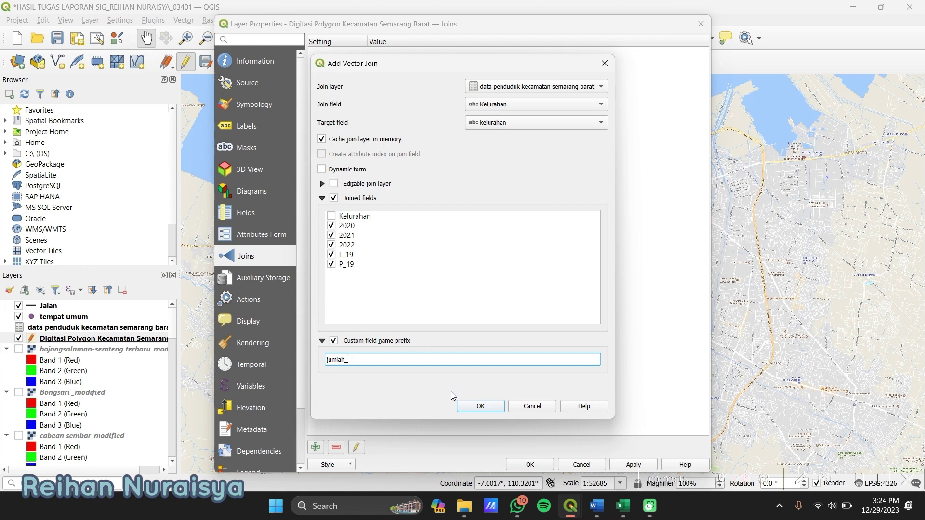
{"action": "left_click", "coordinate": [481, 406]}
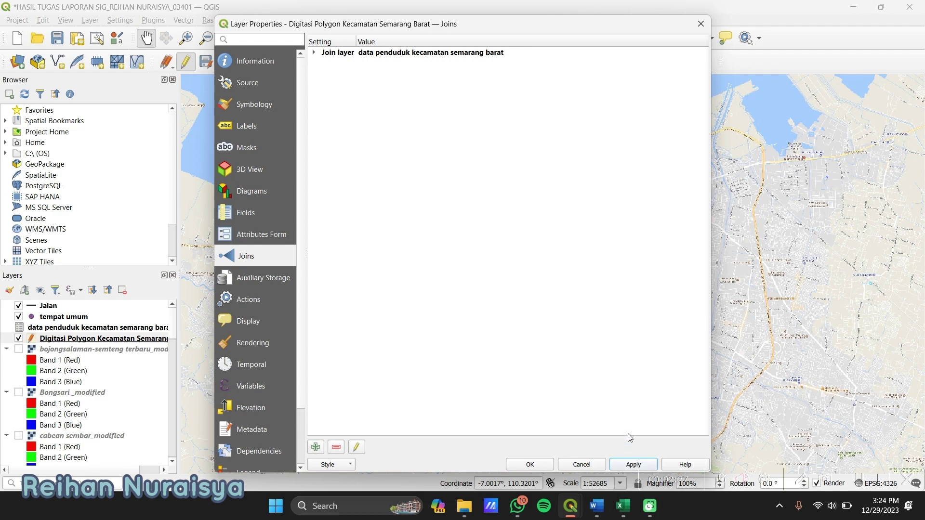
{"action": "left_click", "coordinate": [530, 465]}
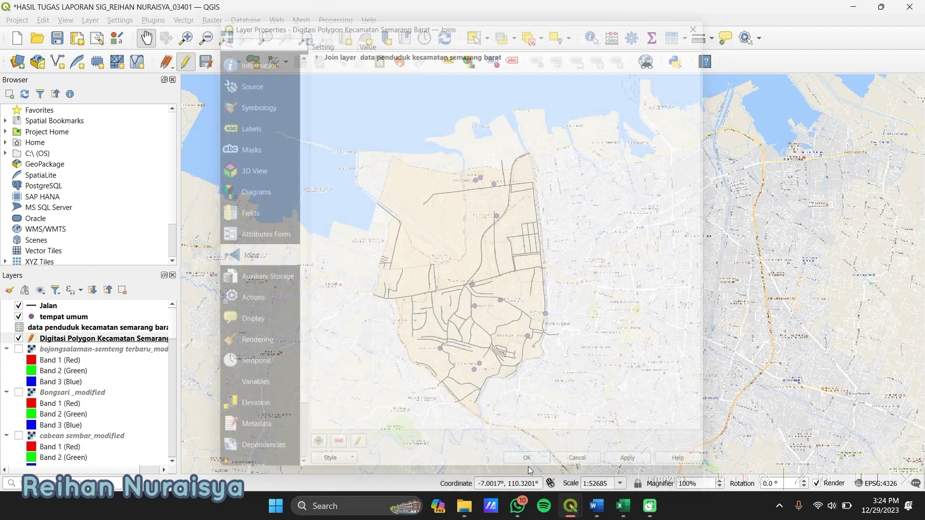
- Look at the join settings and attribute table of the data penduduk kecamatan semarang barat layer, closing each one
{"action": "left_click", "coordinate": [110, 329]}
{"action": "right_click", "coordinate": [110, 331]}
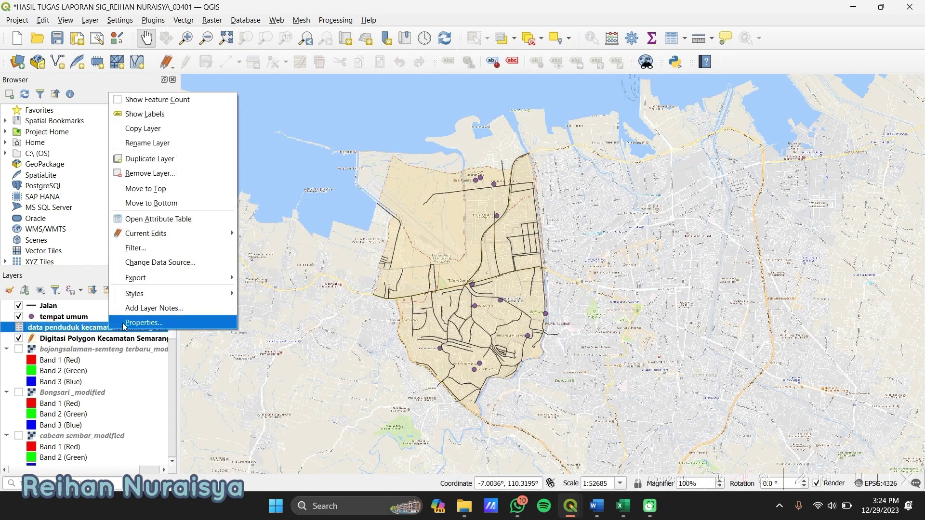
{"action": "left_click", "coordinate": [126, 322]}
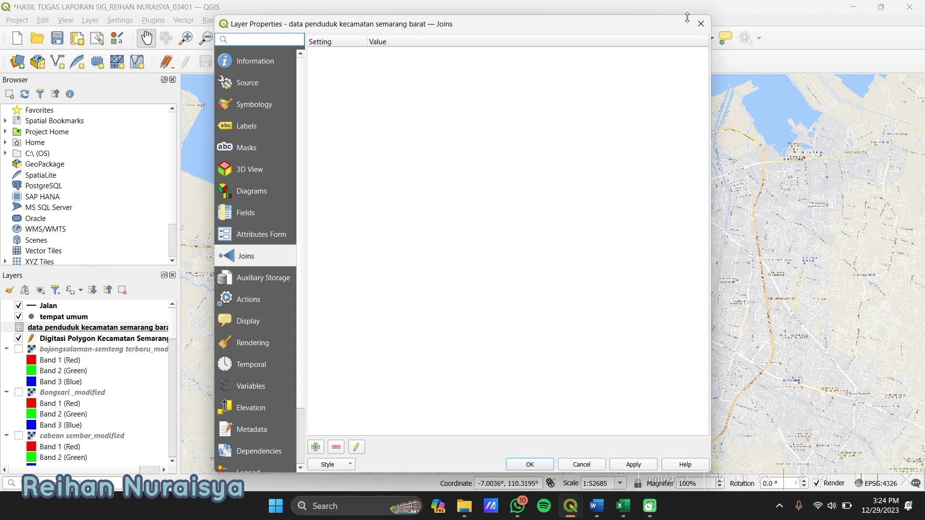
{"action": "left_click", "coordinate": [701, 26]}
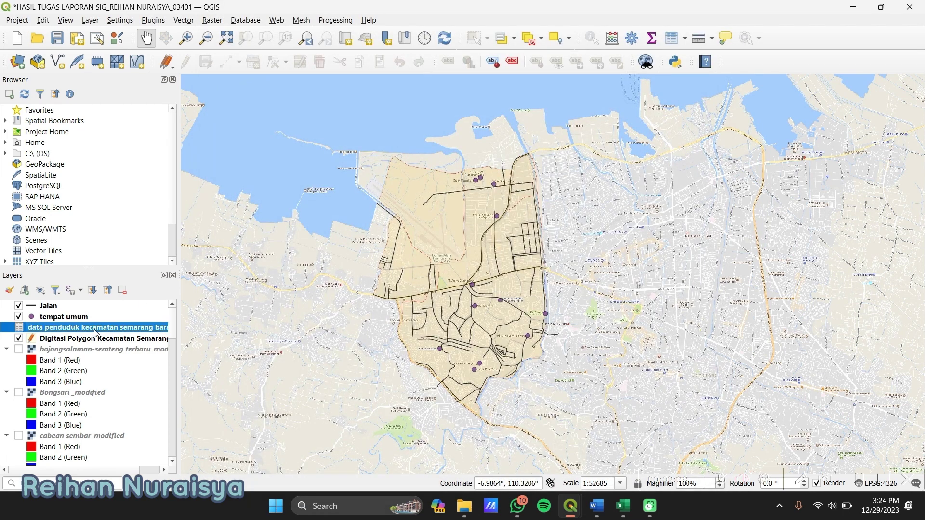
{"action": "right_click", "coordinate": [95, 331]}
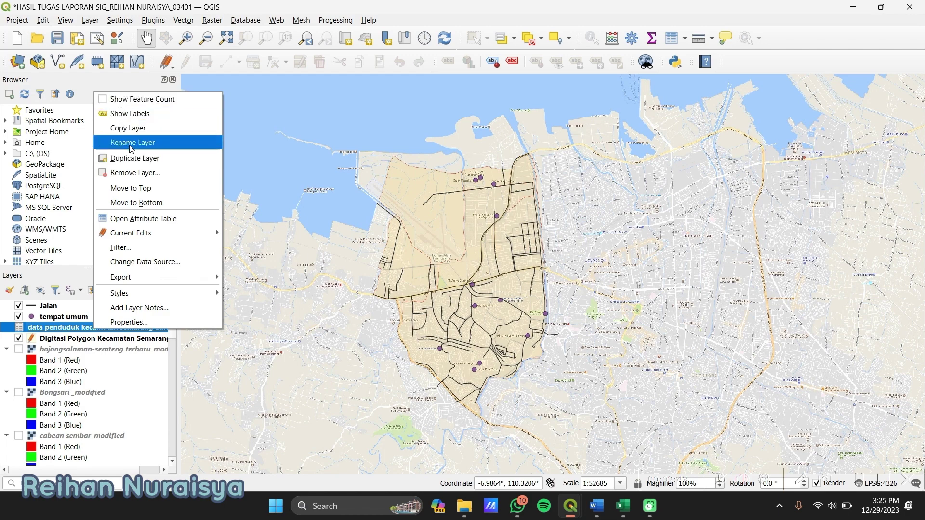
{"action": "left_click", "coordinate": [143, 219]}
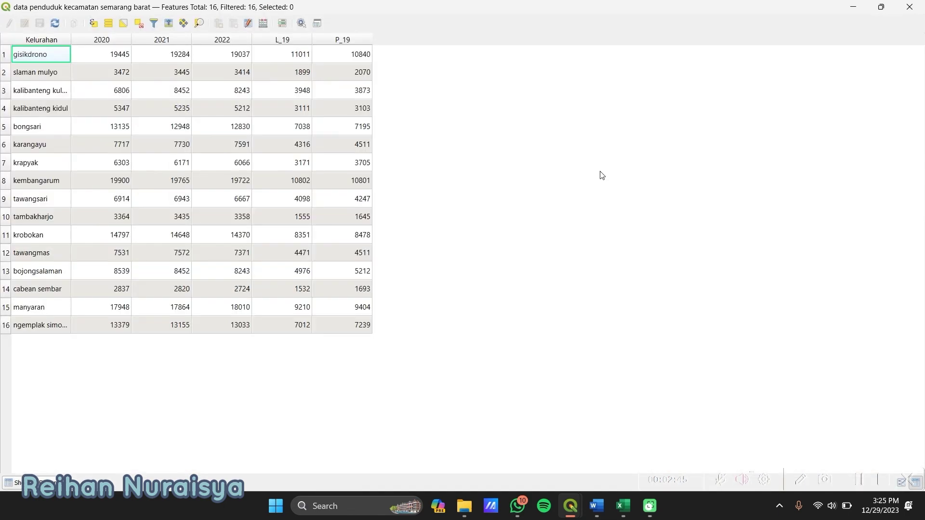
{"action": "left_click", "coordinate": [916, 11]}
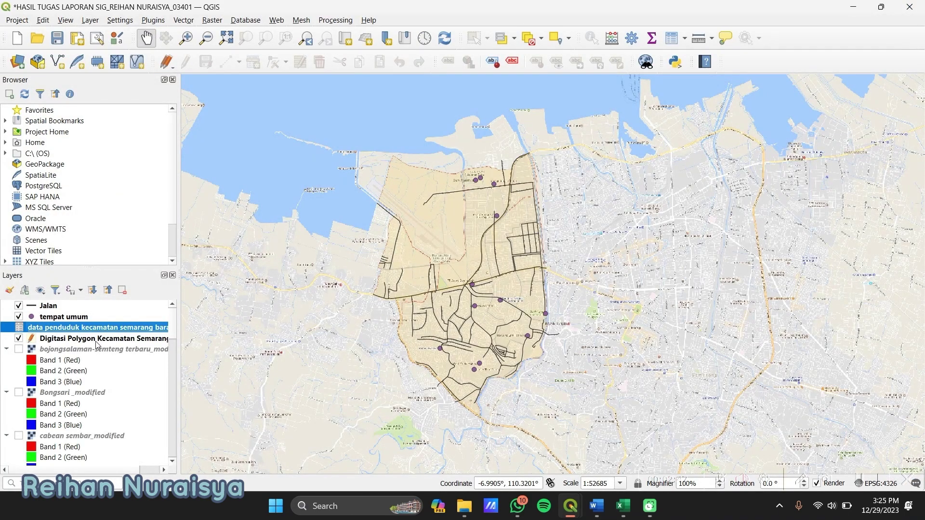
- Check the joined population columns in the attribute table of the Digitasi Polygon Kecamatan Semarang Barat layer
{"action": "left_click", "coordinate": [95, 341]}
{"action": "right_click", "coordinate": [96, 341]}
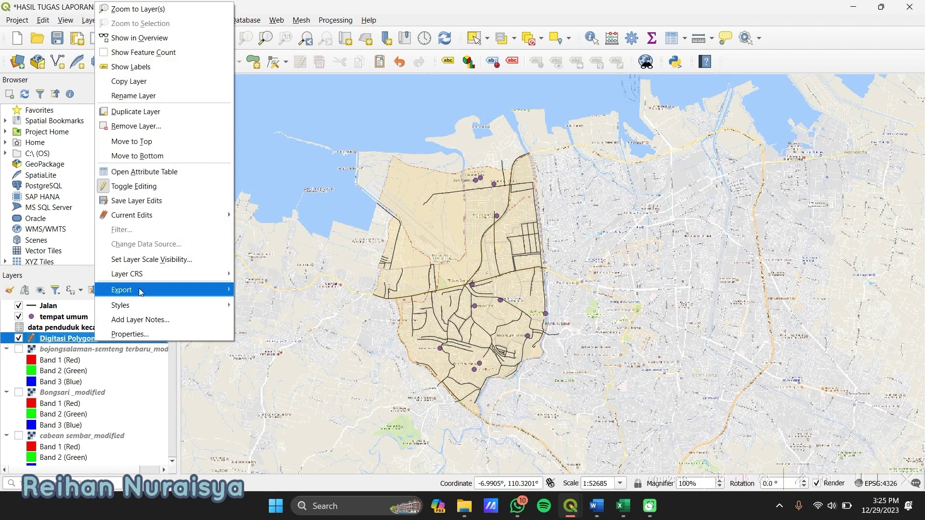
{"action": "left_click", "coordinate": [152, 172]}
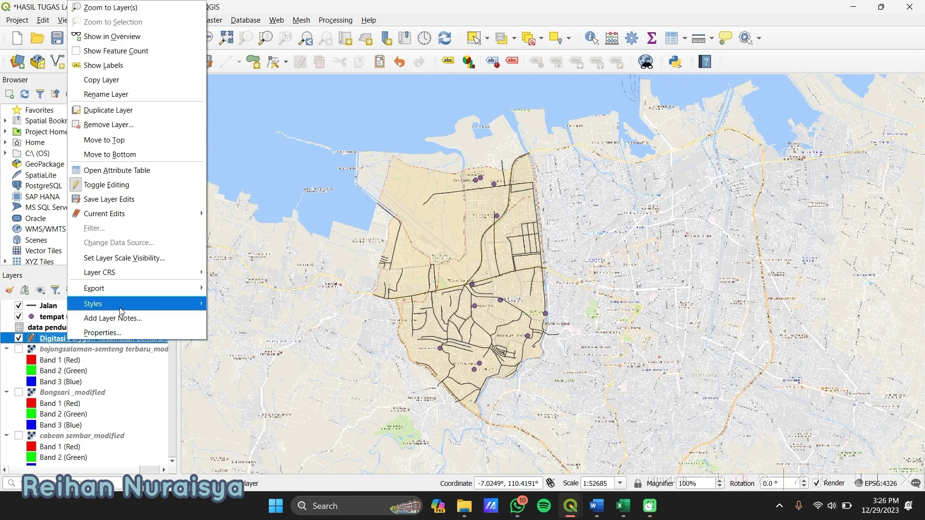
{"action": "mouse_move", "coordinate": [124, 311]}
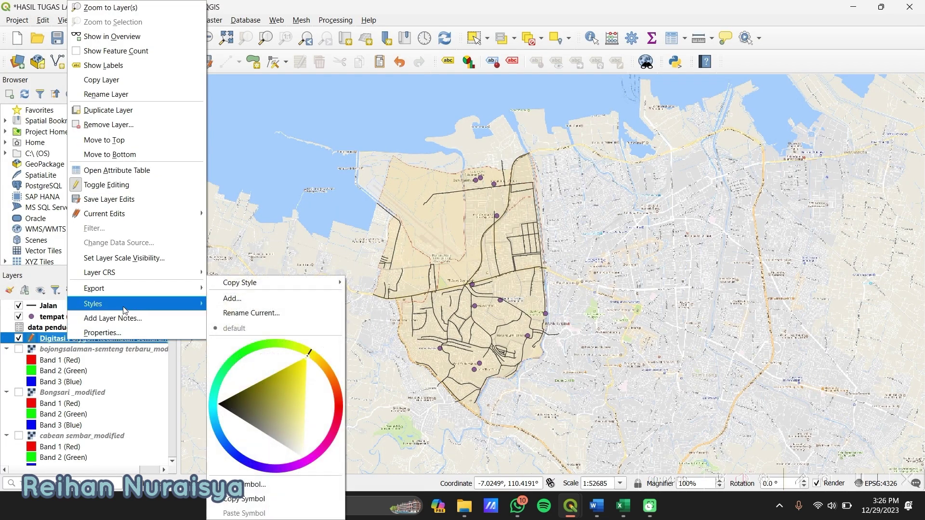
{"action": "mouse_move", "coordinate": [188, 289]}
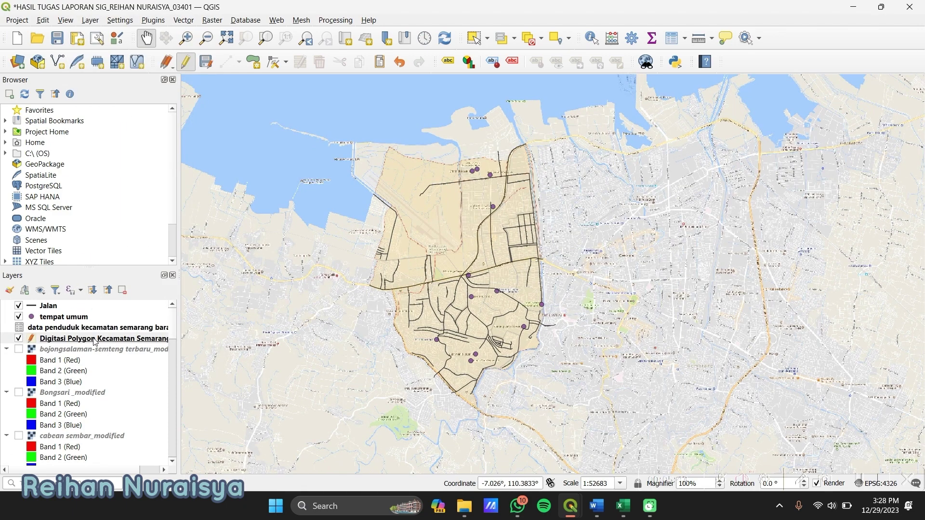
- Start a new field named total2019 with the field calculator from the Semarang Barat polygon layer's attribute table
{"action": "left_click", "coordinate": [94, 340]}
{"action": "right_click", "coordinate": [95, 340]}
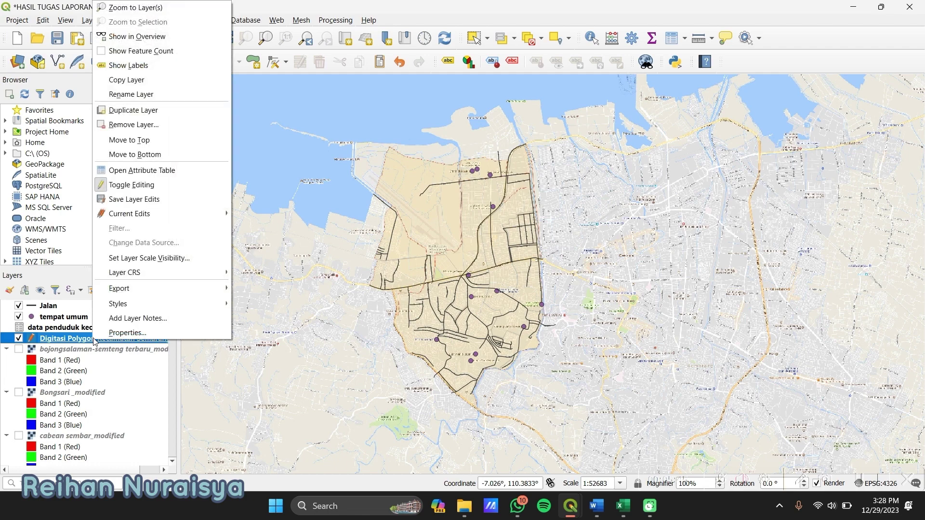
{"action": "left_click", "coordinate": [164, 171]}
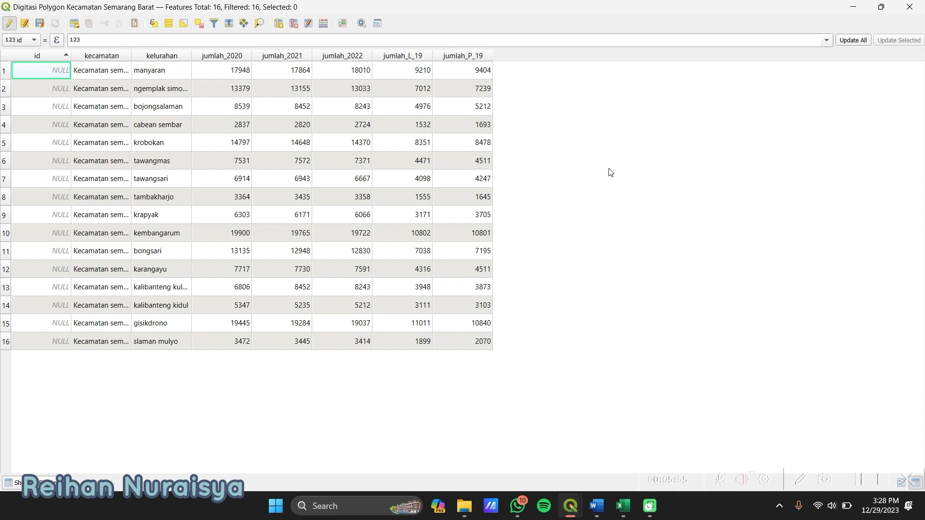
{"action": "left_click", "coordinate": [322, 25]}
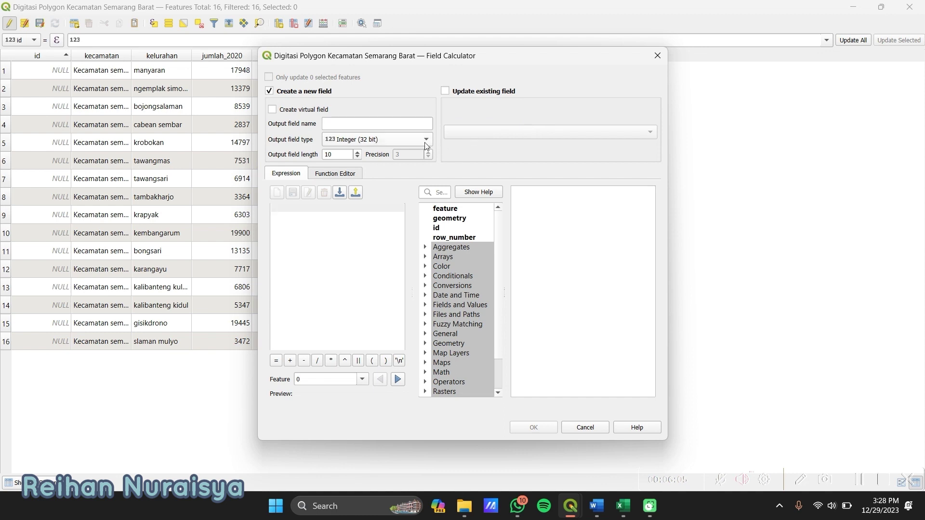
{"action": "left_click", "coordinate": [406, 127]}
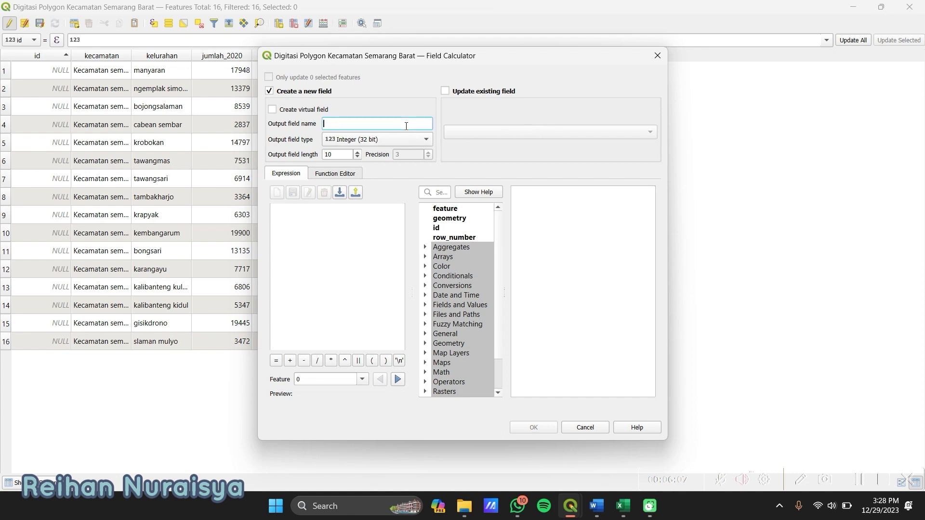
{"action": "type", "text": "total2019"}
- Build the expression "jumlah_L_19" + "jumlah_P_19" from the layer's fields and create the total2019 field
{"action": "left_click", "coordinate": [471, 305]}
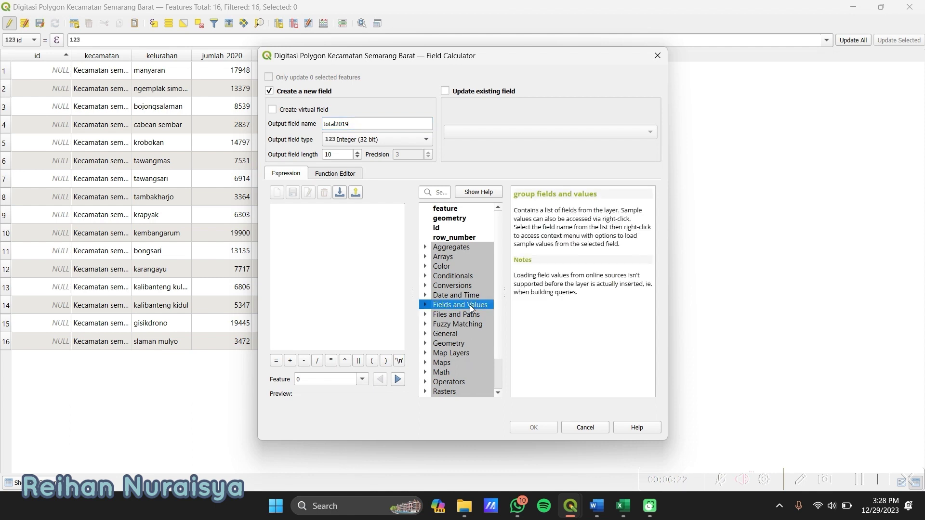
{"action": "left_click", "coordinate": [425, 305]}
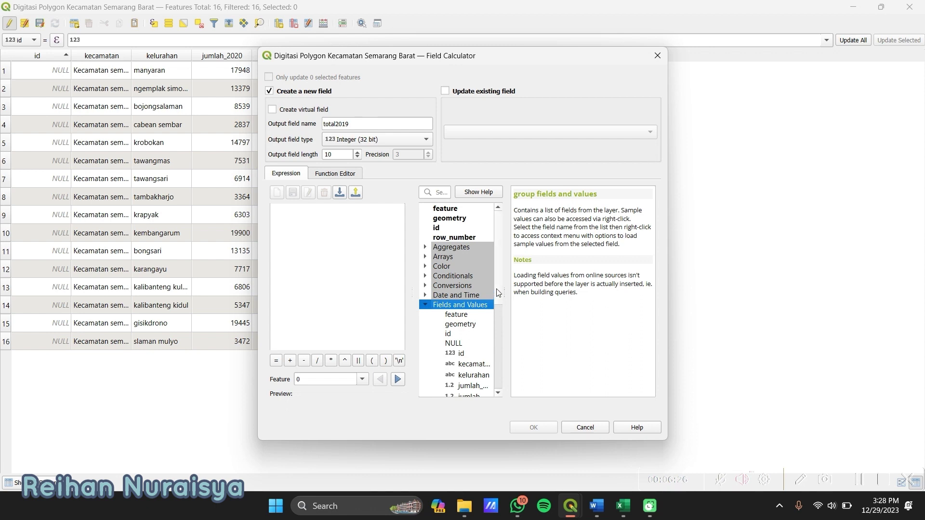
{"action": "scroll", "coordinate": [501, 314], "scroll_direction": "down", "scroll_amount": 2}
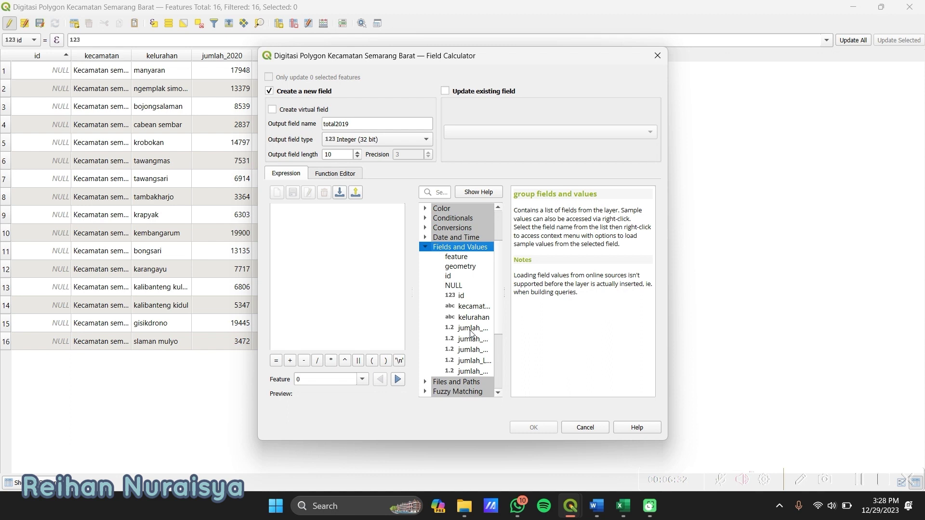
{"action": "left_click", "coordinate": [484, 362]}
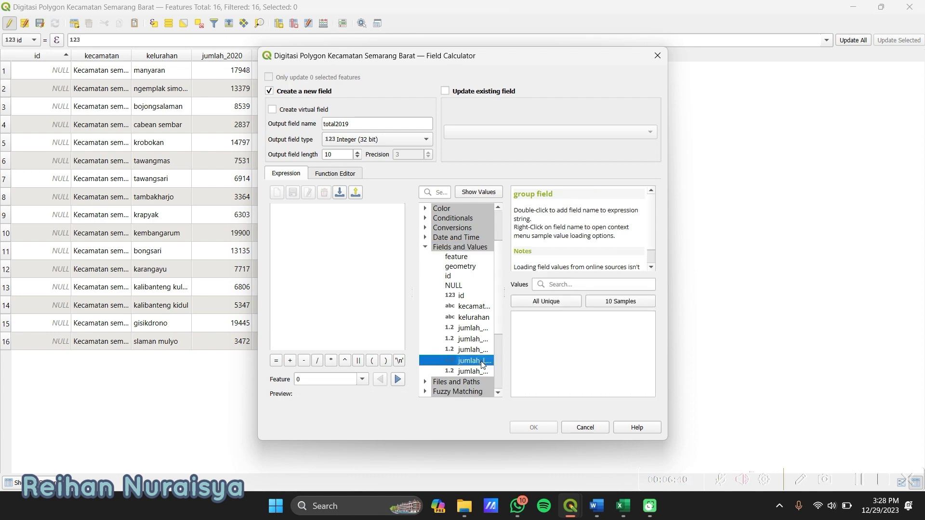
{"action": "double_click", "coordinate": [483, 363]}
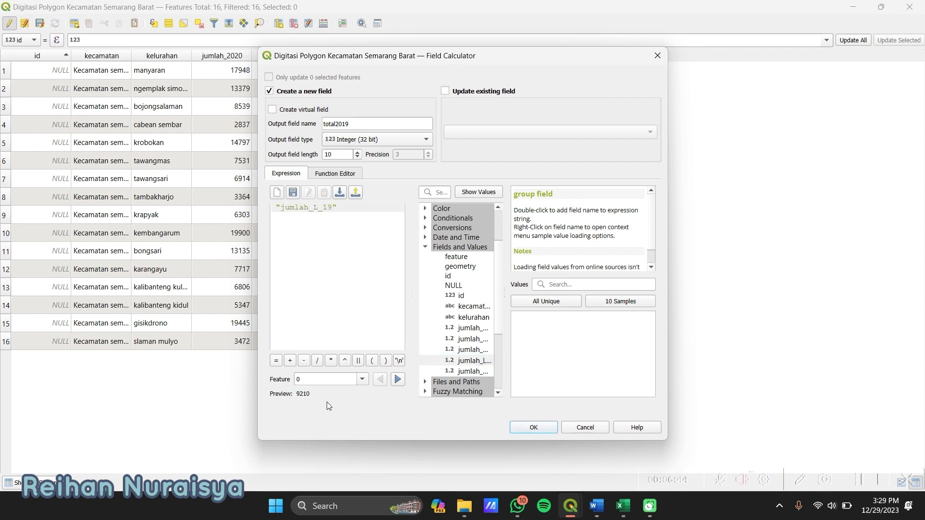
{"action": "left_click", "coordinate": [290, 362]}
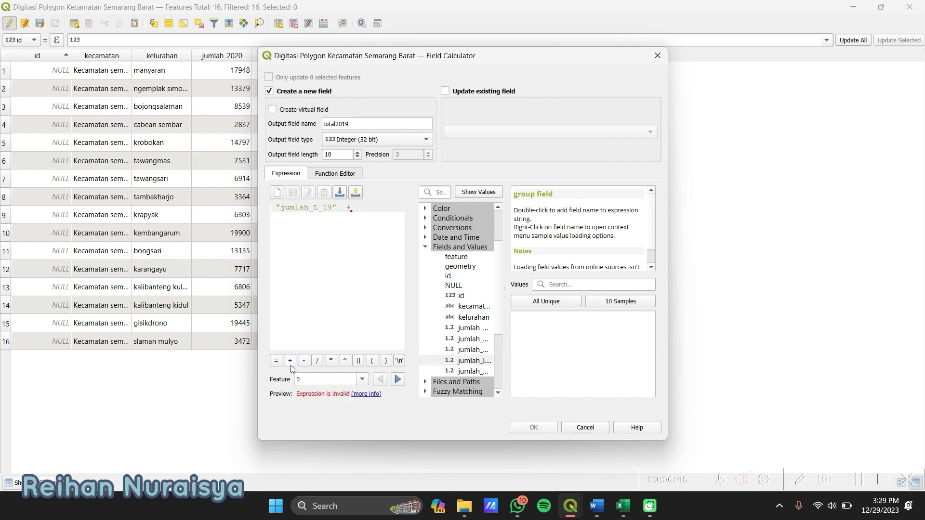
{"action": "left_click", "coordinate": [473, 375]}
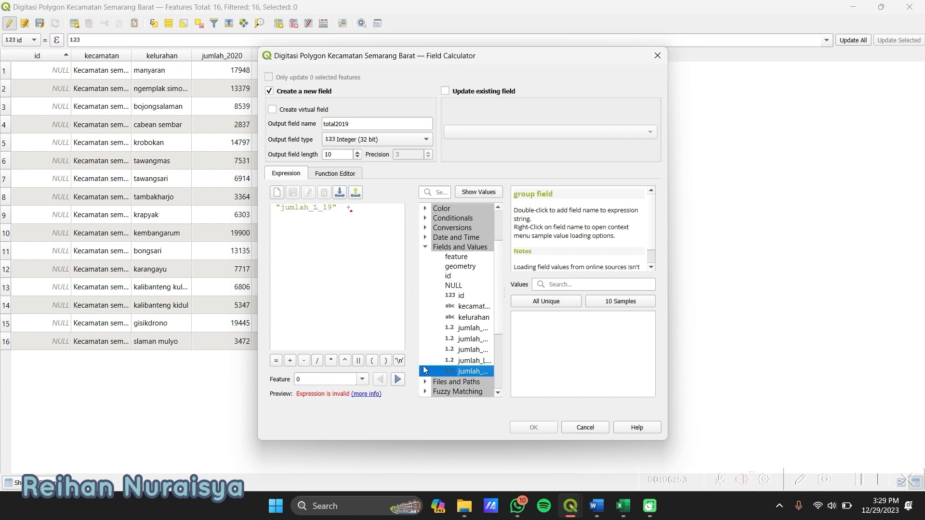
{"action": "double_click", "coordinate": [473, 374]}
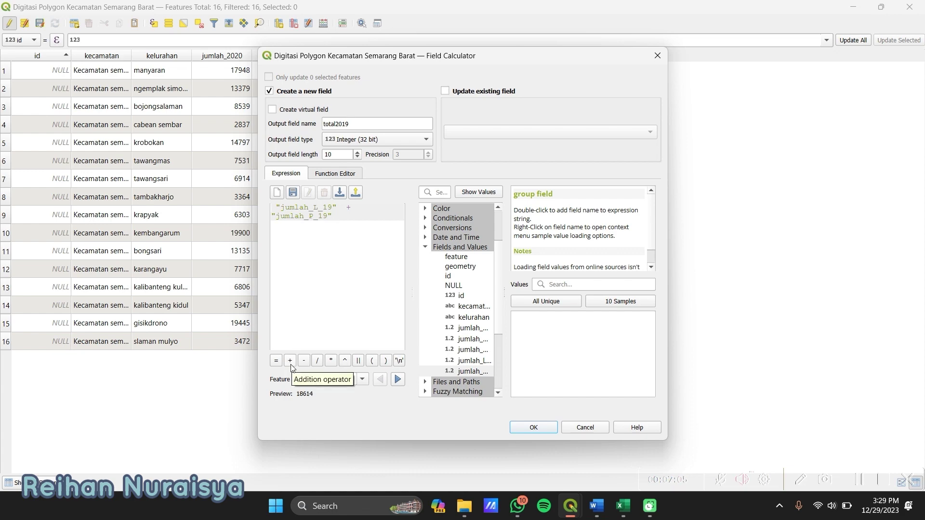
{"action": "left_click", "coordinate": [534, 427]}
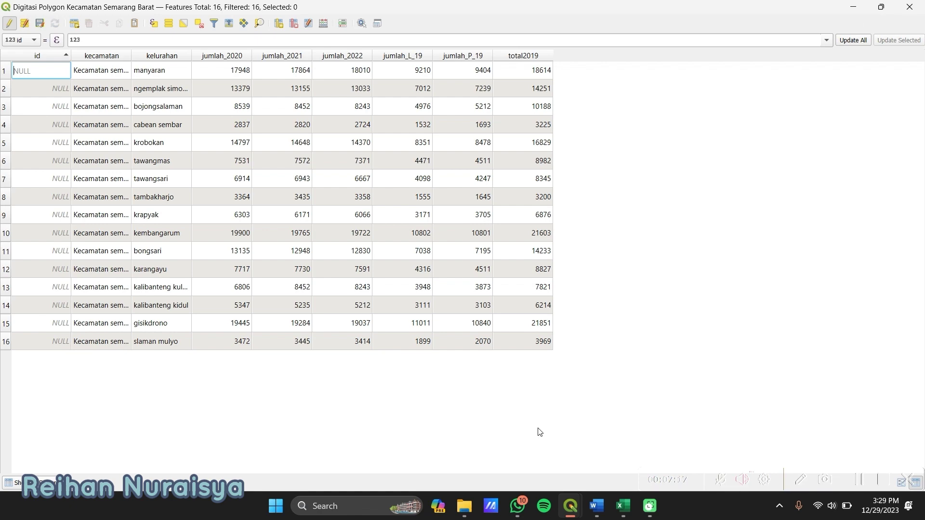
- Start exporting the Digitasi Polygon Kecamatan Semarang Barat layer as a new vector file and browse for its save location
{"action": "left_click", "coordinate": [853, 6]}
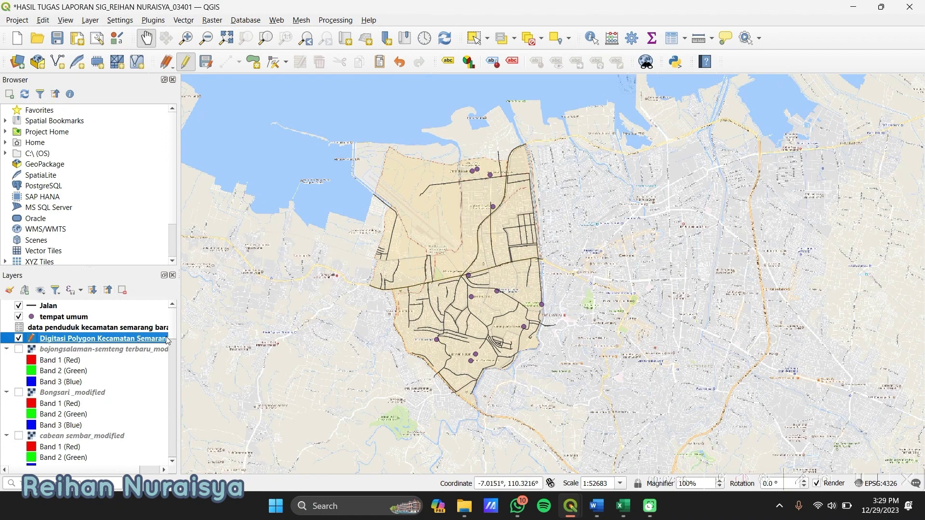
{"action": "right_click", "coordinate": [101, 341]}
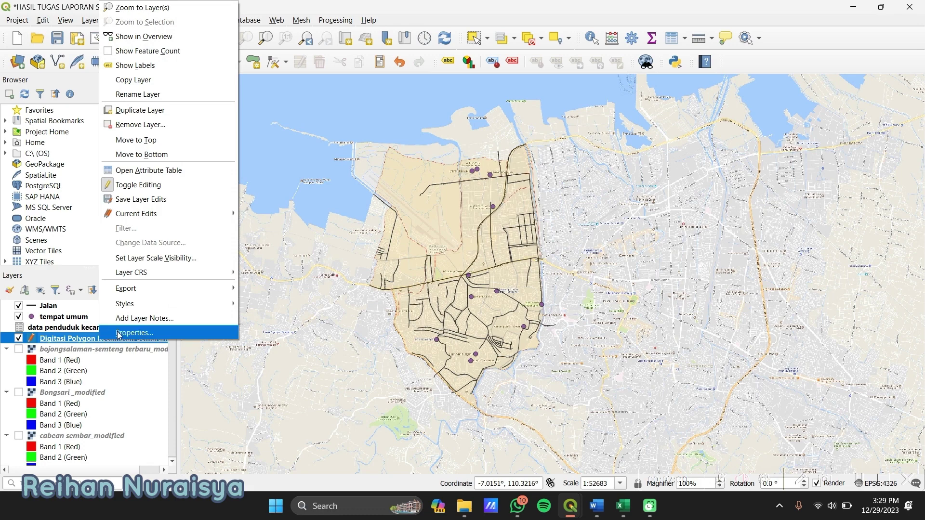
{"action": "mouse_move", "coordinate": [189, 289]}
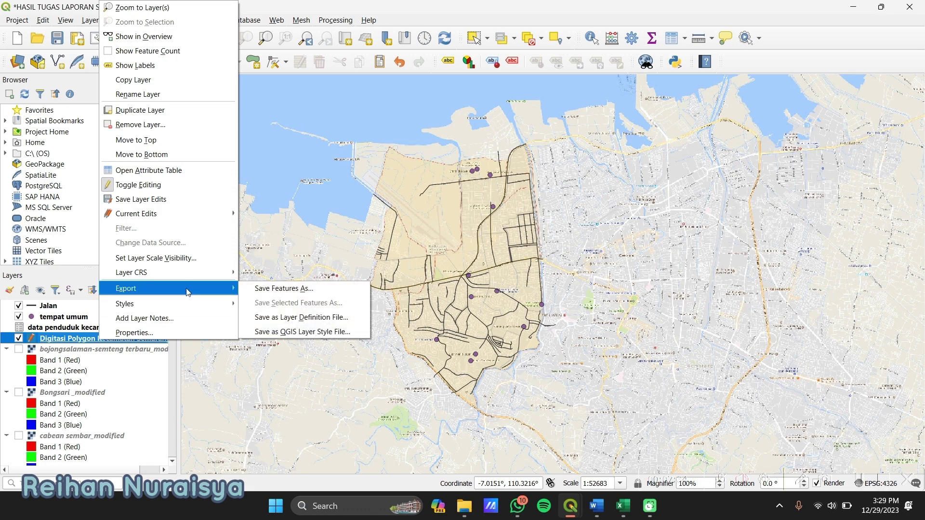
{"action": "left_click", "coordinate": [269, 291]}
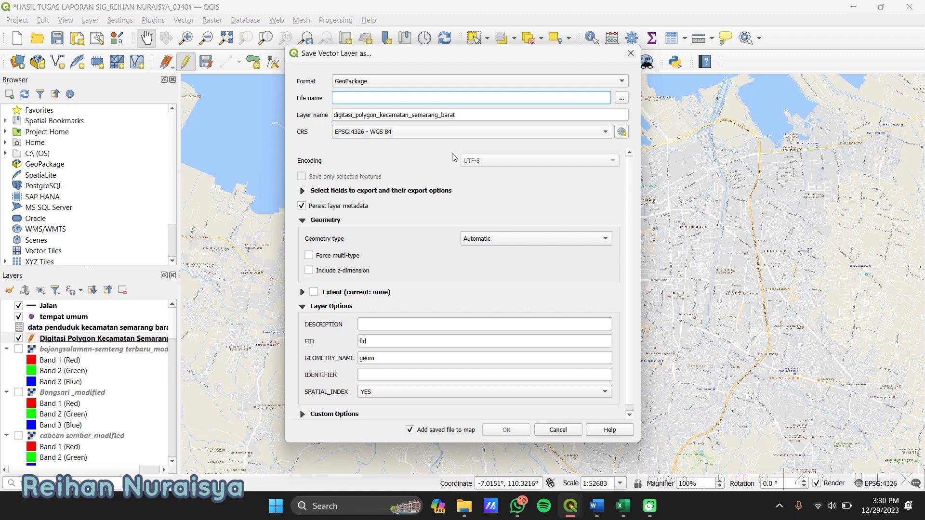
{"action": "left_click", "coordinate": [622, 99]}
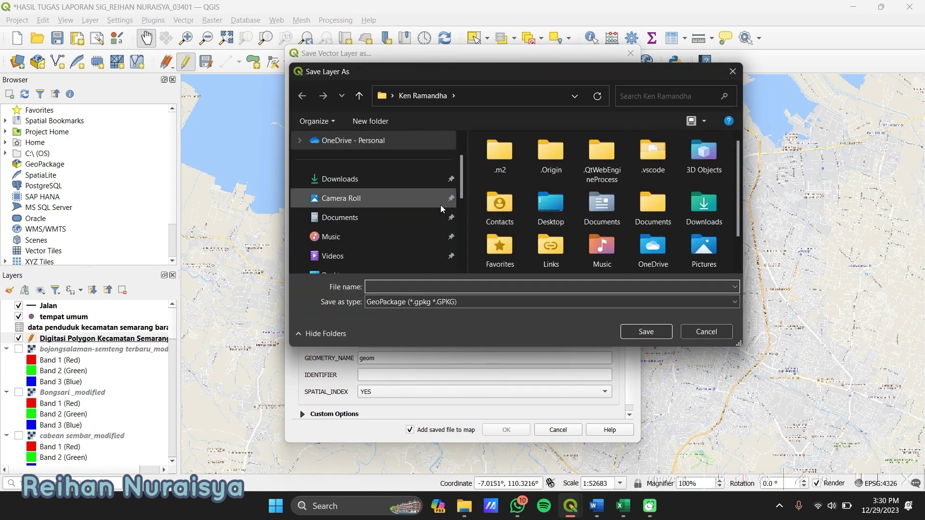
- Save the export as the GeoPackage "data kecamatan semarang barat" in the SIG TERBARU folder in Documents and add it to the map
{"action": "left_click", "coordinate": [397, 218]}
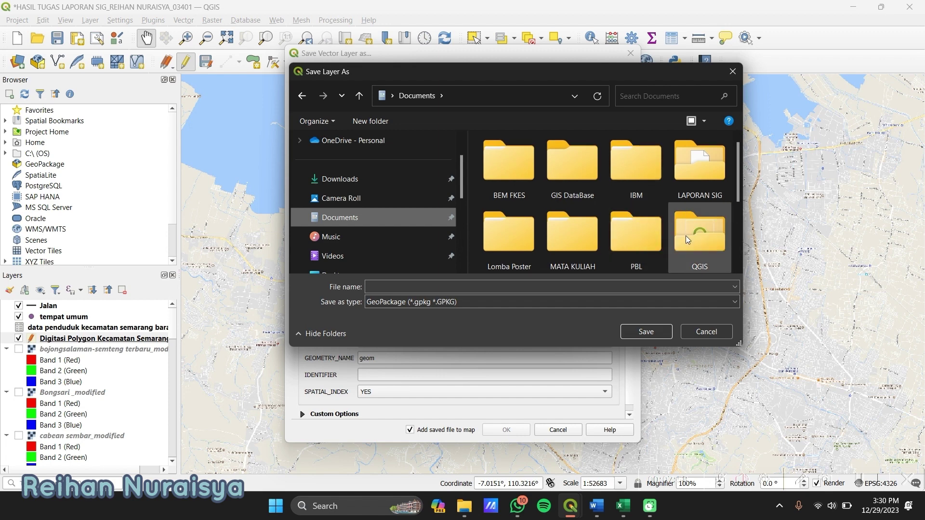
{"action": "scroll", "coordinate": [684, 233], "scroll_direction": "down", "scroll_amount": 5}
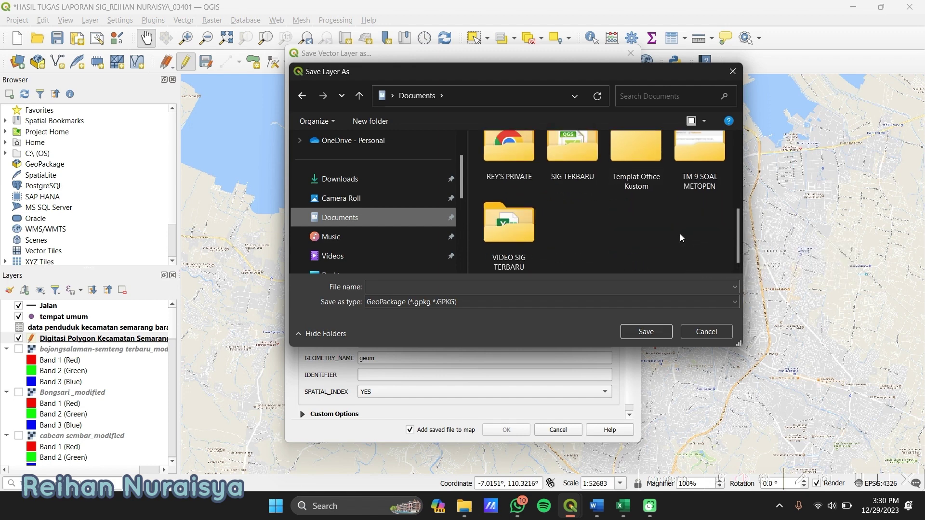
{"action": "double_click", "coordinate": [578, 175]}
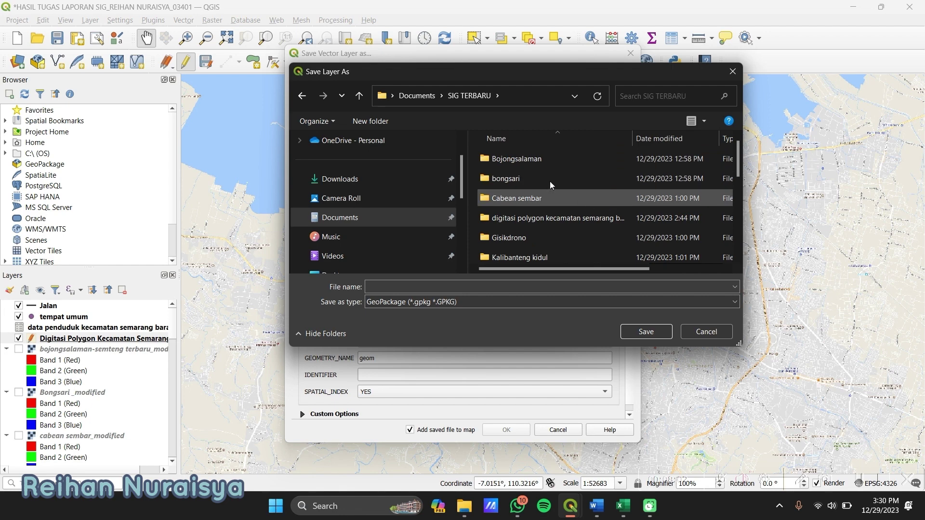
{"action": "left_click", "coordinate": [482, 288]}
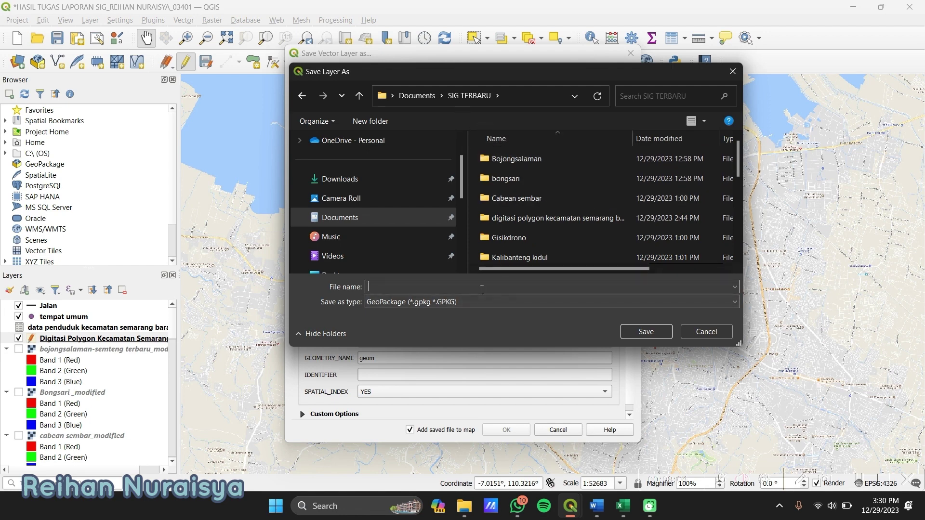
{"action": "type", "text": "da"}
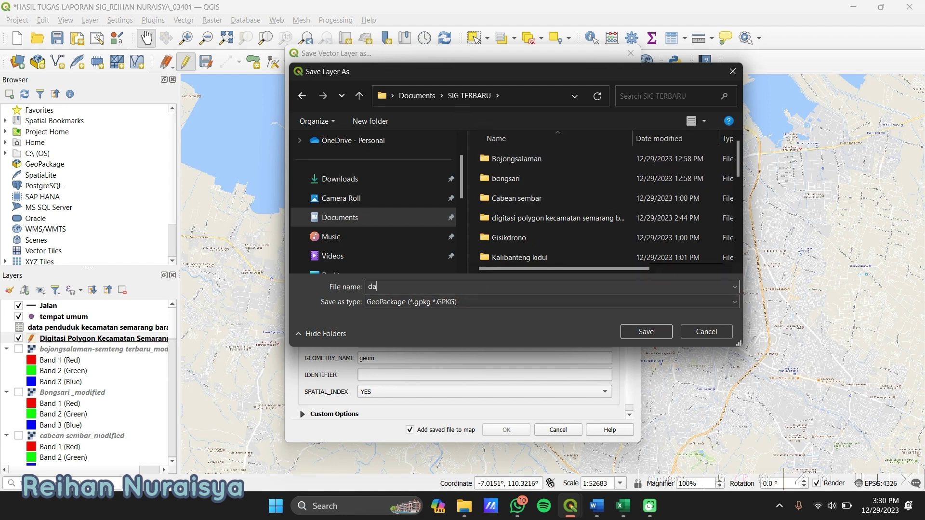
{"action": "type", "text": "ta kecamatan semarang barat"}
{"action": "left_click", "coordinate": [636, 334]}
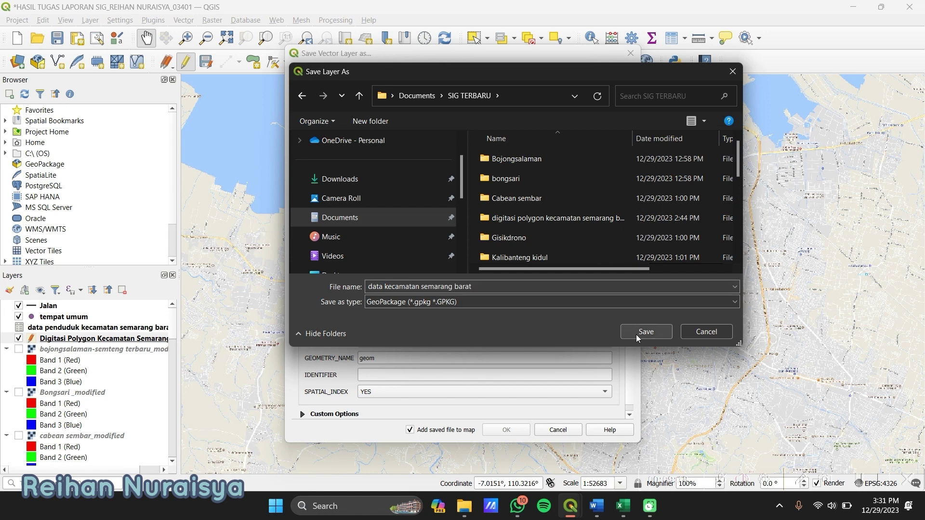
{"action": "left_click", "coordinate": [636, 334]}
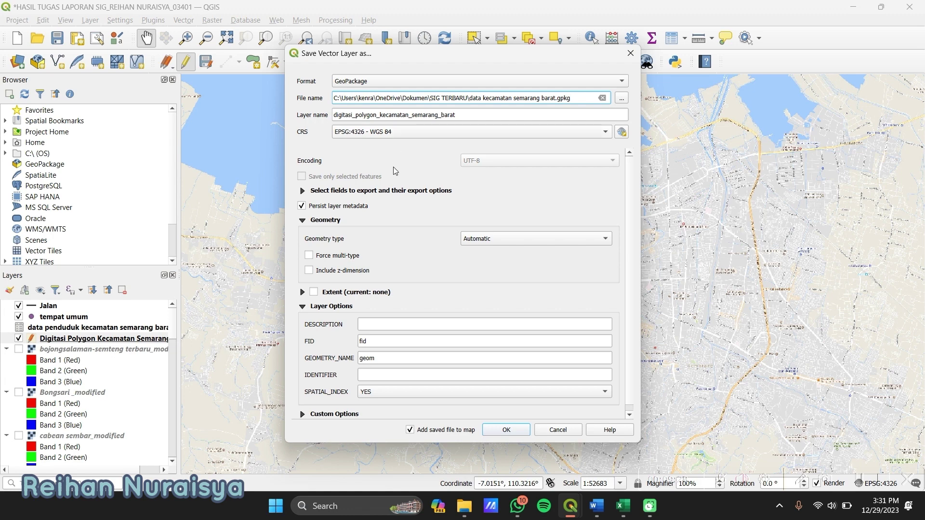
{"action": "left_click", "coordinate": [506, 430]}
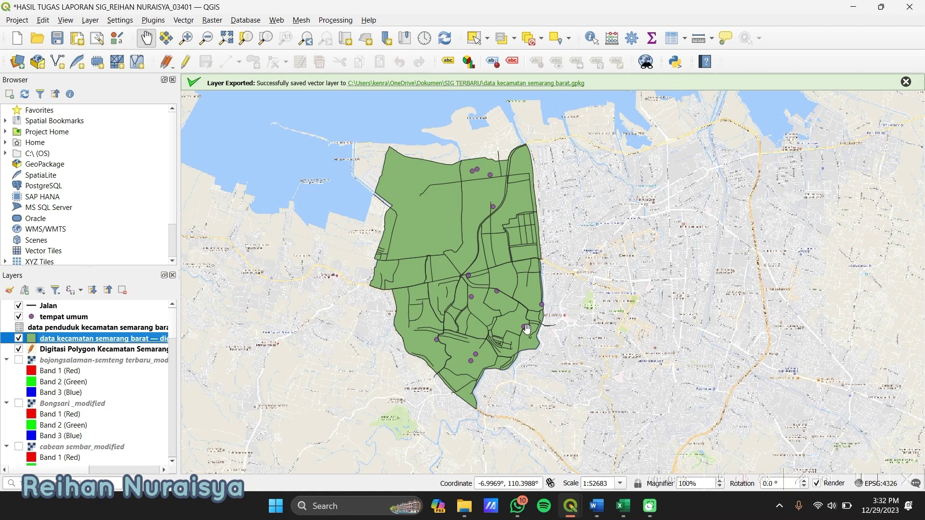
- Open the attribute table of the exported data kecamatan semarang barat layer and turn on editing
{"action": "right_click", "coordinate": [89, 341]}
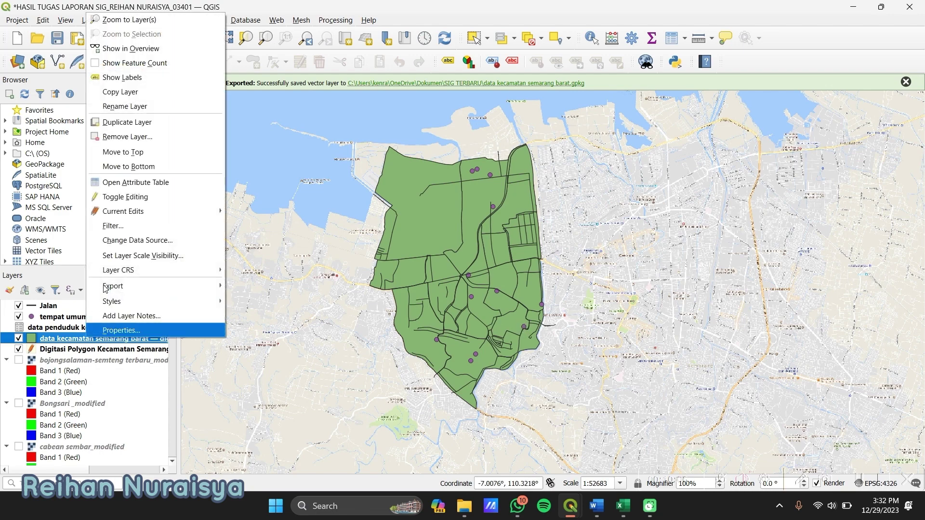
{"action": "left_click", "coordinate": [166, 184]}
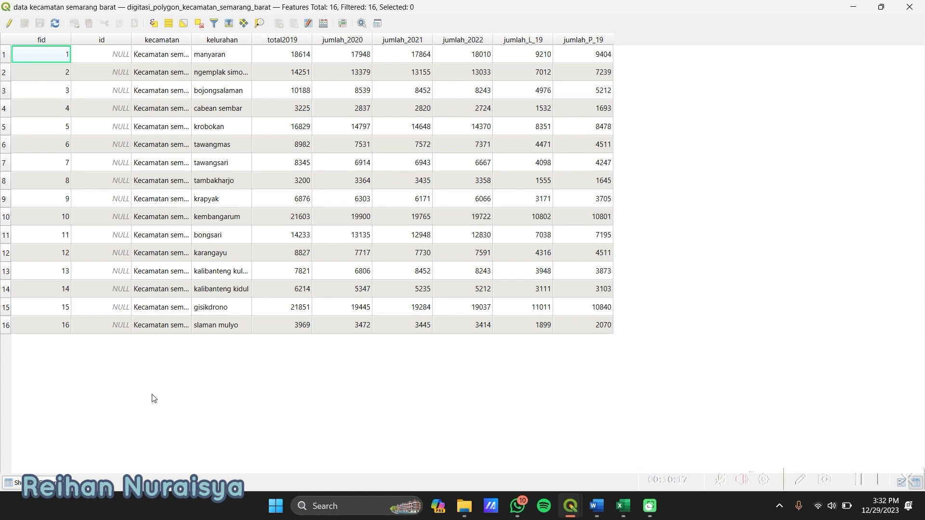
{"action": "left_click", "coordinate": [853, 7]}
{"action": "left_click", "coordinate": [7, 24]}
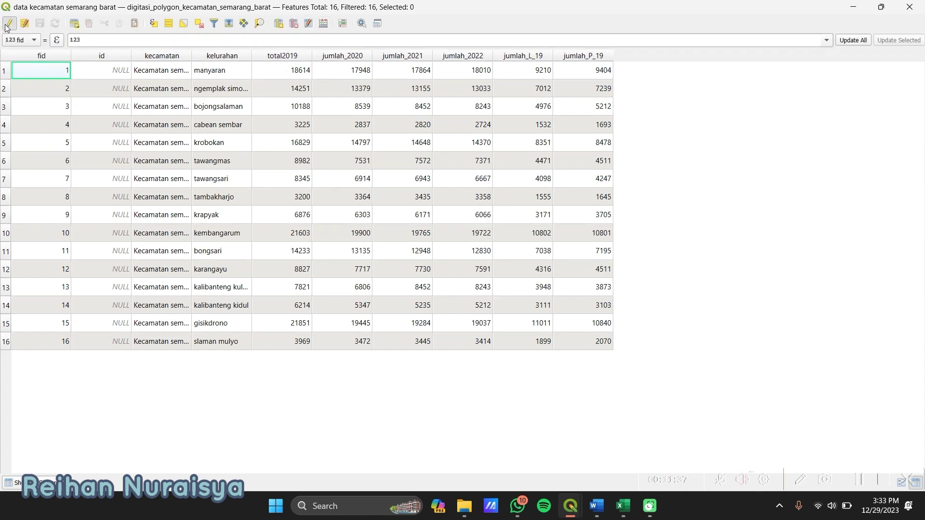
- Add a field L_2019 of type Integer (64 bit) with the comment "jumlah penduduk laki laki 2019"
{"action": "left_click", "coordinate": [279, 23]}
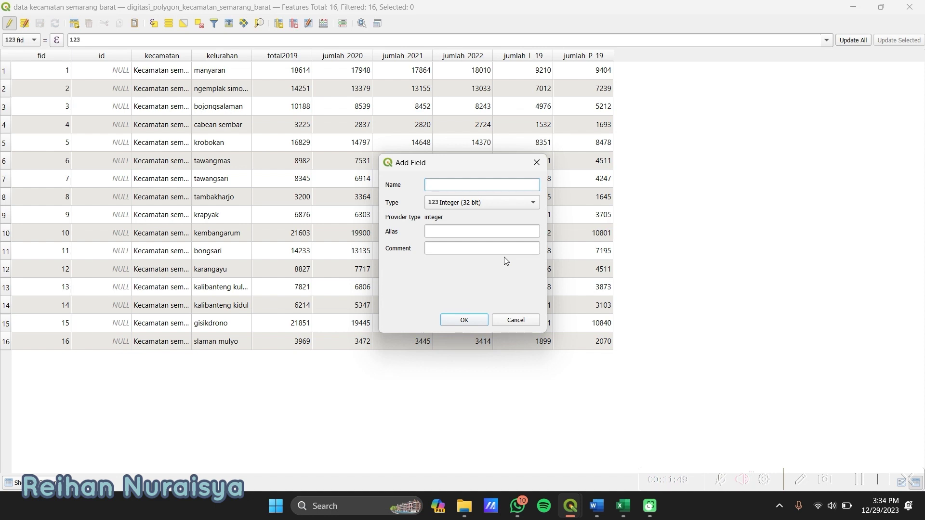
{"action": "type", "text": "L_2019"}
{"action": "left_click", "coordinate": [525, 208]}
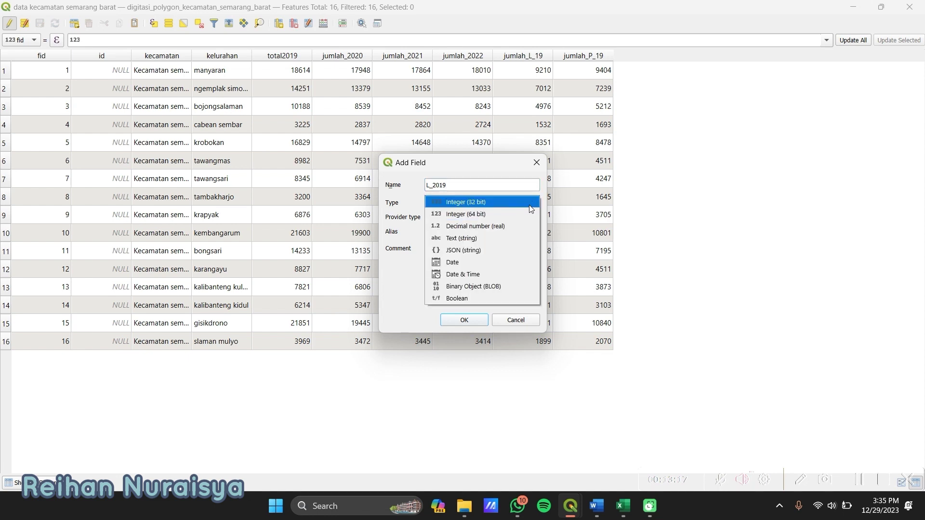
{"action": "left_click", "coordinate": [529, 204]}
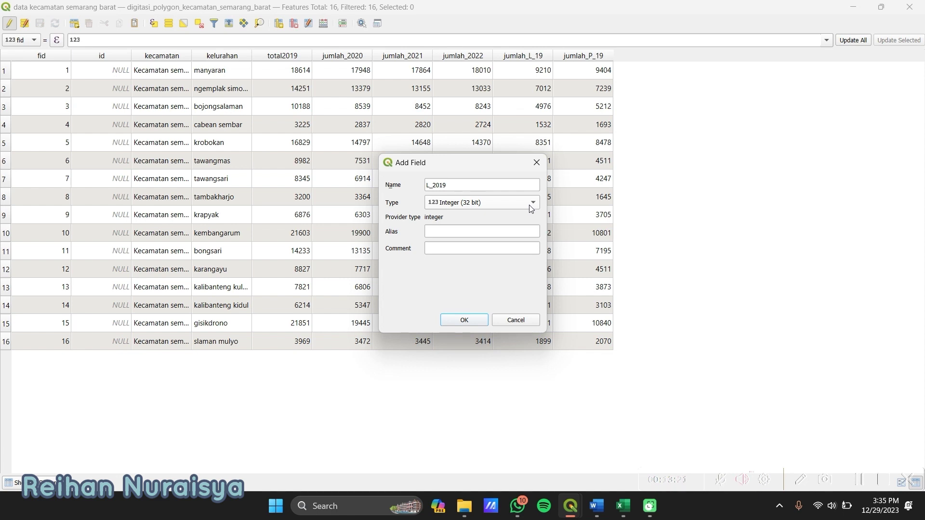
{"action": "left_click", "coordinate": [474, 253]}
{"action": "type", "text": "jumlah pendu"}
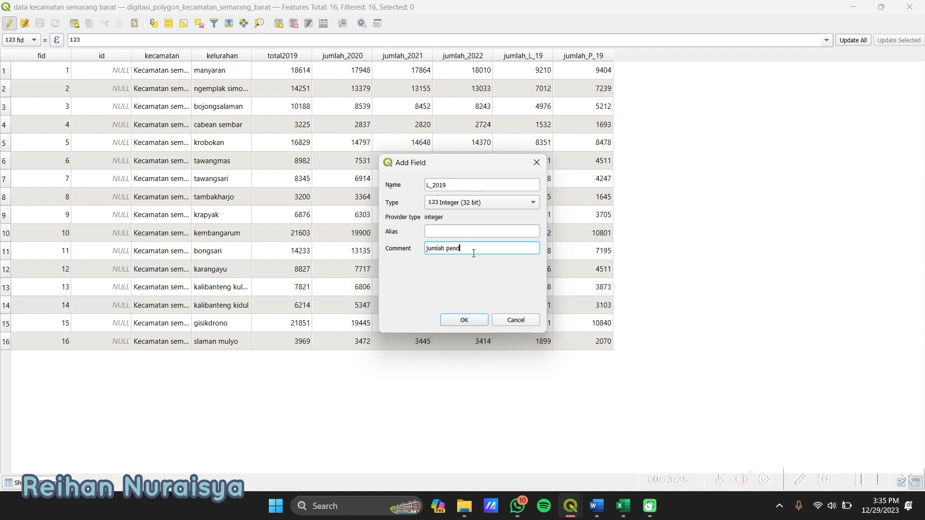
{"action": "type", "text": "duk"}
{"action": "type", "text": " lak"}
{"action": "type", "text": "i laku"}
{"action": "type", "text": " 2019"}
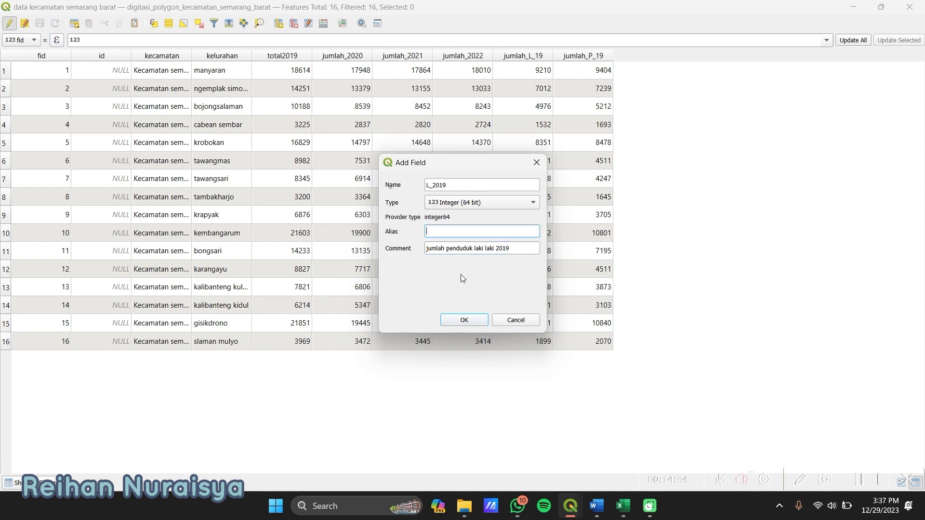
{"action": "left_click", "coordinate": [453, 322]}
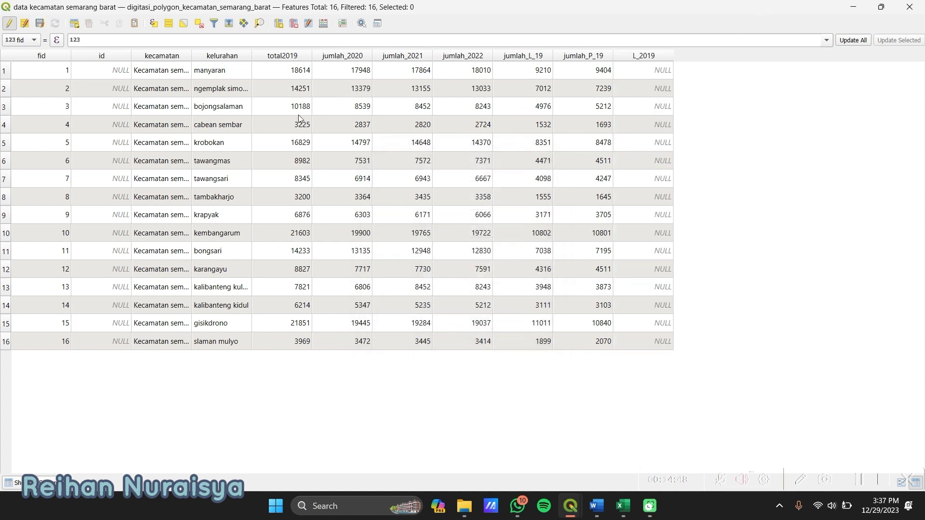
- Fill the L_2019 field for all features with the values of jumlah_L_19
{"action": "left_click", "coordinate": [28, 37]}
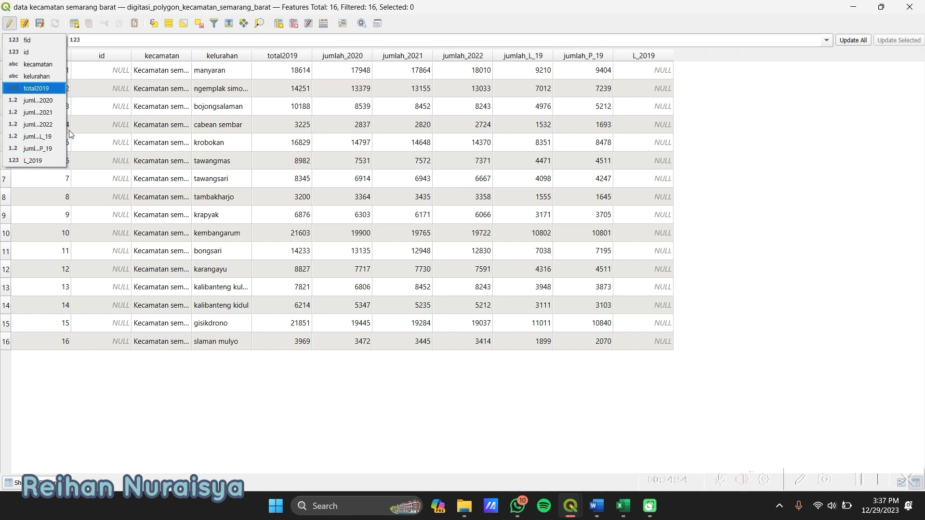
{"action": "left_click", "coordinate": [822, 40]}
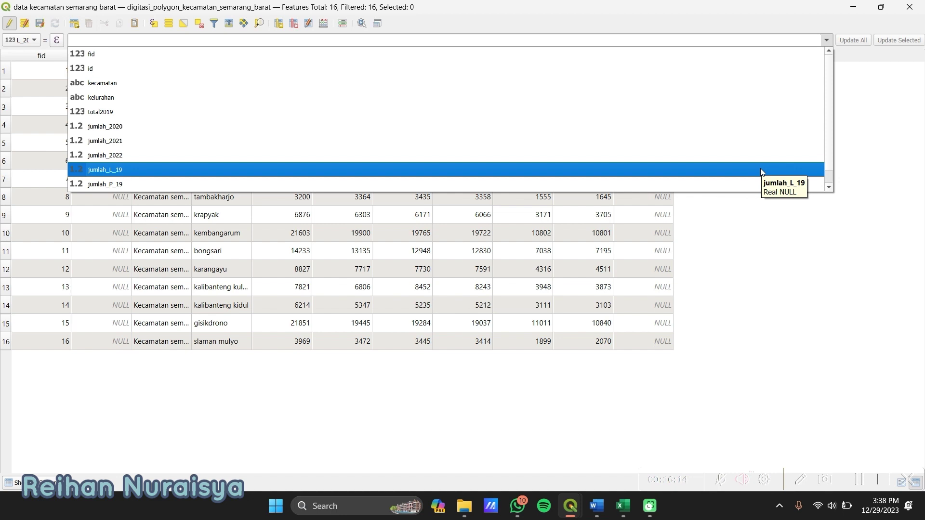
{"action": "left_click", "coordinate": [761, 172]}
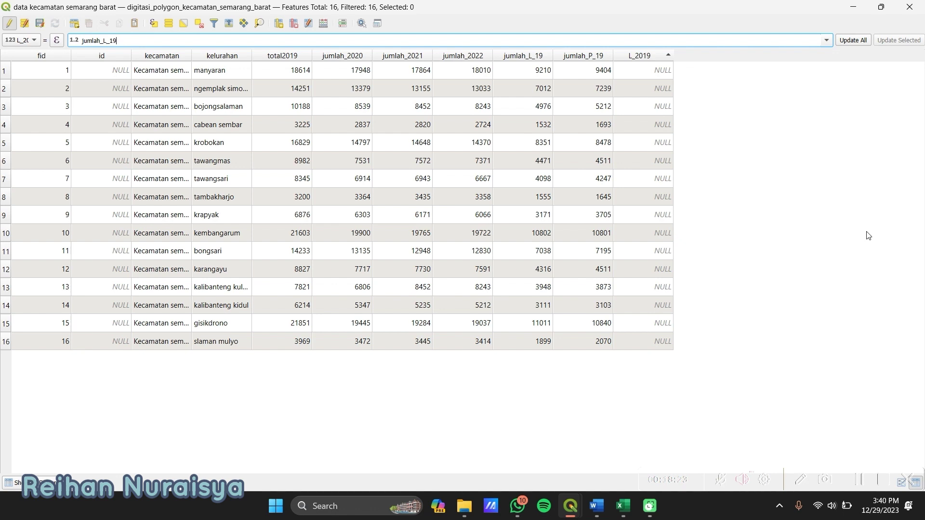
{"action": "left_click", "coordinate": [853, 40]}
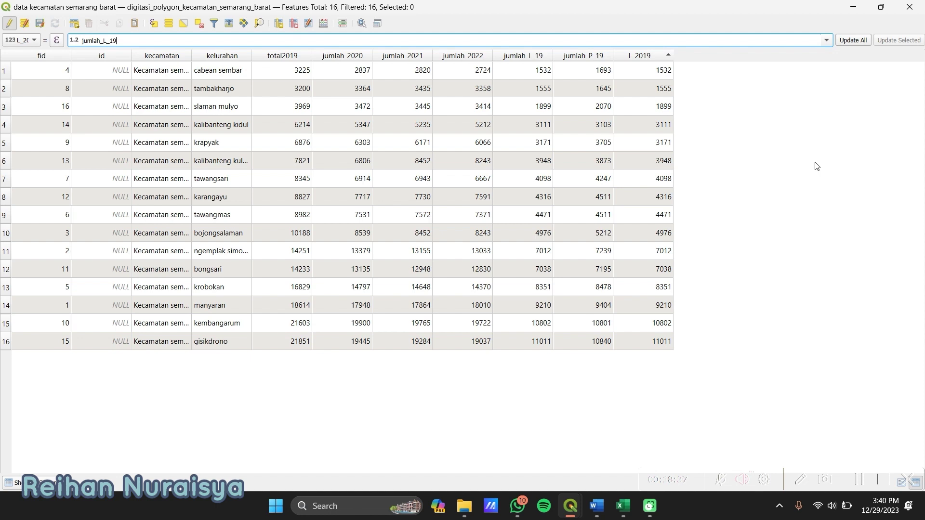
- Add a field P_2019 of type Integer (64 bit) with the comment "jumlah penduduk perempuan 2019"
{"action": "left_click", "coordinate": [279, 23]}
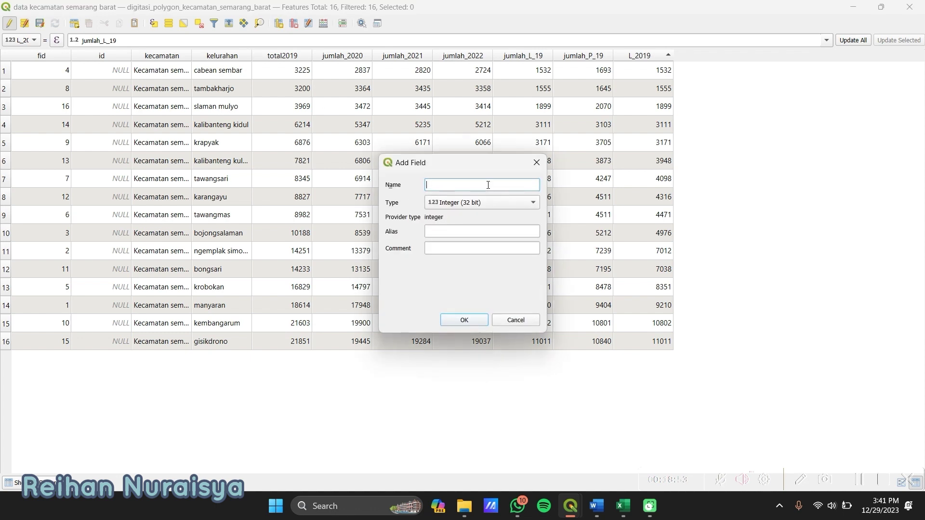
{"action": "type", "text": "P_2019"}
{"action": "left_click", "coordinate": [508, 202]}
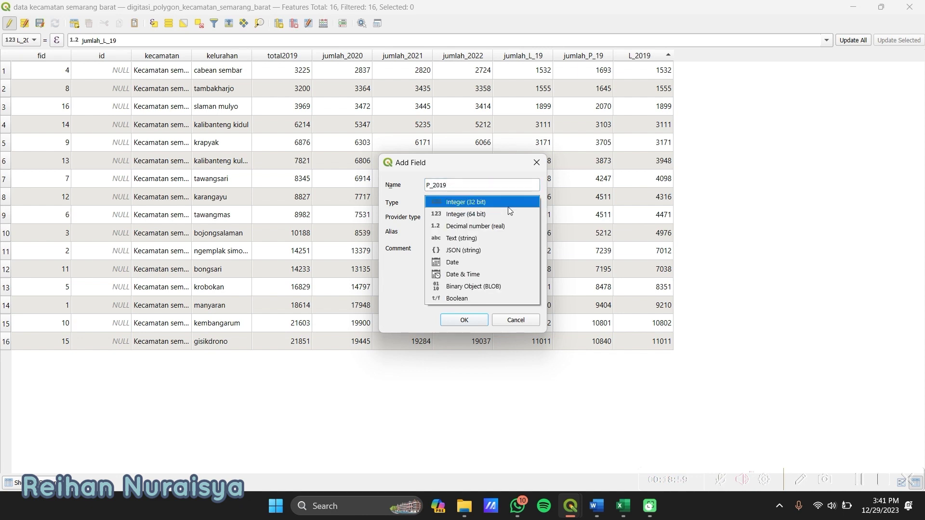
{"action": "left_click", "coordinate": [508, 214]}
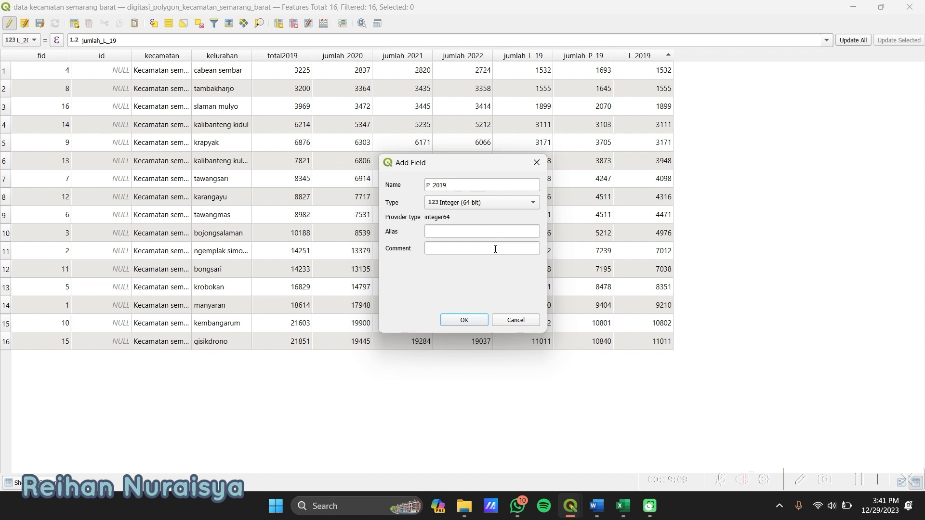
{"action": "left_click", "coordinate": [494, 250]}
{"action": "type", "text": "laki"}
{"action": "key", "text": "BackSpace"}
{"action": "key", "text": "BackSpace"}
{"action": "key", "text": "BackSpace"}
{"action": "key", "text": "BackSpace"}
{"action": "type", "text": "jumlah penduduk"}
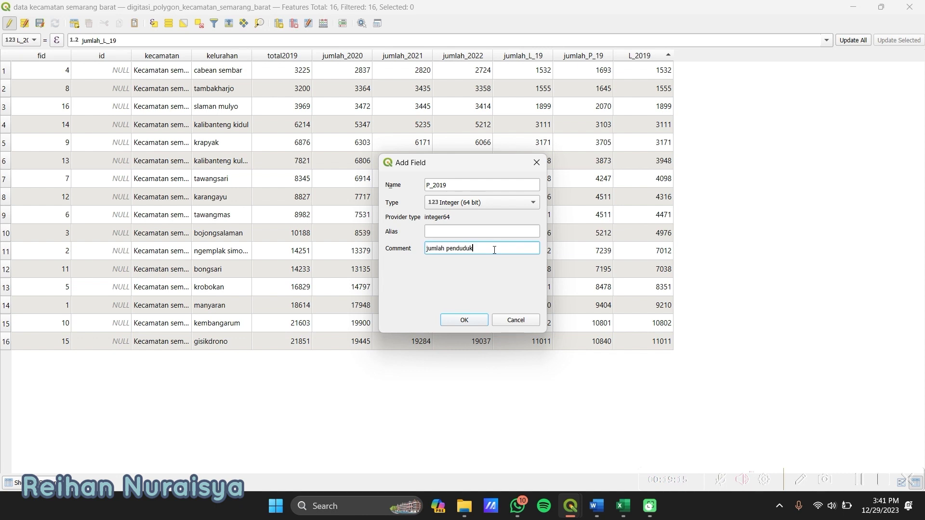
{"action": "type", "text": " 2019"}
{"action": "type", "text": "perempuan"}
{"action": "left_click", "coordinate": [463, 322]}
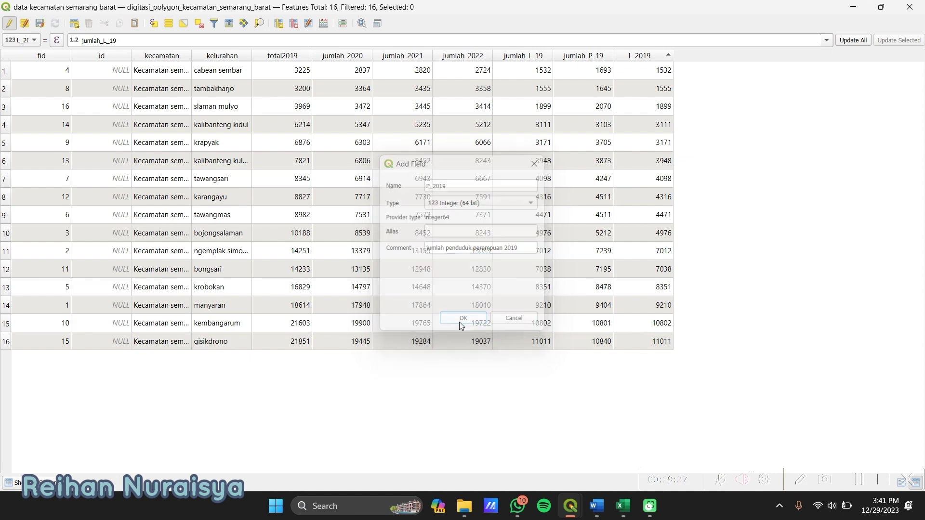
- Fill the P_2019 field for all features with the values of jumlah_P_19
{"action": "left_click", "coordinate": [27, 40]}
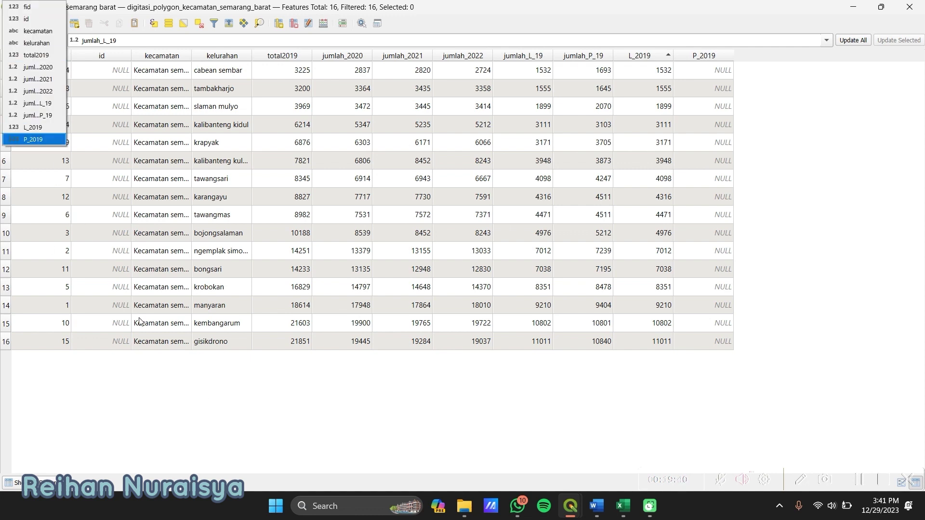
{"action": "left_click", "coordinate": [252, 392]}
{"action": "left_click", "coordinate": [24, 40]}
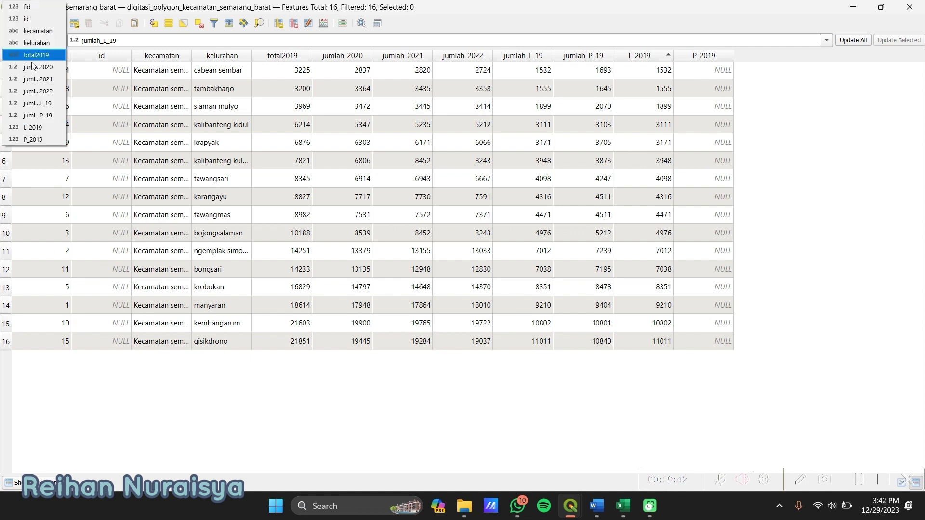
{"action": "left_click", "coordinate": [51, 140]}
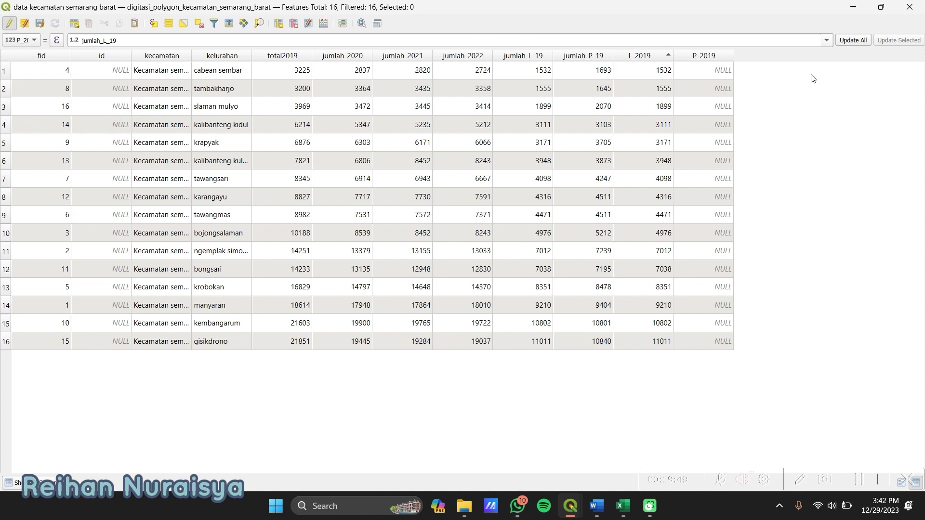
{"action": "left_click", "coordinate": [829, 43]}
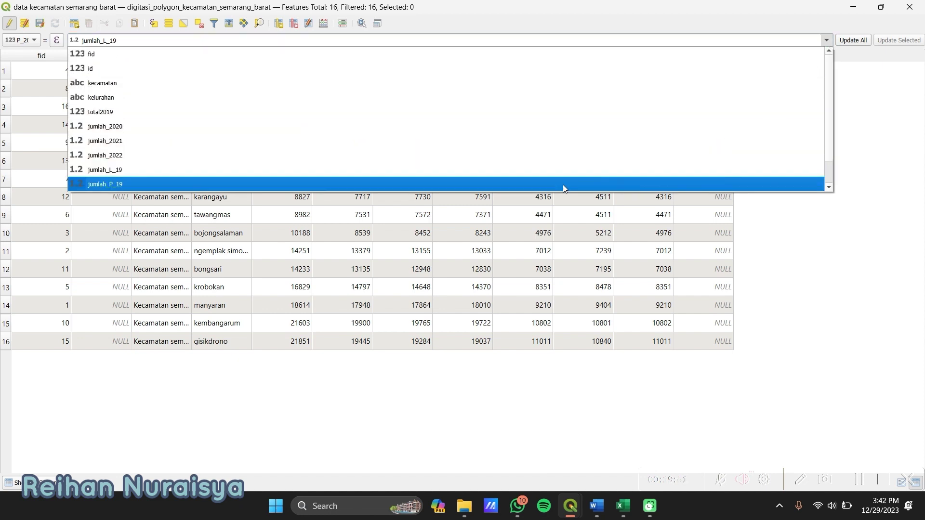
{"action": "left_click", "coordinate": [127, 184]}
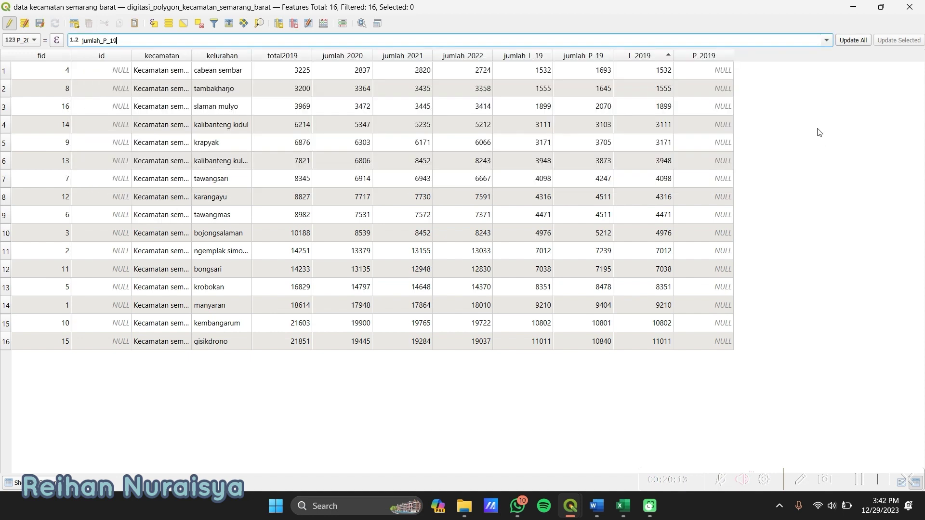
{"action": "left_click", "coordinate": [825, 41]}
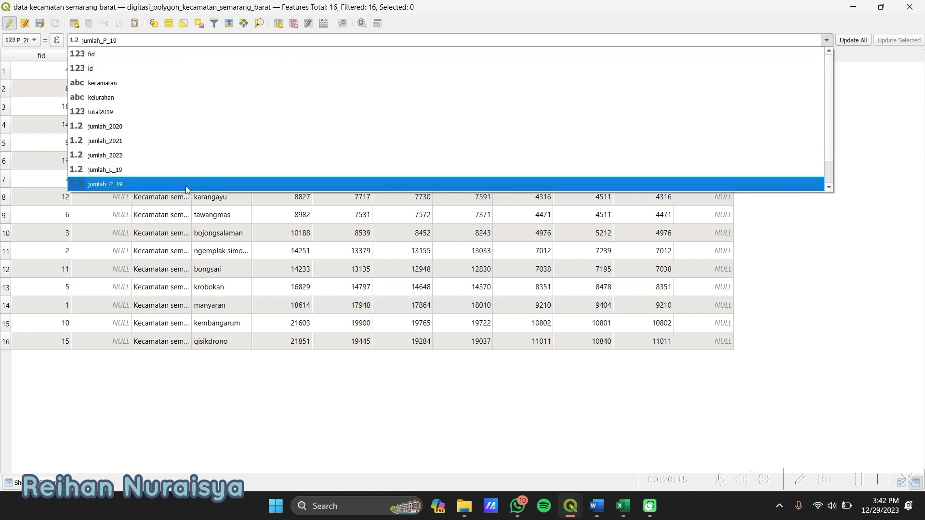
{"action": "left_click", "coordinate": [182, 186]}
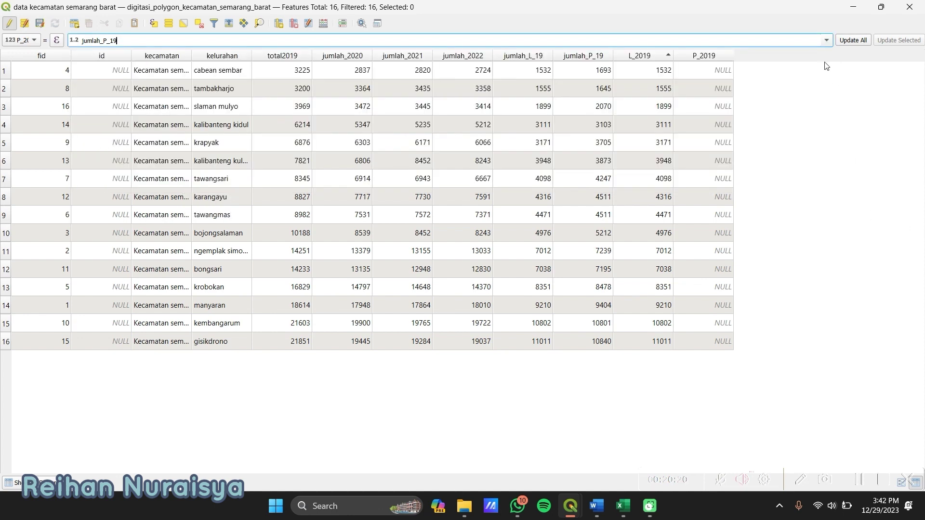
{"action": "left_click", "coordinate": [826, 40]}
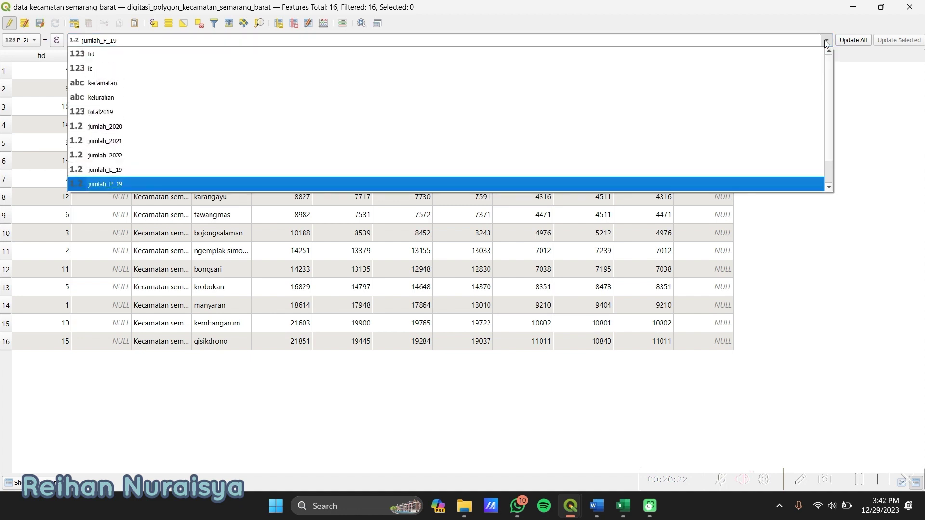
{"action": "left_click", "coordinate": [156, 186]}
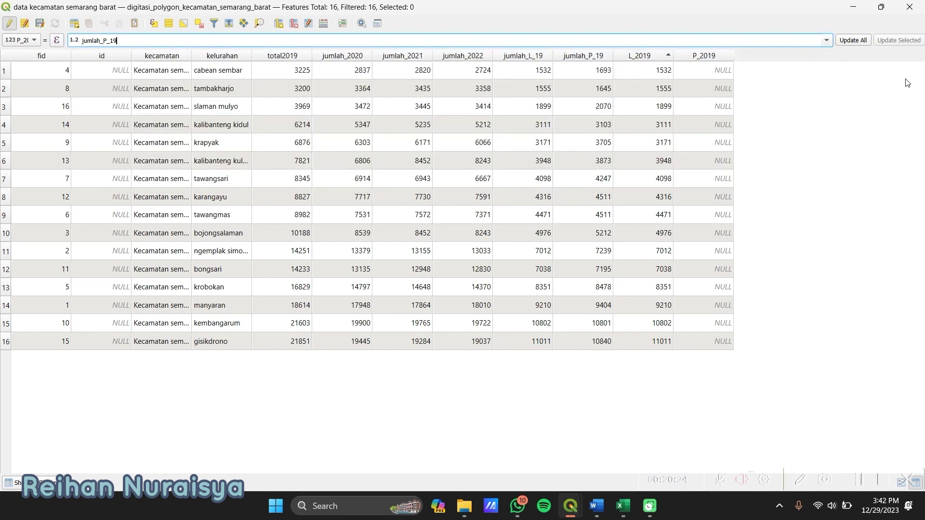
{"action": "left_click", "coordinate": [858, 42]}
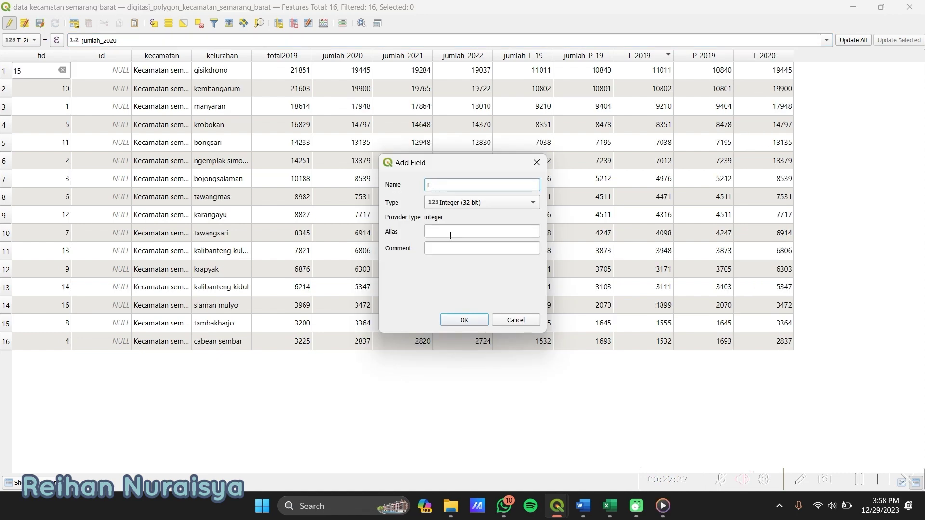
- Add a field T_2021 of type Integer (64 bit) with the comment "jumlah penduduk tahun 2021"
{"action": "type", "text": "2020"}
{"action": "left_click", "coordinate": [511, 205]}
{"action": "left_click", "coordinate": [512, 215]}
{"action": "left_click", "coordinate": [487, 252]}
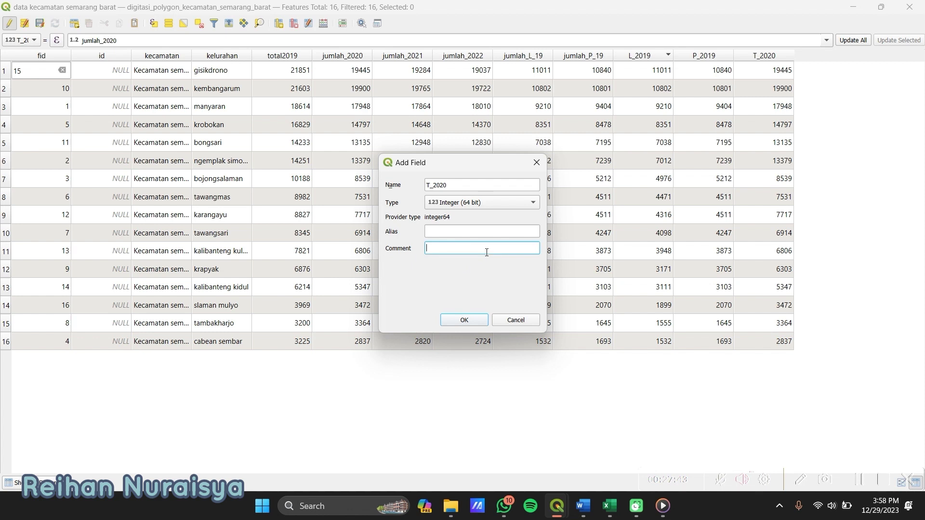
{"action": "type", "text": "jumlah penduduk tahun 2021"}
{"action": "left_click", "coordinate": [501, 182]}
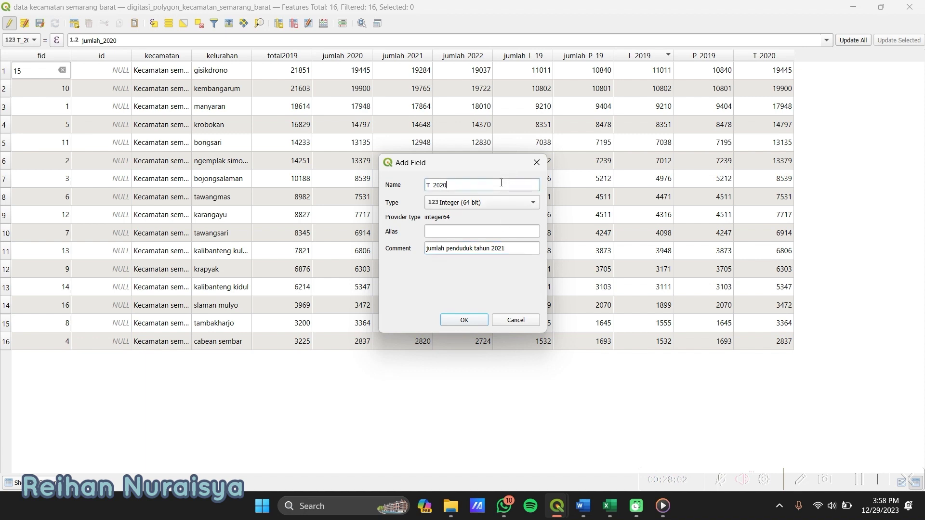
{"action": "left_click", "coordinate": [471, 321]}
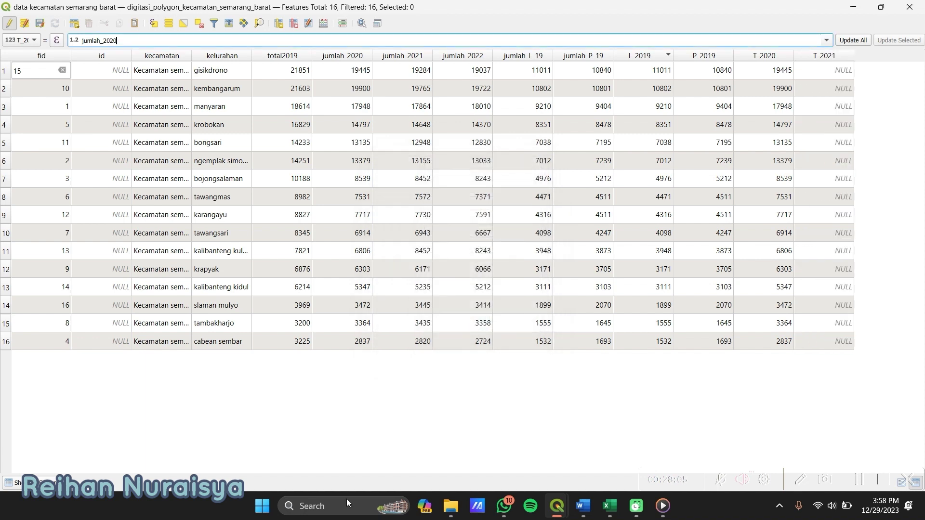
- Fill the T_2021 field for all features with the values of jumlah_2021
{"action": "left_click", "coordinate": [20, 40]}
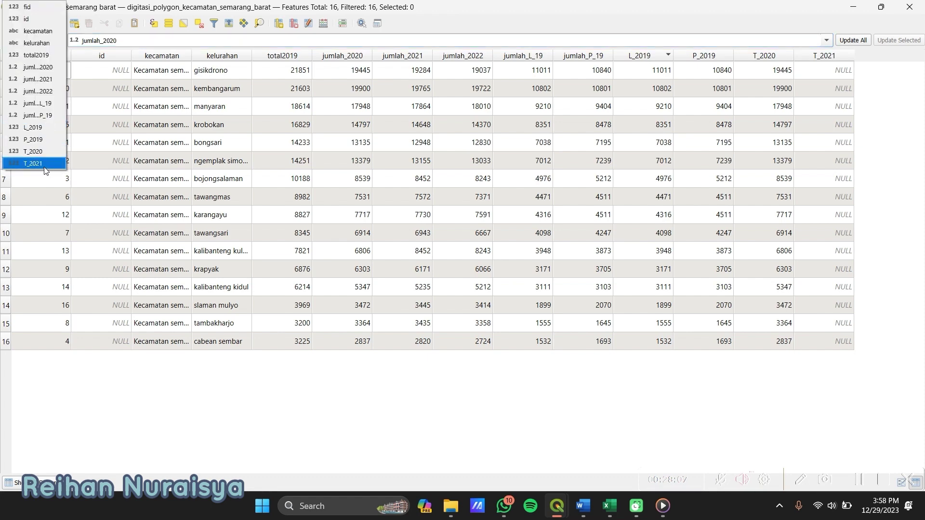
{"action": "left_click", "coordinate": [22, 167]}
{"action": "left_click", "coordinate": [826, 40]}
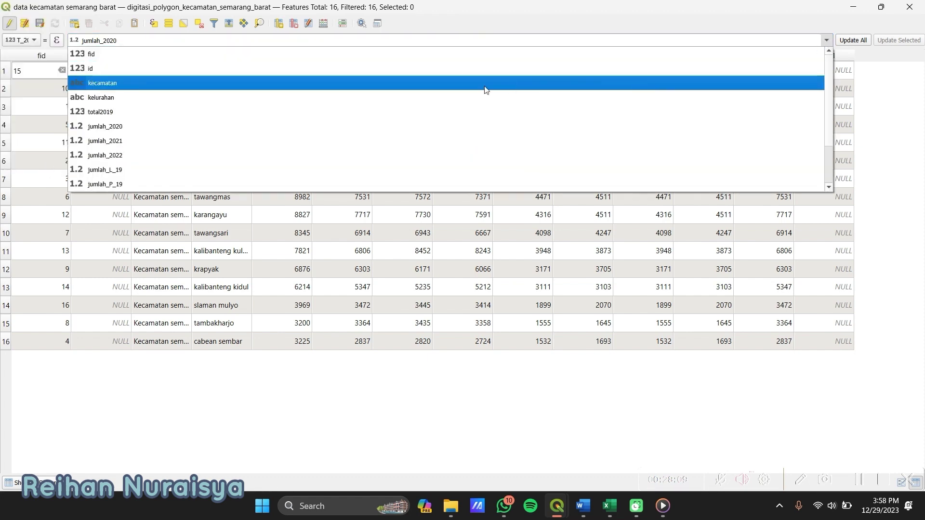
{"action": "left_click", "coordinate": [252, 141]}
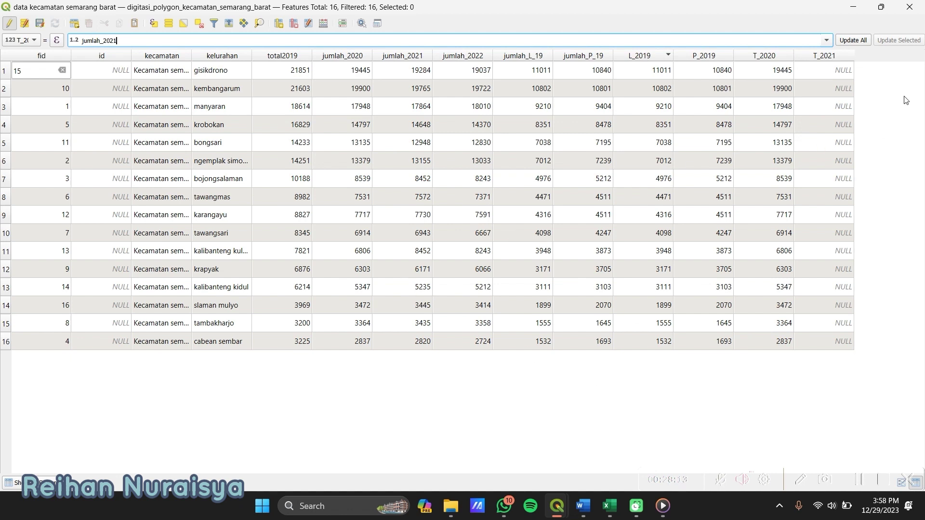
{"action": "left_click", "coordinate": [862, 44]}
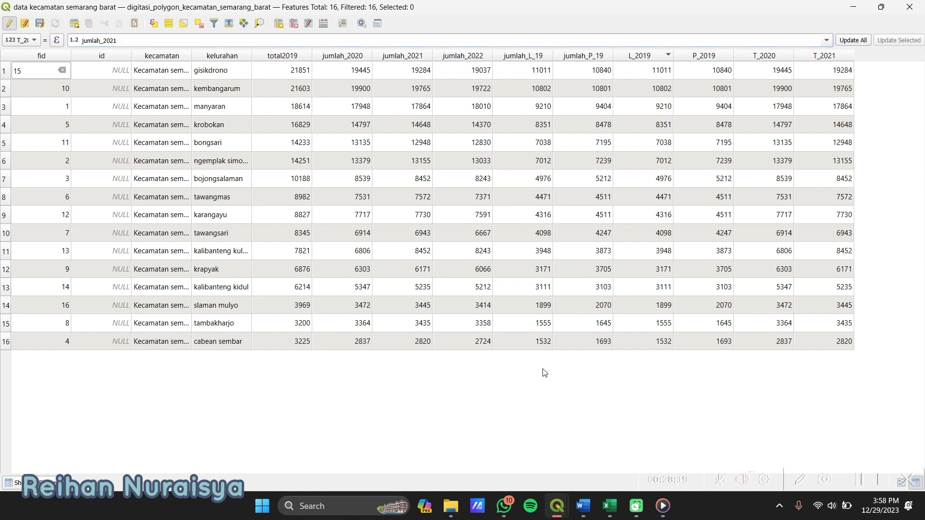
- Add a field T_2022 of type Integer (64 bit) with the comment "jumlah penduduk tahun 2022"
{"action": "left_click", "coordinate": [279, 23]}
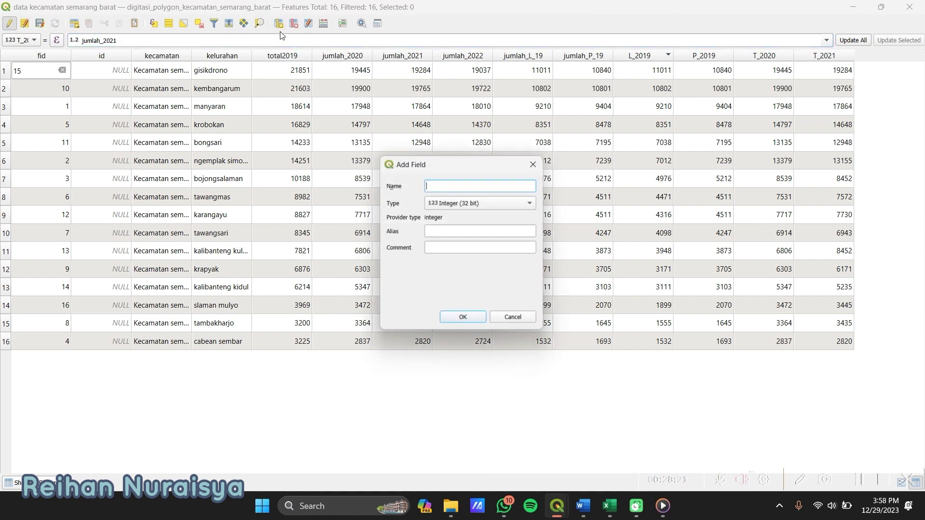
{"action": "type", "text": "T"}
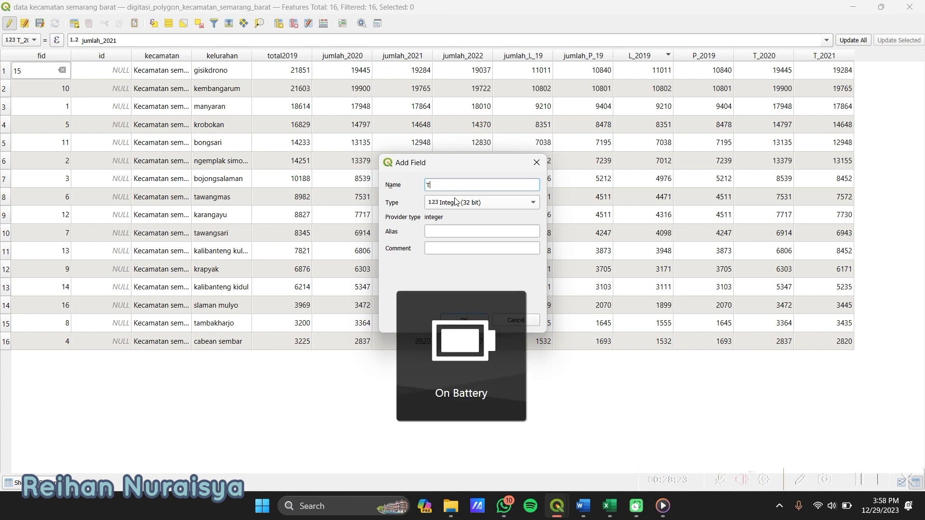
{"action": "type", "text": "_20"}
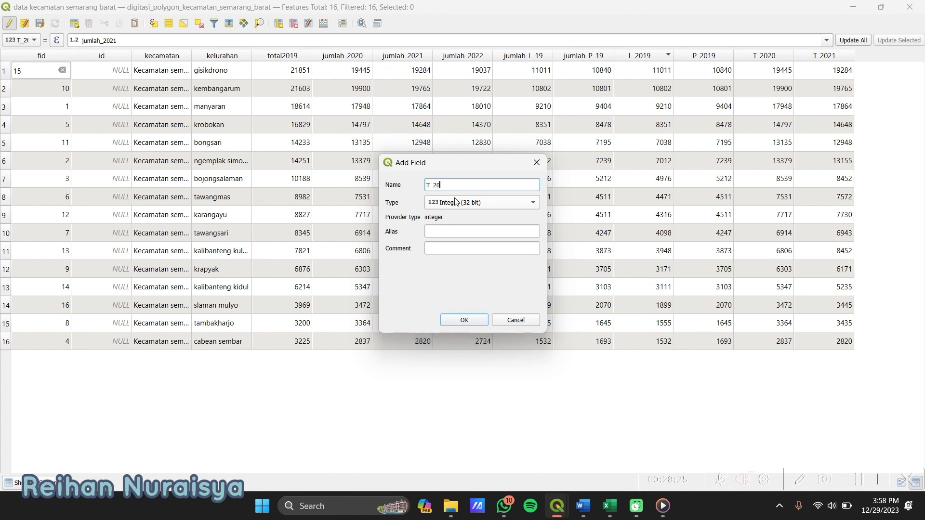
{"action": "type", "text": "22"}
{"action": "left_click", "coordinate": [456, 201]}
{"action": "left_click", "coordinate": [465, 223]}
{"action": "left_click", "coordinate": [470, 247]}
{"action": "type", "text": "jum"}
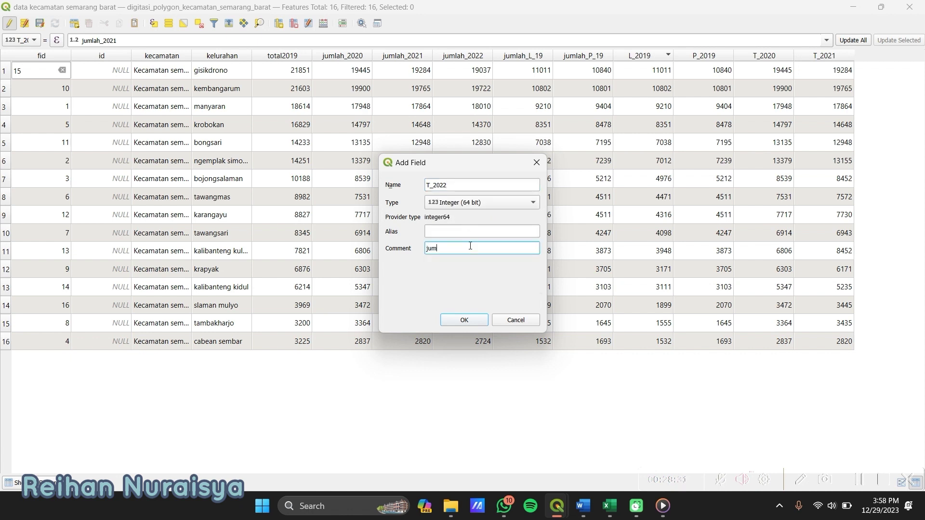
{"action": "type", "text": "lah penduduk tahun 2022"}
{"action": "left_click", "coordinate": [463, 320]}
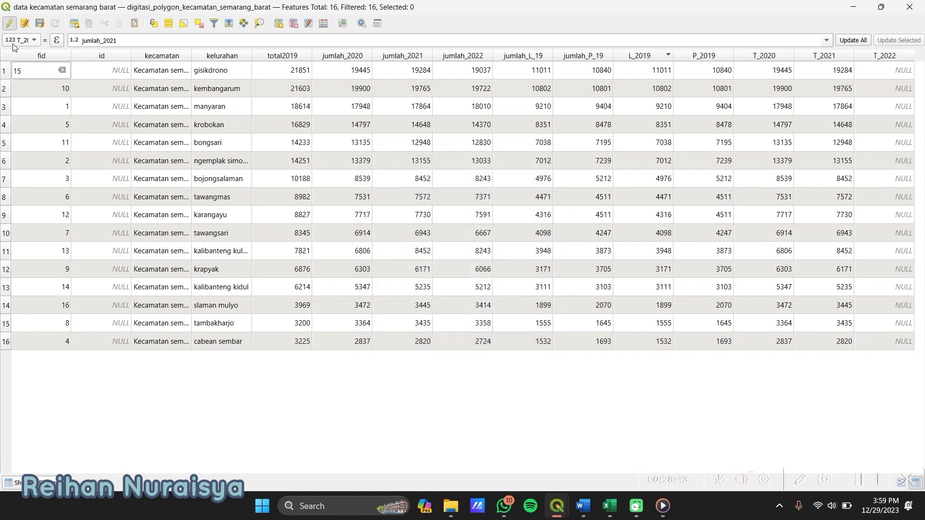
- Fill the T_2022 field for all features with the values of jumlah_2022
{"action": "left_click", "coordinate": [30, 41]}
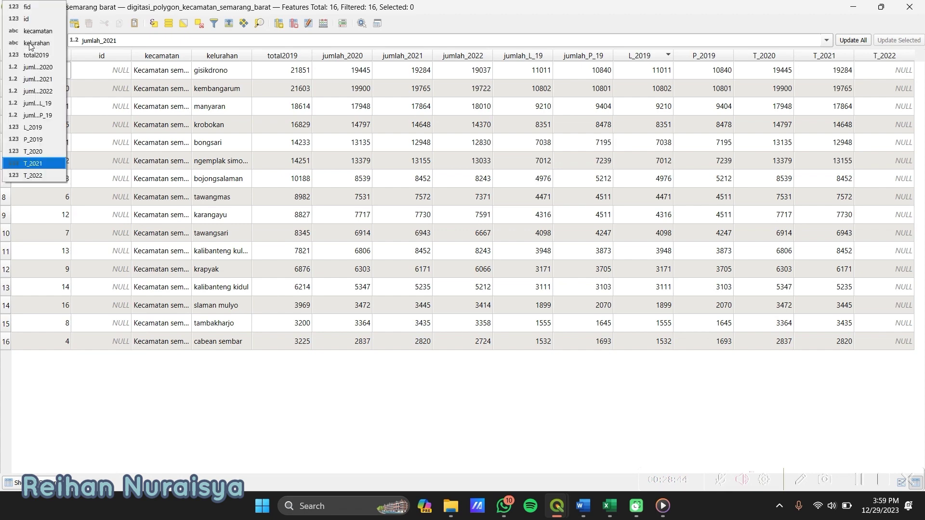
{"action": "left_click", "coordinate": [40, 176]}
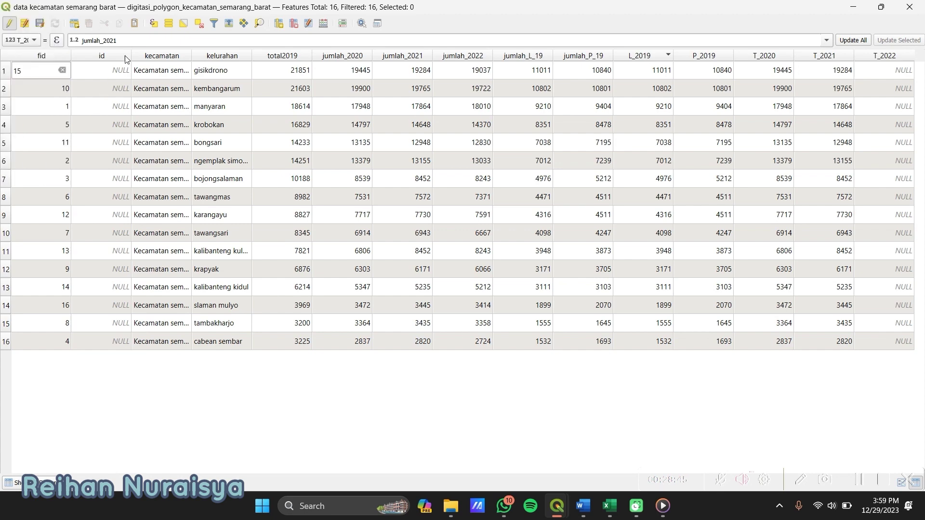
{"action": "left_click", "coordinate": [828, 40]}
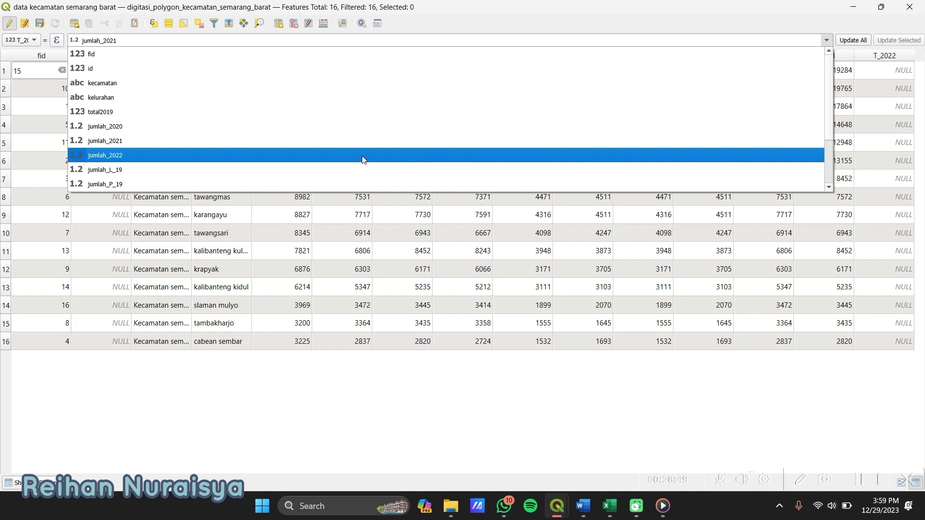
{"action": "left_click", "coordinate": [363, 159]}
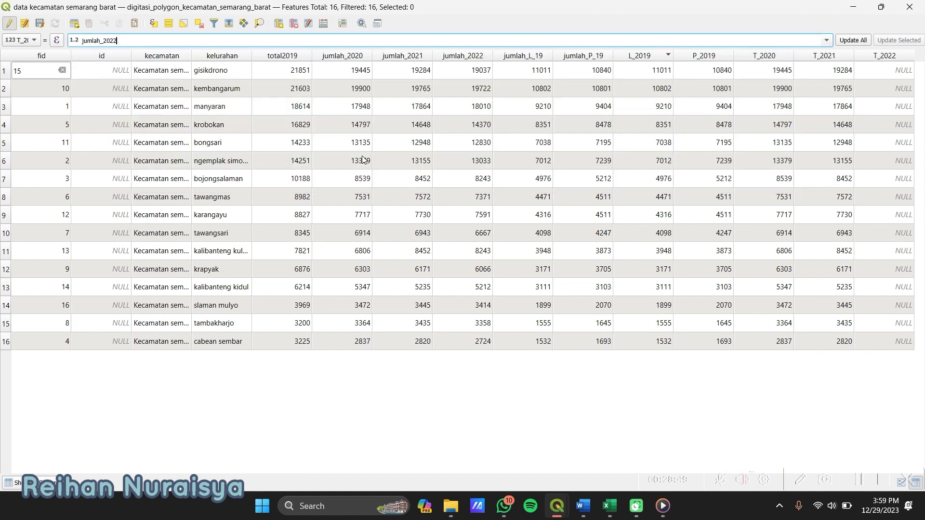
{"action": "left_click", "coordinate": [845, 42]}
{"action": "left_click", "coordinate": [735, 399]}
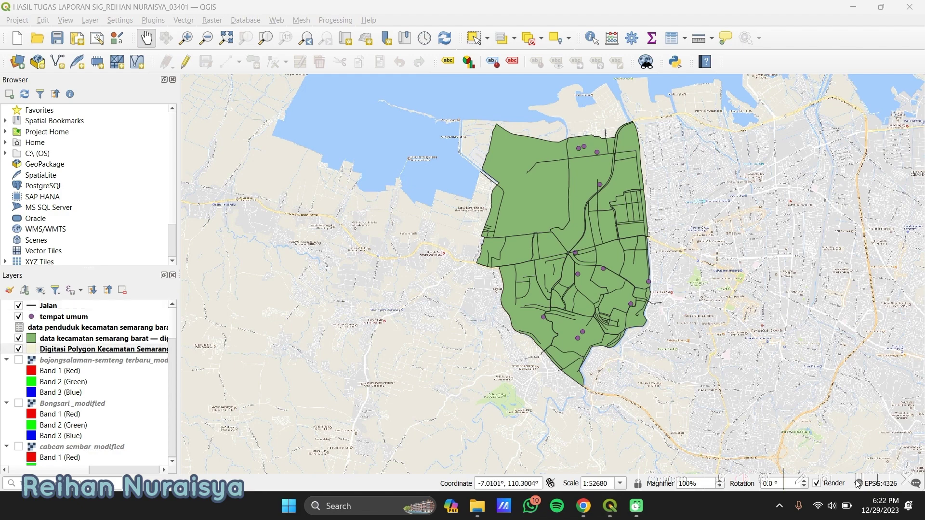
- Set the Digitasi Polygon Kecamatan Semarang Barat layer's fill to magenta with 84.1 % opacity and apply the symbology
{"action": "left_click", "coordinate": [57, 351]}
{"action": "right_click", "coordinate": [56, 352]}
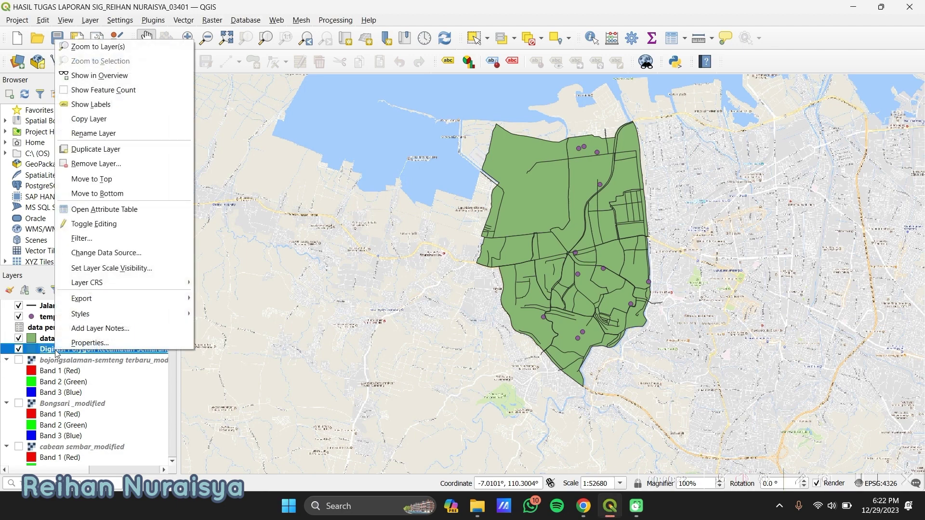
{"action": "left_click", "coordinate": [96, 345]}
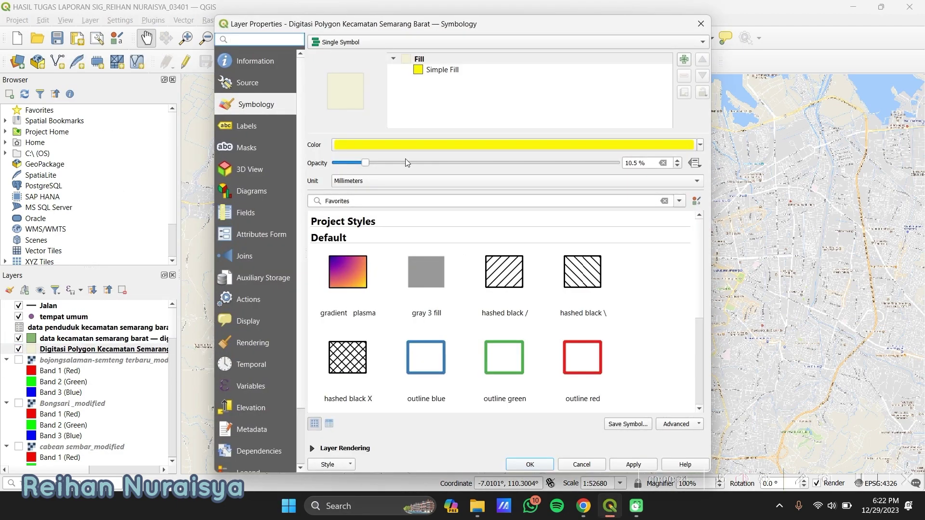
{"action": "left_click", "coordinate": [428, 63]}
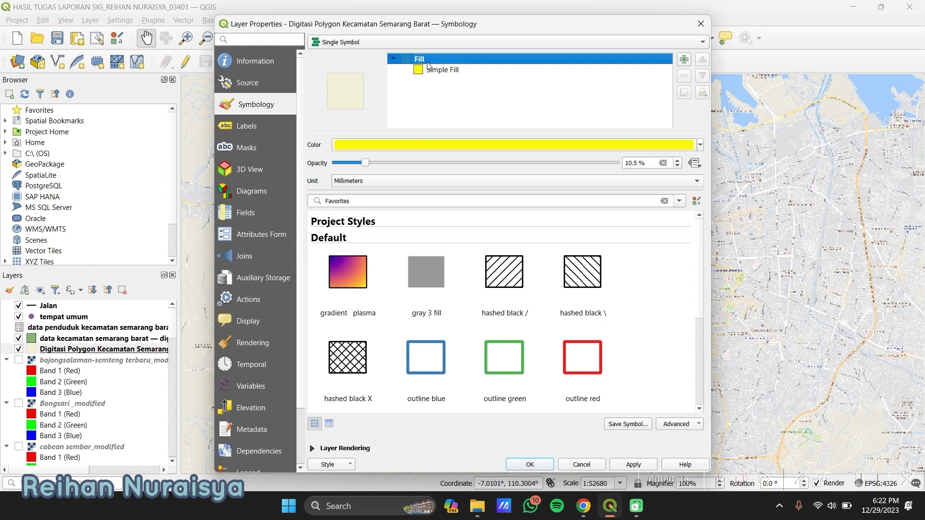
{"action": "left_click", "coordinate": [700, 146]}
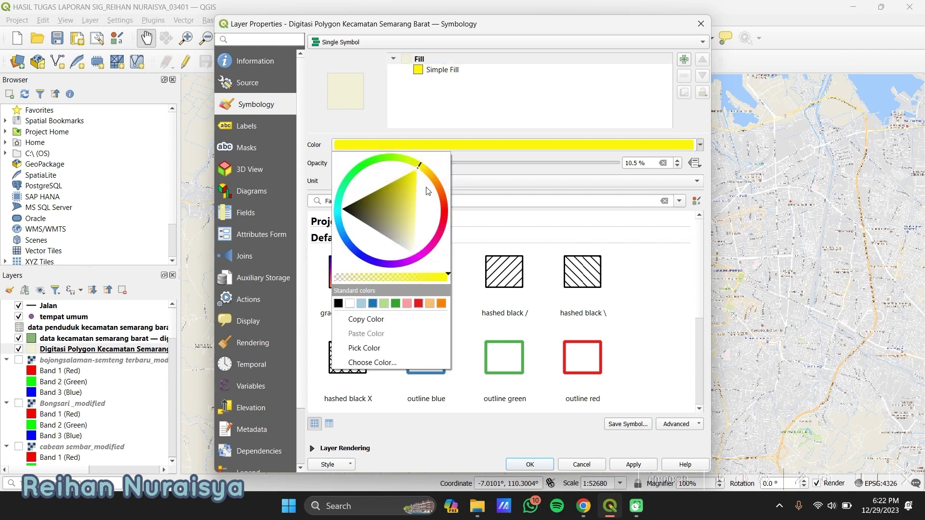
{"action": "left_click", "coordinate": [426, 248]}
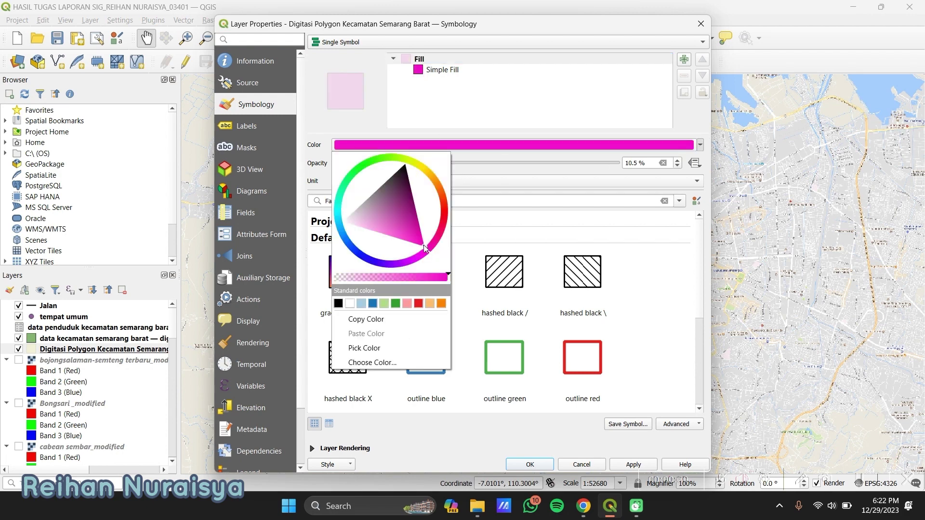
{"action": "left_click", "coordinate": [413, 230]}
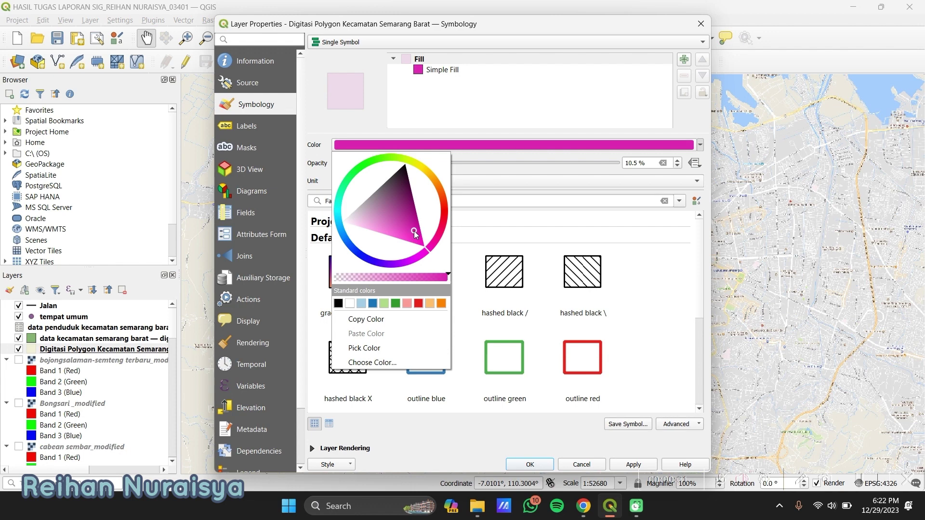
{"action": "left_click", "coordinate": [495, 121]}
{"action": "left_click_drag", "start_coordinate": [365, 170], "coordinate": [572, 167]}
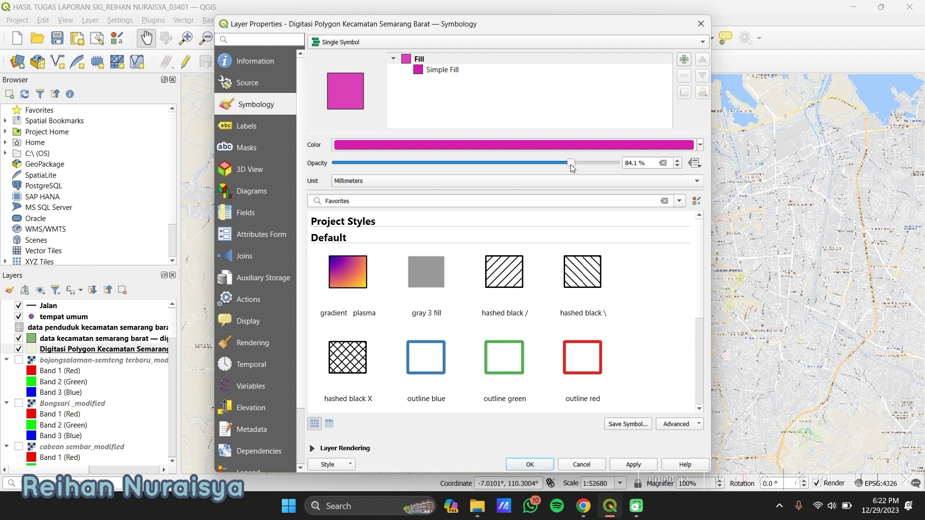
{"action": "left_click", "coordinate": [631, 465]}
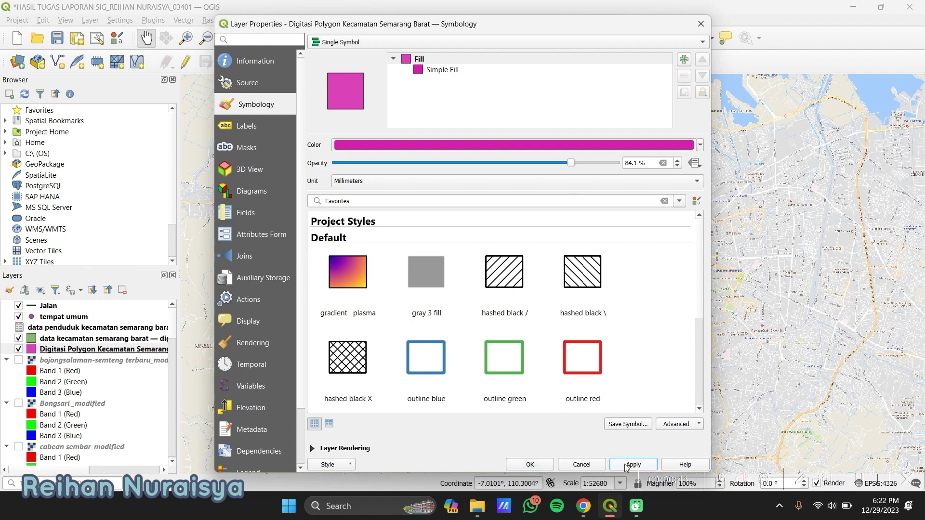
- Accept the current fill and switch the Digitasi Polygon Kecamatan Semarang Barat layer's symbology to Categorized
{"action": "left_click", "coordinate": [541, 465]}
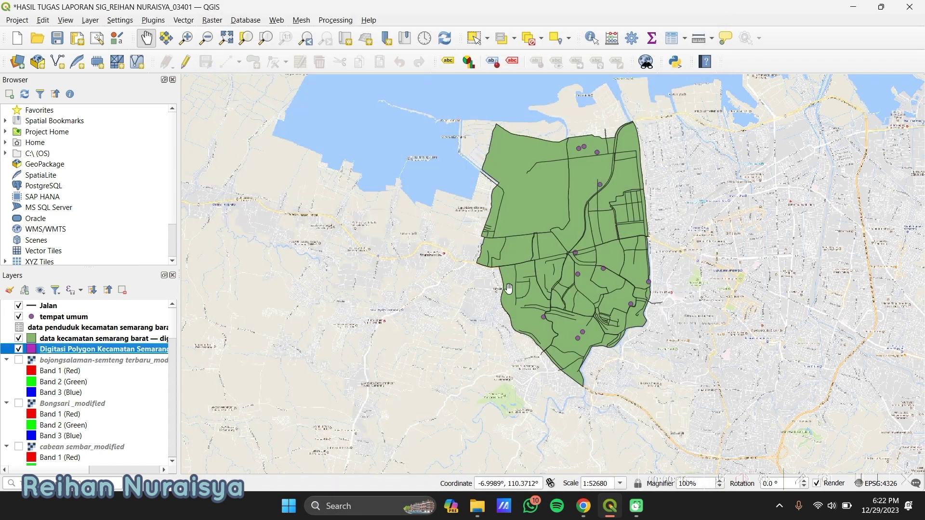
{"action": "left_click_drag", "start_coordinate": [582, 257], "coordinate": [508, 274]}
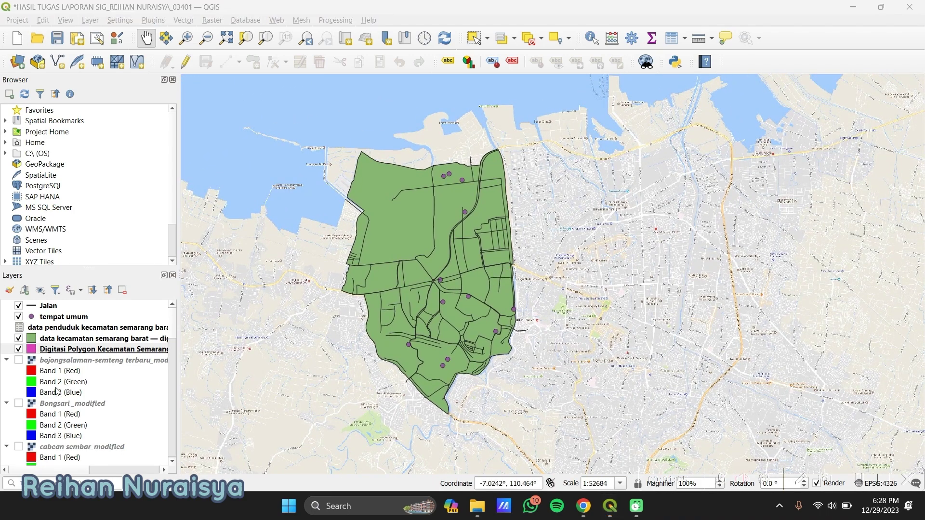
{"action": "left_click", "coordinate": [97, 350]}
{"action": "right_click", "coordinate": [98, 350]}
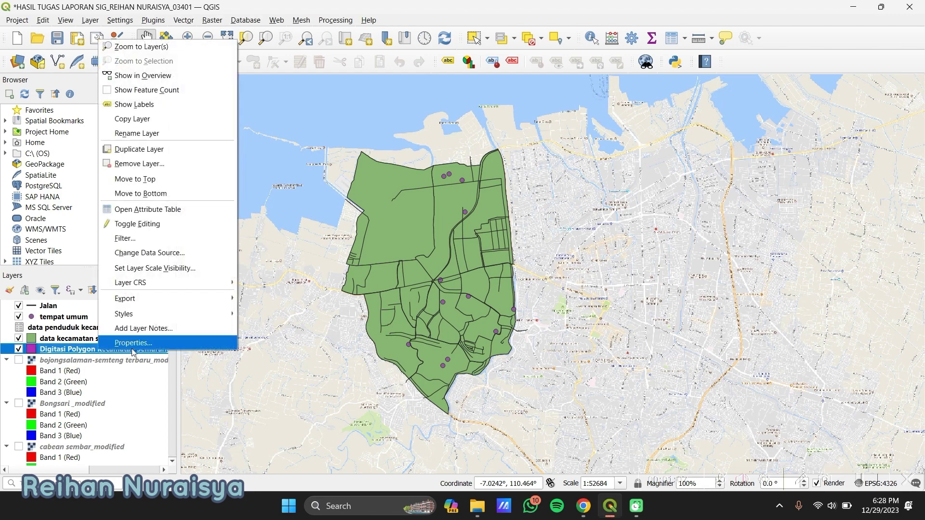
{"action": "left_click", "coordinate": [133, 348]}
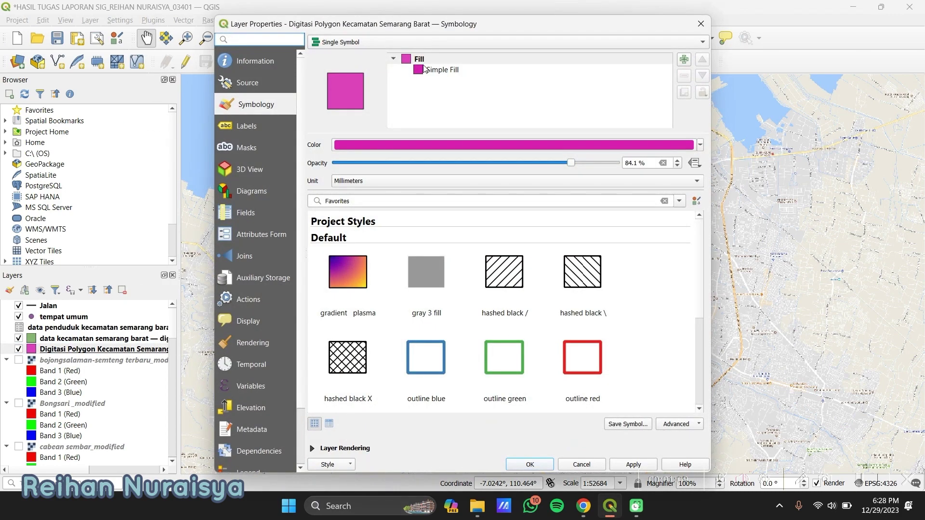
{"action": "left_click", "coordinate": [424, 45]}
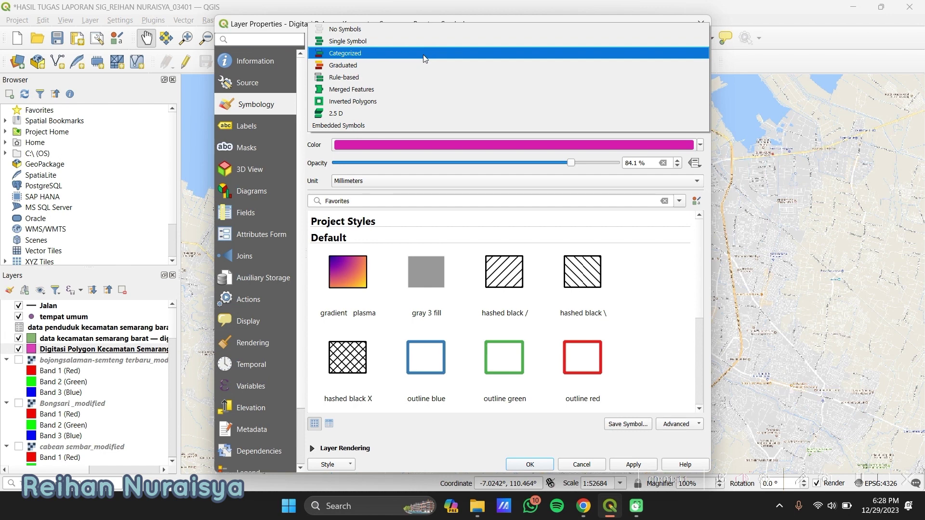
{"action": "left_click", "coordinate": [424, 54]}
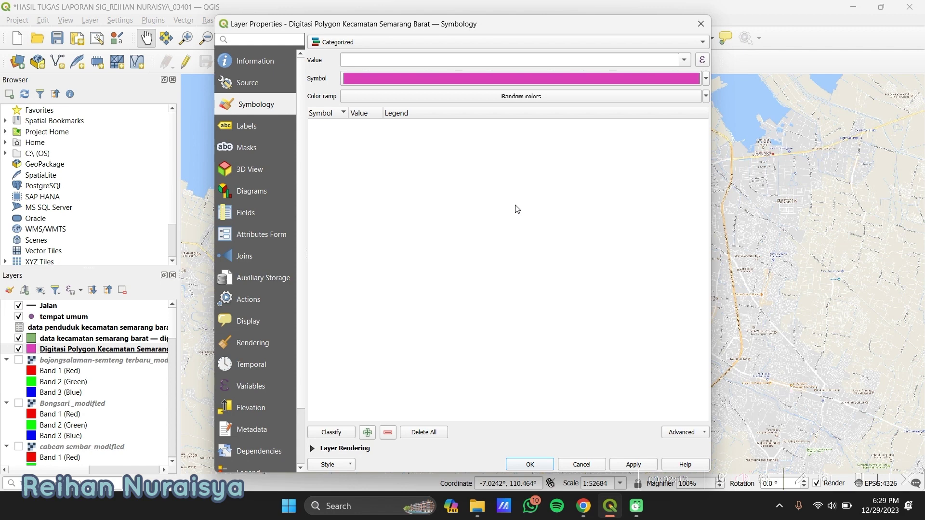
- Set the kelurahan field as the value for the categorized symbology
{"action": "left_click", "coordinate": [677, 79]}
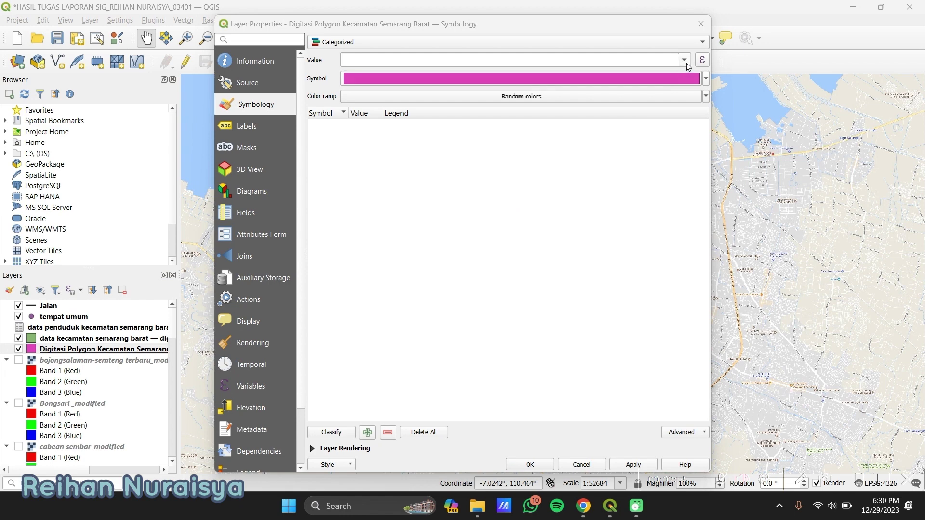
{"action": "left_click", "coordinate": [686, 63]}
{"action": "left_click", "coordinate": [519, 102]}
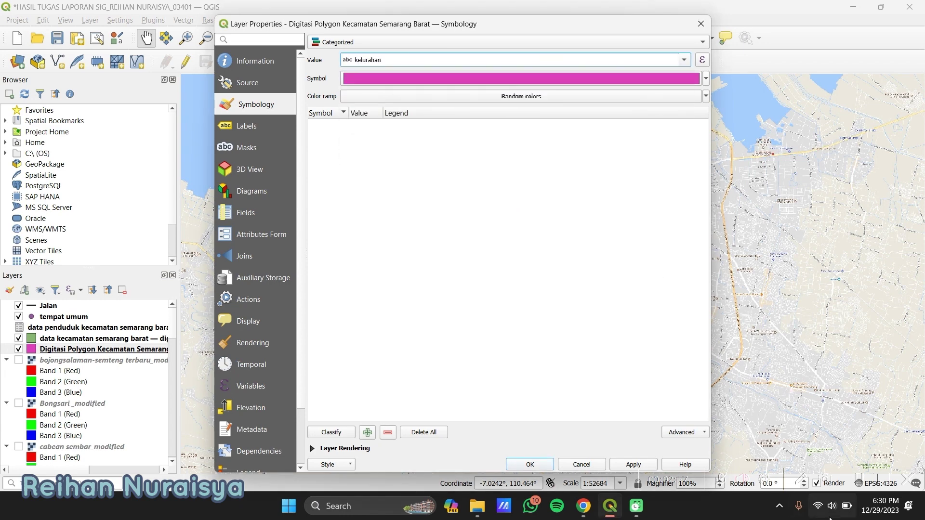
{"action": "left_click", "coordinate": [857, 481]}
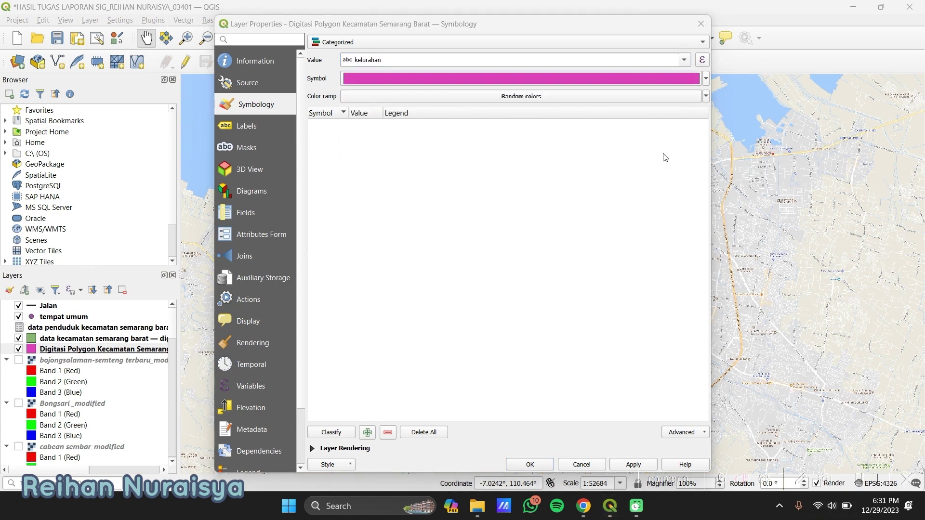
{"action": "left_click", "coordinate": [702, 60]}
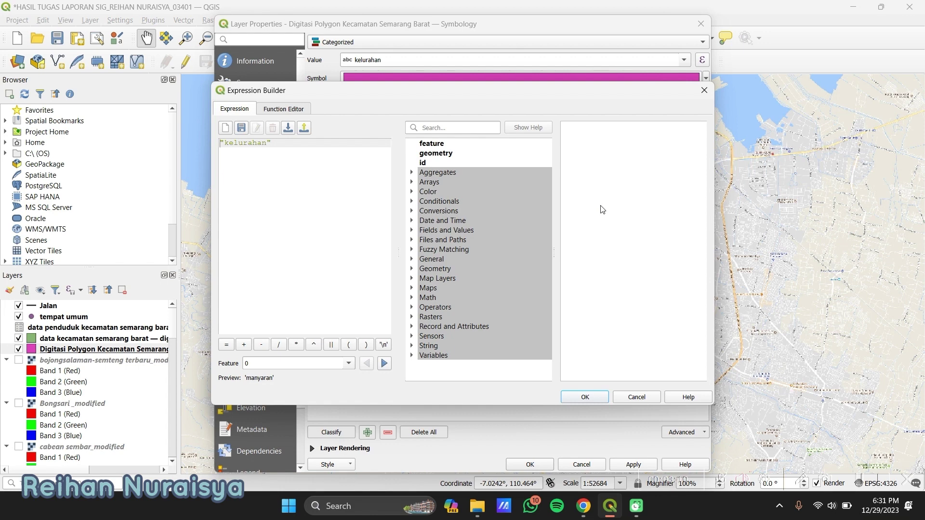
{"action": "left_click", "coordinate": [705, 90]}
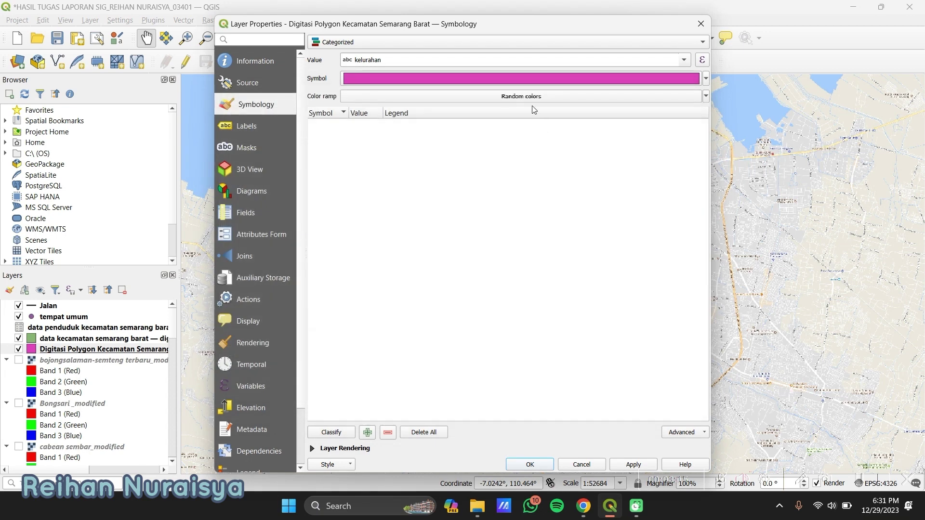
- Try the Magma color ramp for the categories, and return to the random color ramp
{"action": "left_click", "coordinate": [514, 99]}
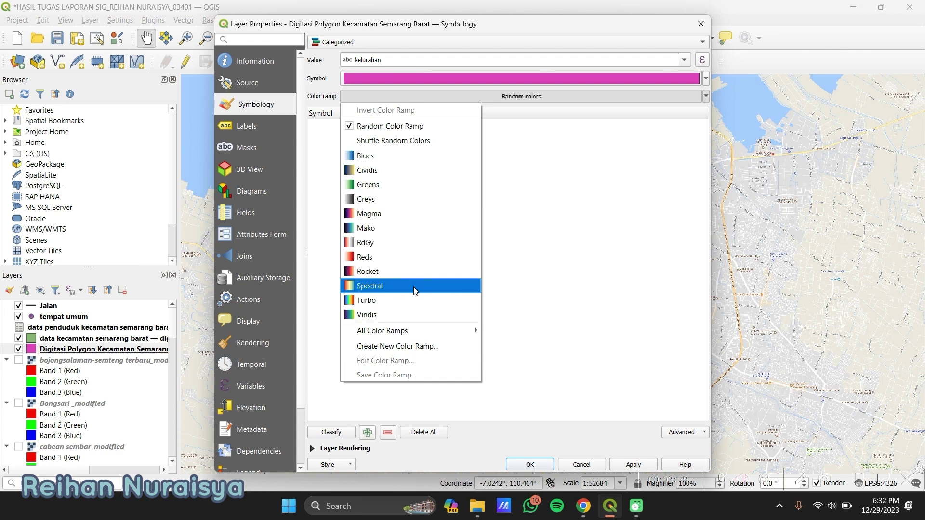
{"action": "mouse_move", "coordinate": [431, 336]}
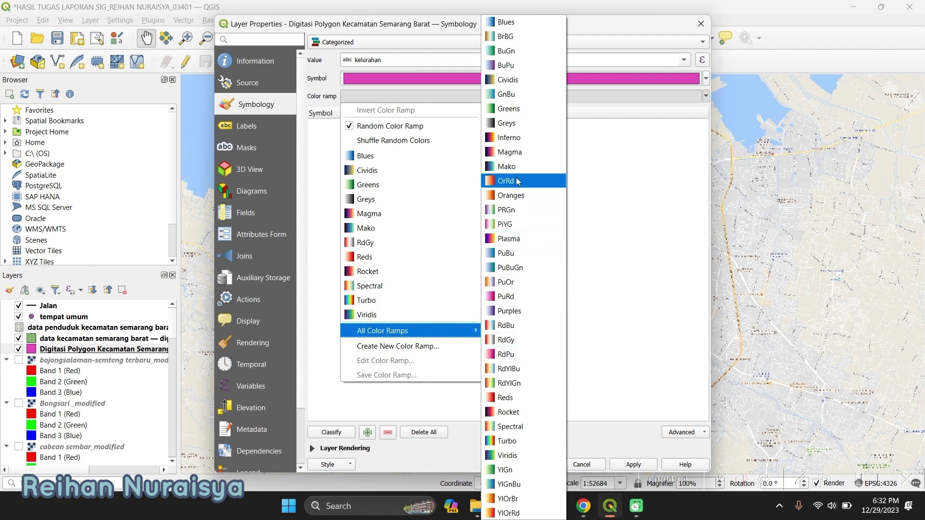
{"action": "left_click", "coordinate": [520, 158]}
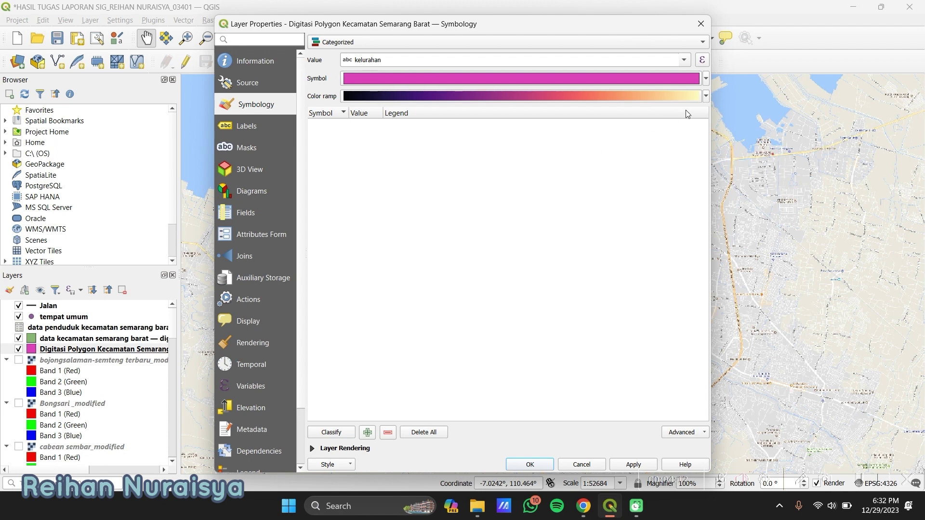
{"action": "left_click", "coordinate": [706, 96]}
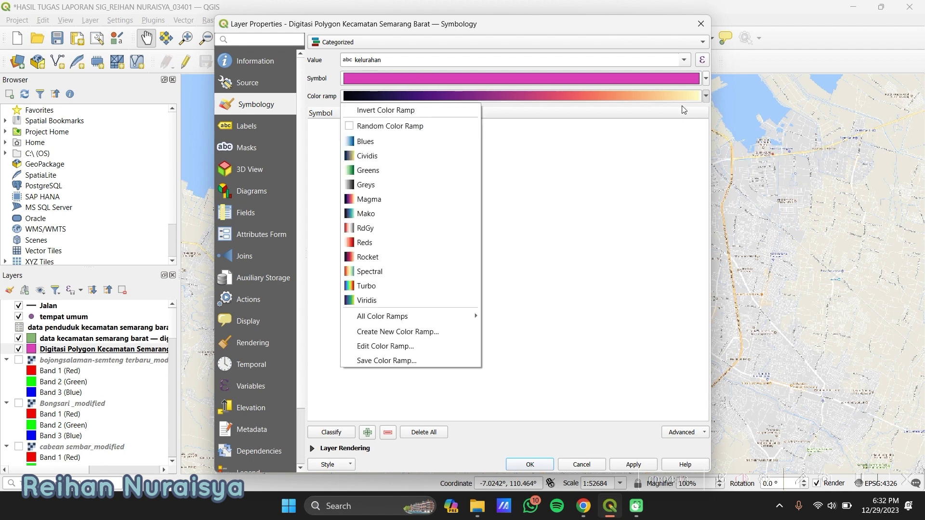
{"action": "left_click", "coordinate": [386, 129]}
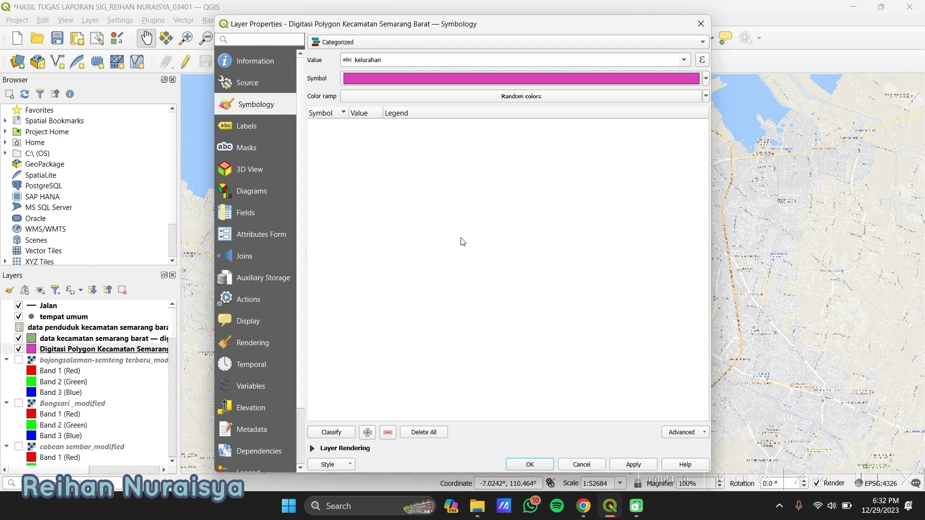
- Classify and apply the kelurahan categories with random colors, and hide the overlying data kecamatan semarang barat layer
{"action": "left_click", "coordinate": [329, 434]}
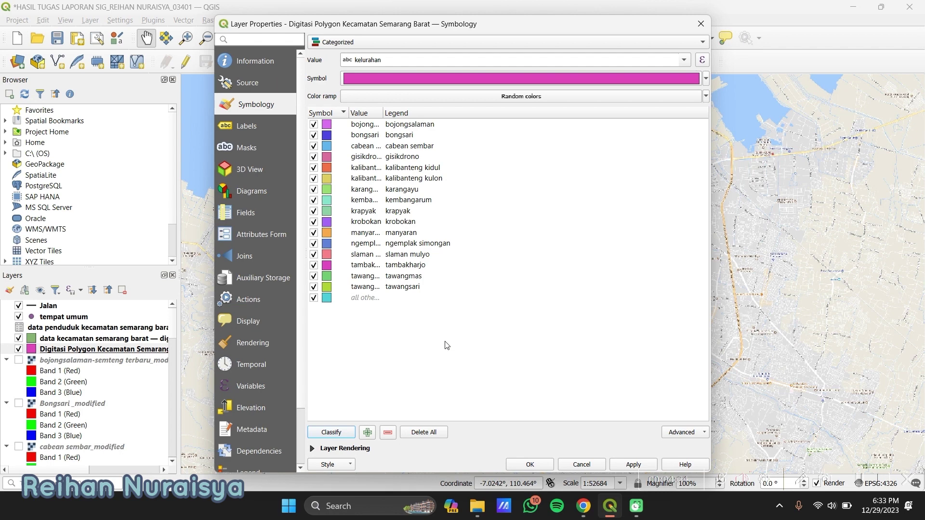
{"action": "left_click", "coordinate": [858, 483]}
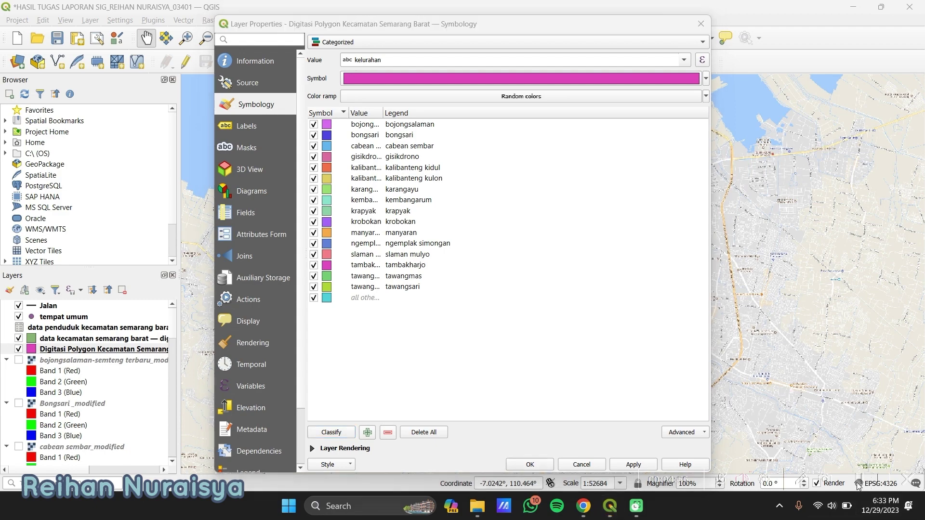
{"action": "left_click", "coordinate": [615, 466]}
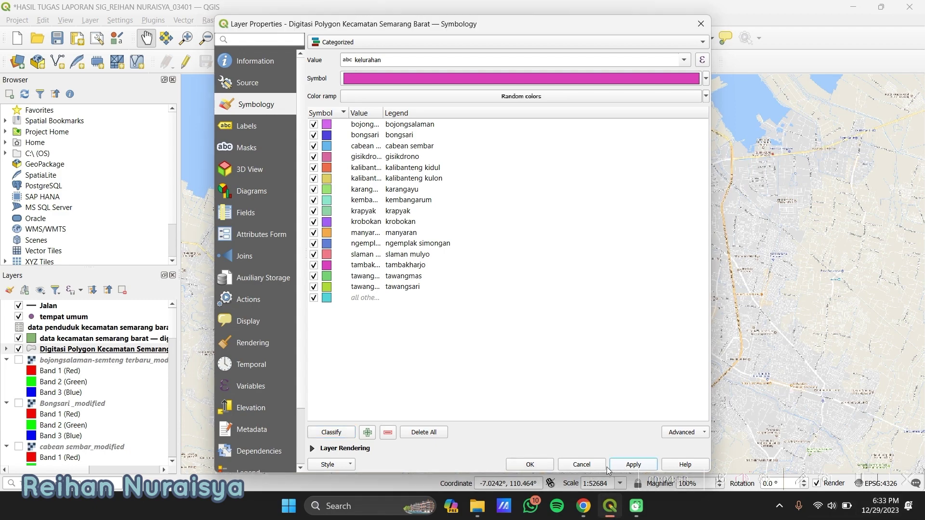
{"action": "left_click", "coordinate": [528, 468]}
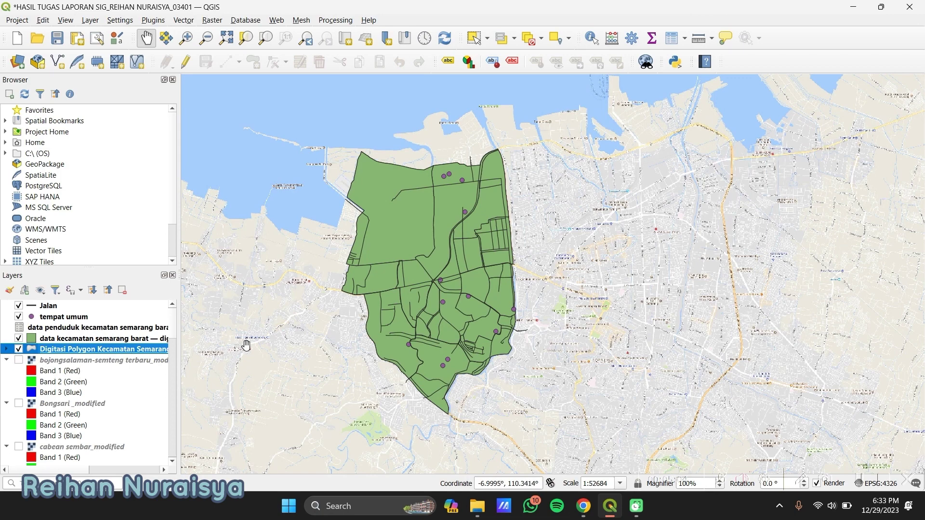
{"action": "left_click", "coordinate": [18, 339]}
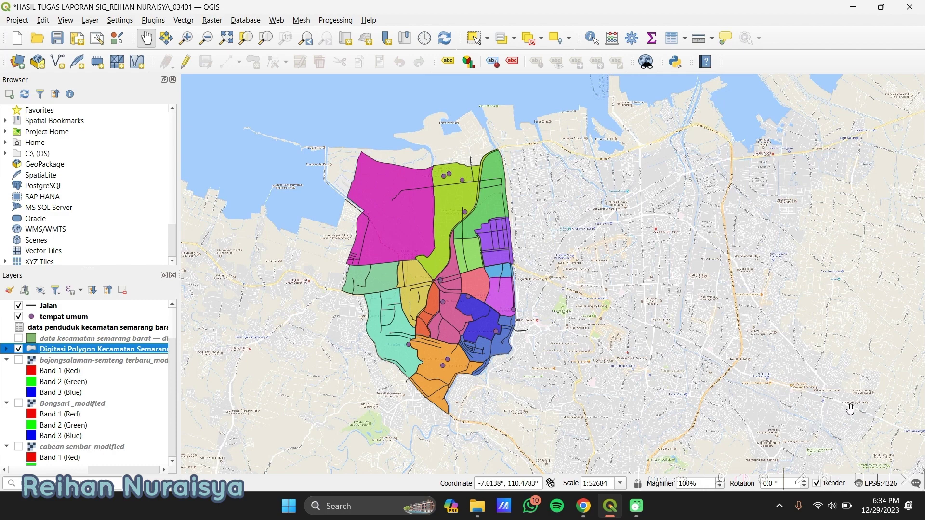
{"action": "left_click", "coordinate": [858, 482]}
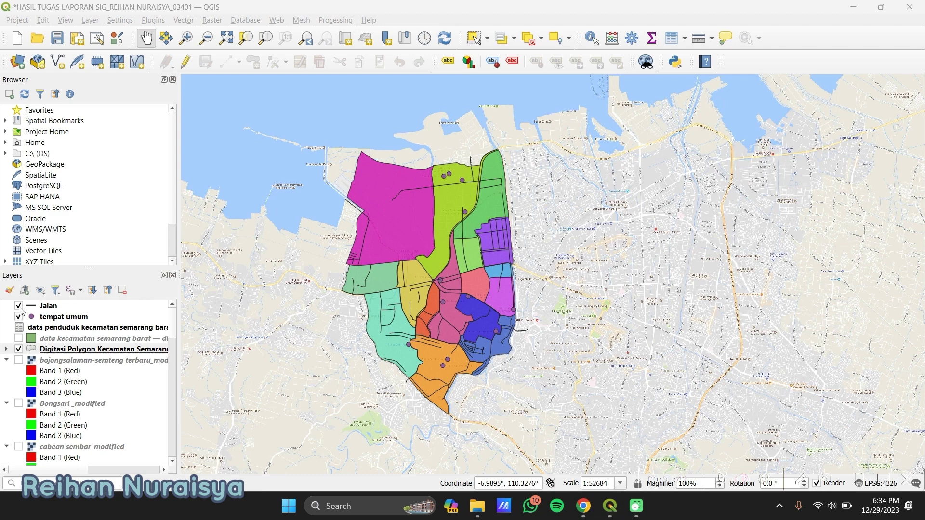
- Hide the Jalan and tempat umum layers to view the categorized polygons alone, and show both layers again
{"action": "left_click", "coordinate": [19, 306]}
{"action": "left_click", "coordinate": [20, 318]}
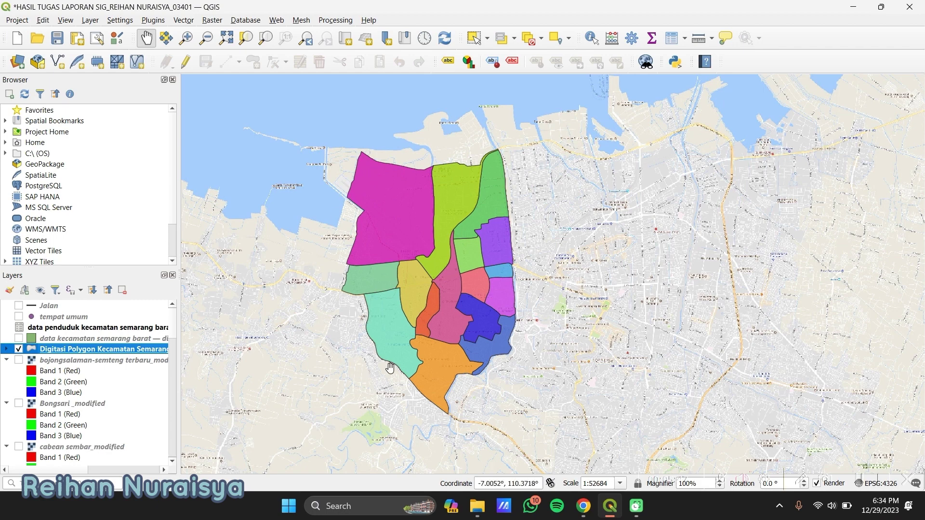
{"action": "left_click", "coordinate": [18, 306]}
{"action": "left_click", "coordinate": [18, 317]}
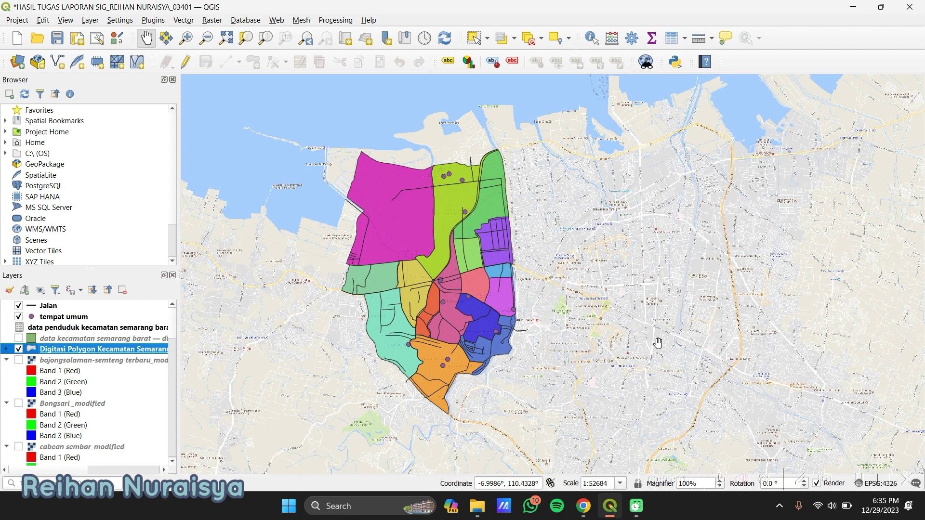
{"action": "left_click", "coordinate": [860, 480]}
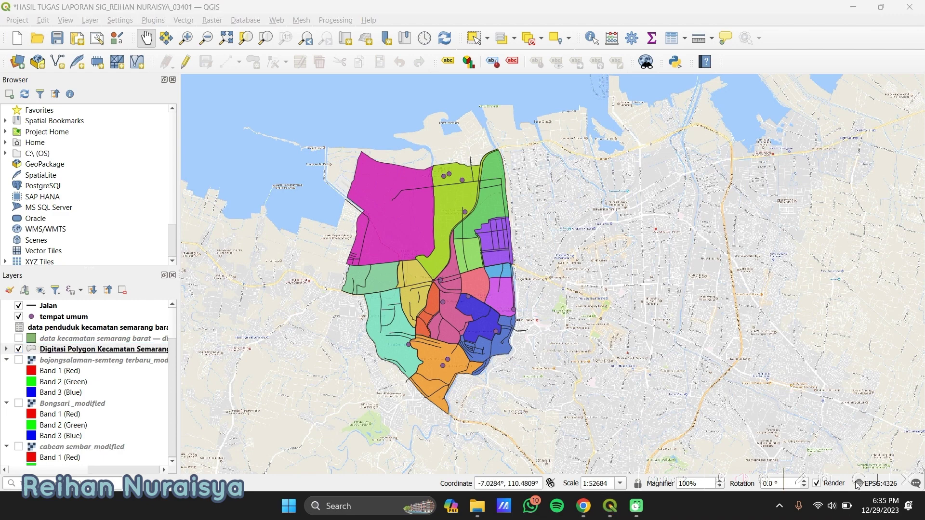
- Change the Digitasi Polygon Kecamatan Semarang Barat layer's symbology to Graduated with jumlah_L_19 as the value
{"action": "right_click", "coordinate": [47, 351]}
{"action": "left_click", "coordinate": [67, 343]}
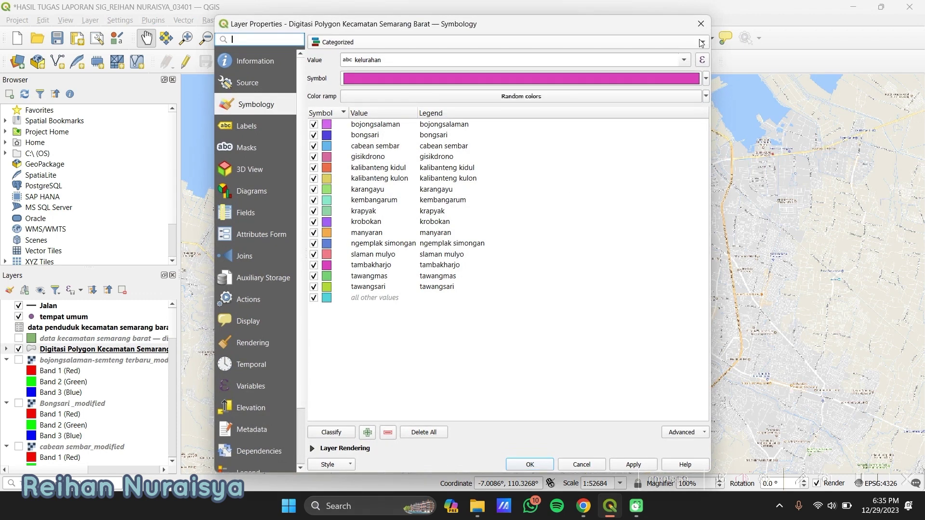
{"action": "left_click", "coordinate": [704, 41]}
{"action": "left_click", "coordinate": [653, 55]}
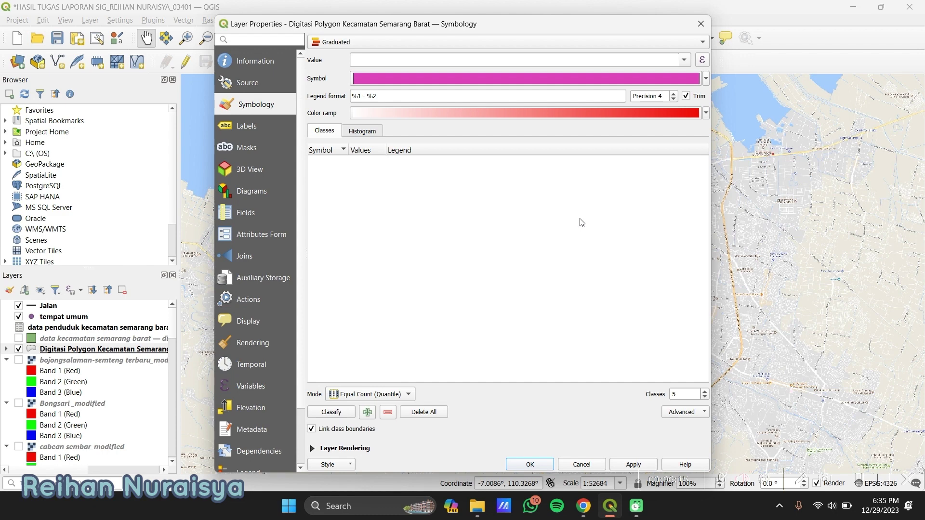
{"action": "left_click", "coordinate": [684, 60]}
{"action": "left_click", "coordinate": [671, 155]}
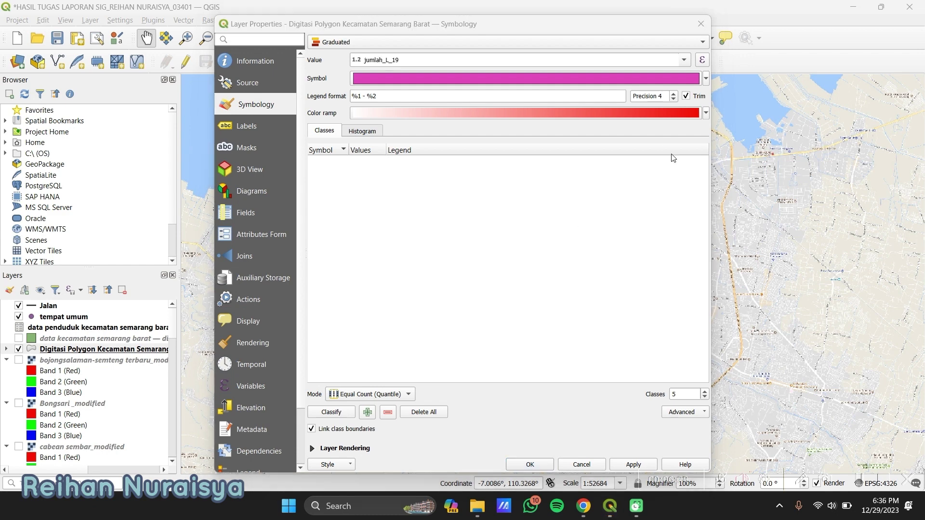
{"action": "left_click", "coordinate": [684, 65]}
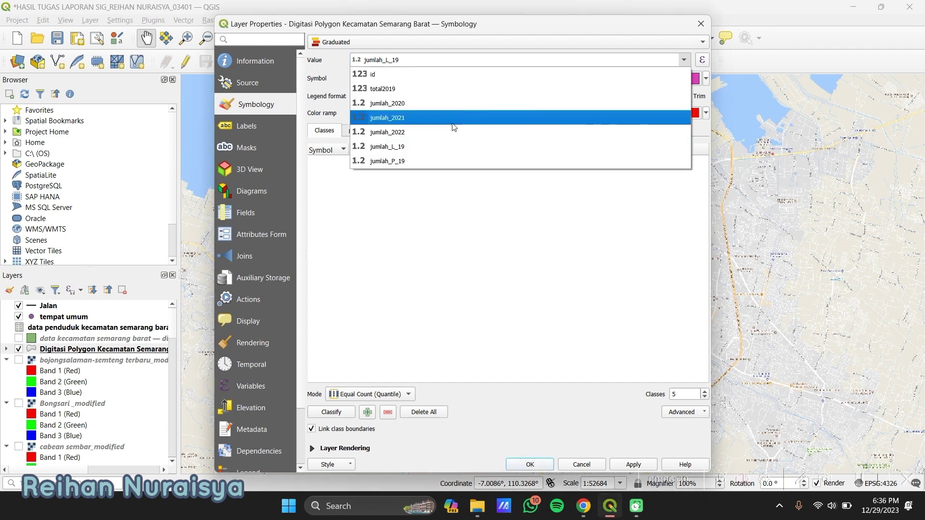
{"action": "left_click", "coordinate": [438, 147]}
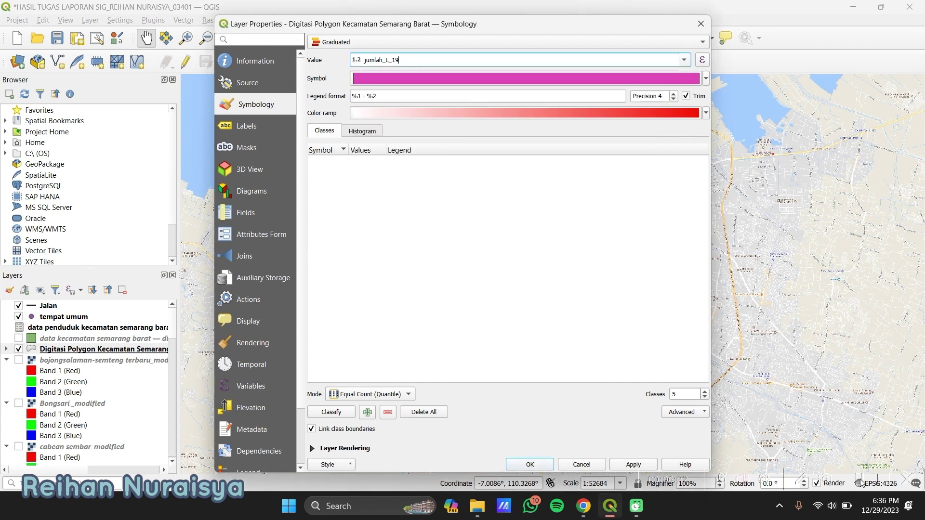
- Choose the Blues color ramp and the Equal Count (Quantile) mode for the graduated symbology
{"action": "left_click", "coordinate": [706, 114]}
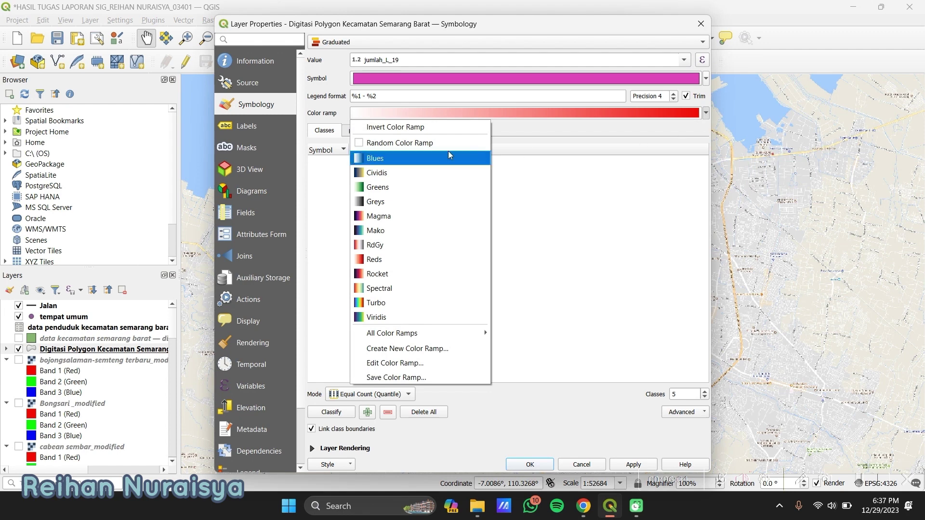
{"action": "left_click", "coordinate": [438, 159]}
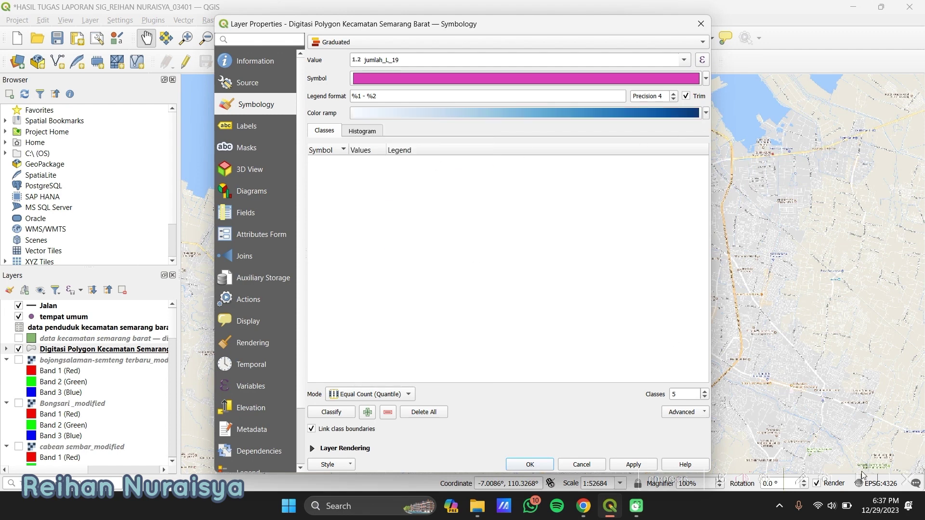
{"action": "left_click", "coordinate": [406, 397]}
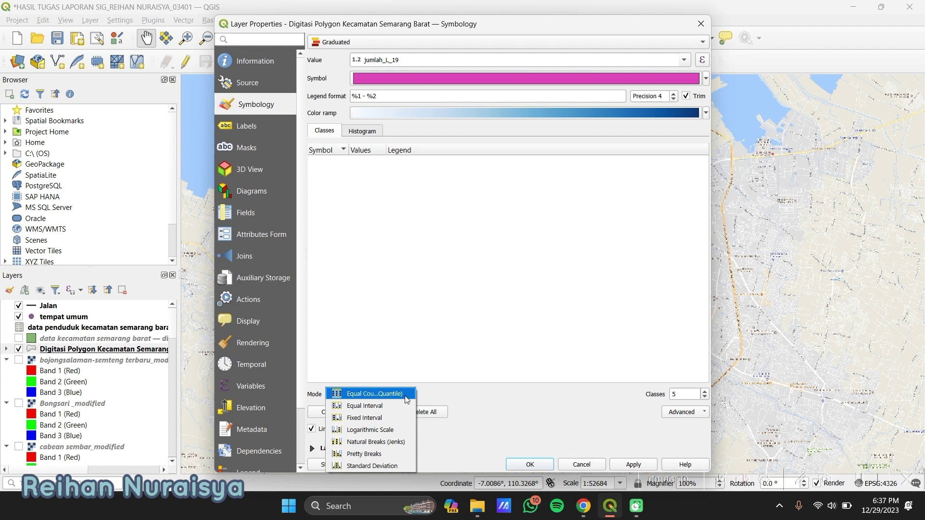
{"action": "left_click", "coordinate": [406, 395]}
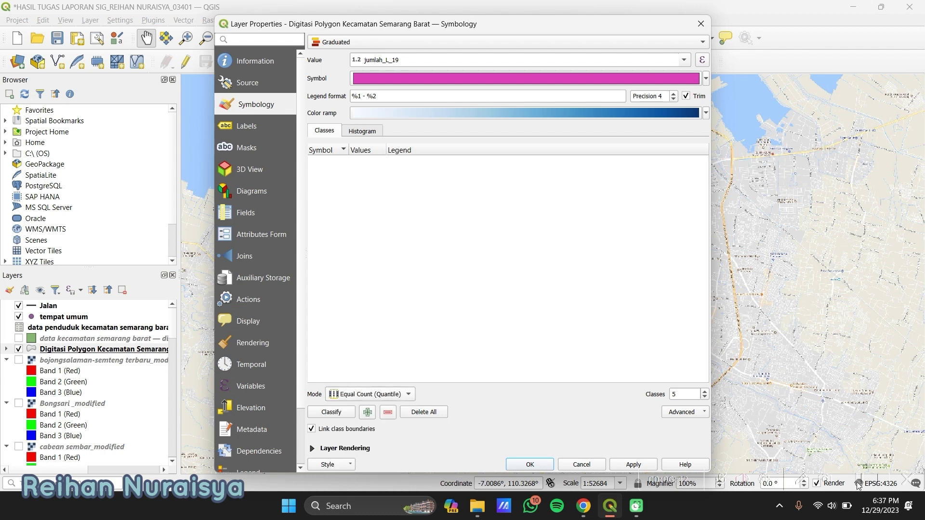
- Set the graduated symbology to 3 classes, and apply it to the layer
{"action": "left_click", "coordinate": [705, 392]}
{"action": "left_click", "coordinate": [705, 397]}
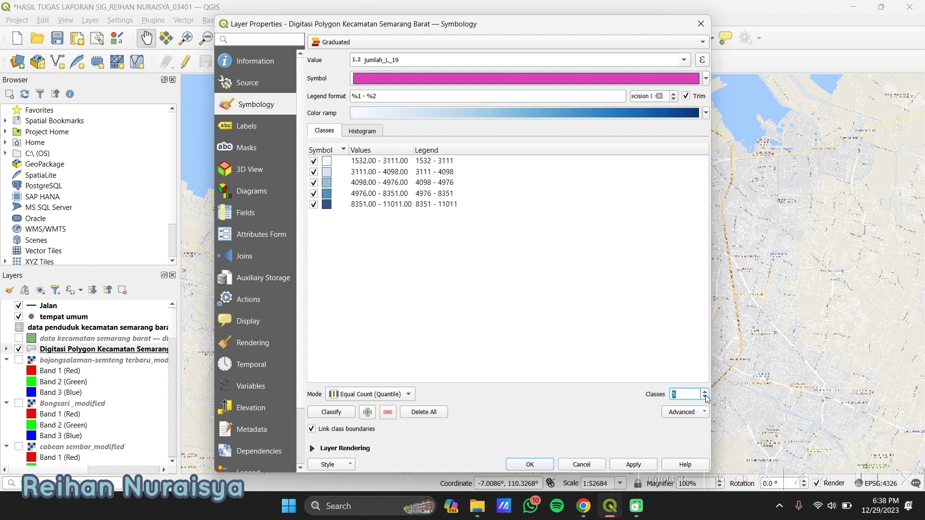
{"action": "left_click", "coordinate": [705, 398]}
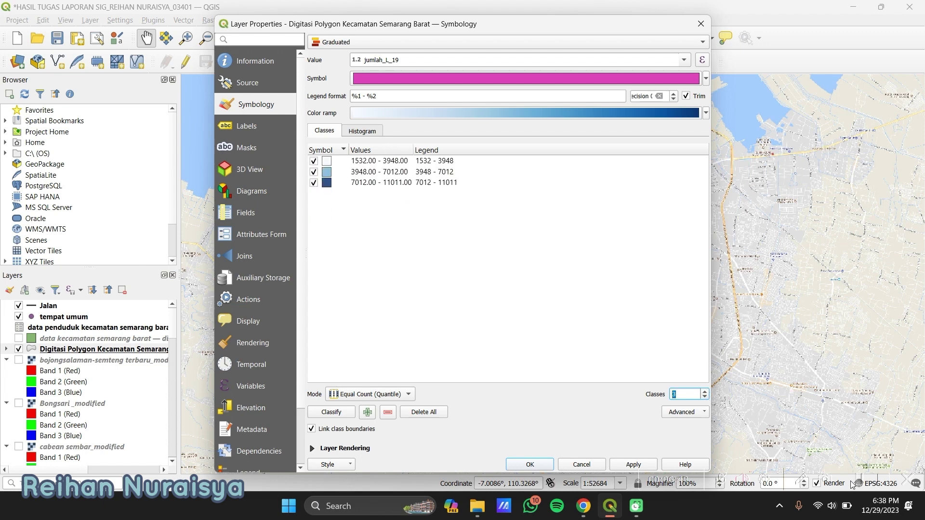
{"action": "left_click", "coordinate": [624, 467]}
{"action": "left_click", "coordinate": [529, 465]}
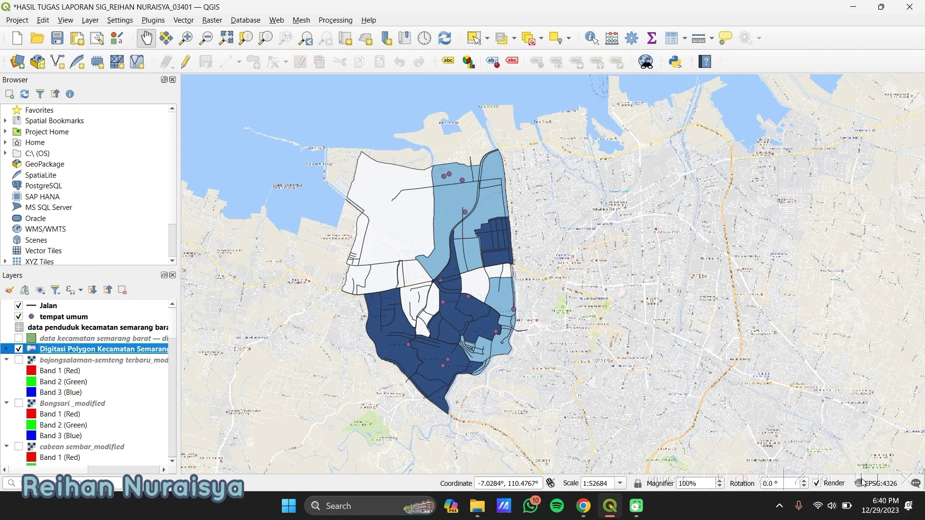
{"action": "left_click_drag", "start_coordinate": [556, 320], "coordinate": [617, 323]}
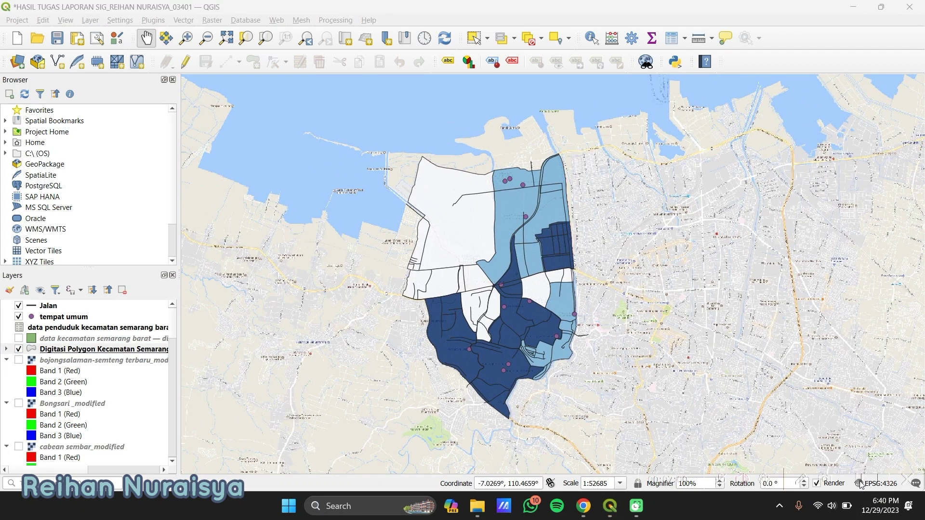
{"action": "right_click", "coordinate": [63, 351]}
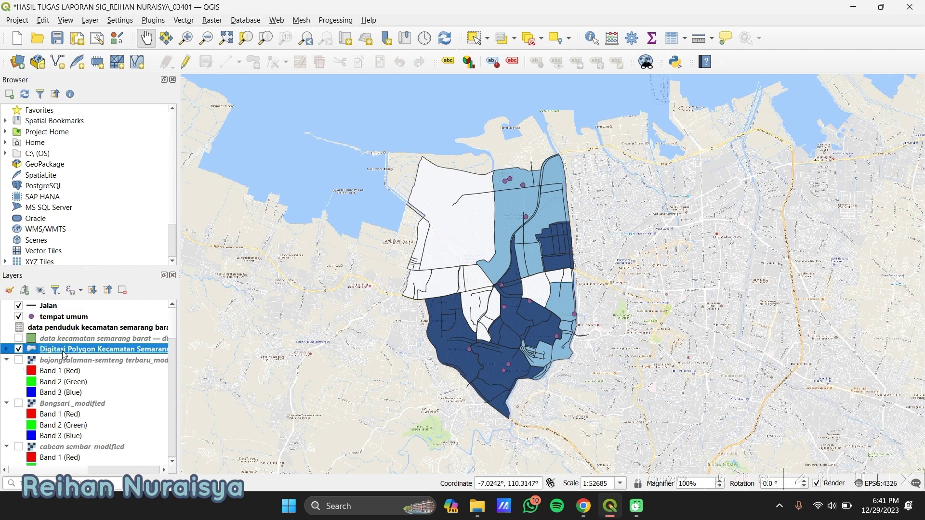
{"action": "left_click", "coordinate": [82, 349]}
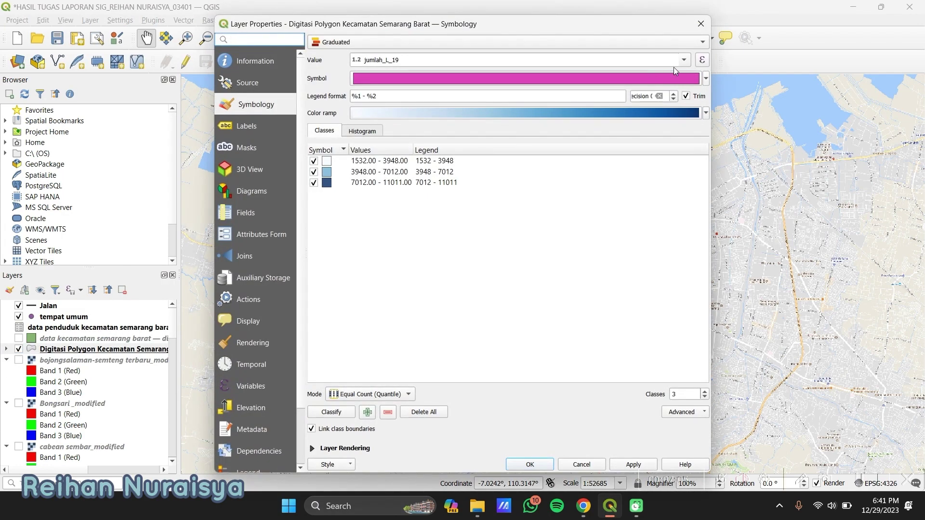
{"action": "left_click", "coordinate": [704, 42]}
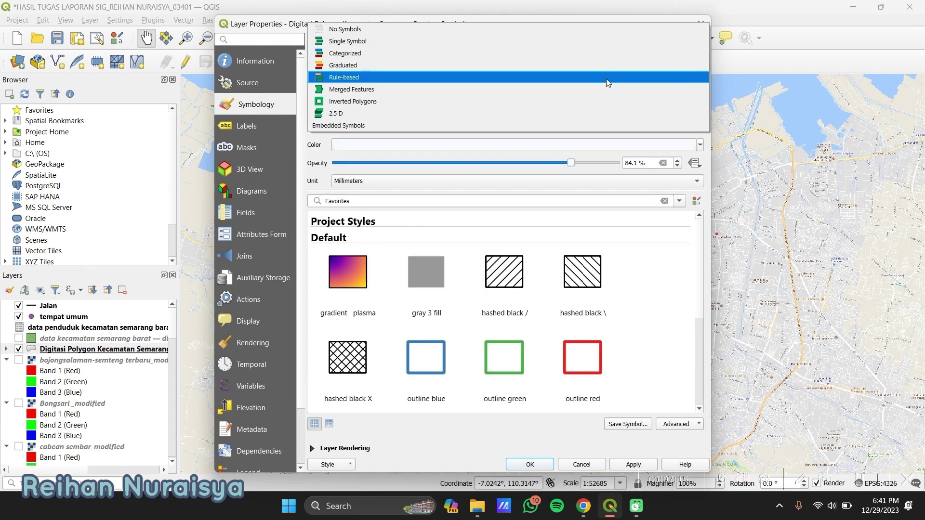
{"action": "left_click", "coordinate": [607, 78]}
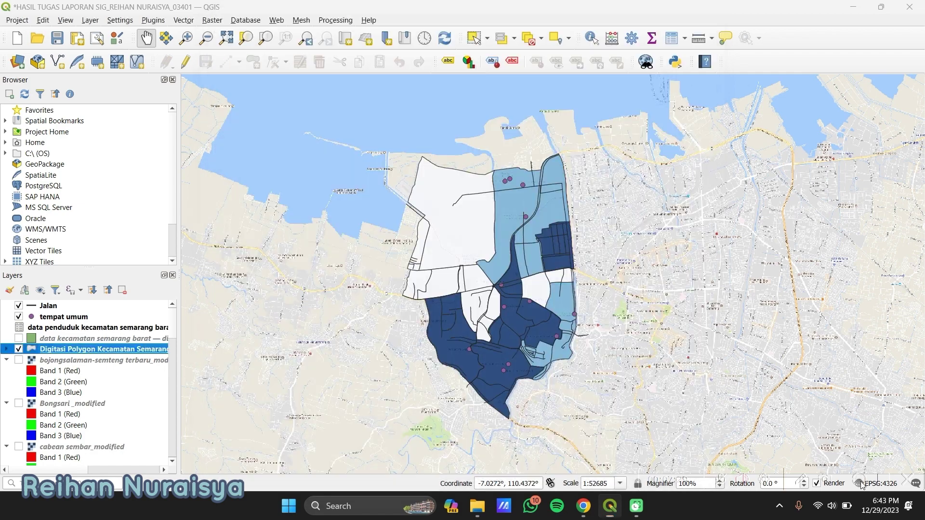
- Switch the symbology of the Digitasi Polygon Kecamatan Semarang Barat layer to Rule-based
{"action": "right_click", "coordinate": [116, 354]}
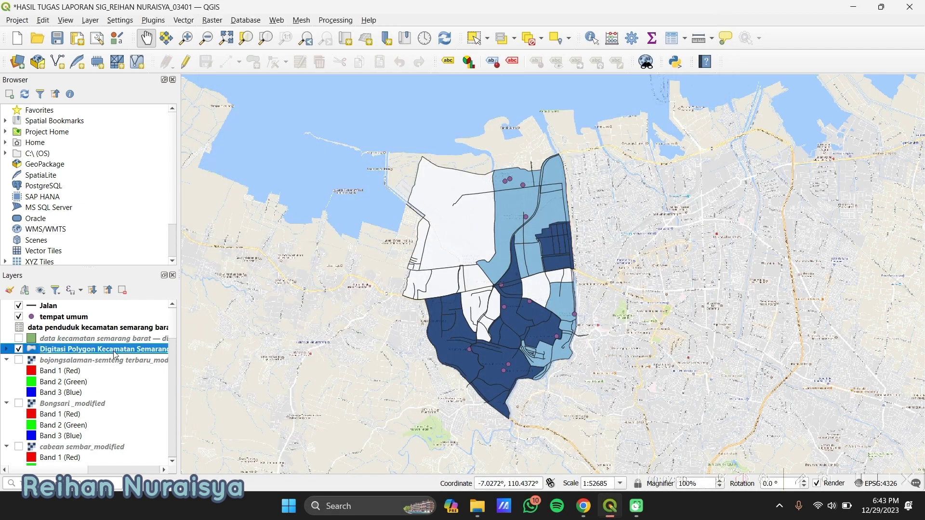
{"action": "left_click", "coordinate": [140, 344]}
{"action": "left_click", "coordinate": [436, 42]}
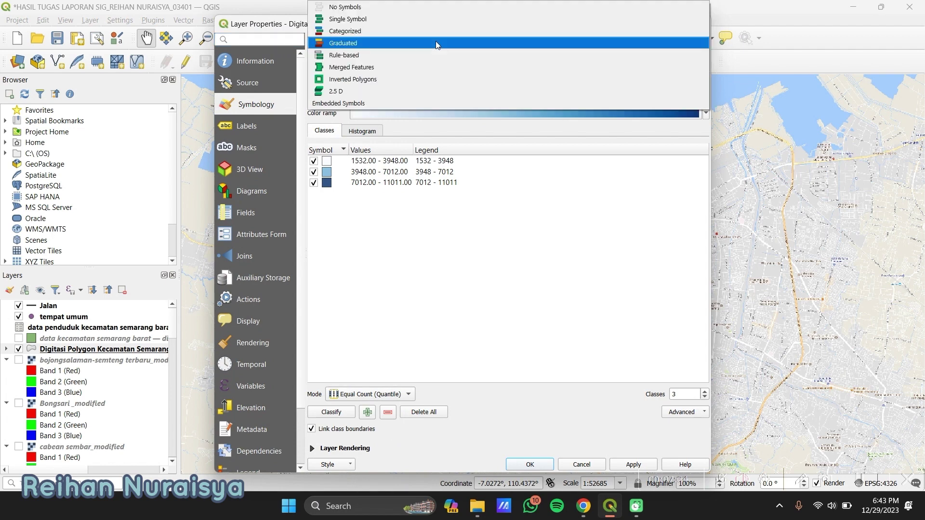
{"action": "left_click", "coordinate": [432, 54]}
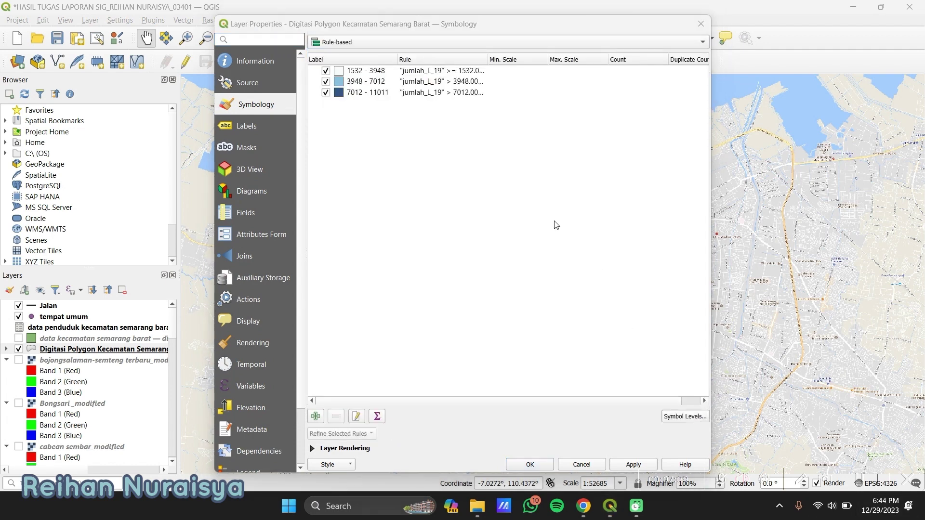
- Remove all three existing population-range rules from the layer's rule list
{"action": "left_click", "coordinate": [403, 92]}
{"action": "left_click", "coordinate": [402, 71], "text": "shift"}
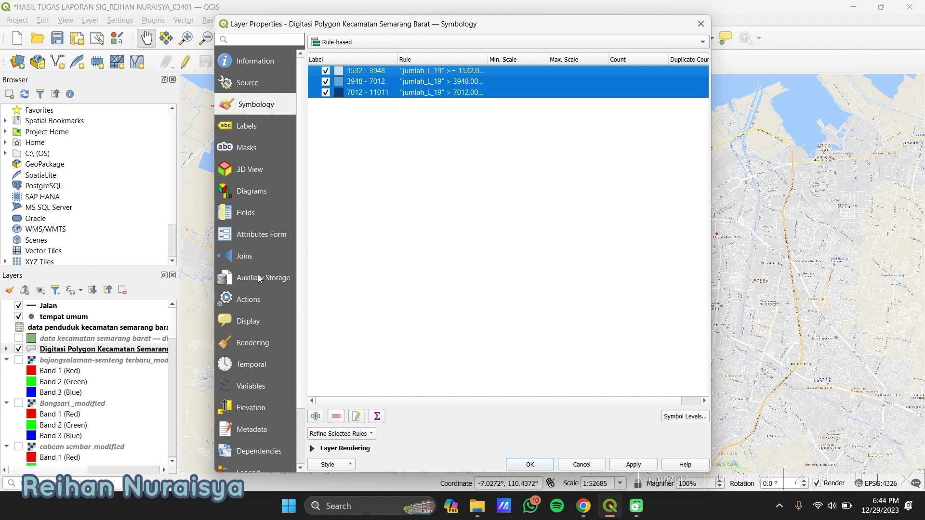
{"action": "left_click", "coordinate": [338, 417]}
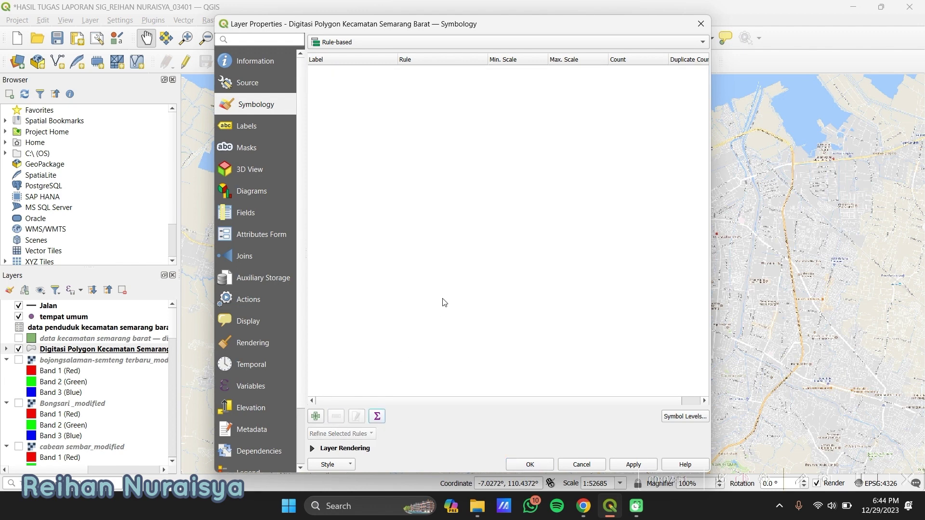
- Add a new symbology rule and label it "lahan"
{"action": "left_click", "coordinate": [316, 417]}
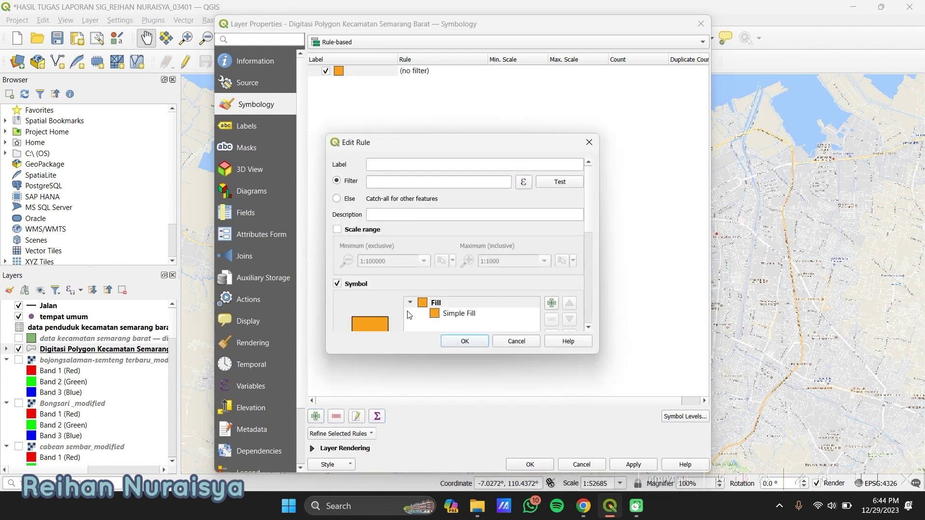
{"action": "left_click", "coordinate": [419, 168]}
{"action": "type", "text": "han"}
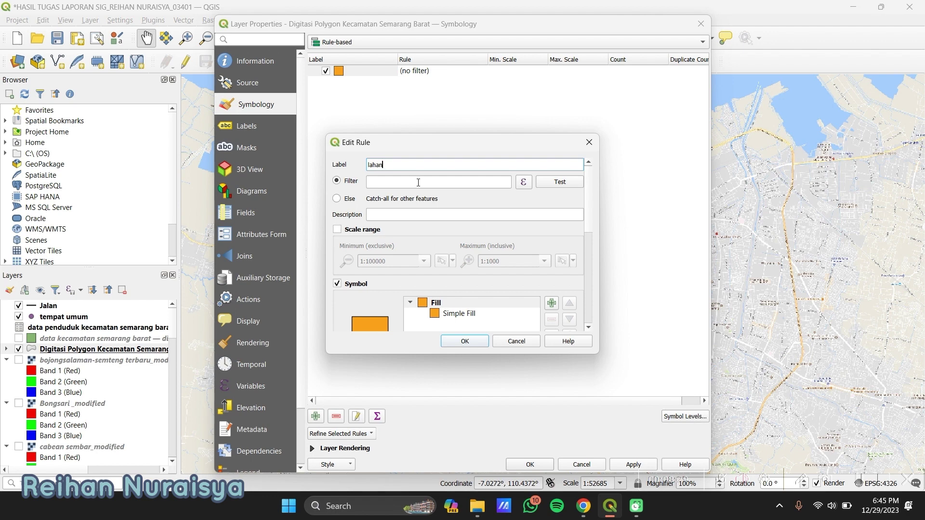
- Build the rule's filter expression "kelurahan" = 'bongsari' from the layer's field and its unique values
{"action": "left_click", "coordinate": [527, 186]}
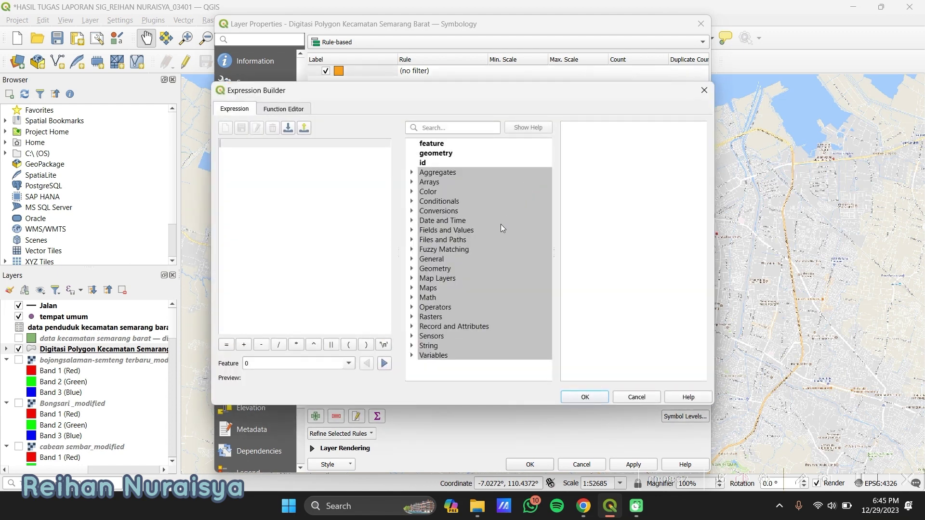
{"action": "left_click", "coordinate": [413, 231]}
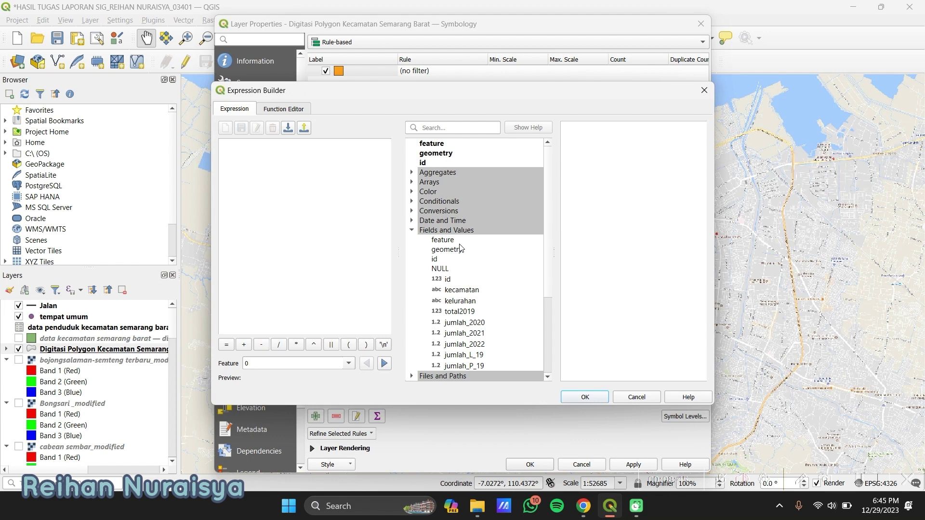
{"action": "scroll", "coordinate": [483, 279], "scroll_direction": "down", "scroll_amount": 1}
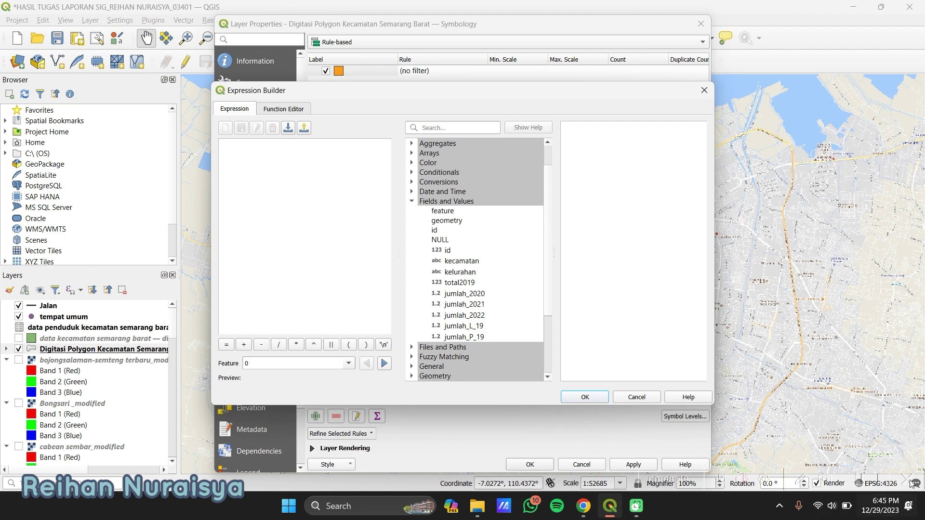
{"action": "left_click", "coordinate": [482, 275]}
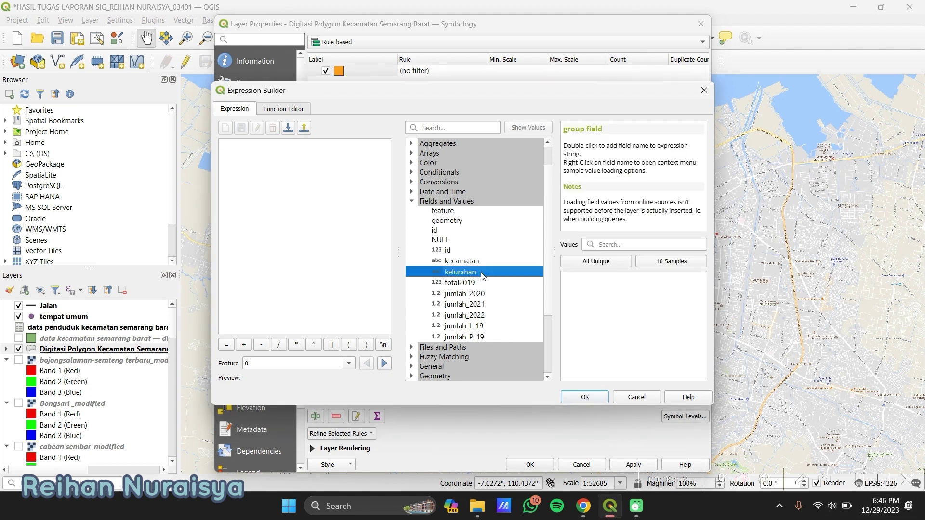
{"action": "double_click", "coordinate": [481, 273]}
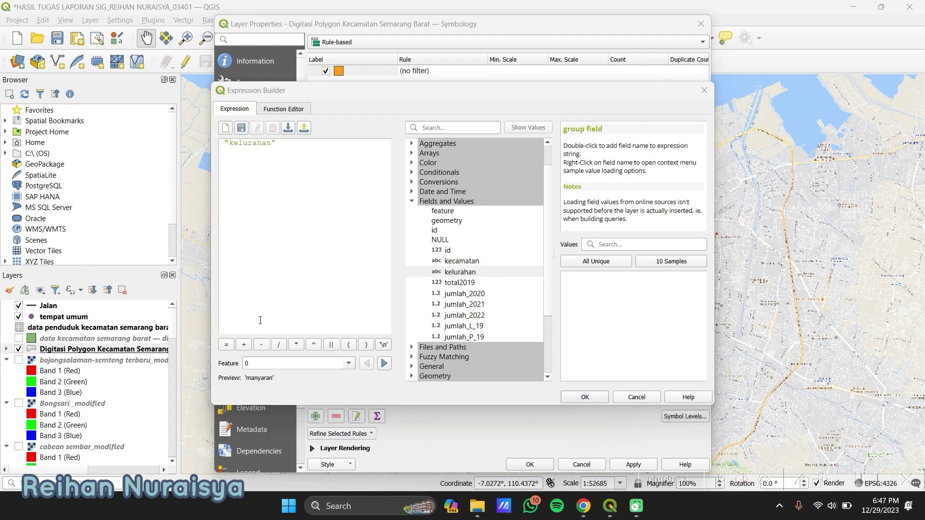
{"action": "left_click", "coordinate": [226, 345]}
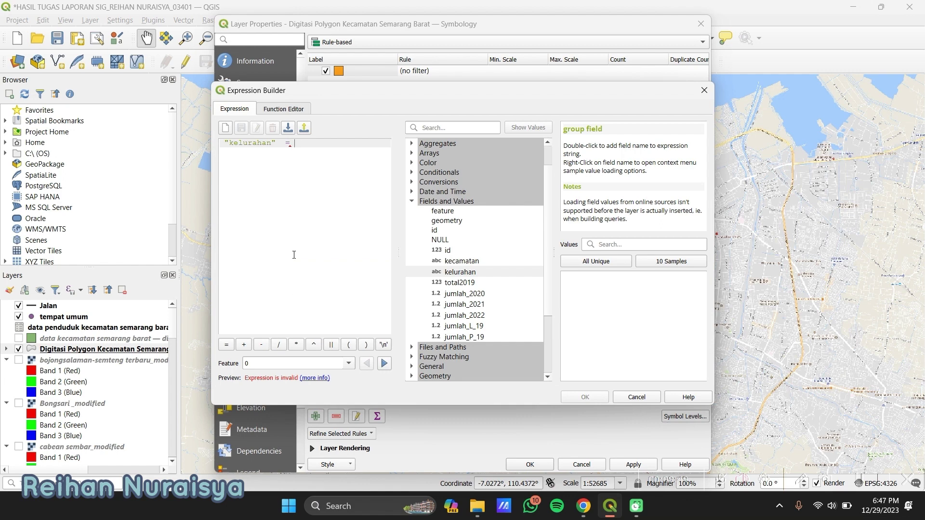
{"action": "left_click", "coordinate": [596, 261]}
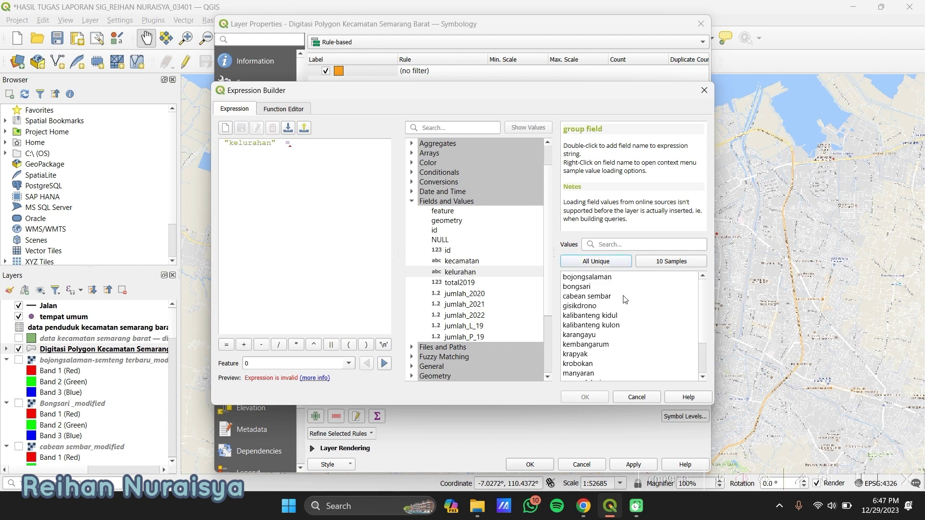
{"action": "left_click", "coordinate": [673, 264]}
{"action": "left_click", "coordinate": [626, 265]}
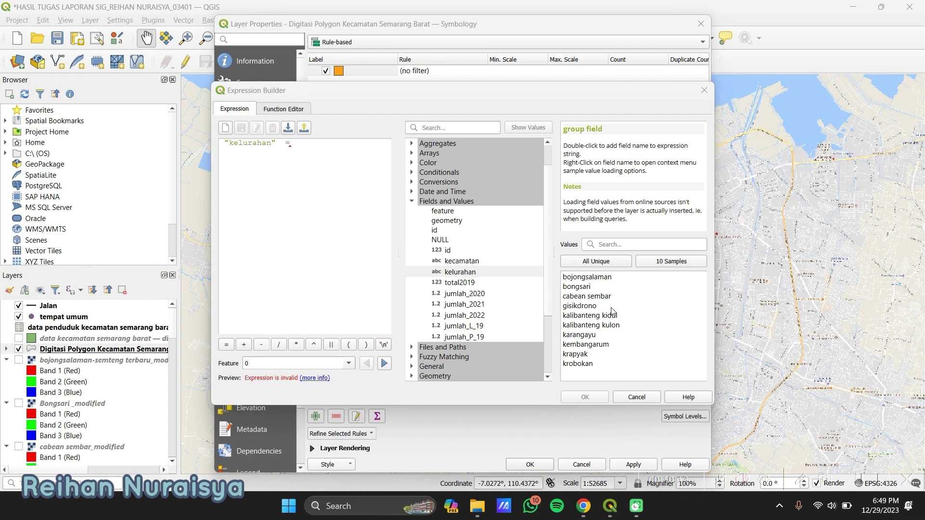
{"action": "double_click", "coordinate": [585, 287]}
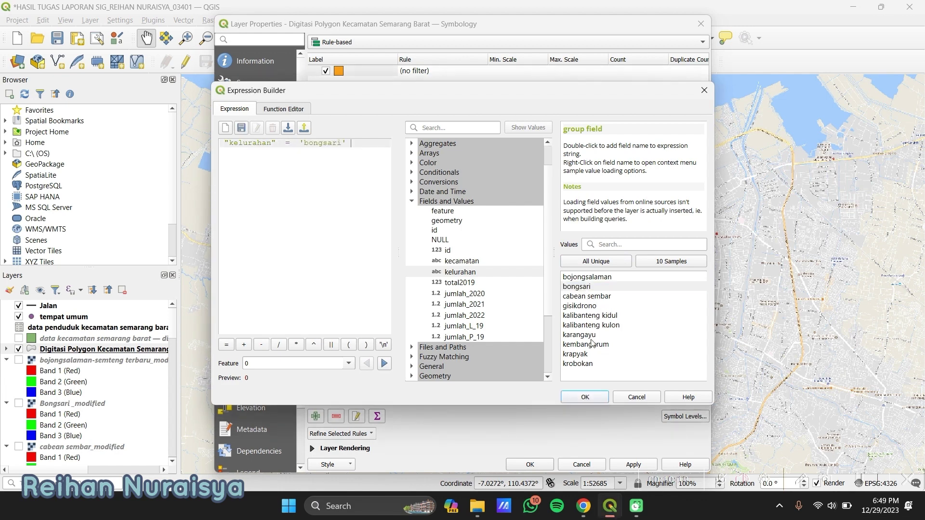
{"action": "left_click", "coordinate": [585, 397]}
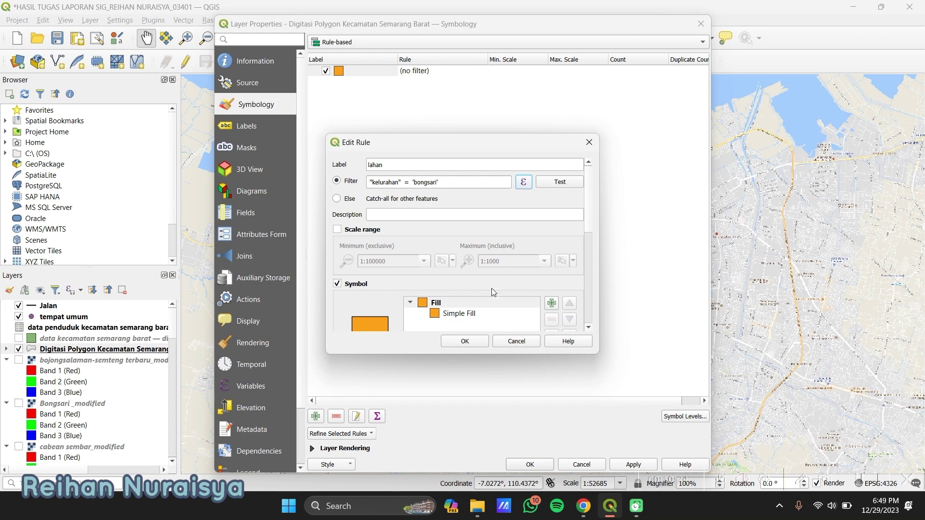
- Give the lahan rule the "hashed black \" fill symbol and apply the rule-based style to the layer
{"action": "scroll", "coordinate": [491, 288], "scroll_direction": "down", "scroll_amount": 5}
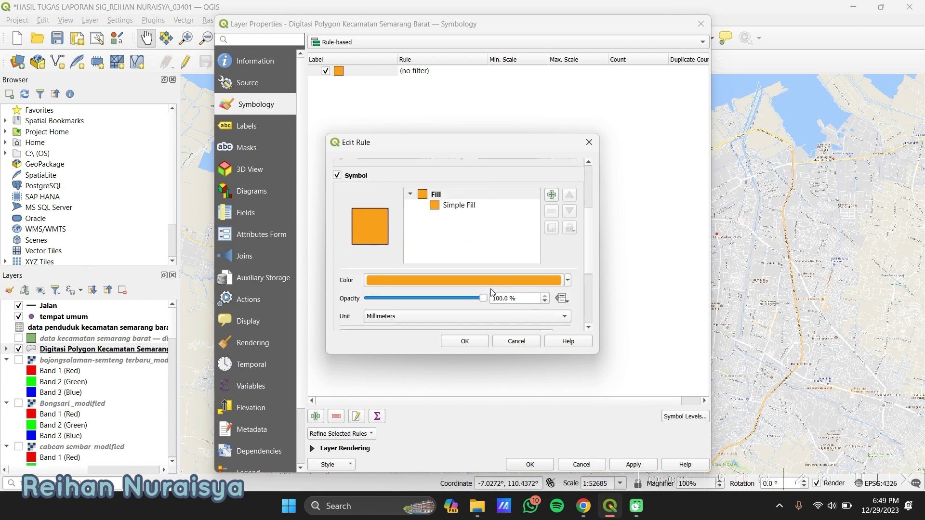
{"action": "scroll", "coordinate": [490, 288], "scroll_direction": "down", "scroll_amount": 3}
{"action": "scroll", "coordinate": [492, 293], "scroll_direction": "down", "scroll_amount": 2}
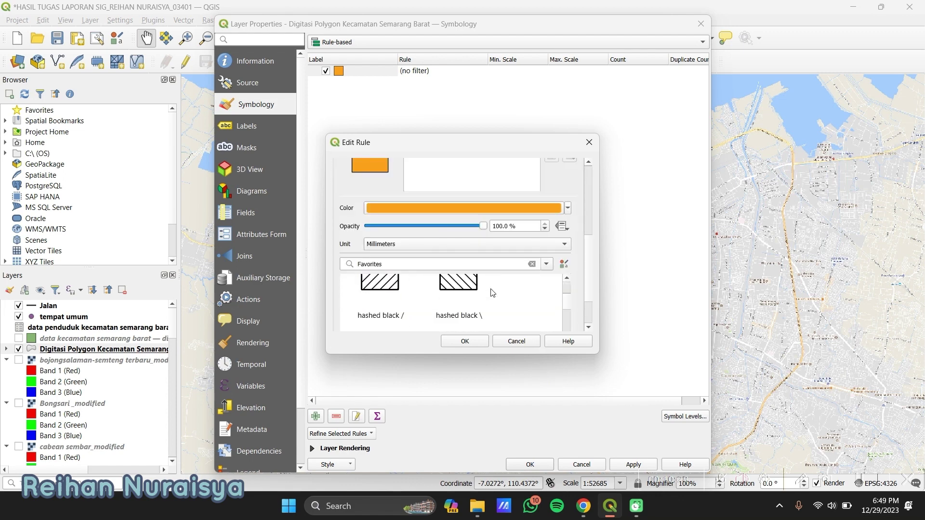
{"action": "scroll", "coordinate": [461, 288], "scroll_direction": "down", "scroll_amount": 2}
{"action": "scroll", "coordinate": [461, 288], "scroll_direction": "up", "scroll_amount": 2}
{"action": "left_click", "coordinate": [461, 295]}
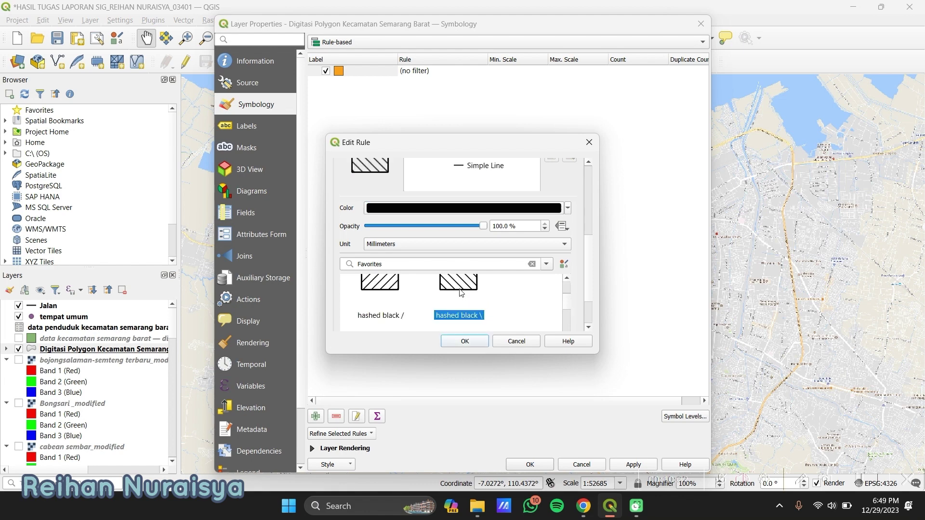
{"action": "scroll", "coordinate": [460, 294], "scroll_direction": "up", "scroll_amount": 1}
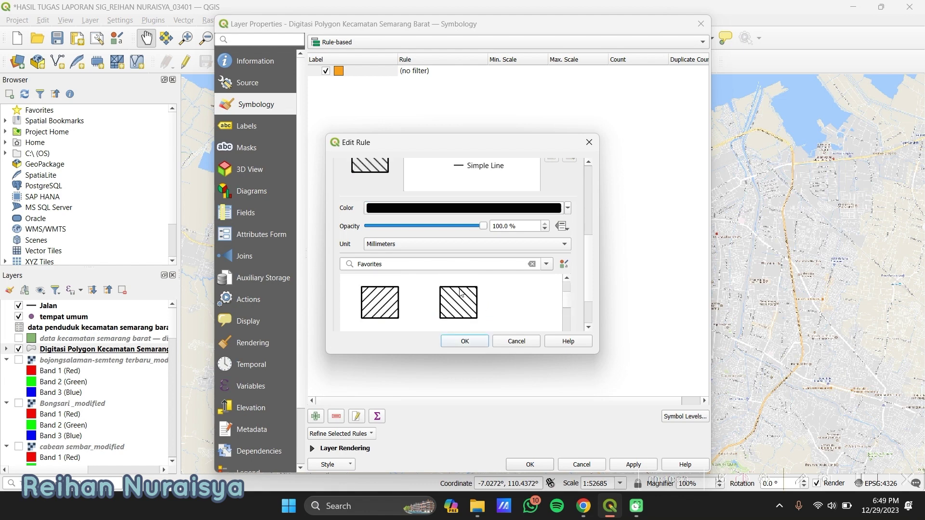
{"action": "left_click", "coordinate": [467, 344]}
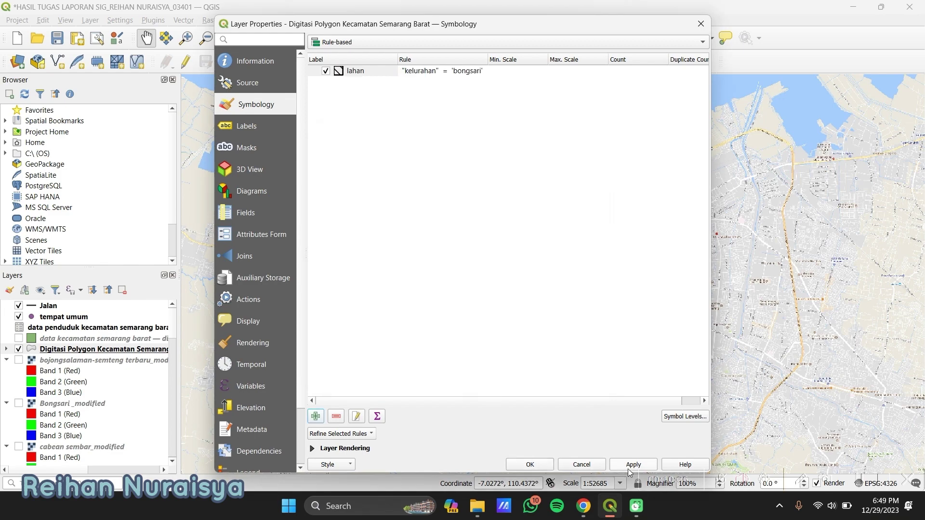
{"action": "left_click", "coordinate": [530, 464]}
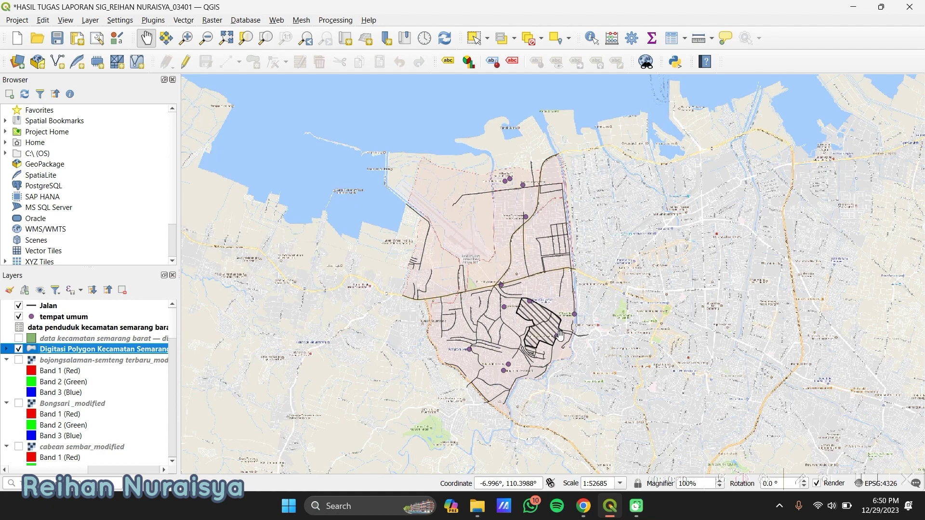
- Switch the symbology of the data kecamatan semarang barat polygon layer to Graduated
{"action": "scroll", "coordinate": [560, 335], "scroll_direction": "up", "scroll_amount": 1}
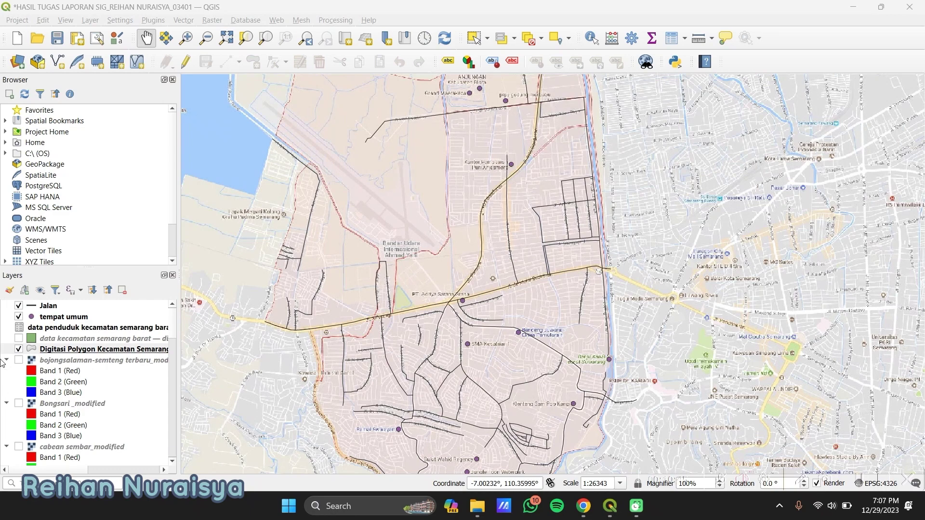
{"action": "right_click", "coordinate": [79, 351]}
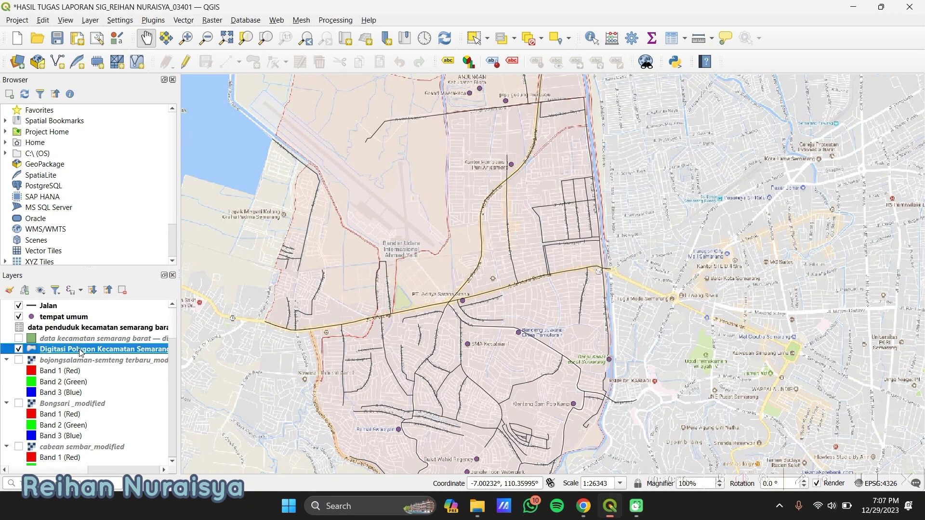
{"action": "left_click", "coordinate": [112, 343]}
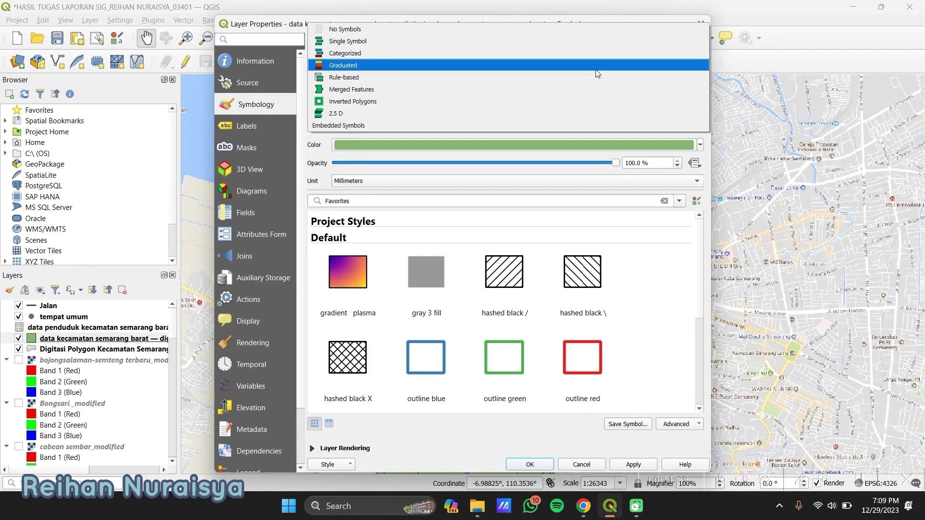
{"action": "left_click", "coordinate": [596, 69]}
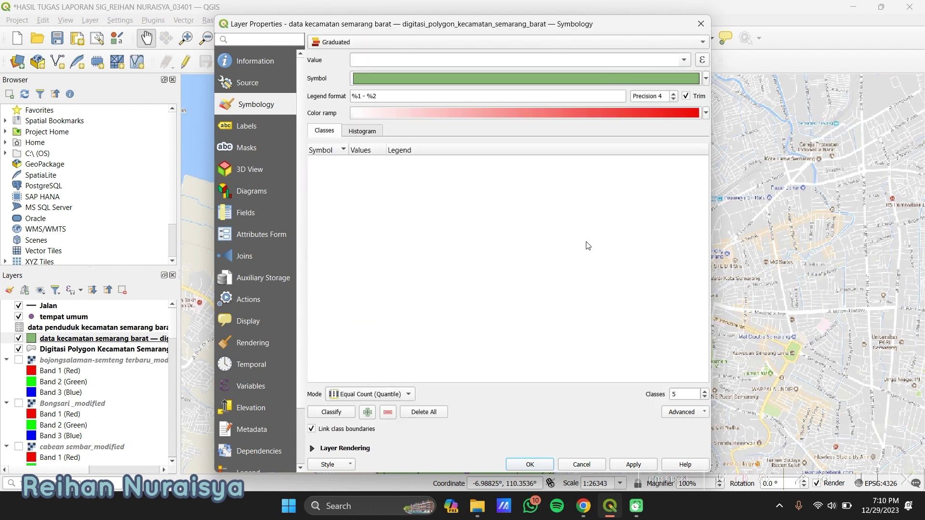
- Set total2019 as the graduated value and choose the black-purple-orange-to-pale-yellow colour ramp
{"action": "left_click", "coordinate": [685, 60]}
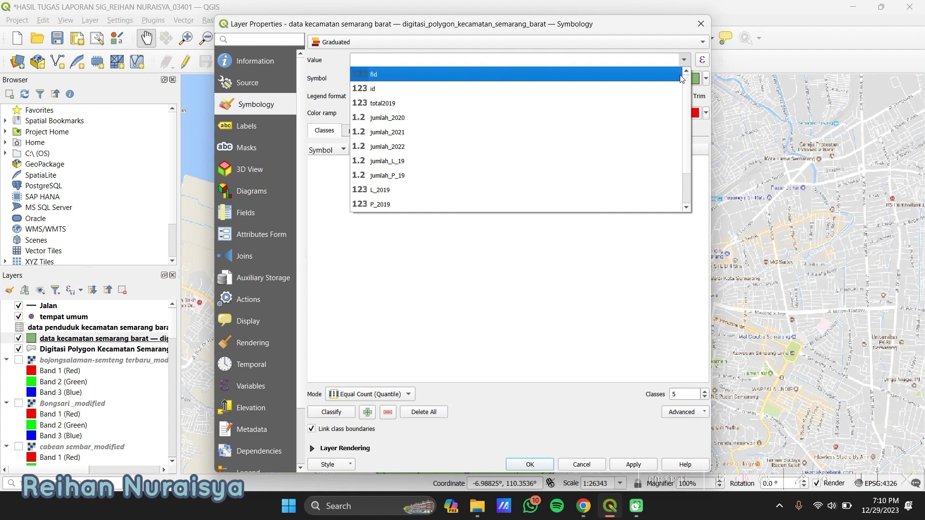
{"action": "left_click", "coordinate": [655, 110]}
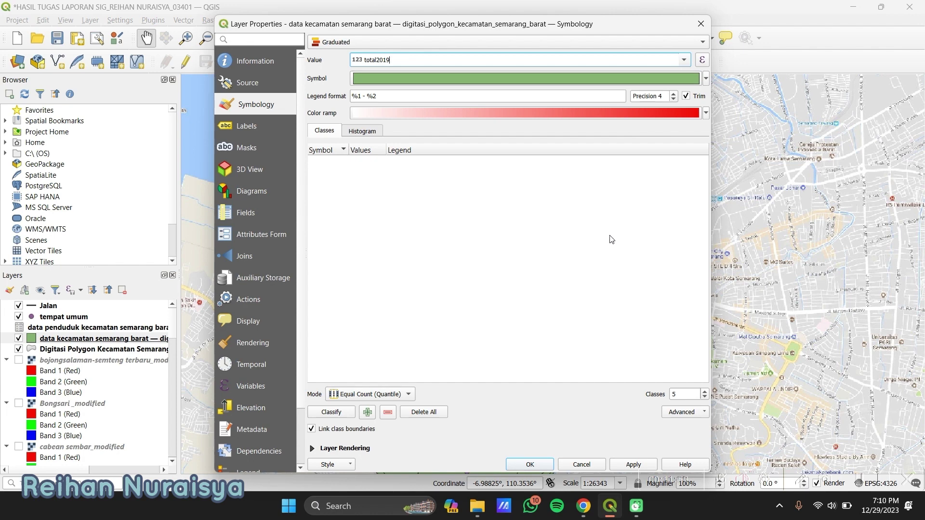
{"action": "left_click", "coordinate": [706, 113]}
{"action": "left_click", "coordinate": [464, 212]}
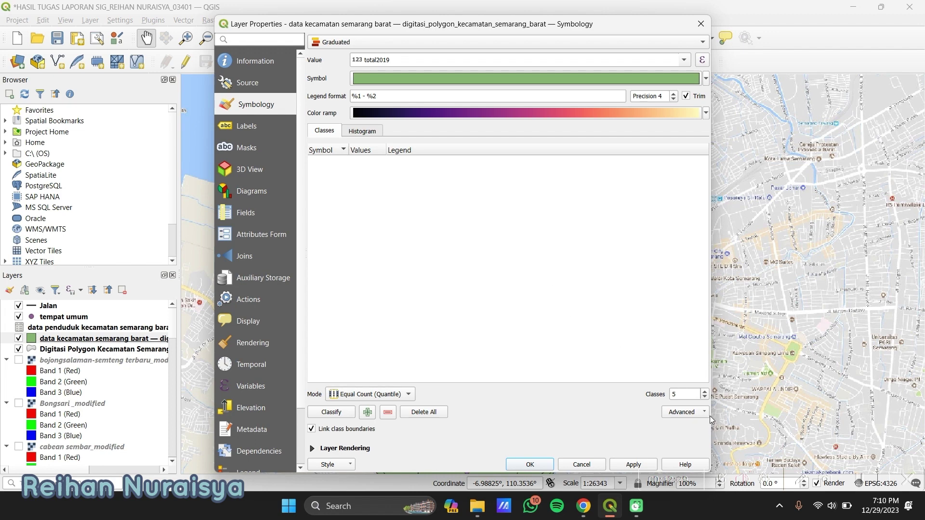
- Classify total2019 into 5 classes using Equal Interval mode and apply the graduated style to the layer
{"action": "left_click", "coordinate": [704, 391]}
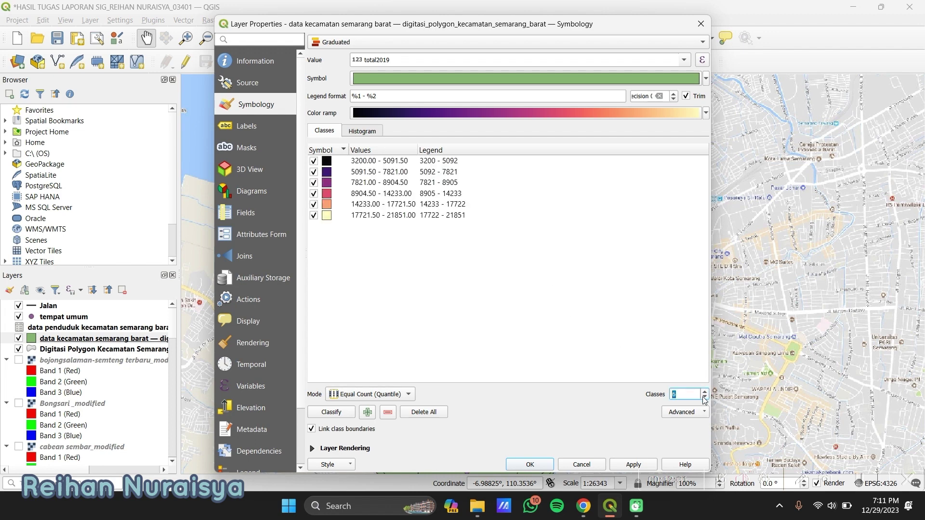
{"action": "left_click", "coordinate": [704, 398]}
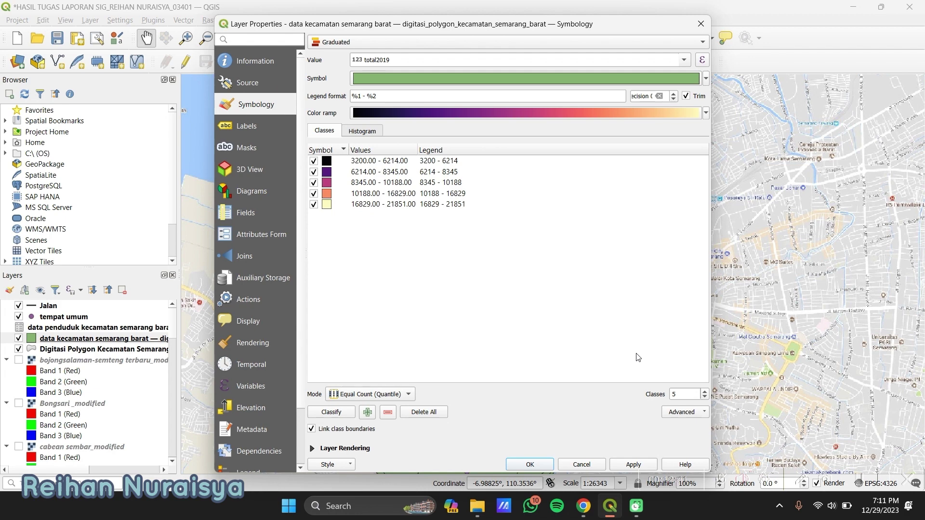
{"action": "left_click", "coordinate": [404, 397]}
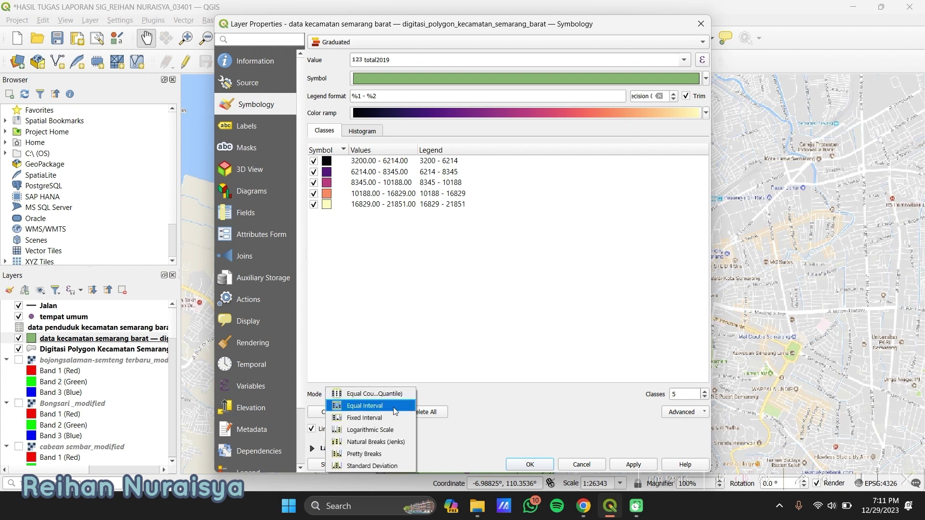
{"action": "left_click", "coordinate": [396, 408]}
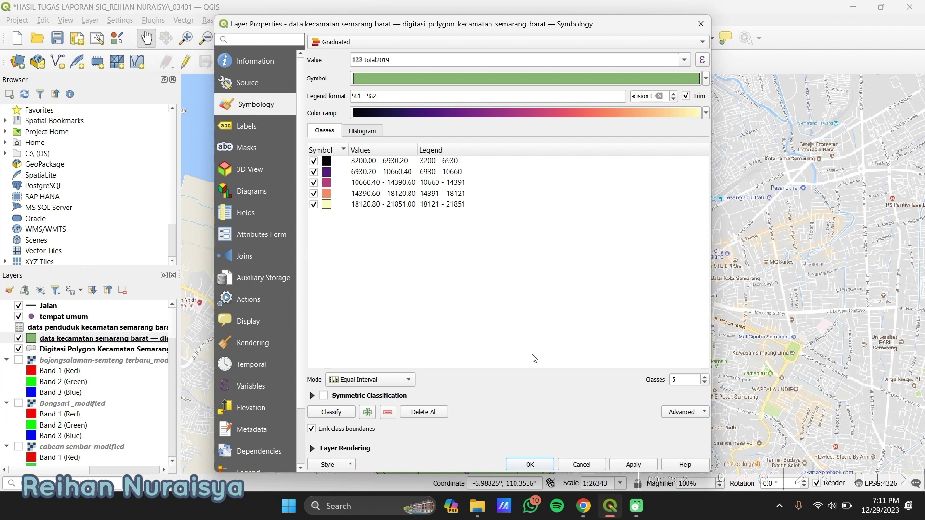
{"action": "left_click", "coordinate": [632, 464]}
{"action": "left_click", "coordinate": [532, 464]}
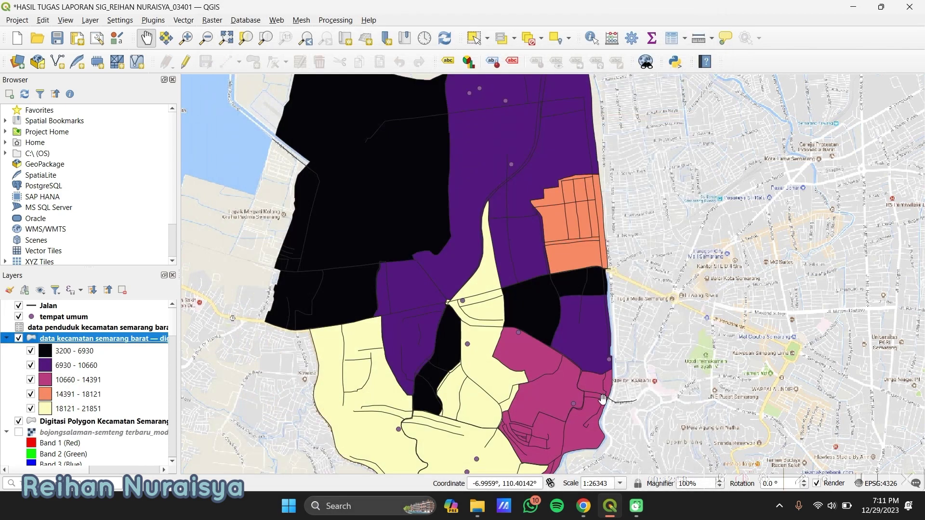
- Hide the Jalan and tempat umum layers to view the graduated polygons alone, and show both layers again
{"action": "scroll", "coordinate": [594, 343], "scroll_direction": "down", "scroll_amount": 1}
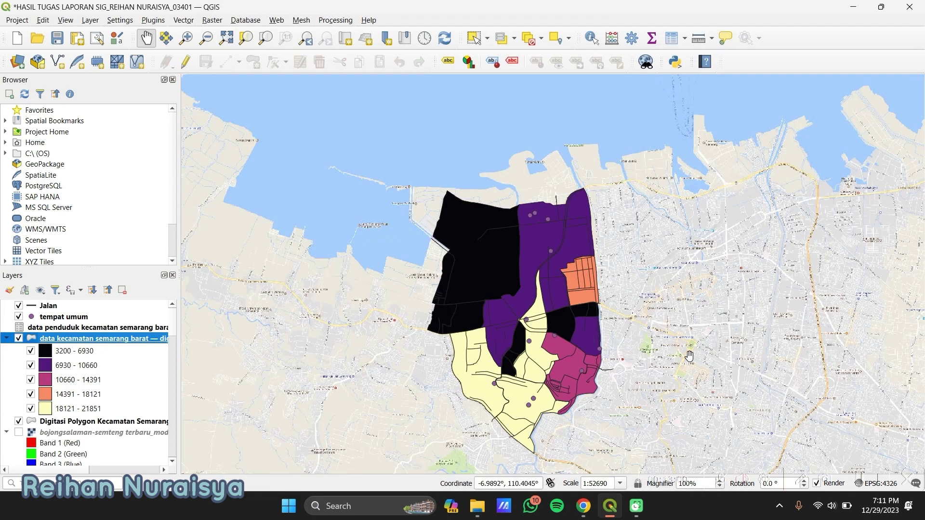
{"action": "left_click", "coordinate": [856, 483]}
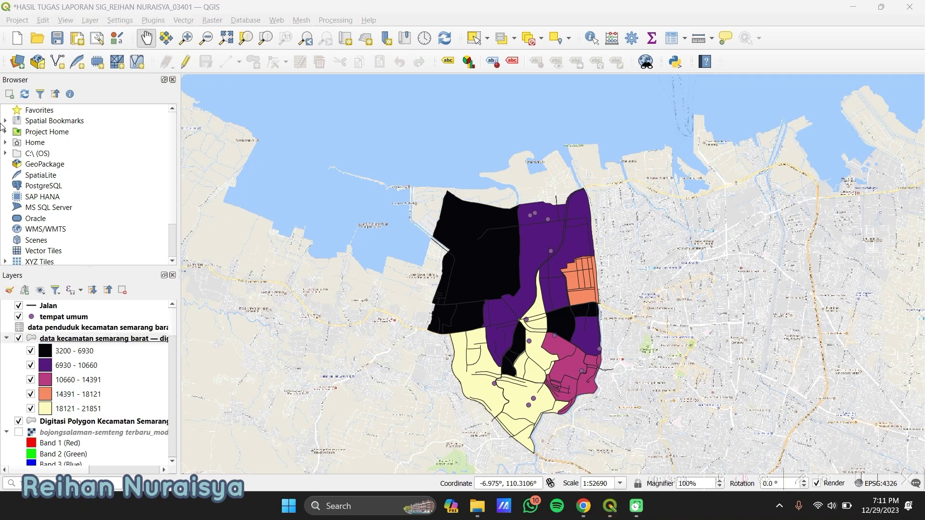
{"action": "left_click", "coordinate": [18, 307]}
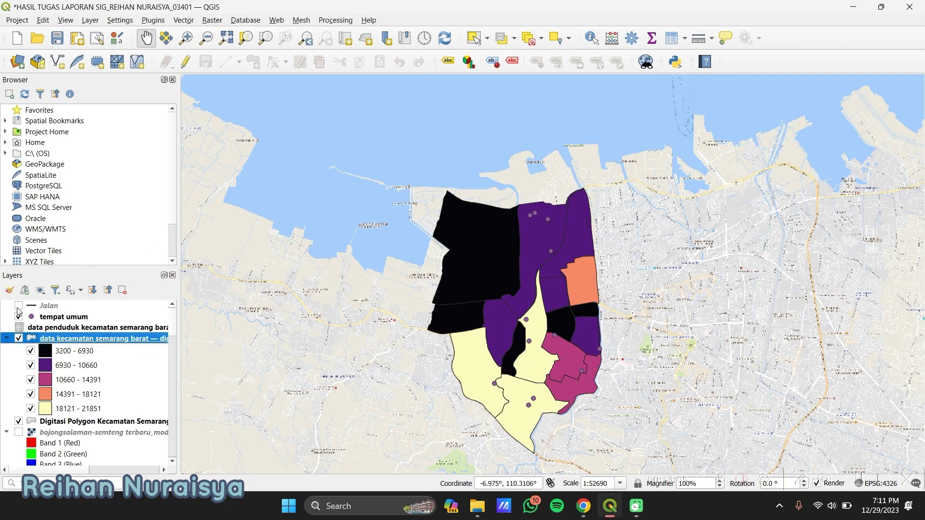
{"action": "left_click", "coordinate": [19, 317]}
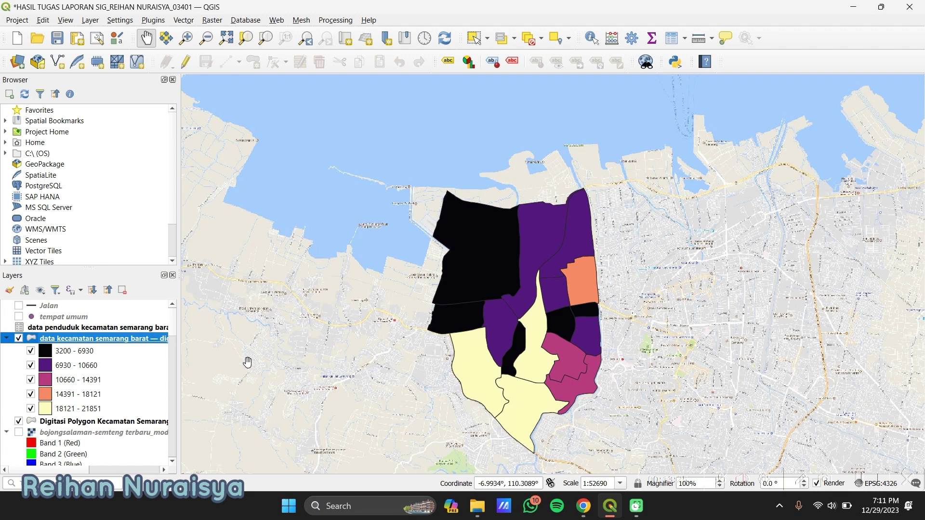
{"action": "left_click", "coordinate": [19, 305]}
{"action": "left_click", "coordinate": [18, 317]}
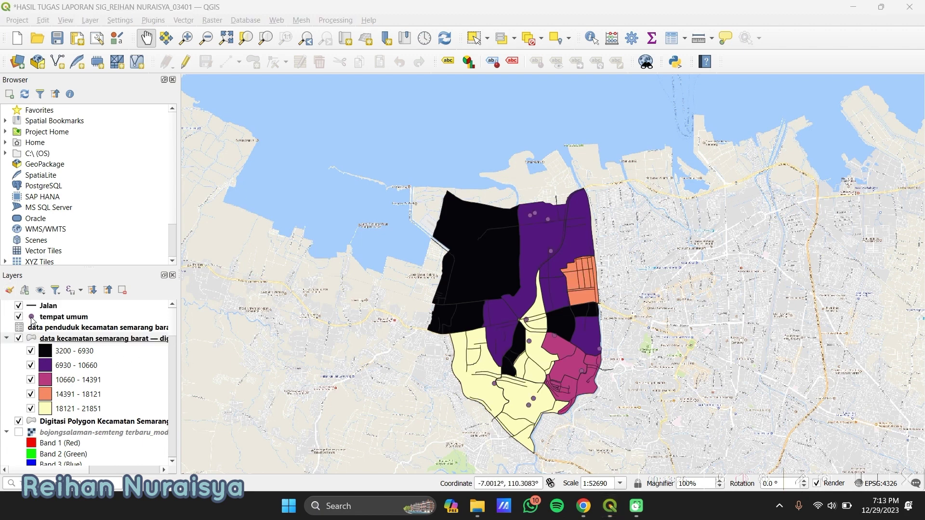
- Turn on Single Labels for the data kecamatan semarang barat polygon layer, using the kelurahan field as the label value
{"action": "double_click", "coordinate": [99, 339]}
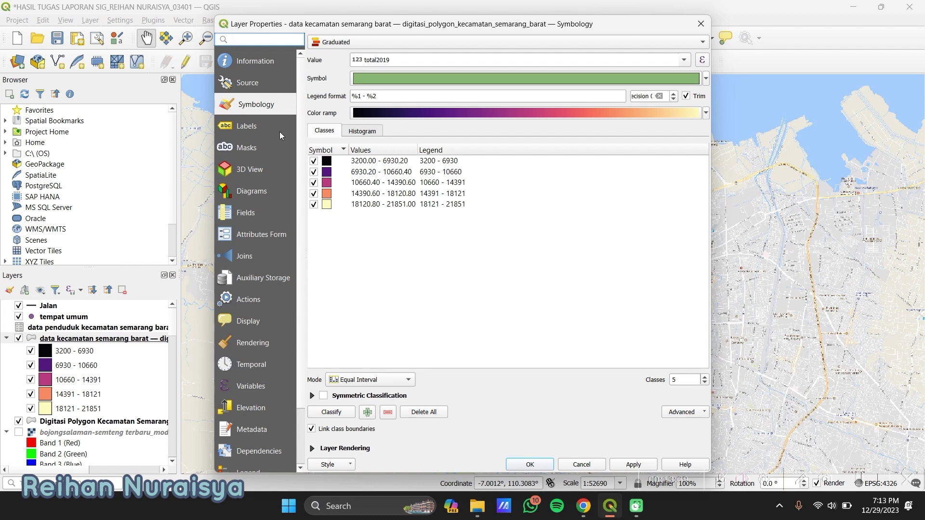
{"action": "left_click", "coordinate": [267, 127]}
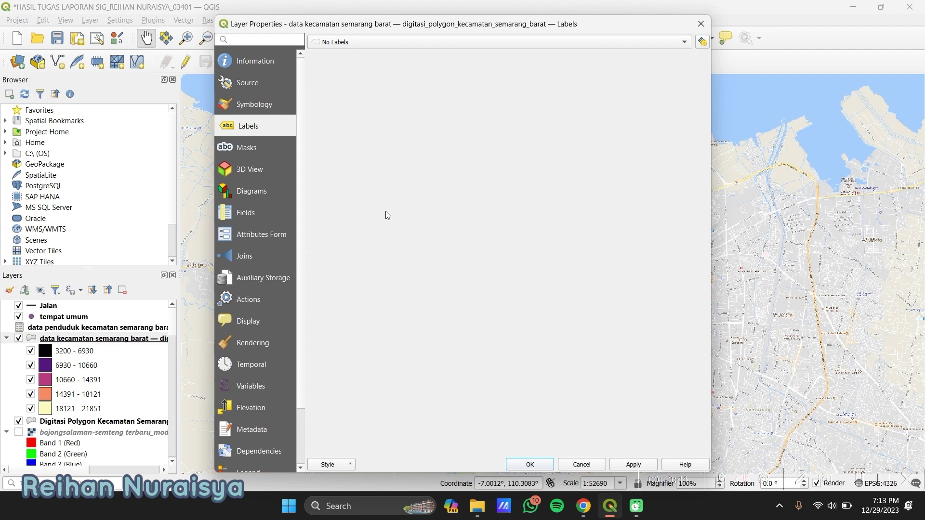
{"action": "left_click", "coordinate": [690, 43]}
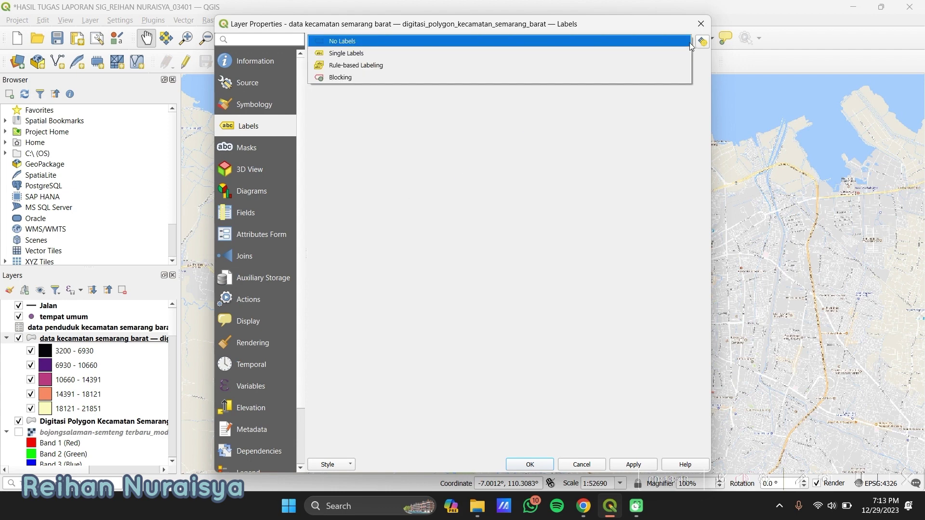
{"action": "left_click", "coordinate": [651, 53]}
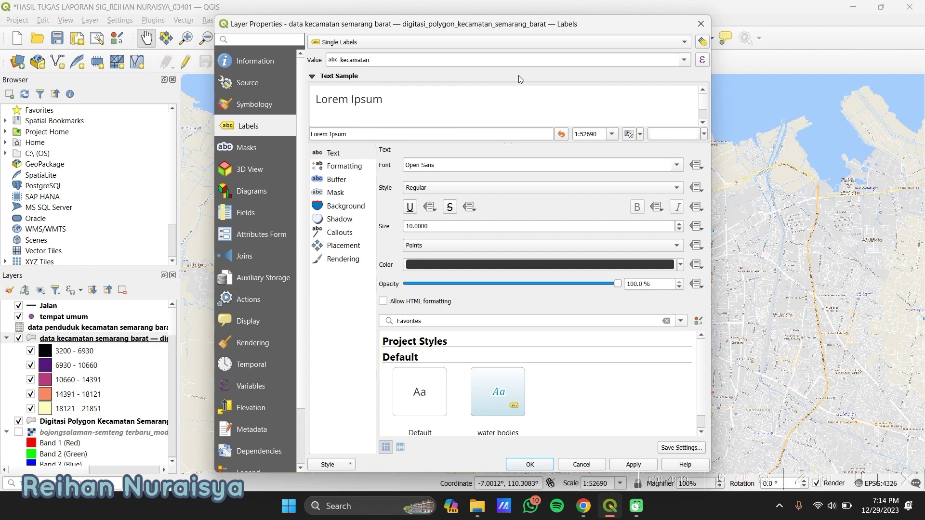
{"action": "left_click", "coordinate": [684, 63]}
{"action": "scroll", "coordinate": [681, 62], "scroll_direction": "up", "scroll_amount": 5}
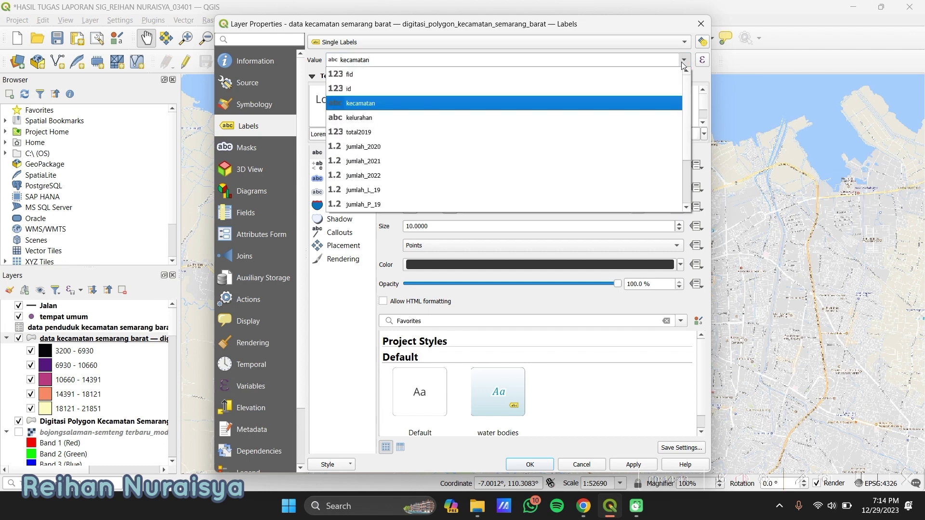
{"action": "left_click", "coordinate": [613, 119]}
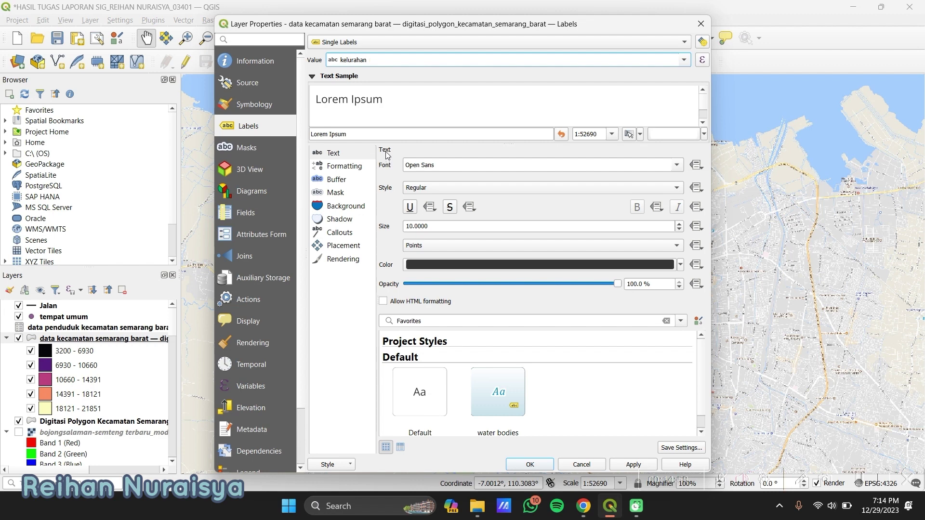
- Set the kelurahan label text size to 6 points
{"action": "left_click", "coordinate": [861, 480]}
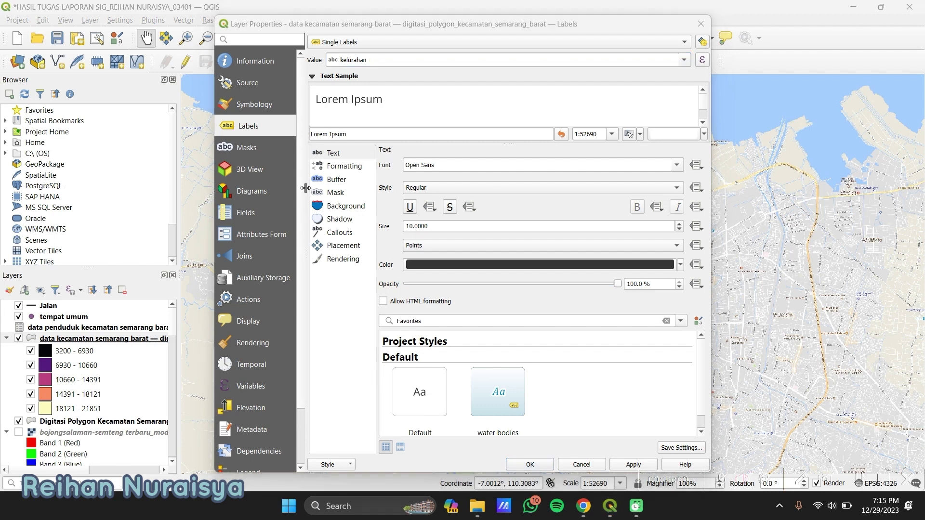
{"action": "left_click", "coordinate": [341, 182]}
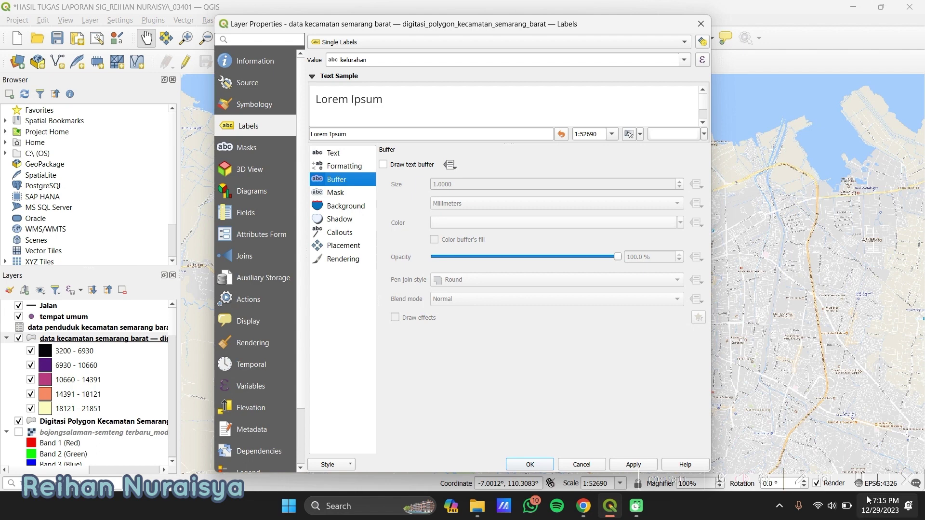
{"action": "left_click", "coordinate": [333, 153]}
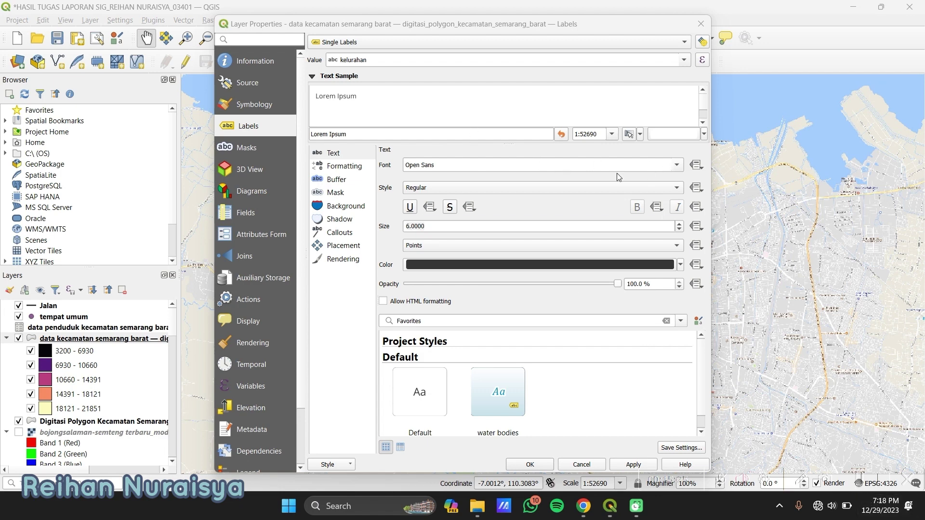
{"action": "left_click", "coordinate": [680, 229]}
{"action": "left_click", "coordinate": [678, 225]}
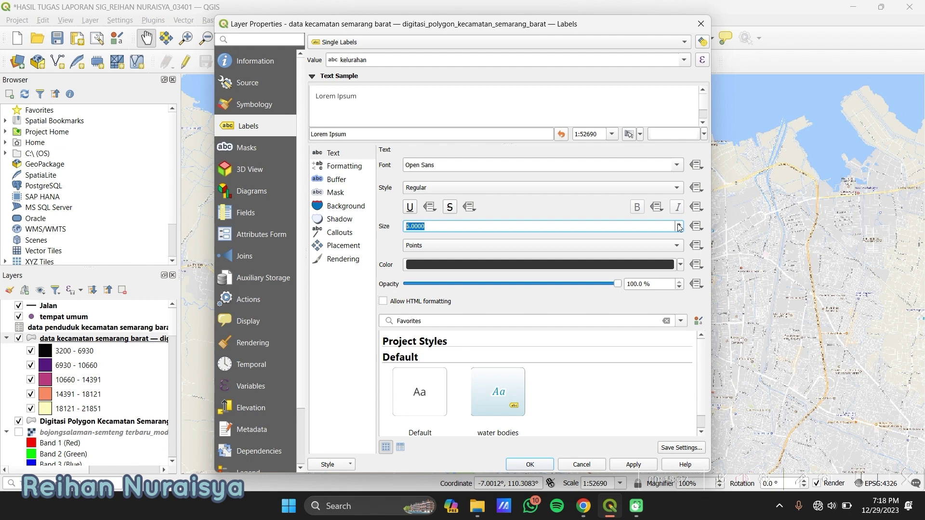
- Enable a 1 mm text buffer around the kelurahan labels and apply the label settings to the layer
{"action": "left_click", "coordinate": [336, 180]}
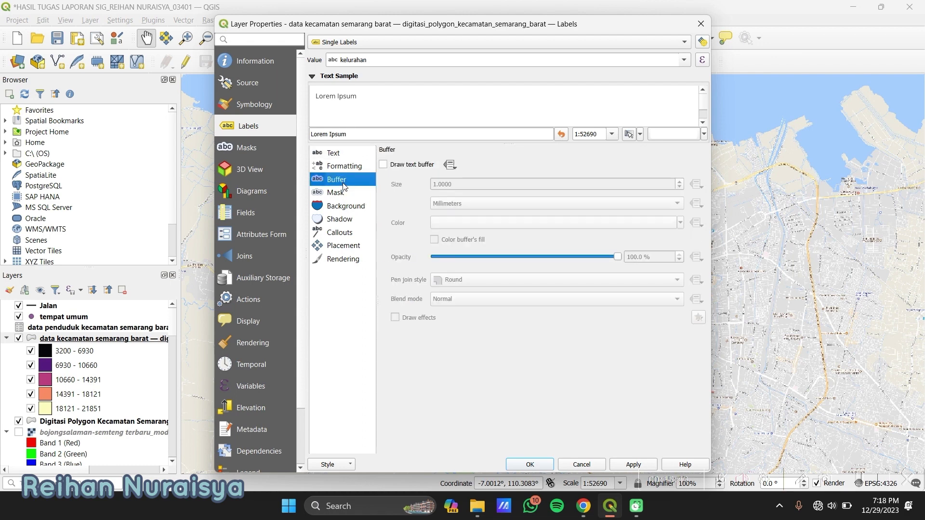
{"action": "left_click", "coordinate": [383, 166]}
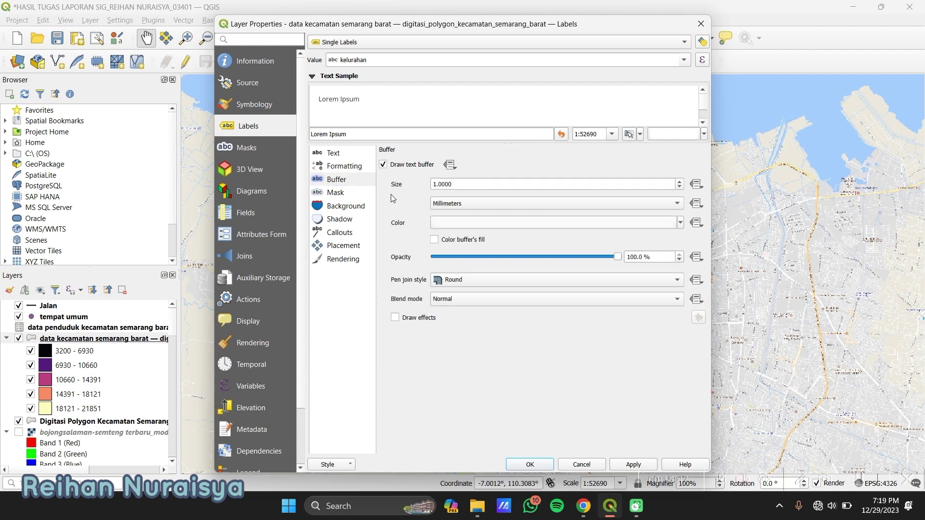
{"action": "left_click", "coordinate": [633, 465]}
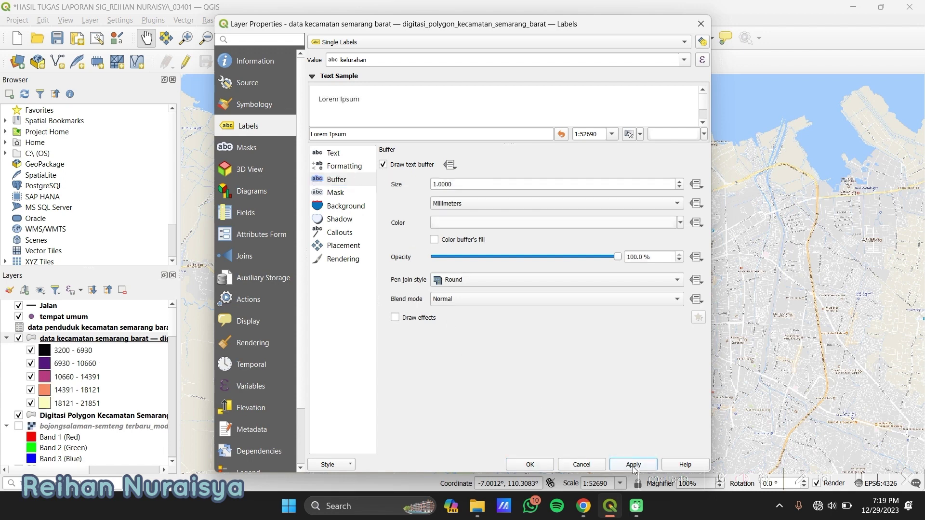
{"action": "left_click", "coordinate": [530, 465]}
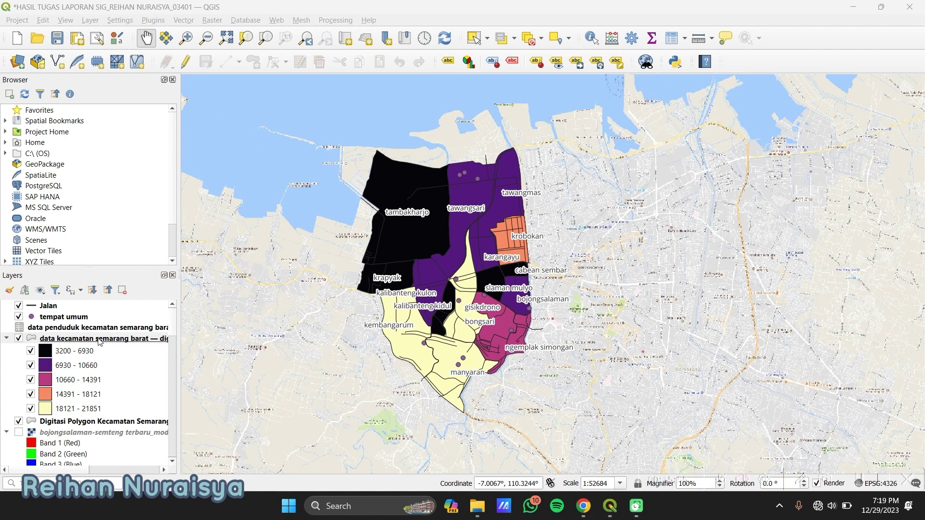
- Reduce the kelurahan label text size to below 8 points and apply the change to the polygon layer
{"action": "right_click", "coordinate": [98, 339]}
{"action": "left_click", "coordinate": [106, 333]}
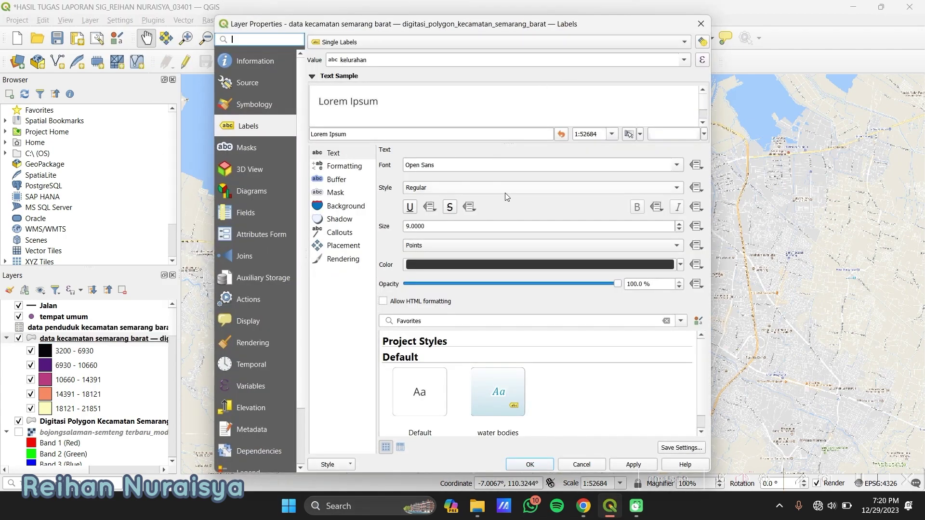
{"action": "left_click", "coordinate": [680, 229]}
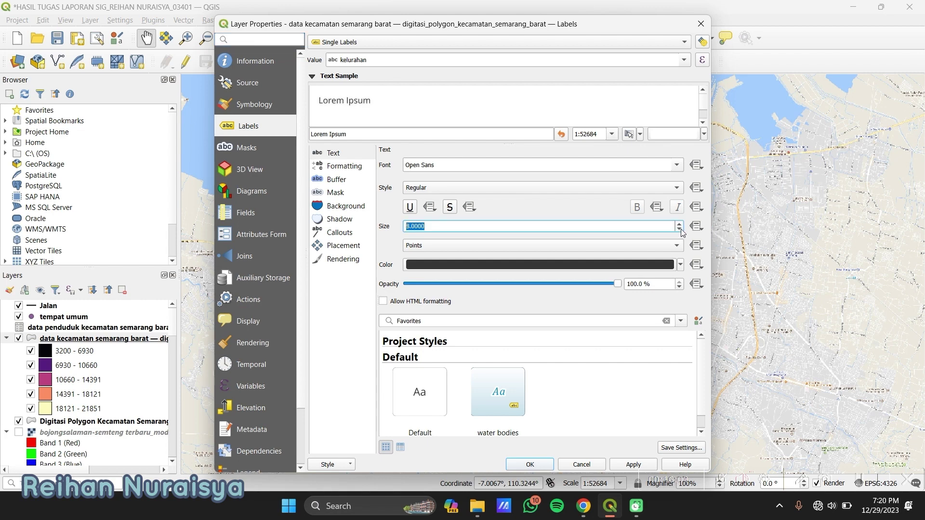
{"action": "left_click", "coordinate": [681, 230]}
{"action": "left_click", "coordinate": [624, 465]}
{"action": "left_click", "coordinate": [530, 465]}
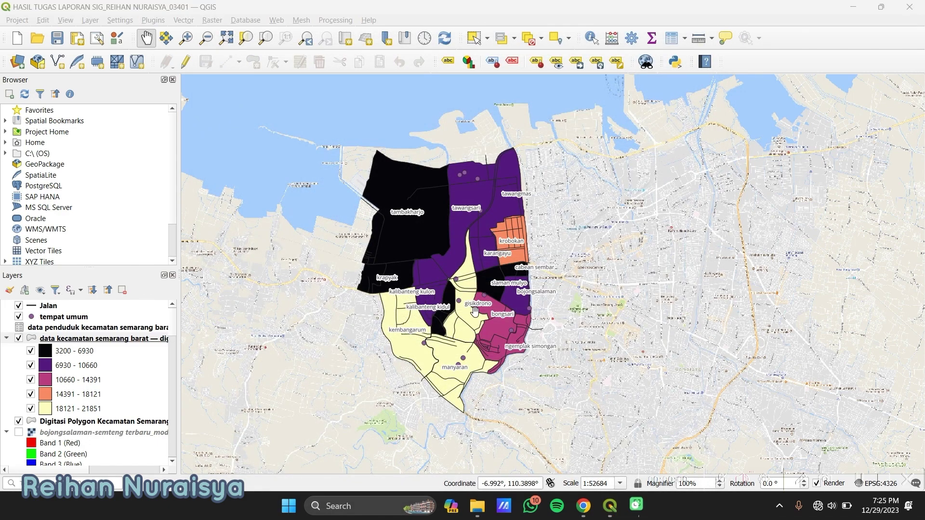
- Examine the kelurahan labels and graduated population colours across the Semarang Barat polygons
{"action": "scroll", "coordinate": [468, 292], "scroll_direction": "up", "scroll_amount": 2}
{"action": "left_click_drag", "start_coordinate": [353, 131], "coordinate": [268, 261]}
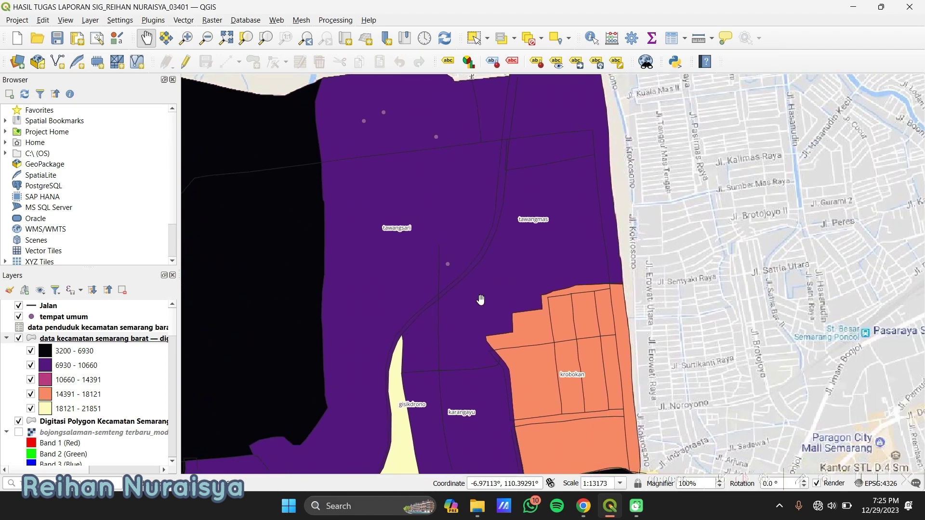
{"action": "left_click_drag", "start_coordinate": [531, 377], "coordinate": [509, 262]}
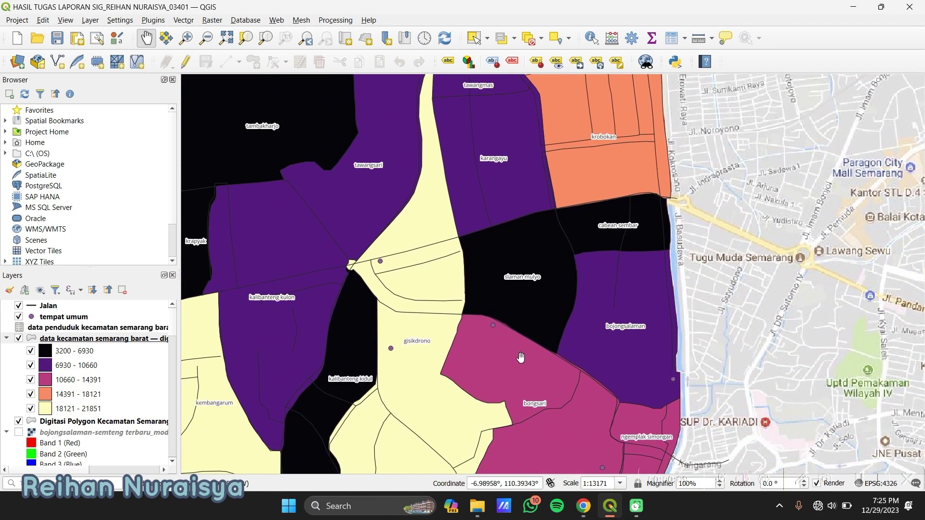
{"action": "left_click_drag", "start_coordinate": [520, 357], "coordinate": [604, 181]}
{"action": "left_click_drag", "start_coordinate": [562, 368], "coordinate": [604, 273]}
{"action": "left_click_drag", "start_coordinate": [481, 164], "coordinate": [553, 337]}
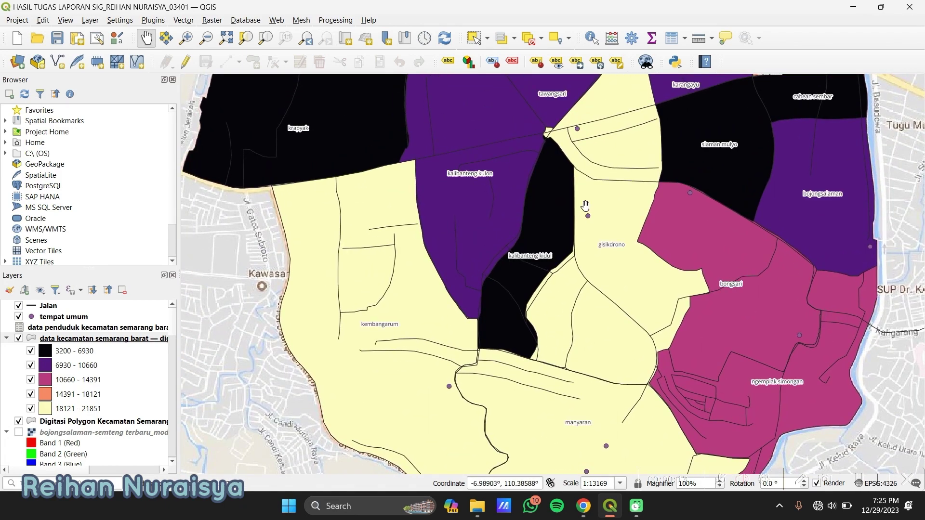
{"action": "left_click_drag", "start_coordinate": [593, 194], "coordinate": [515, 312]}
{"action": "scroll", "coordinate": [514, 306], "scroll_direction": "down", "scroll_amount": 1}
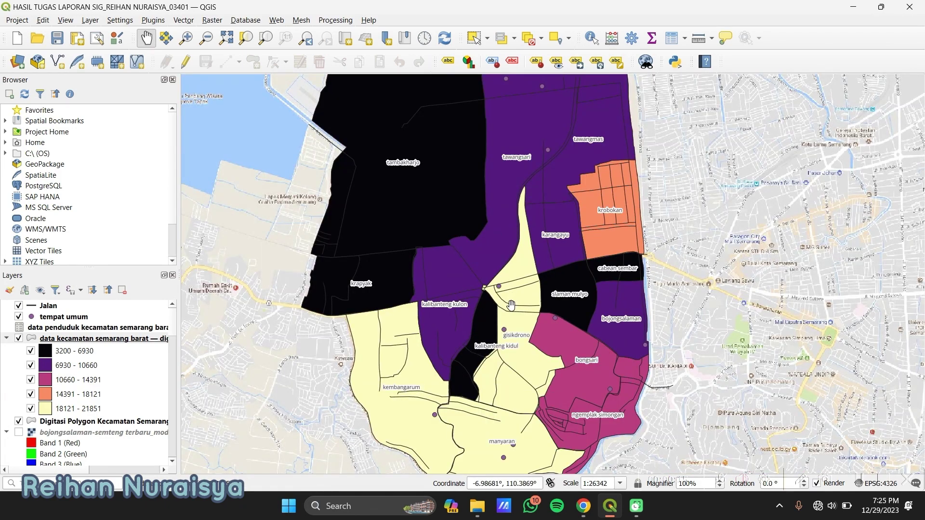
{"action": "left_click_drag", "start_coordinate": [523, 257], "coordinate": [513, 279]}
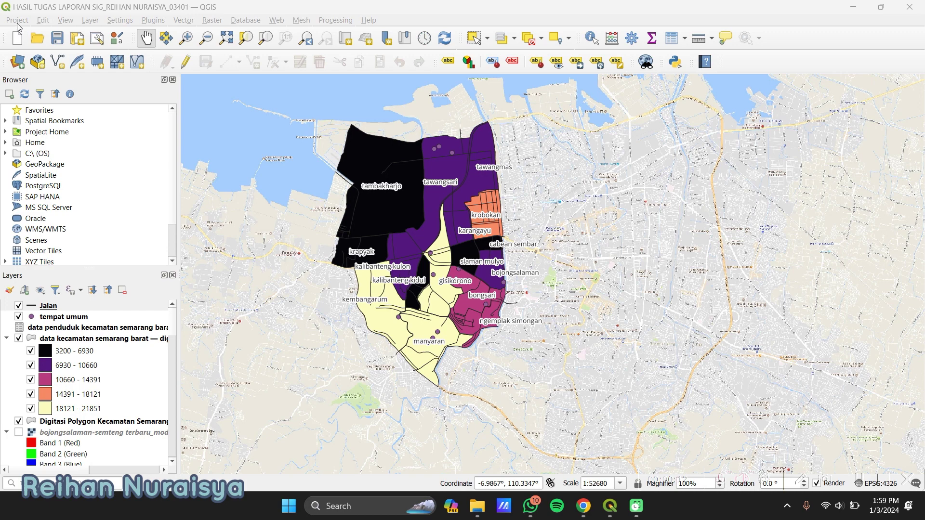
- Create a new print layout titled "kecamatan semarang barat"
{"action": "left_click", "coordinate": [16, 20]}
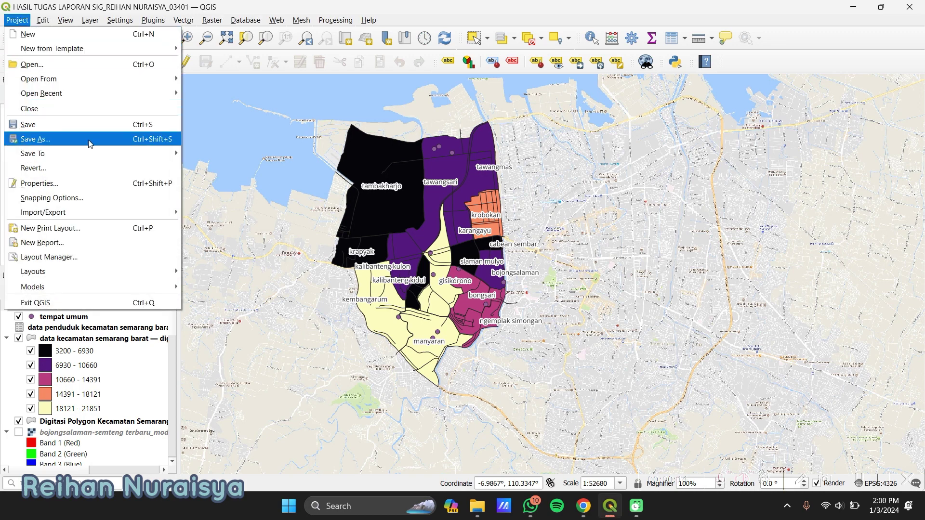
{"action": "left_click", "coordinate": [114, 228]}
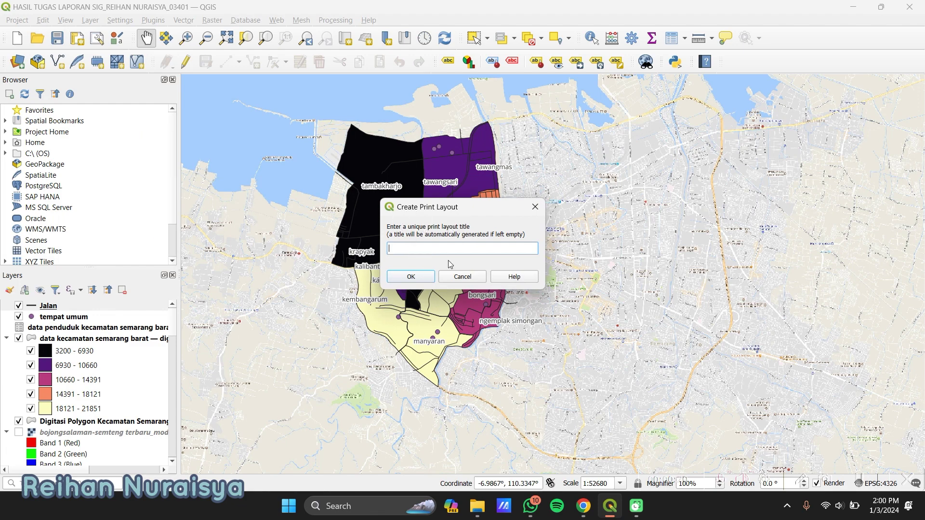
{"action": "type", "text": "kecamatan semarang barat"}
{"action": "left_click", "coordinate": [413, 279]}
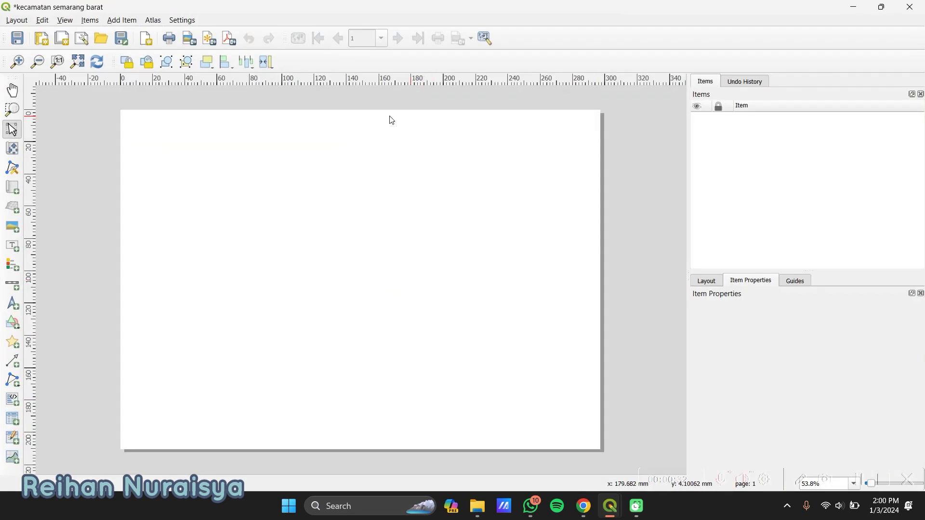
- Open the layout page's properties and set the page size to A3 landscape
{"action": "left_click", "coordinate": [860, 481]}
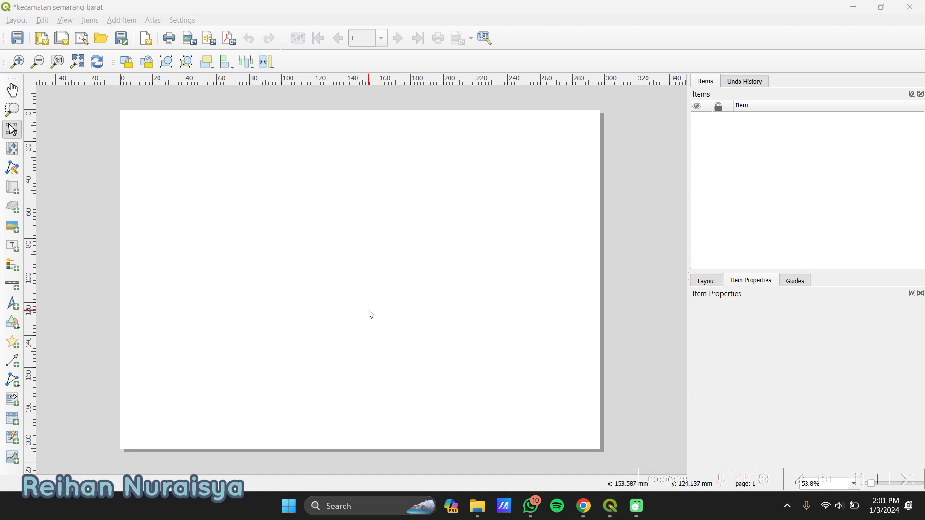
{"action": "right_click", "coordinate": [337, 256]}
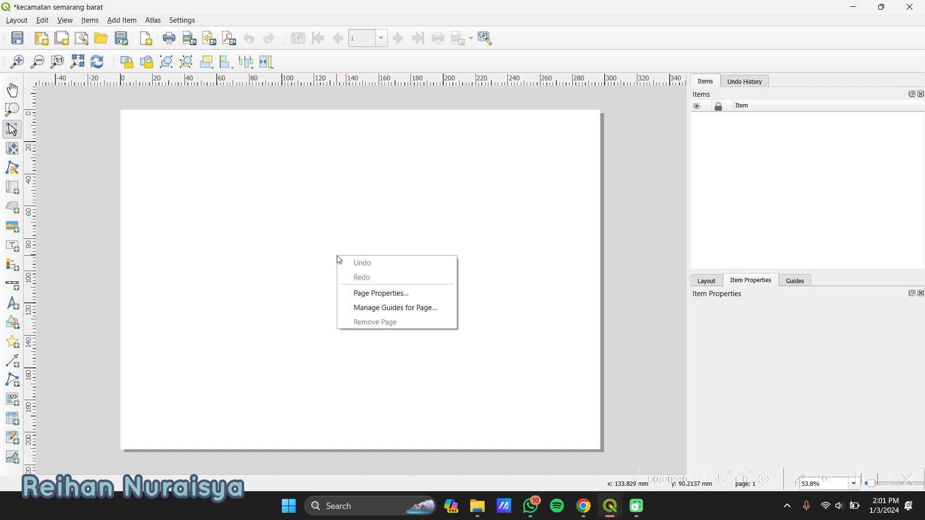
{"action": "left_click", "coordinate": [578, 407]}
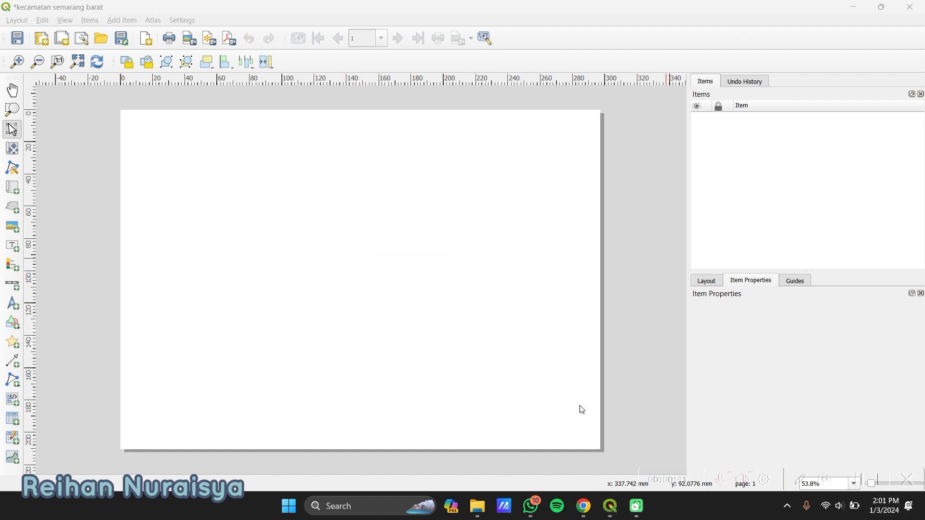
{"action": "right_click", "coordinate": [346, 268]}
{"action": "left_click", "coordinate": [378, 303]}
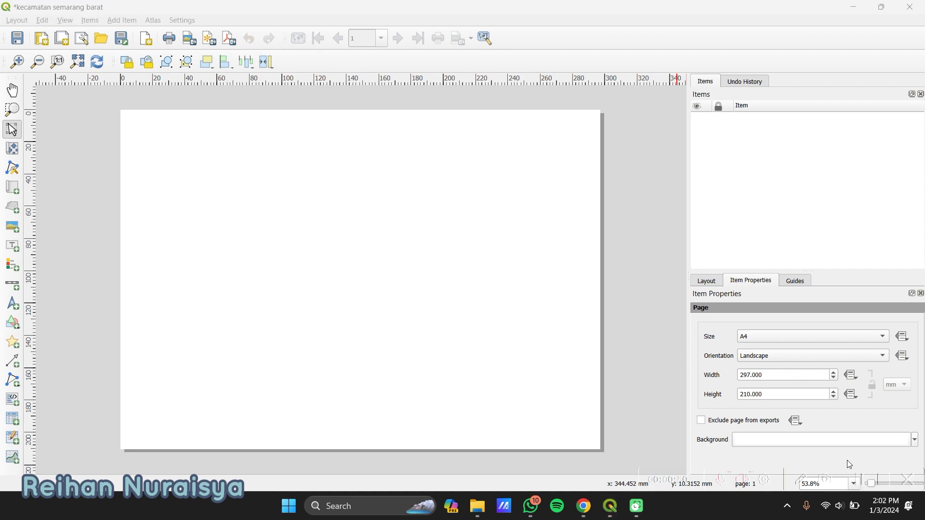
{"action": "left_click", "coordinate": [885, 336]}
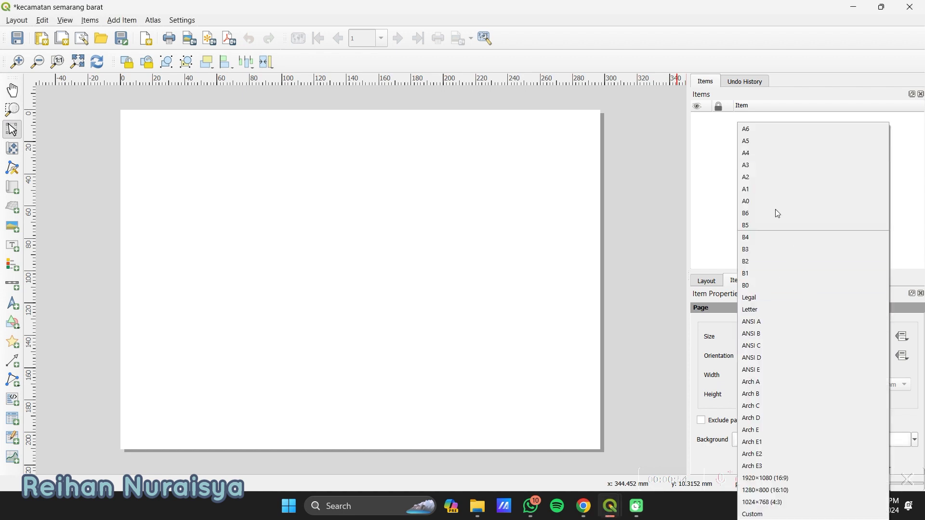
{"action": "left_click", "coordinate": [760, 163]}
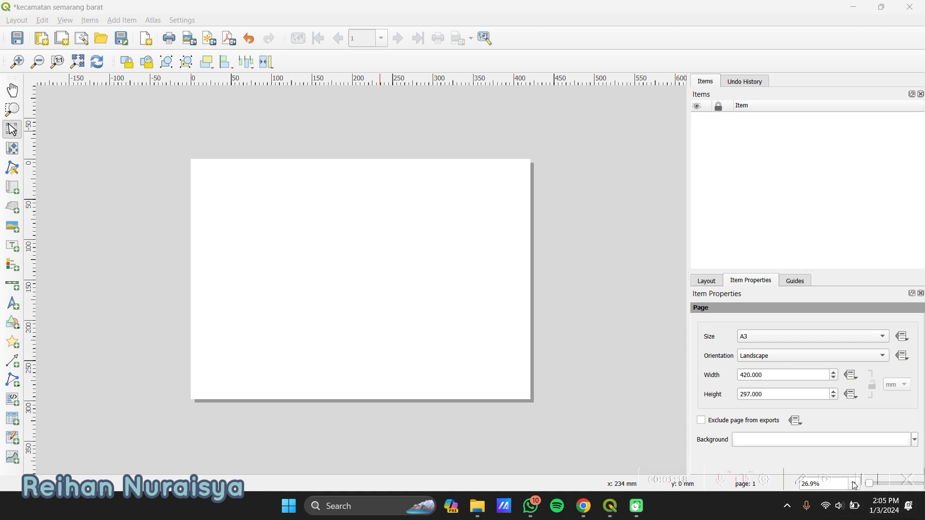
- Draw a rectangle shape covering about the left two-thirds of the A3 page, leaving a narrow margin to the page edges
{"action": "left_click", "coordinate": [14, 441]}
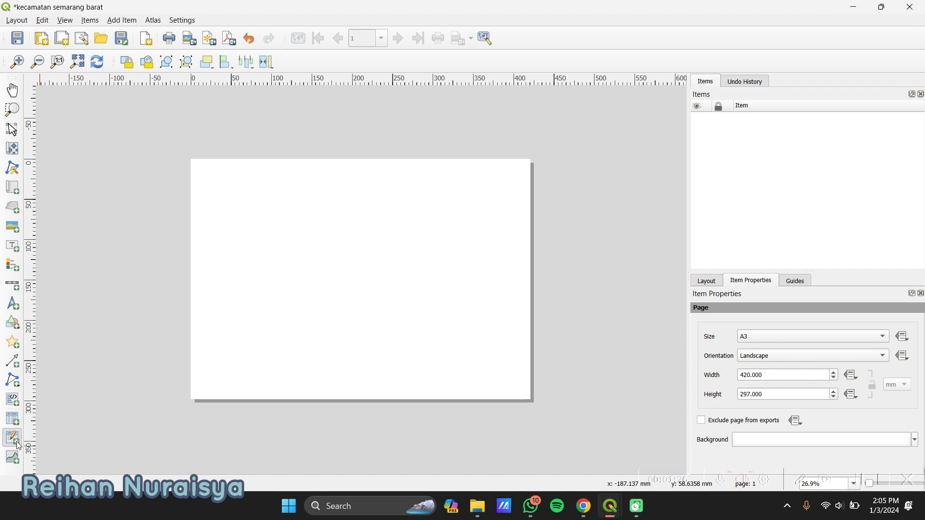
{"action": "left_click", "coordinate": [861, 481]}
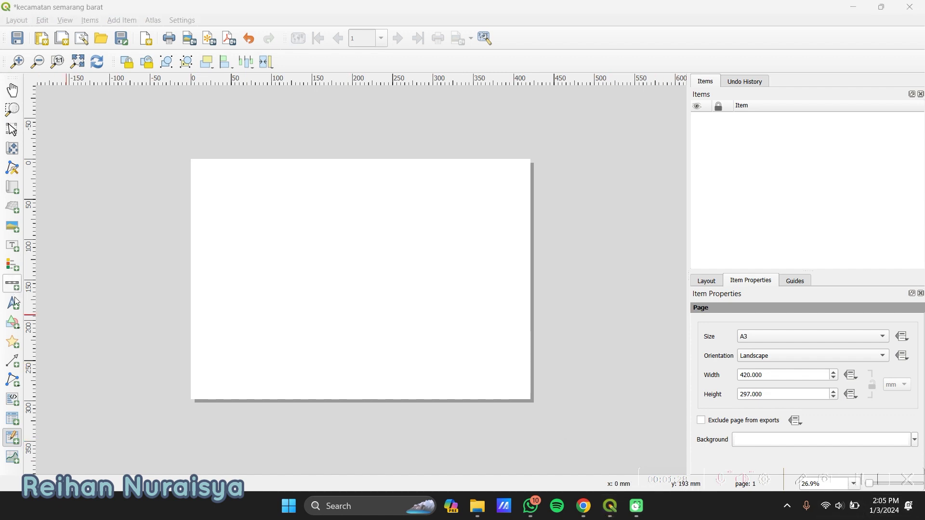
{"action": "left_click", "coordinate": [10, 323]}
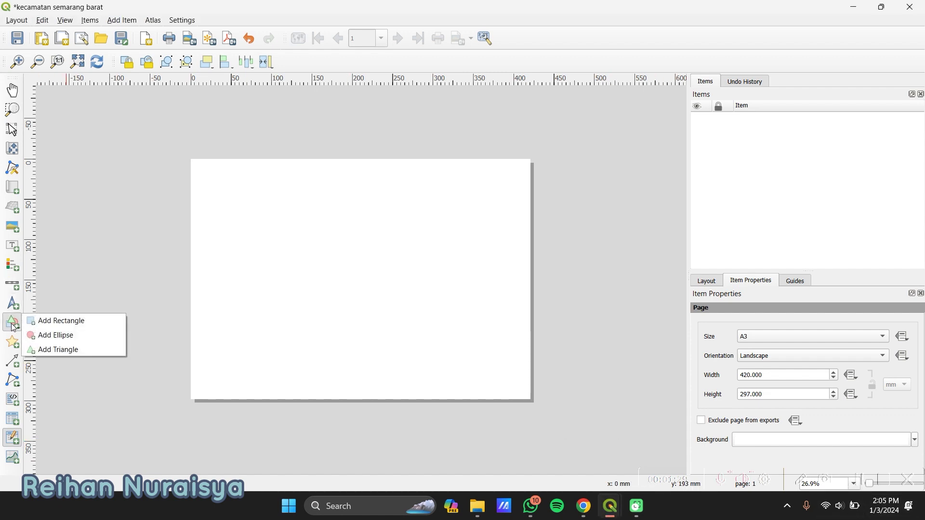
{"action": "left_click", "coordinate": [57, 326]}
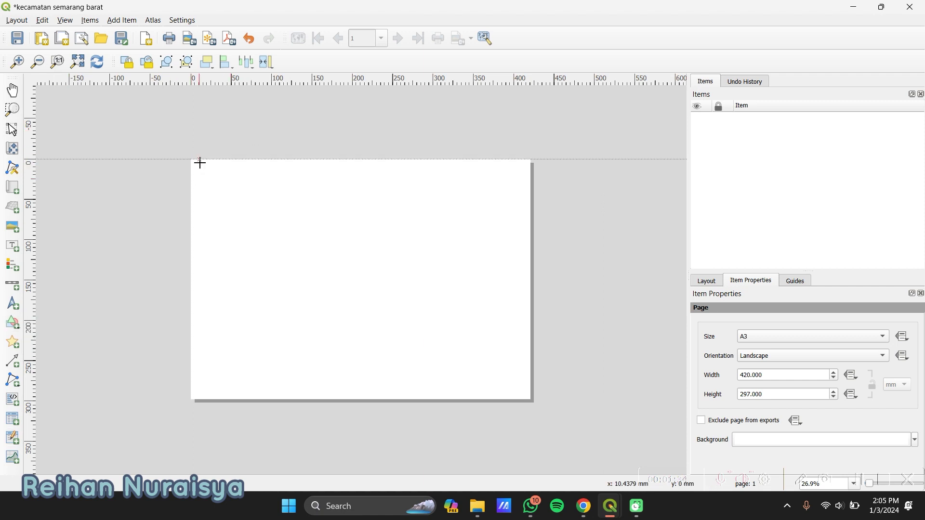
{"action": "left_click_drag", "start_coordinate": [195, 163], "coordinate": [419, 395]}
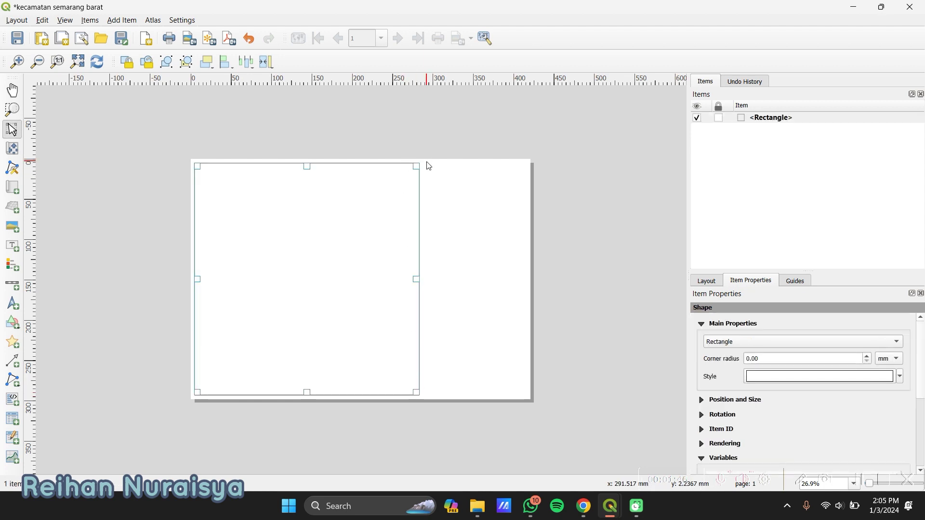
- Draw a second rectangle of the same height adjoining the first one, filling the right part of the page
{"action": "left_click", "coordinate": [13, 328]}
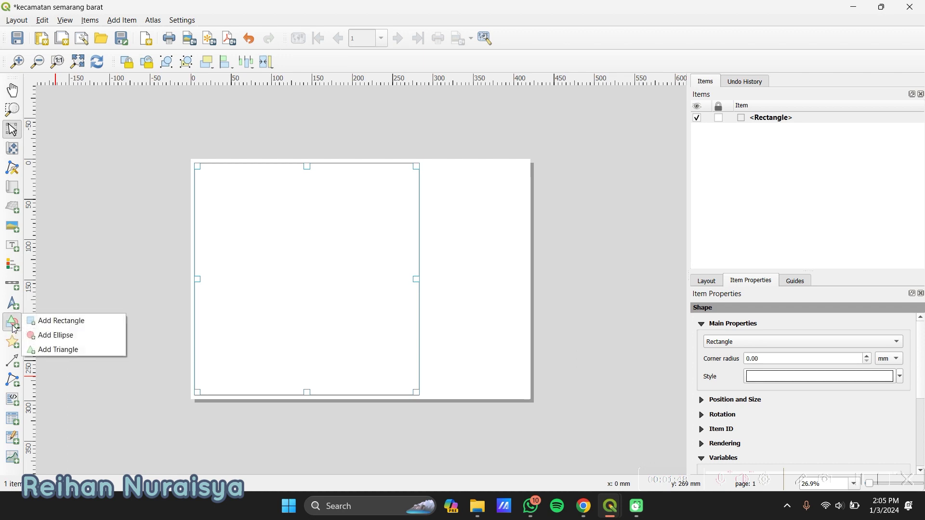
{"action": "left_click", "coordinate": [76, 324]}
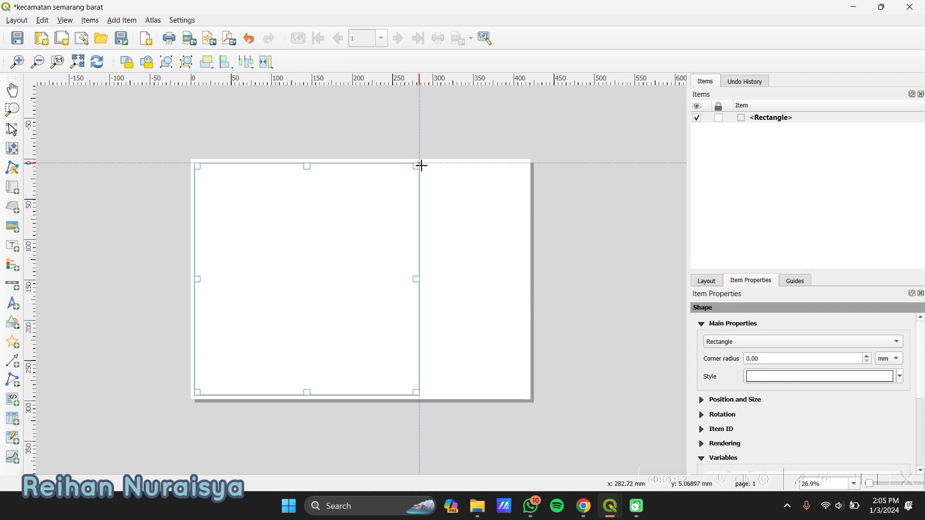
{"action": "left_click_drag", "start_coordinate": [419, 162], "coordinate": [524, 395]}
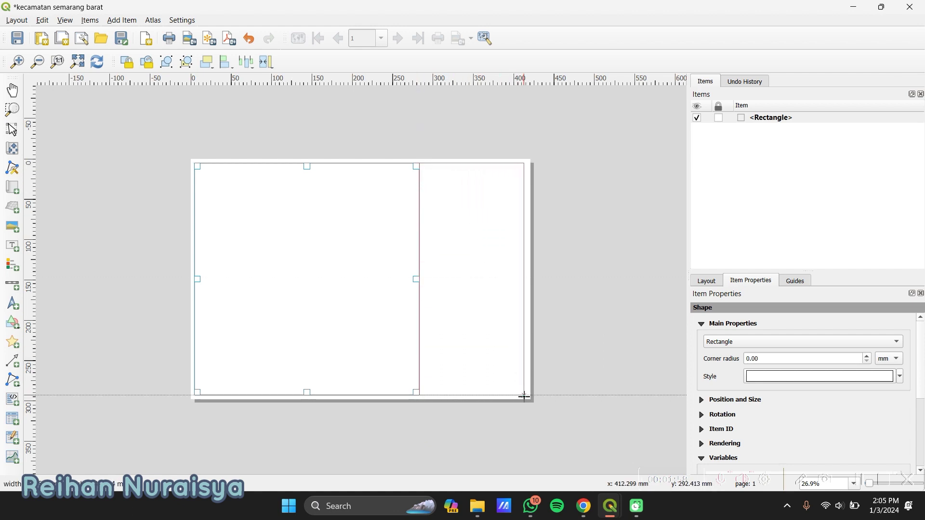
{"action": "left_click_drag", "start_coordinate": [524, 396], "coordinate": [524, 393]}
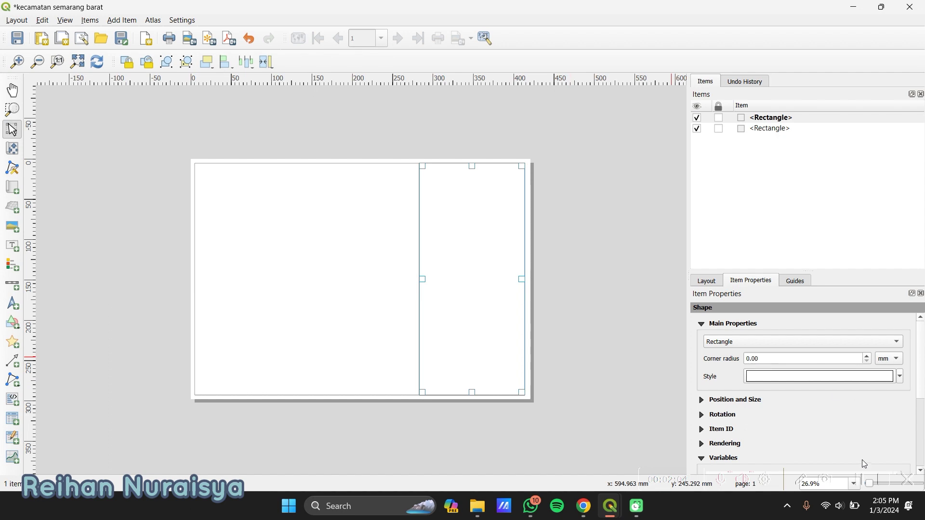
- Add a map item inside the large left rectangle, slightly inset from its edges
{"action": "left_click", "coordinate": [284, 272]}
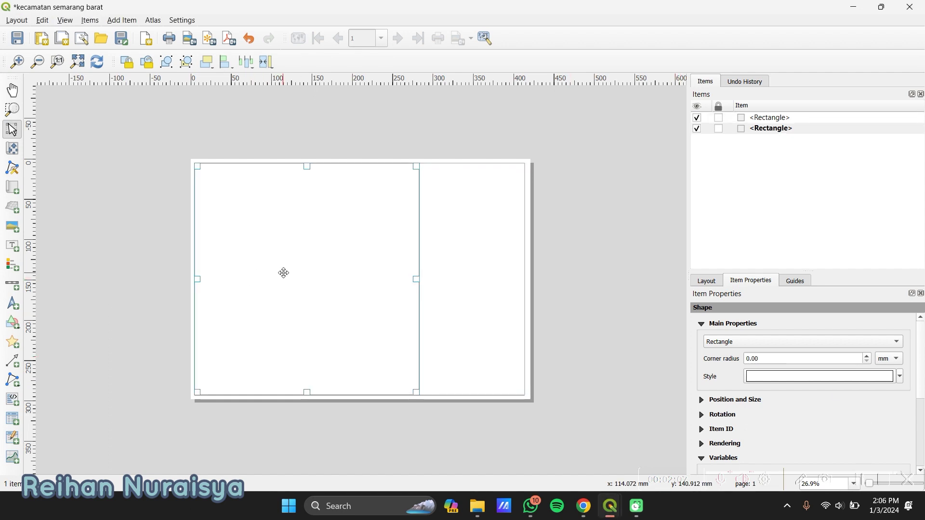
{"action": "left_click", "coordinate": [16, 189]}
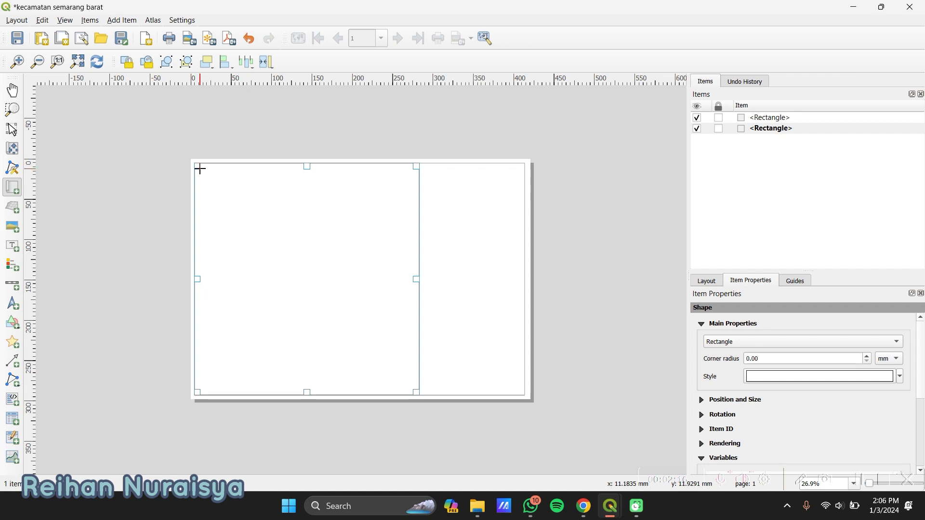
{"action": "left_click_drag", "start_coordinate": [200, 168], "coordinate": [413, 388]}
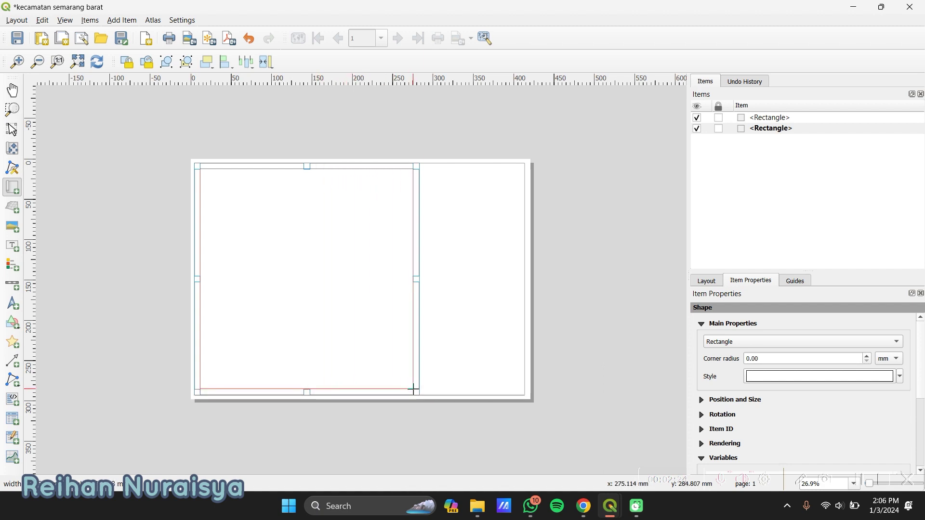
{"action": "left_click_drag", "start_coordinate": [413, 388], "coordinate": [413, 388]}
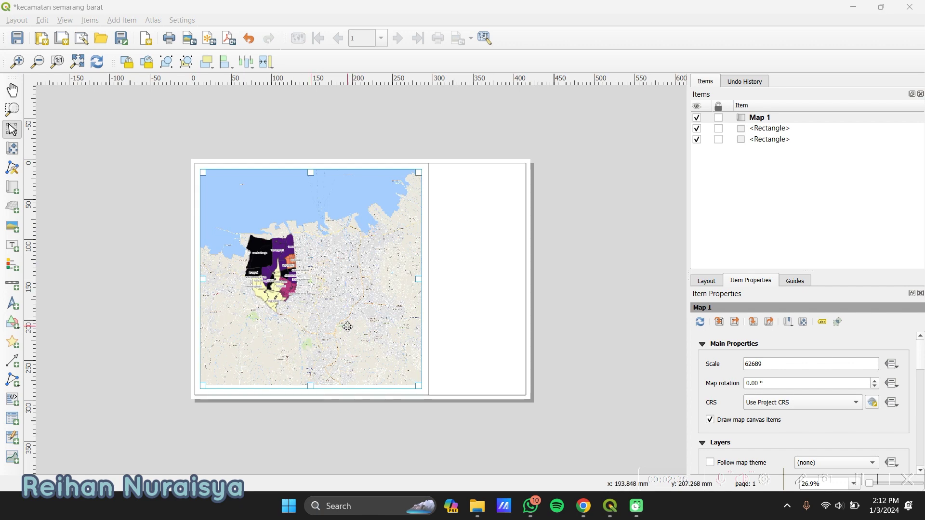
- Match the map extent to the main canvas and move the map content so the Semarang Barat polygons sit near the middle of the map item
{"action": "left_click", "coordinate": [13, 149]}
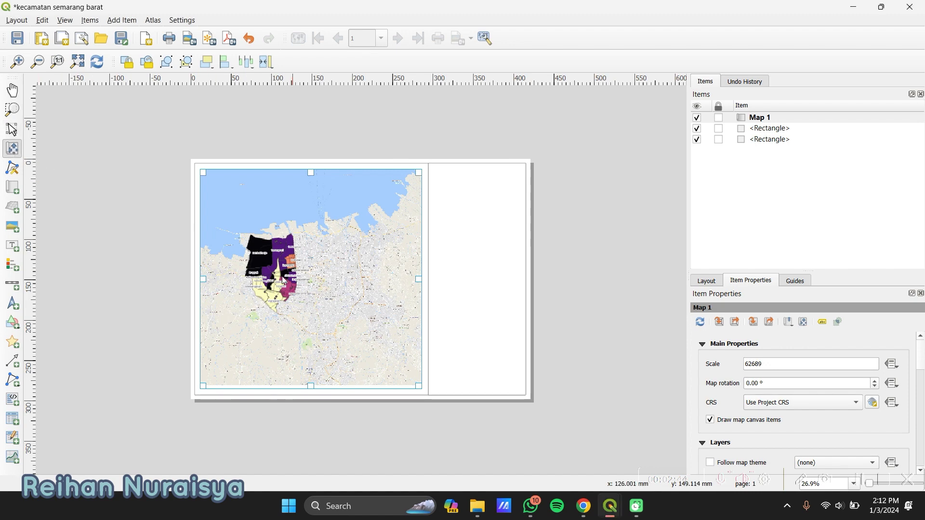
{"action": "left_click_drag", "start_coordinate": [276, 277], "coordinate": [295, 278]}
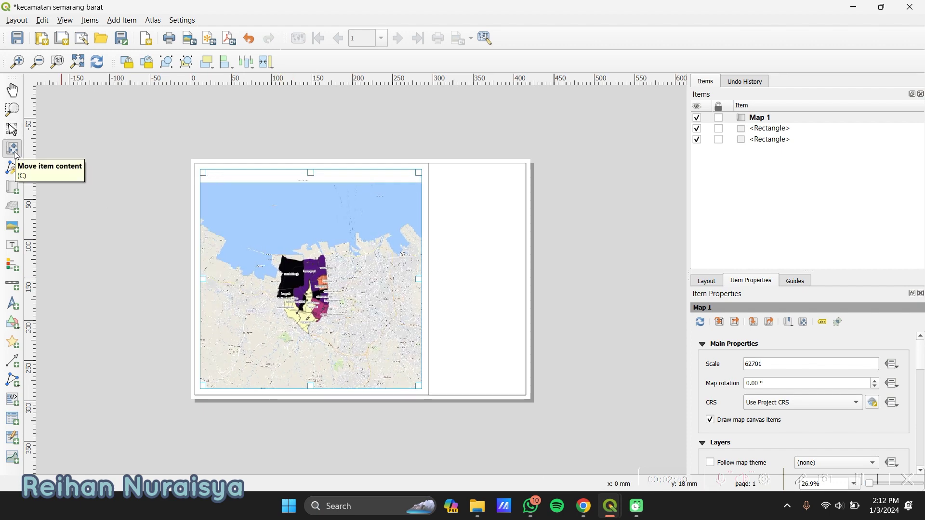
{"action": "left_click_drag", "start_coordinate": [284, 288], "coordinate": [290, 276]}
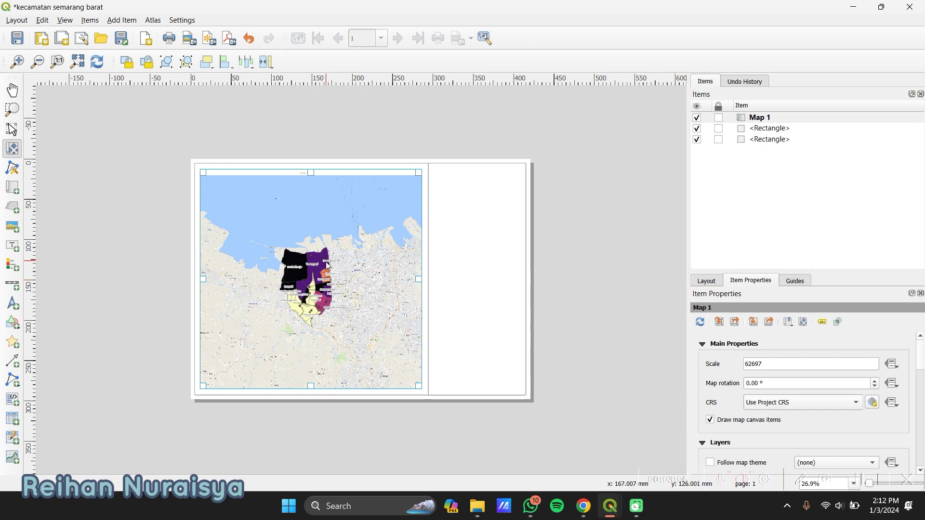
{"action": "left_click_drag", "start_coordinate": [328, 265], "coordinate": [329, 261]}
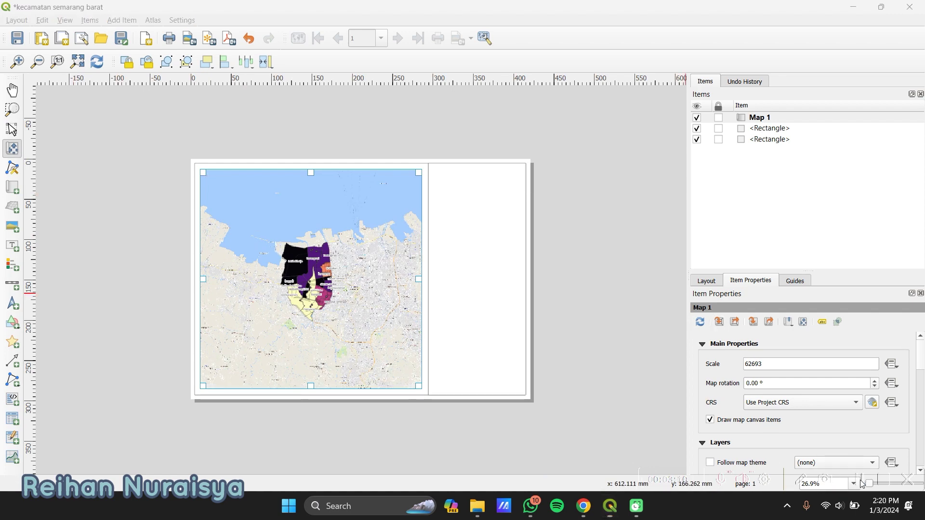
{"action": "left_click", "coordinate": [720, 326]}
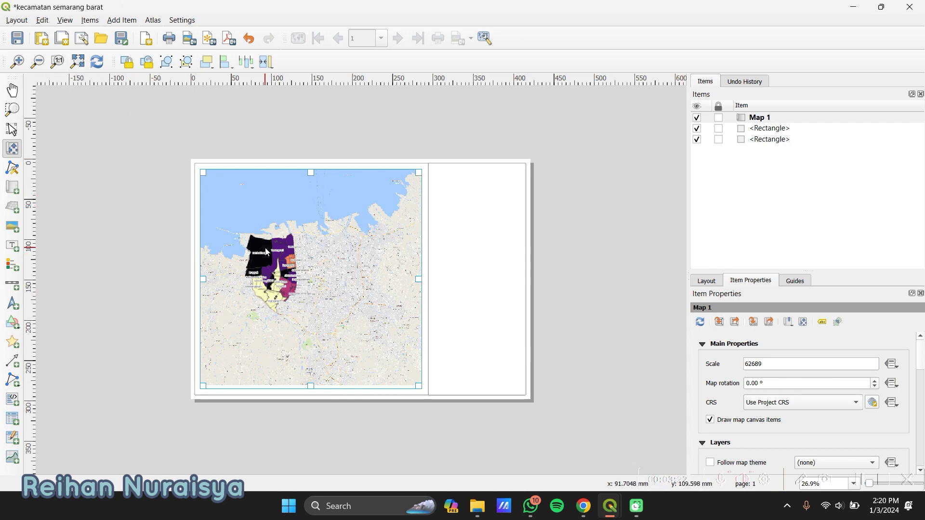
{"action": "left_click_drag", "start_coordinate": [266, 251], "coordinate": [320, 271]}
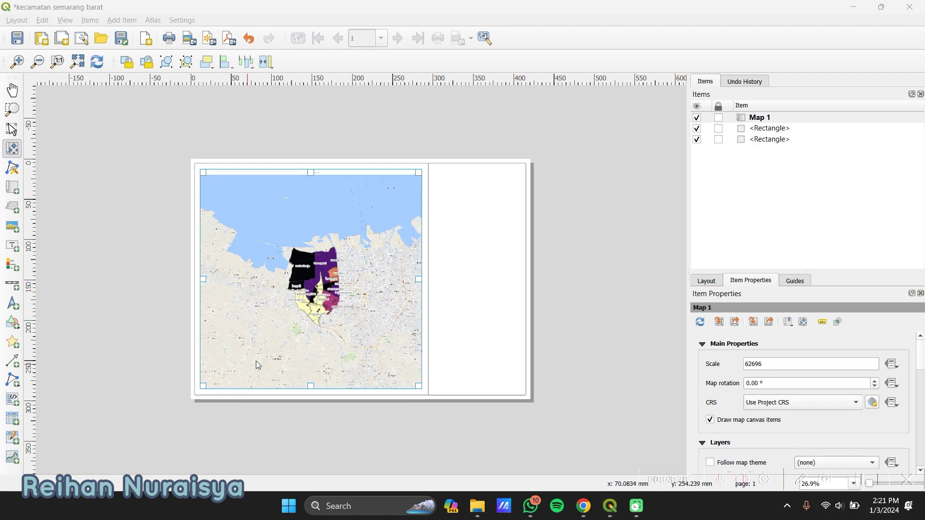
- Try a map scale of 50000, set it to 25000, and move the map content up and left to fit all polygons
{"action": "left_click", "coordinate": [813, 369]}
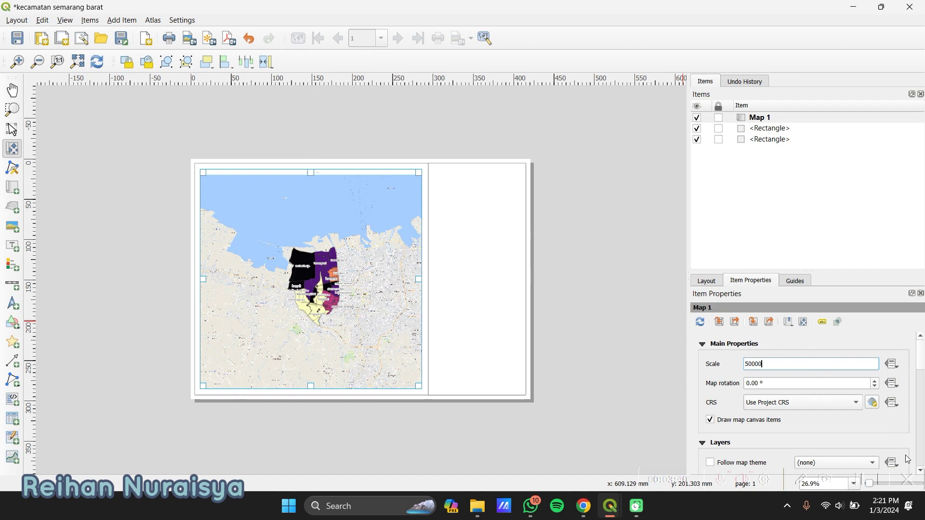
{"action": "left_click", "coordinate": [603, 373]}
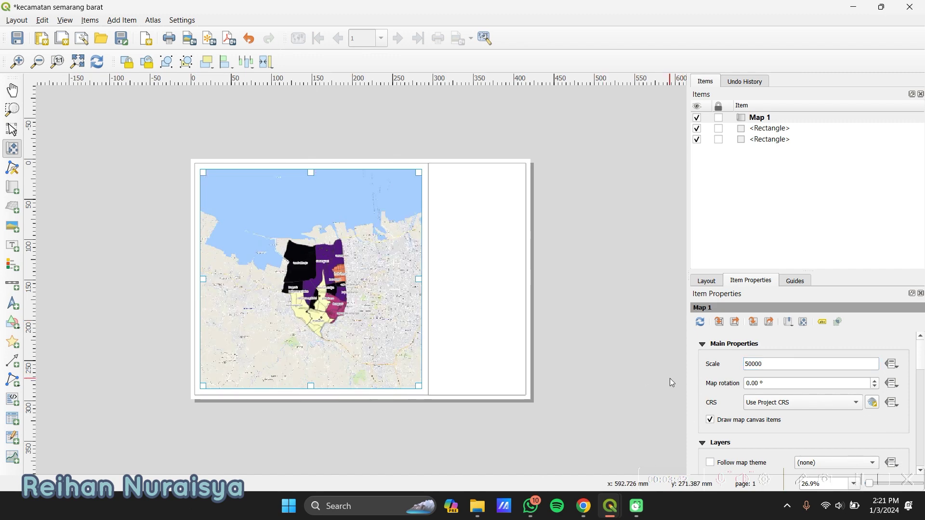
{"action": "left_click", "coordinate": [818, 365]}
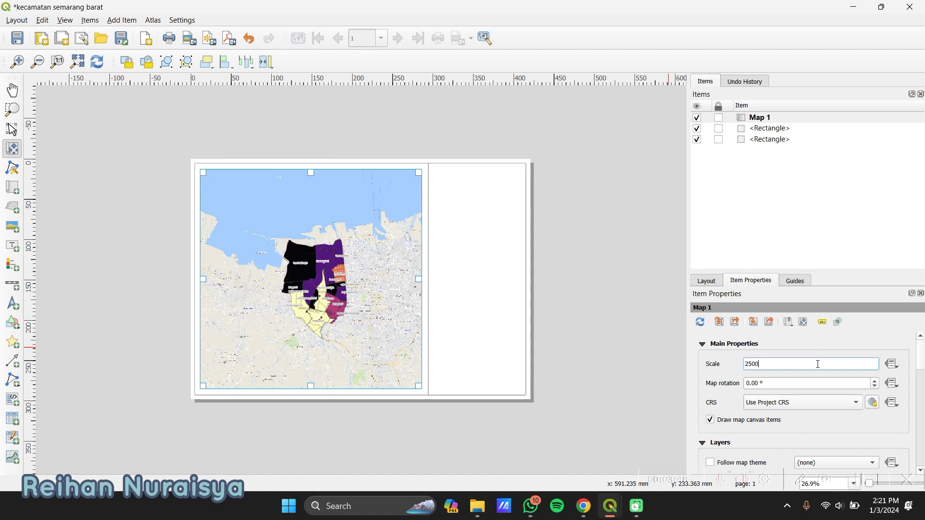
{"action": "key", "text": "Return"}
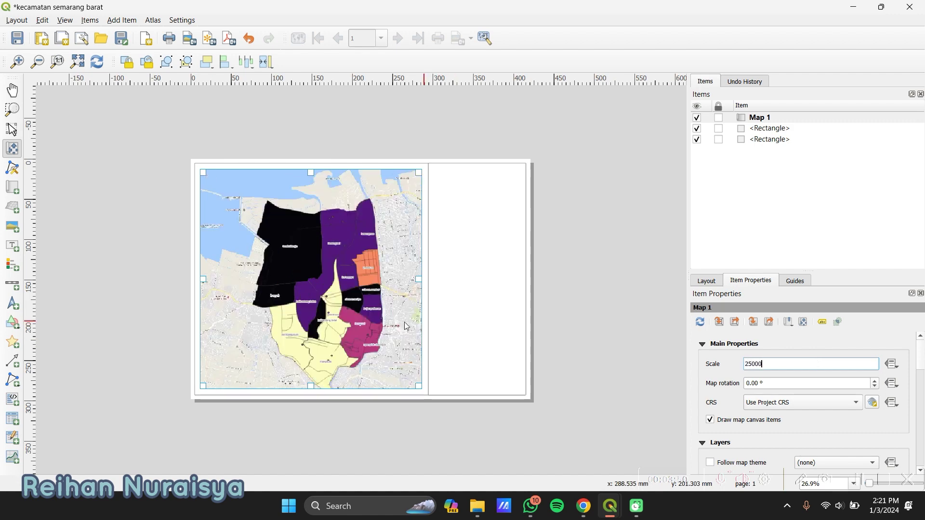
{"action": "left_click_drag", "start_coordinate": [363, 335], "coordinate": [346, 310]}
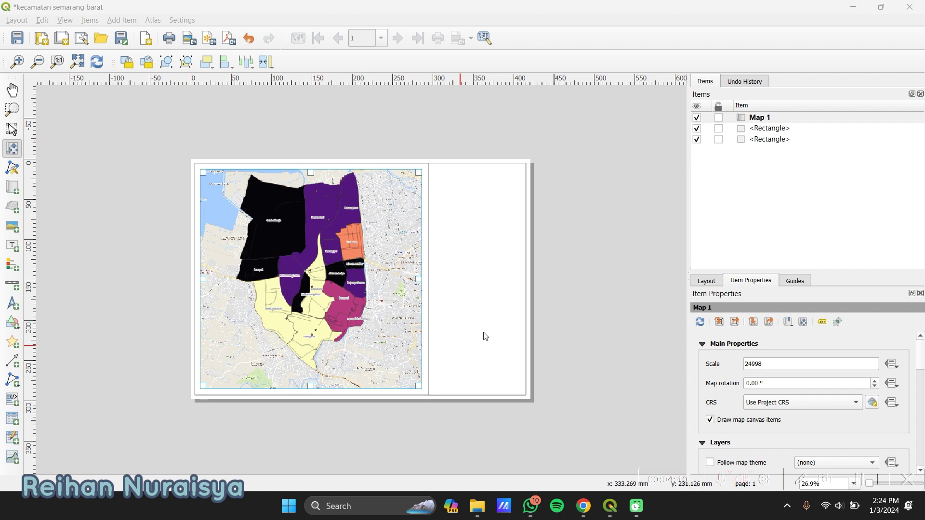
- Switch to the main QGIS window, collapse the layer tree, and hide the Kecamatan semarang barat_modified and Google.cn Normal layers
{"action": "left_click", "coordinate": [853, 7]}
{"action": "scroll", "coordinate": [90, 429], "scroll_direction": "down", "scroll_amount": 5}
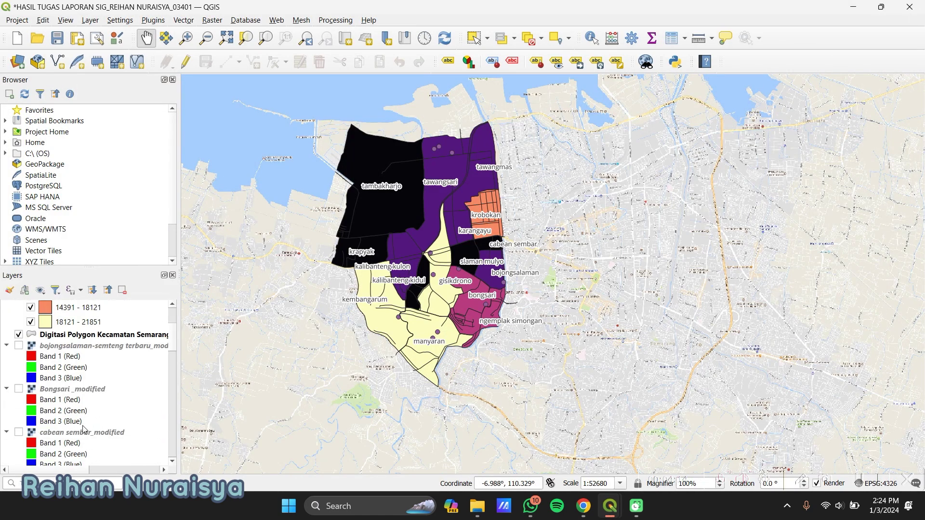
{"action": "scroll", "coordinate": [92, 431], "scroll_direction": "down", "scroll_amount": 6}
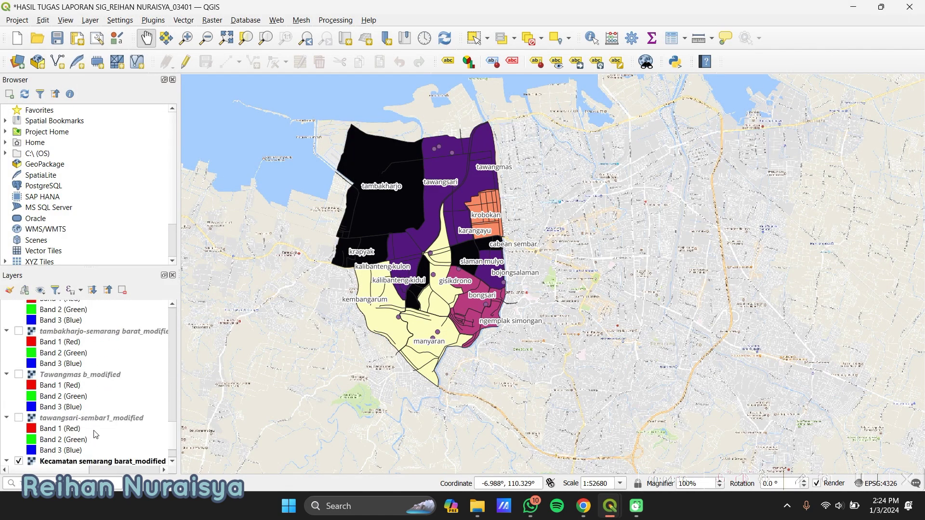
{"action": "scroll", "coordinate": [83, 452], "scroll_direction": "up", "scroll_amount": 6}
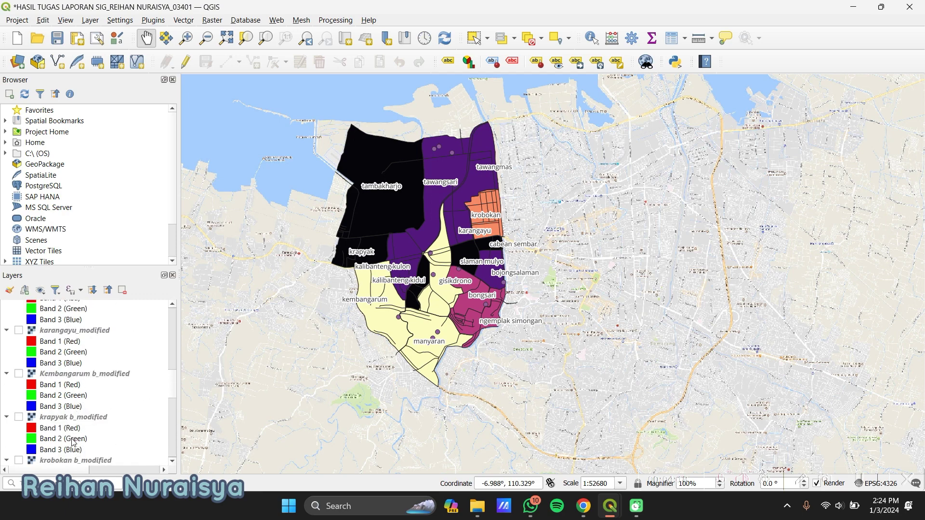
{"action": "scroll", "coordinate": [72, 442], "scroll_direction": "up", "scroll_amount": 4}
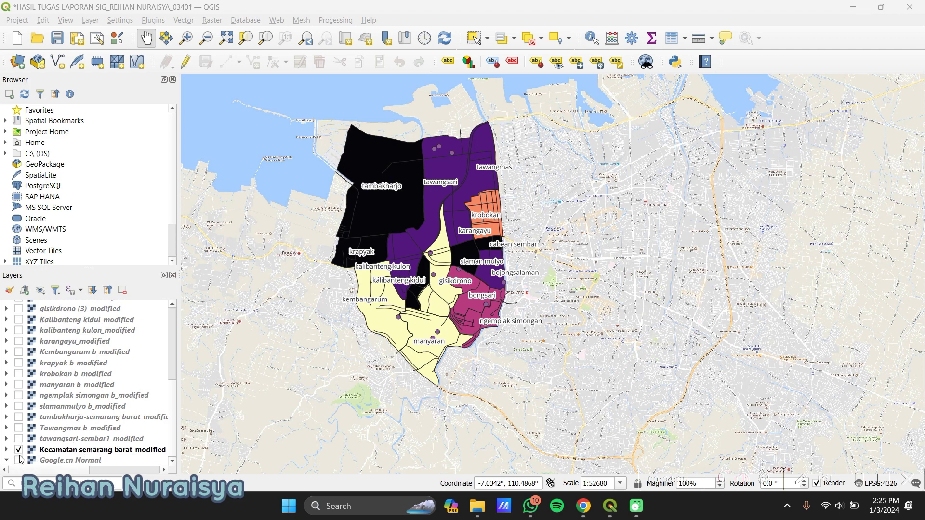
{"action": "left_click", "coordinate": [21, 453]}
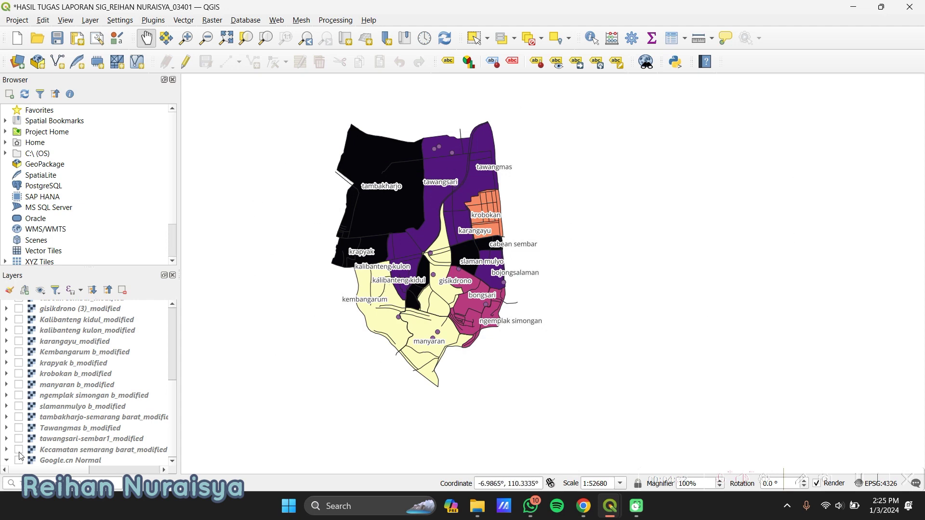
- Show the Kecamatan semarang barat_modified layer and hide it again
{"action": "left_click", "coordinate": [19, 451]}
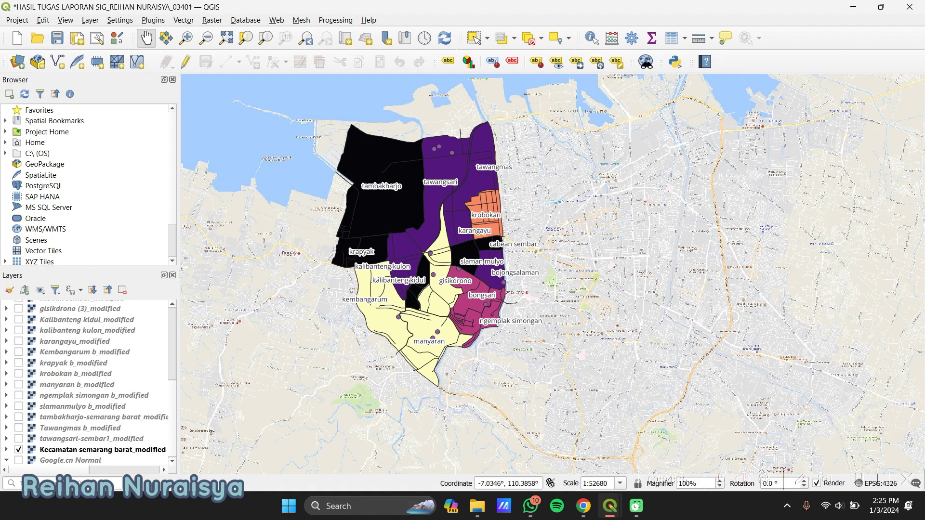
{"action": "mouse_move", "coordinate": [622, 515]}
{"action": "left_click", "coordinate": [20, 450]}
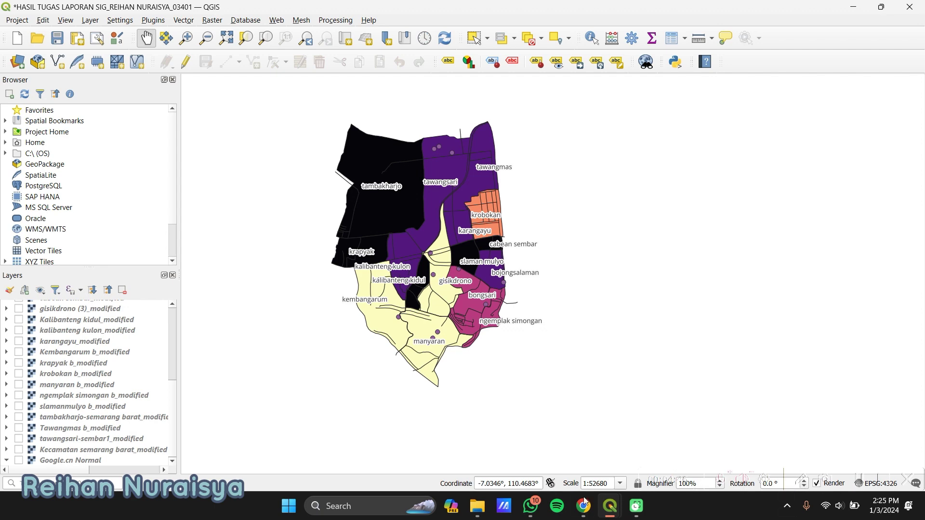
- Switch to the kecamatan semarang barat print layout, refresh the map preview, and lock the map's layers and layer styles
{"action": "mouse_move", "coordinate": [609, 515]}
{"action": "left_click", "coordinate": [674, 443]}
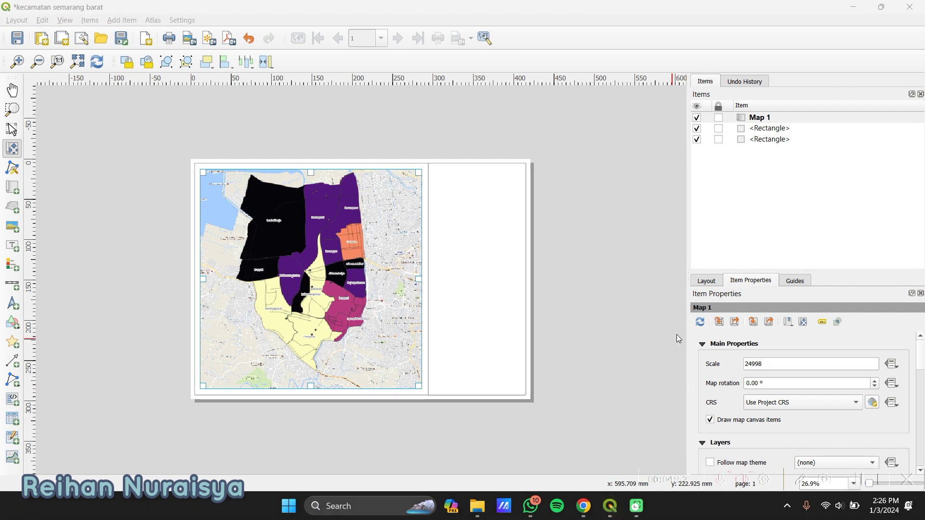
{"action": "left_click", "coordinate": [700, 323]}
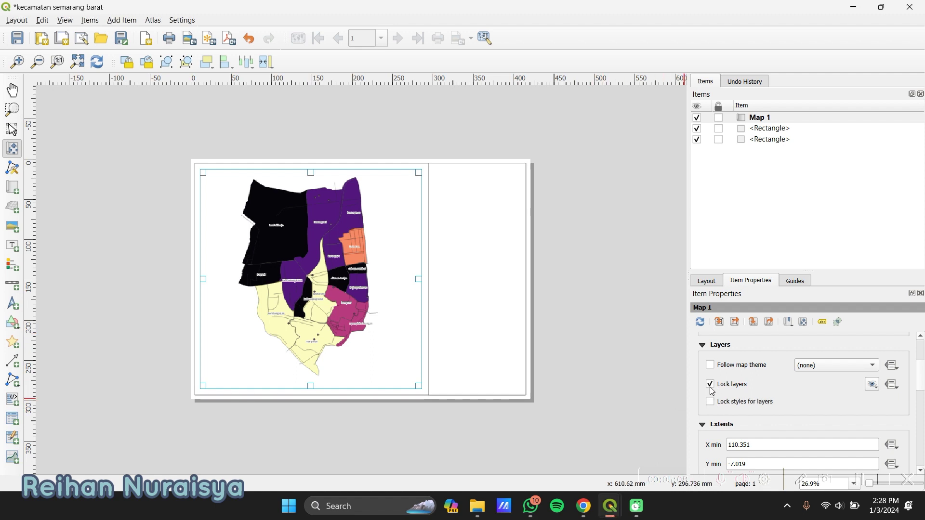
{"action": "left_click", "coordinate": [710, 384]}
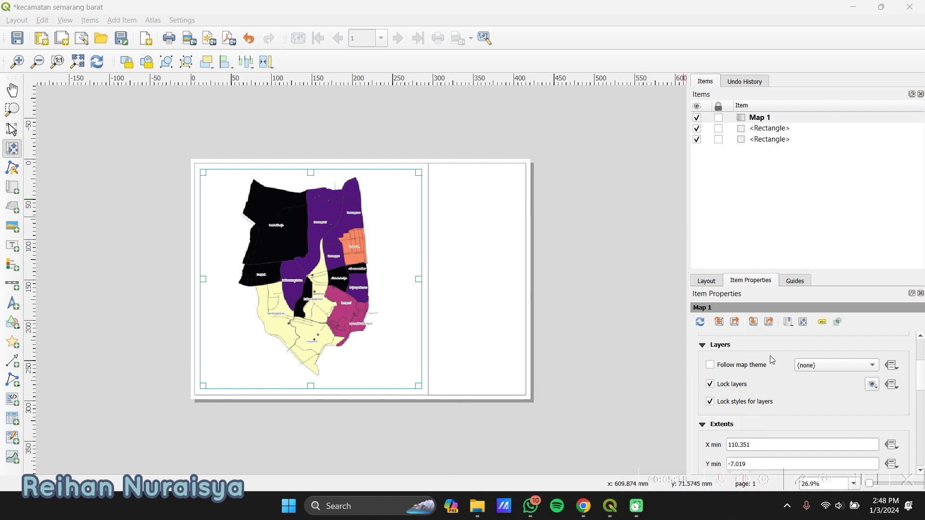
- Add a grid to Map 1 and open its grid properties for modification
{"action": "scroll", "coordinate": [840, 395], "scroll_direction": "down", "scroll_amount": 1}
{"action": "scroll", "coordinate": [874, 407], "scroll_direction": "down", "scroll_amount": 3}
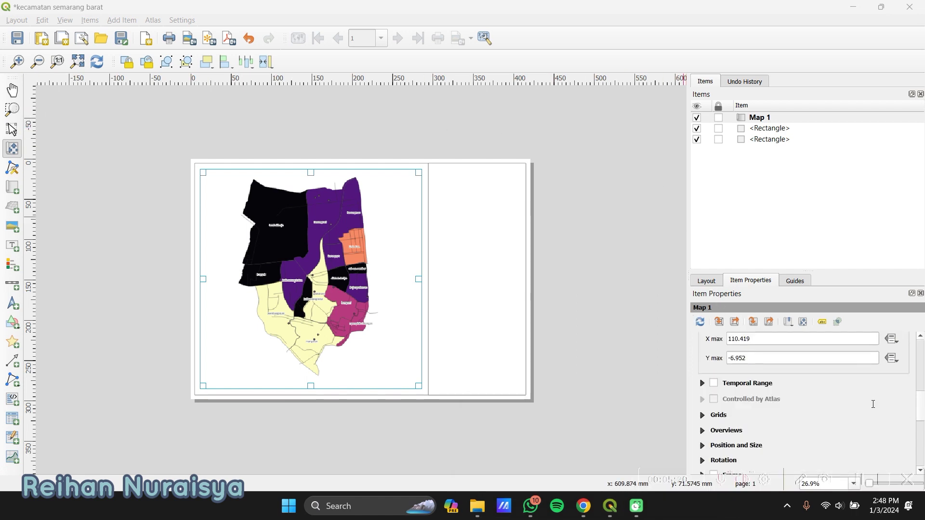
{"action": "scroll", "coordinate": [867, 416], "scroll_direction": "down", "scroll_amount": 1}
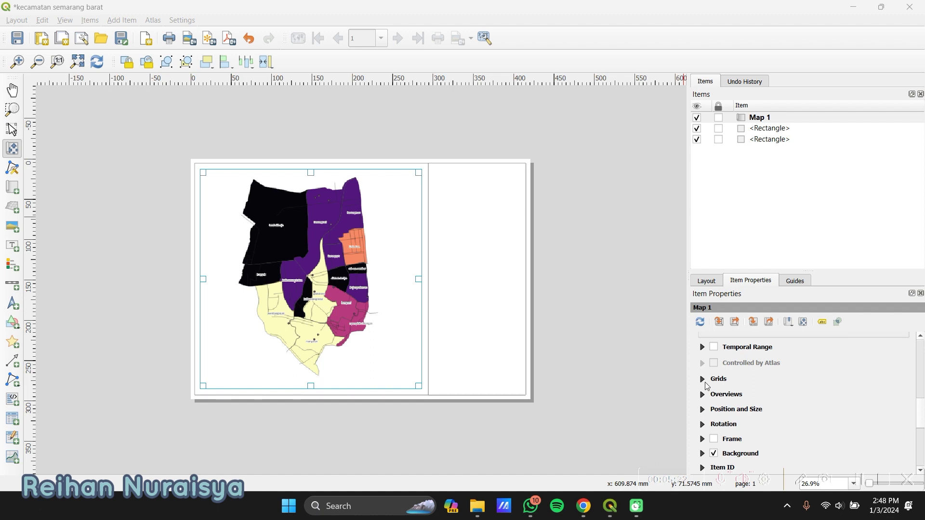
{"action": "left_click", "coordinate": [702, 380]}
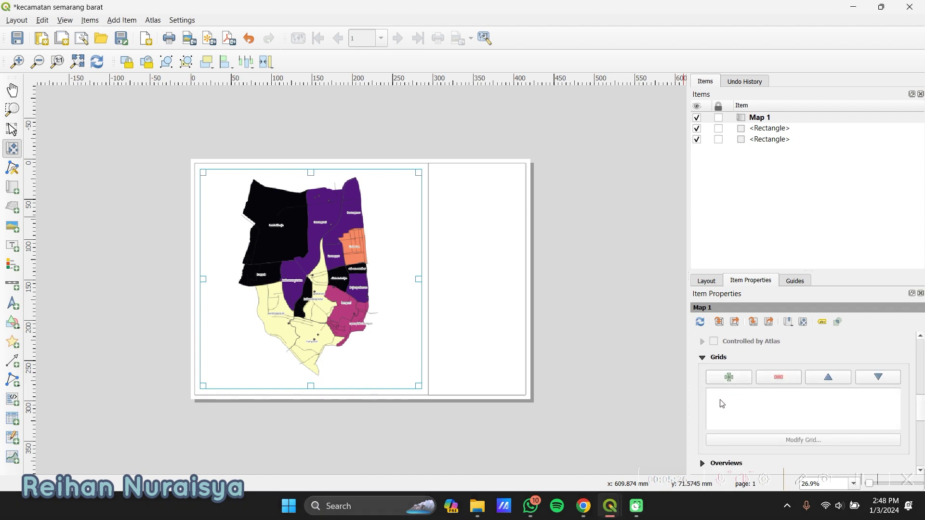
{"action": "left_click", "coordinate": [727, 380]}
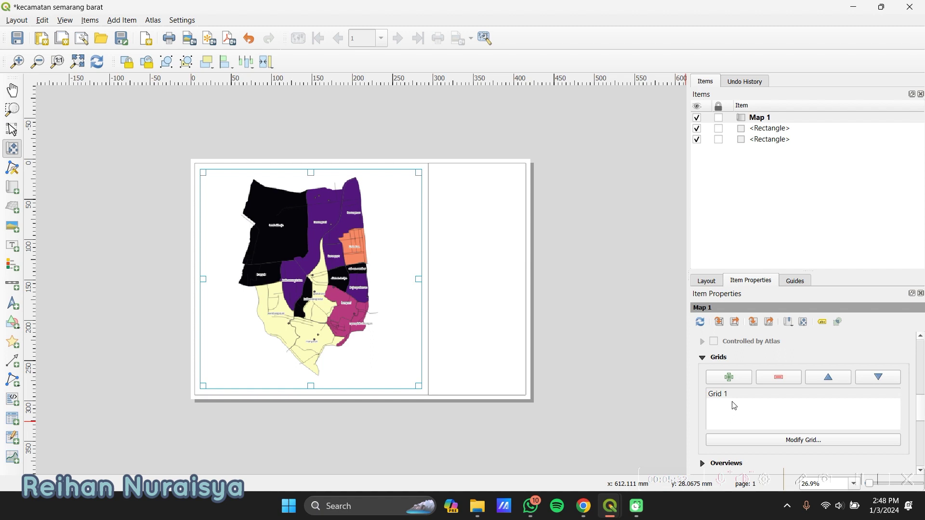
{"action": "left_click", "coordinate": [860, 481]}
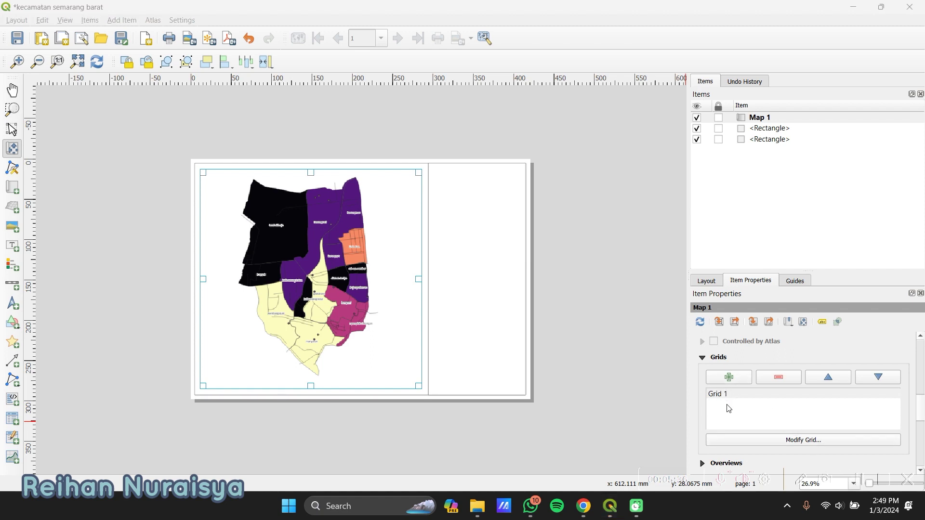
{"action": "left_click", "coordinate": [741, 396]}
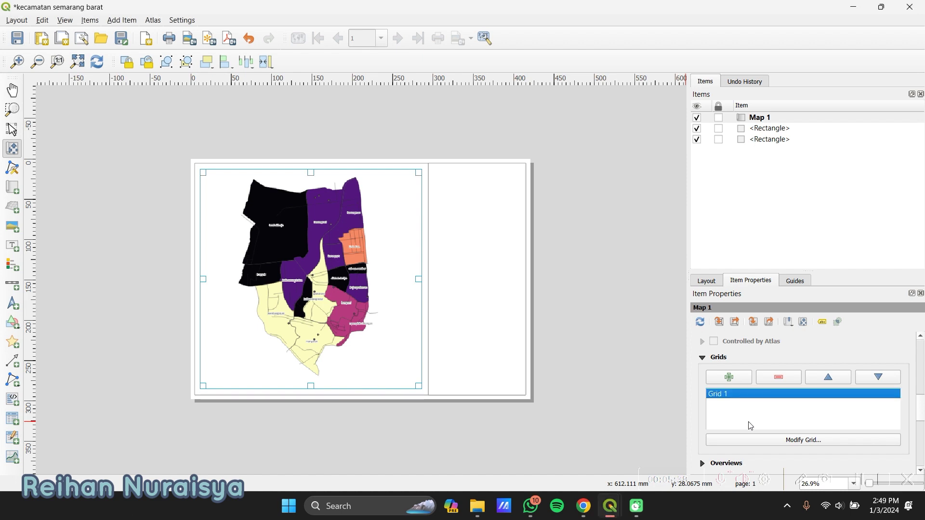
{"action": "left_click", "coordinate": [824, 444]}
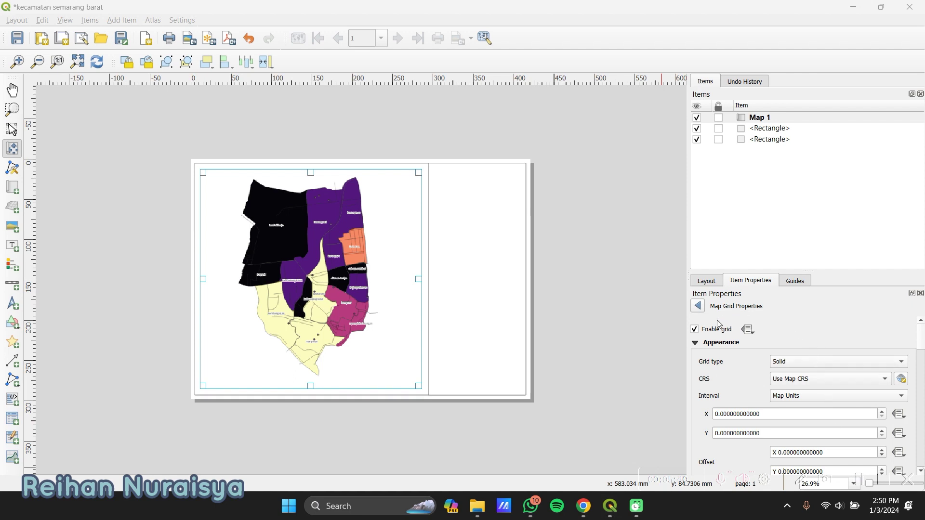
- Keep the grid type Solid with the map CRS, and set the interval units to Centimeters
{"action": "left_click", "coordinate": [815, 363]}
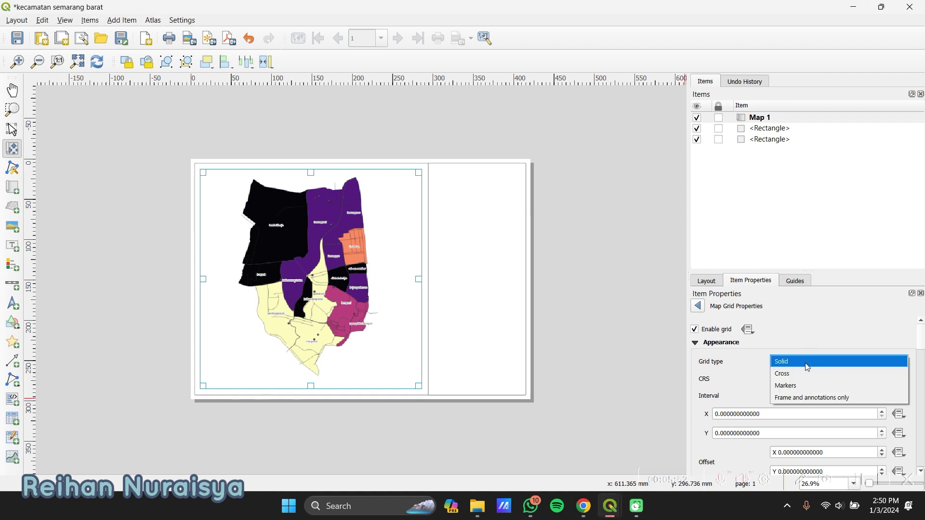
{"action": "left_click", "coordinate": [807, 367]}
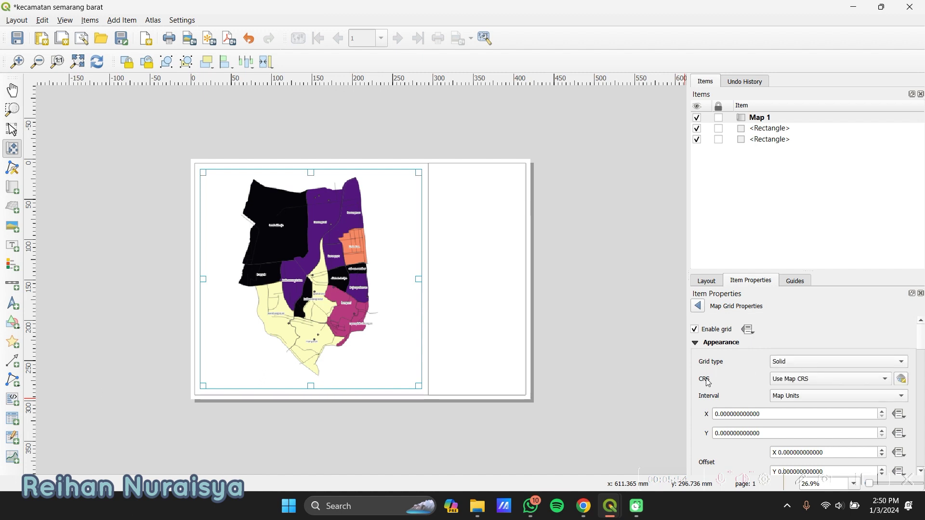
{"action": "left_click", "coordinate": [886, 381]}
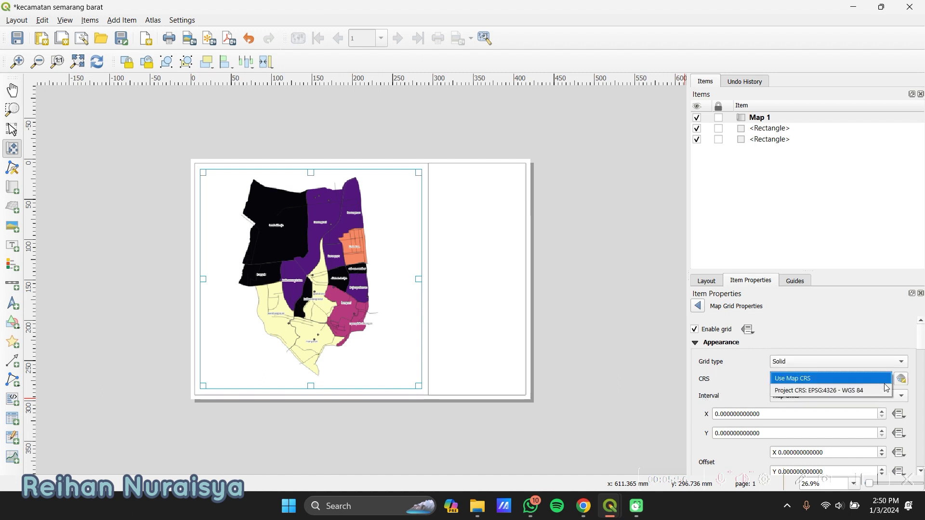
{"action": "left_click", "coordinate": [885, 384]}
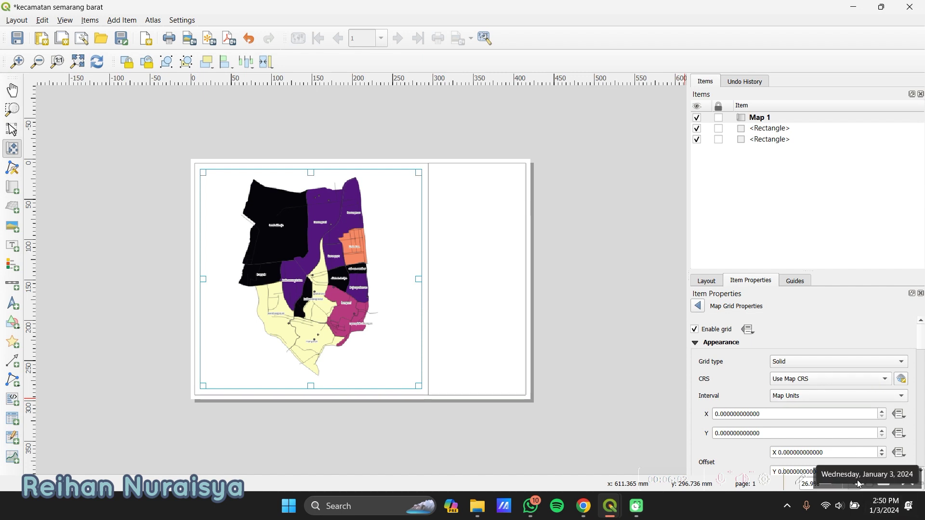
{"action": "left_click", "coordinate": [907, 403]}
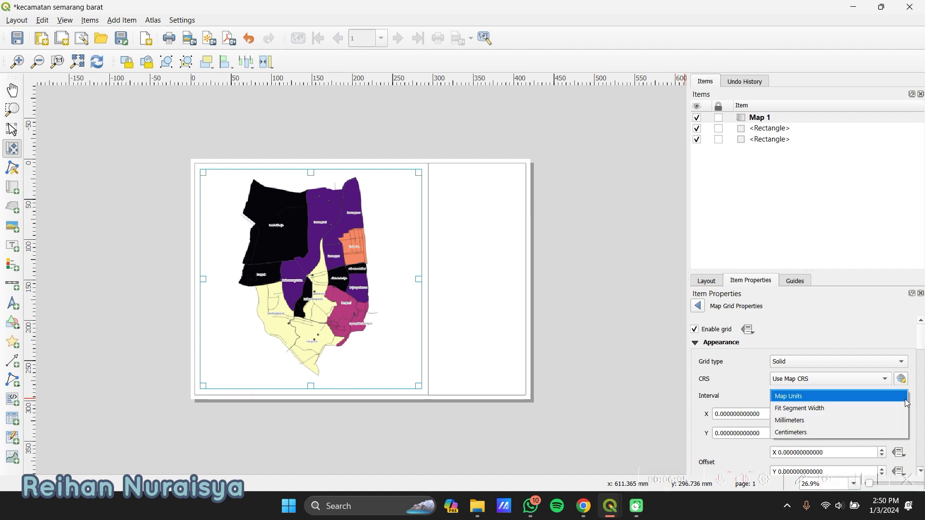
{"action": "left_click", "coordinate": [828, 434]}
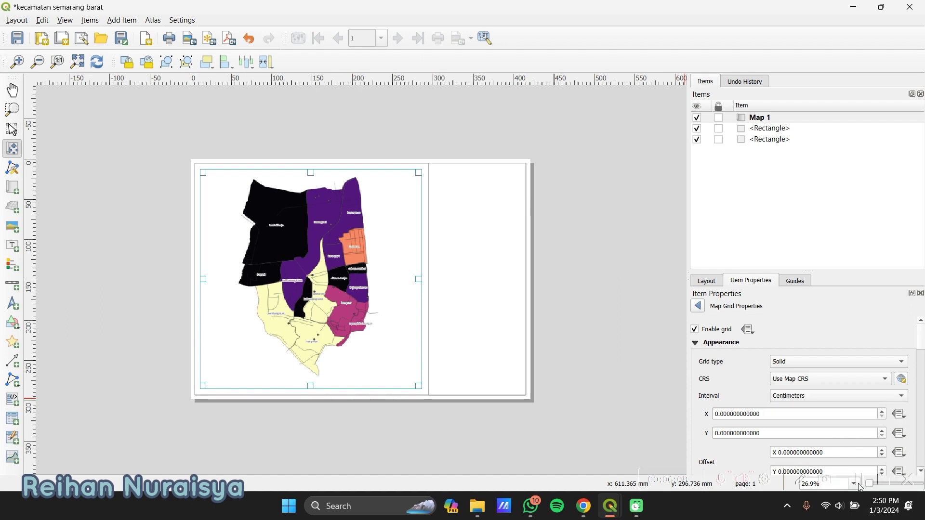
- Set the grid interval to 5 cm in both X and Y
{"action": "left_click", "coordinate": [786, 415]}
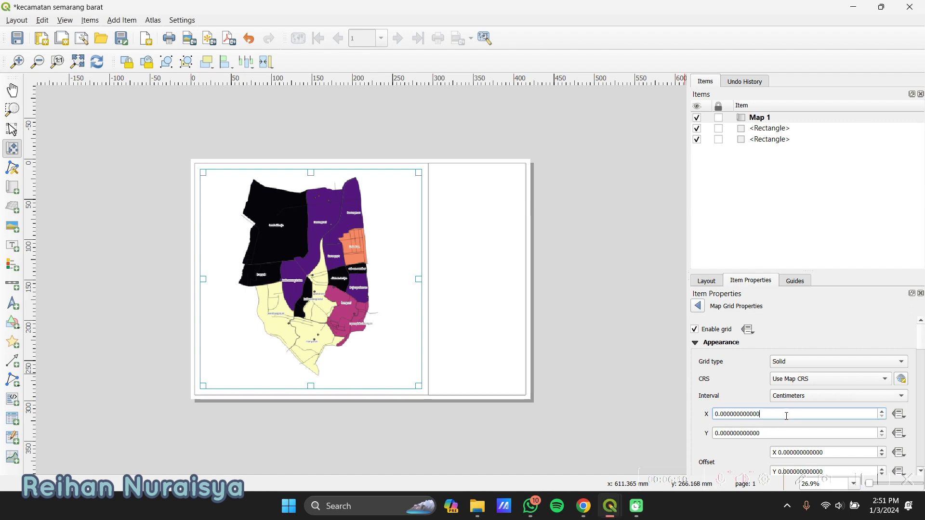
{"action": "left_click_drag", "start_coordinate": [786, 416], "coordinate": [702, 419]}
{"action": "type", "text": "5"}
{"action": "left_click", "coordinate": [778, 435]}
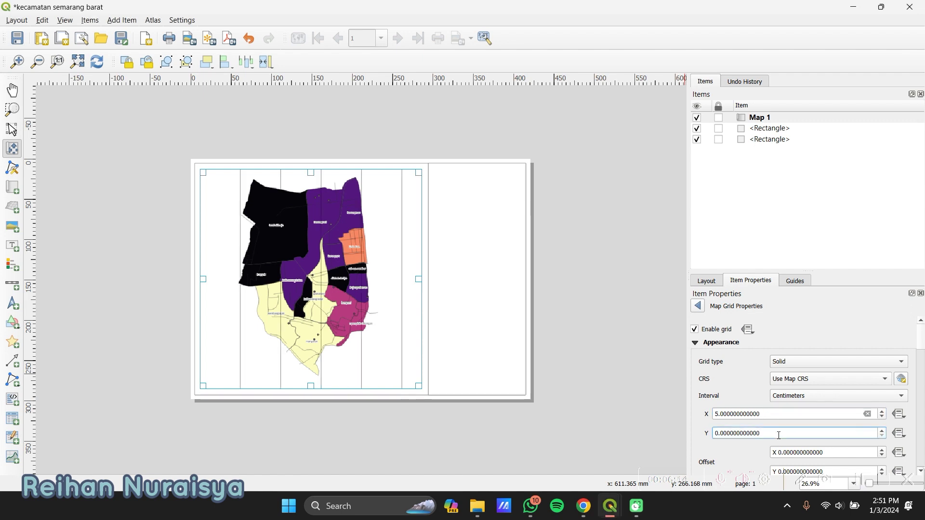
{"action": "left_click_drag", "start_coordinate": [779, 435], "coordinate": [683, 433]}
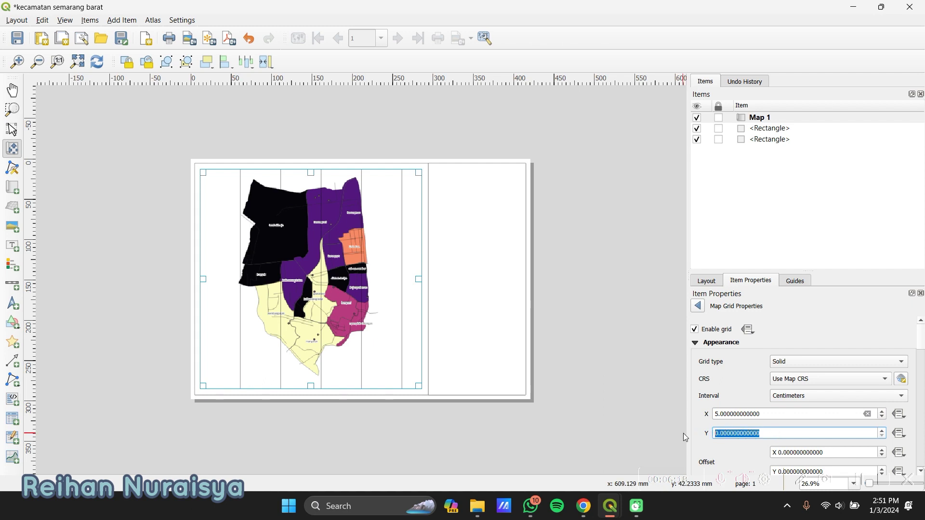
{"action": "type", "text": "5"}
{"action": "key", "text": "Return"}
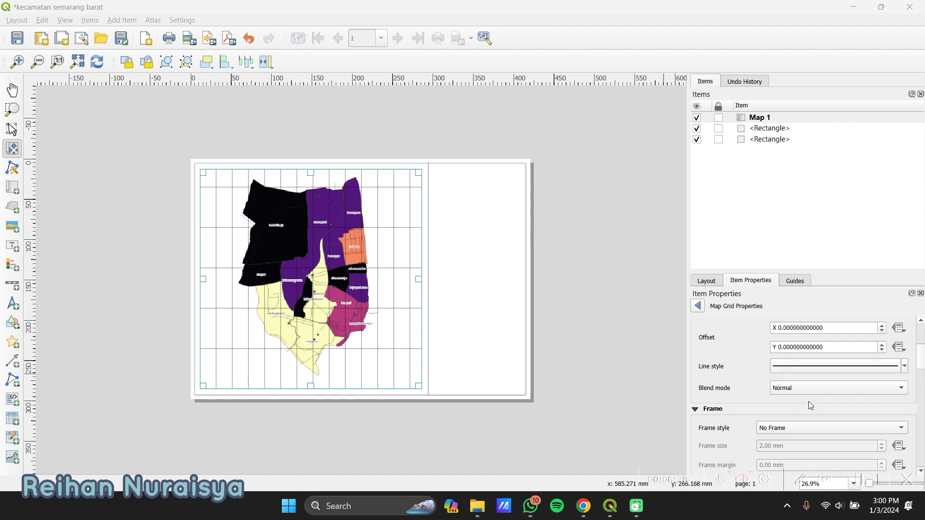
- Keep the grid's blend mode at Normal and set its frame style to Zebra
{"action": "left_click", "coordinate": [834, 390]}
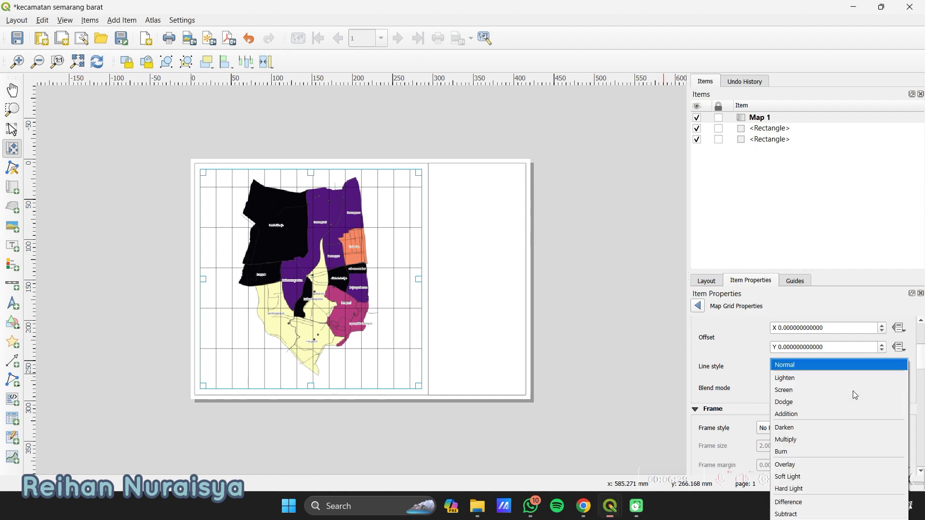
{"action": "left_click", "coordinate": [832, 365]}
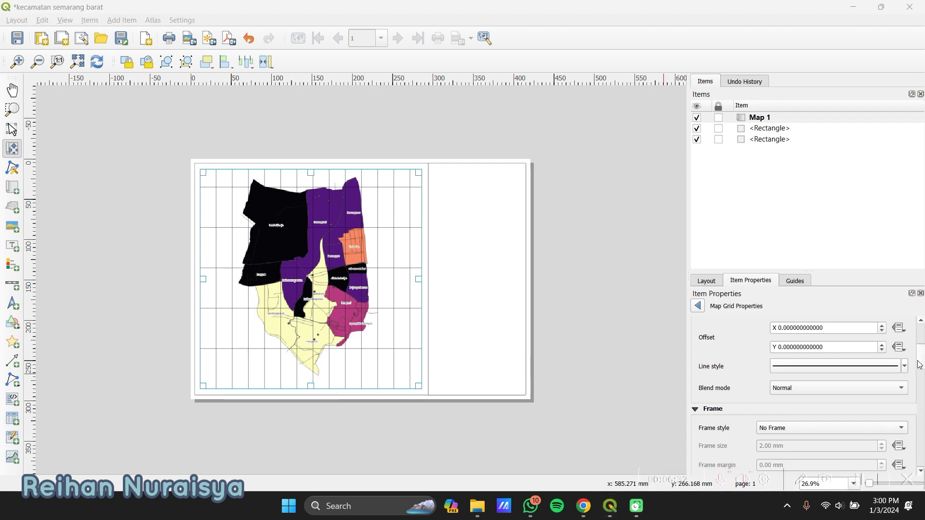
{"action": "scroll", "coordinate": [919, 365], "scroll_direction": "down", "scroll_amount": 2}
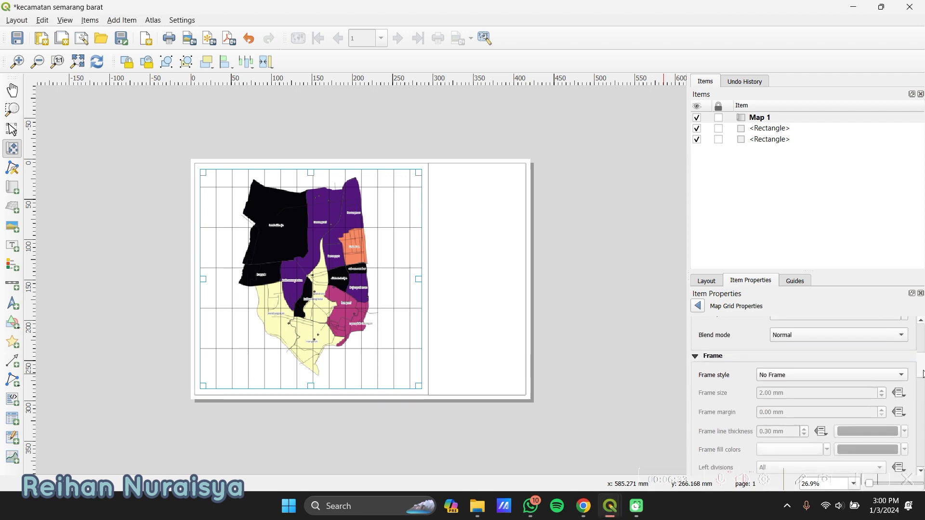
{"action": "left_click", "coordinate": [897, 377]}
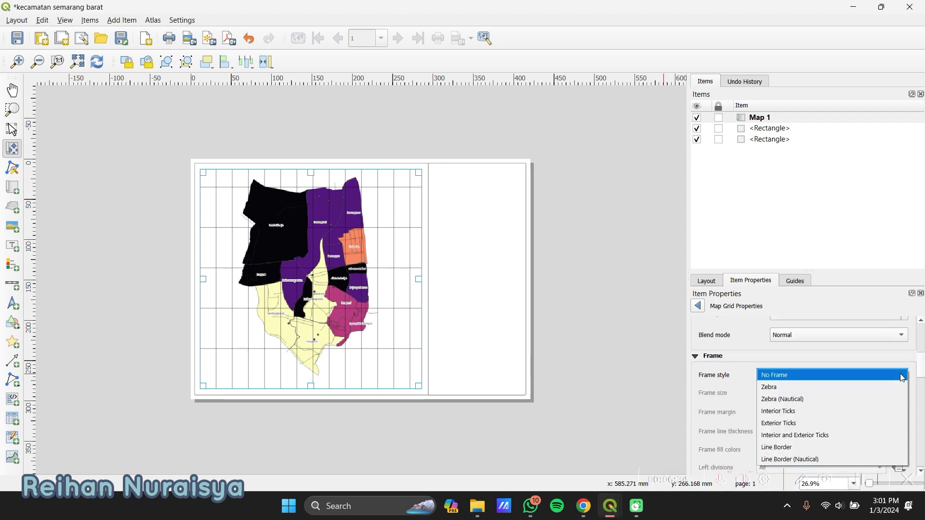
{"action": "left_click", "coordinate": [791, 388]}
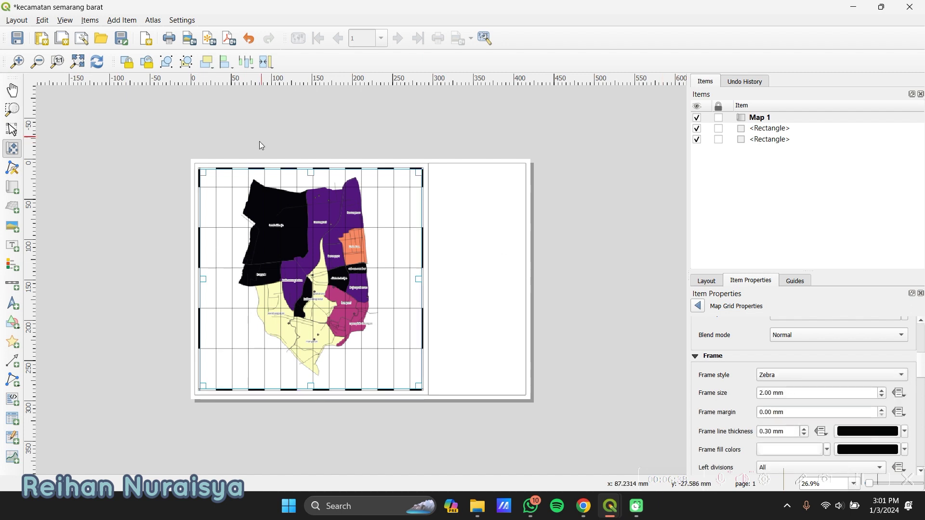
- Turn on the drawing of coordinates around the map grid
{"action": "left_click", "coordinate": [860, 482]}
{"action": "left_click_drag", "start_coordinate": [922, 373], "coordinate": [922, 419]}
{"action": "left_click", "coordinate": [859, 485]}
{"action": "scroll", "coordinate": [706, 414], "scroll_direction": "down", "scroll_amount": 3}
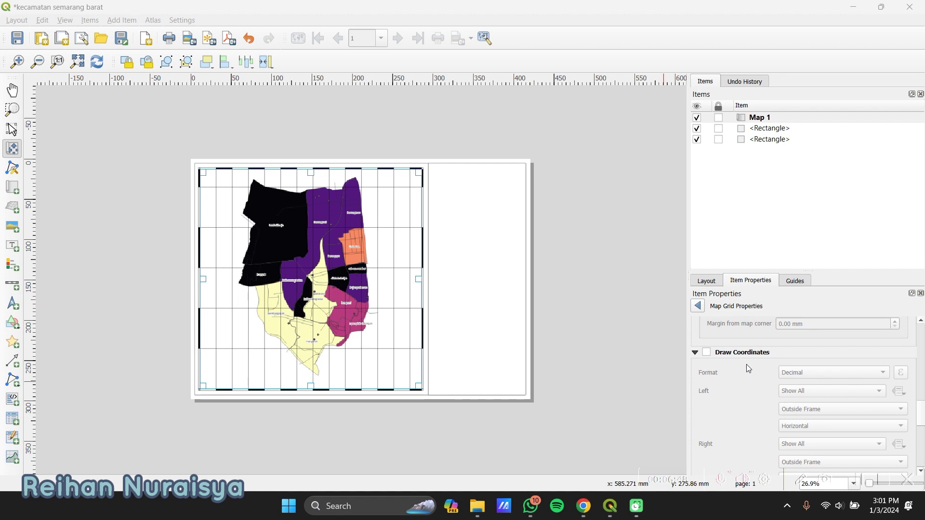
{"action": "left_click", "coordinate": [705, 354]}
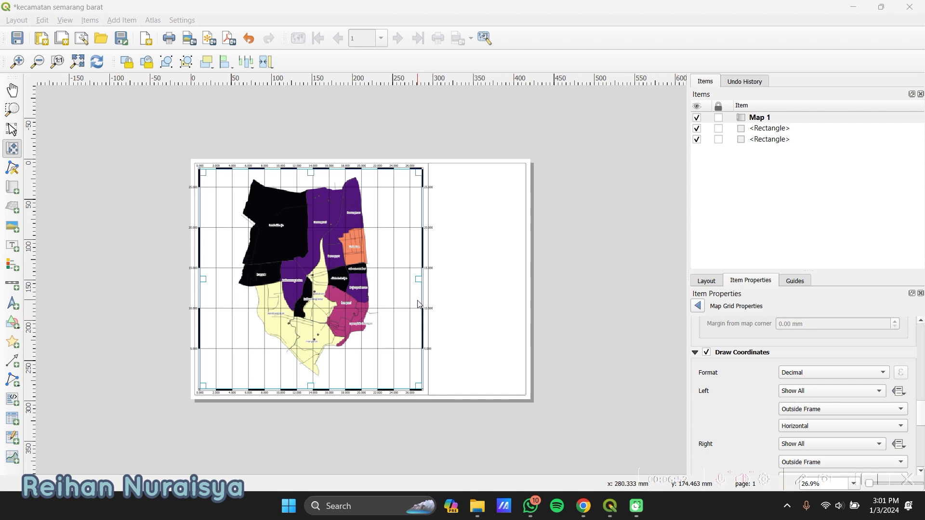
- Move the map content to the right so the Semarang Barat polygons sit near the middle of the gridded frame
{"action": "scroll", "coordinate": [419, 304], "scroll_direction": "up", "scroll_amount": 2}
{"action": "scroll", "coordinate": [365, 314], "scroll_direction": "down", "scroll_amount": 2}
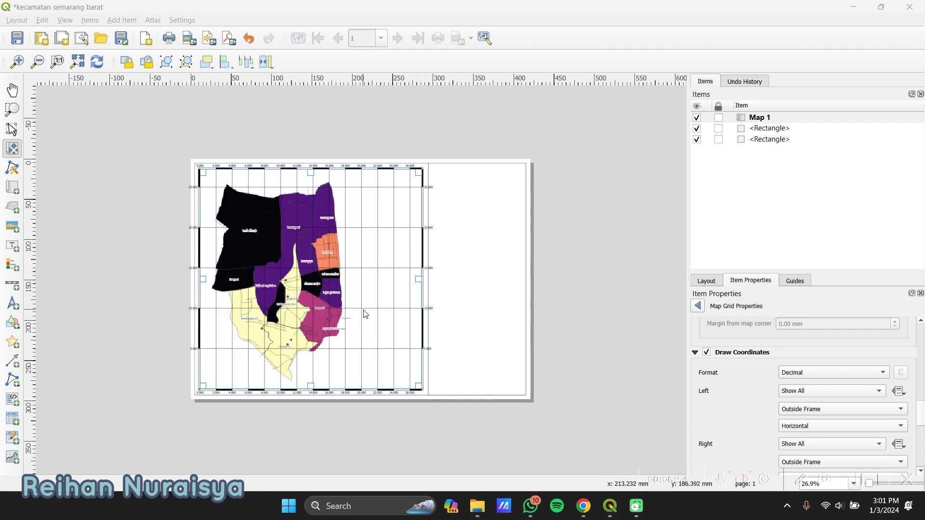
{"action": "left_click_drag", "start_coordinate": [304, 297], "coordinate": [331, 297]}
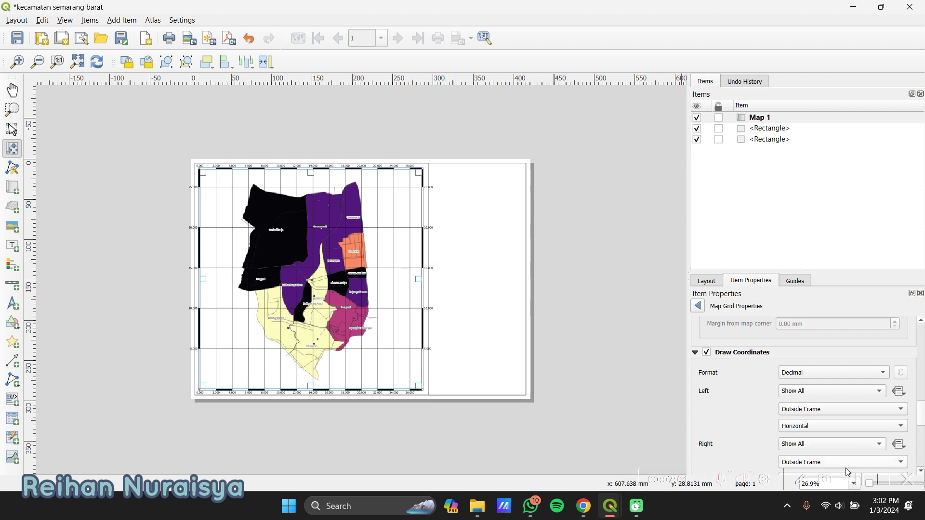
- Keep the grid coordinate format at Decimal and place the left-side coordinates inside the frame
{"action": "left_click", "coordinate": [804, 378]}
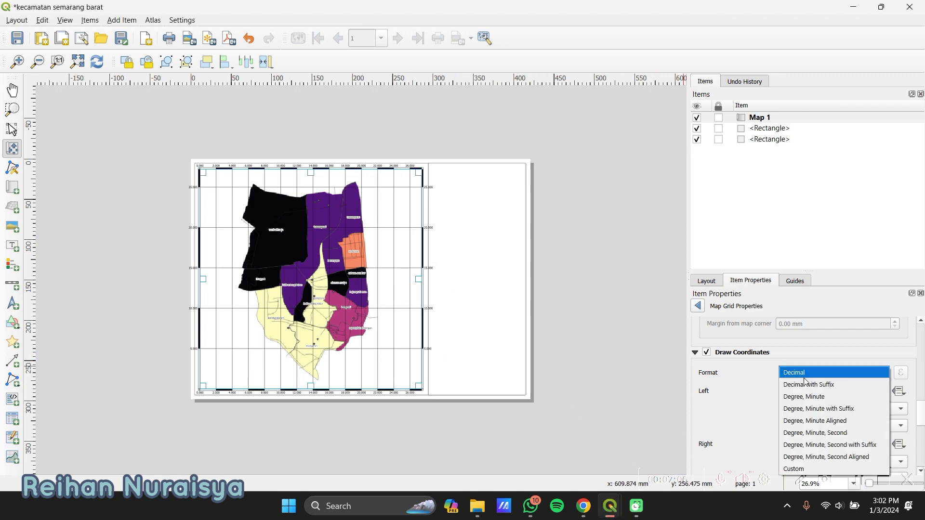
{"action": "left_click", "coordinate": [831, 378]}
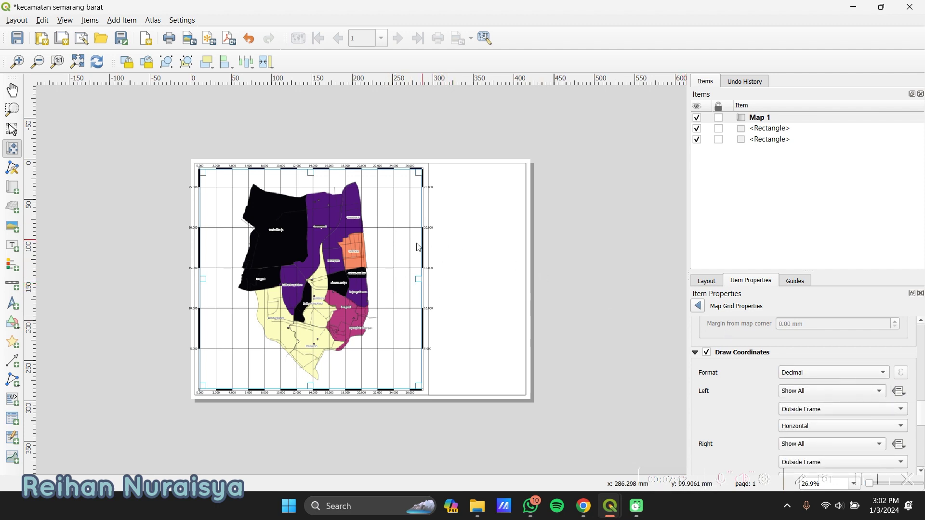
{"action": "left_click", "coordinate": [846, 409]}
{"action": "left_click", "coordinate": [843, 397]}
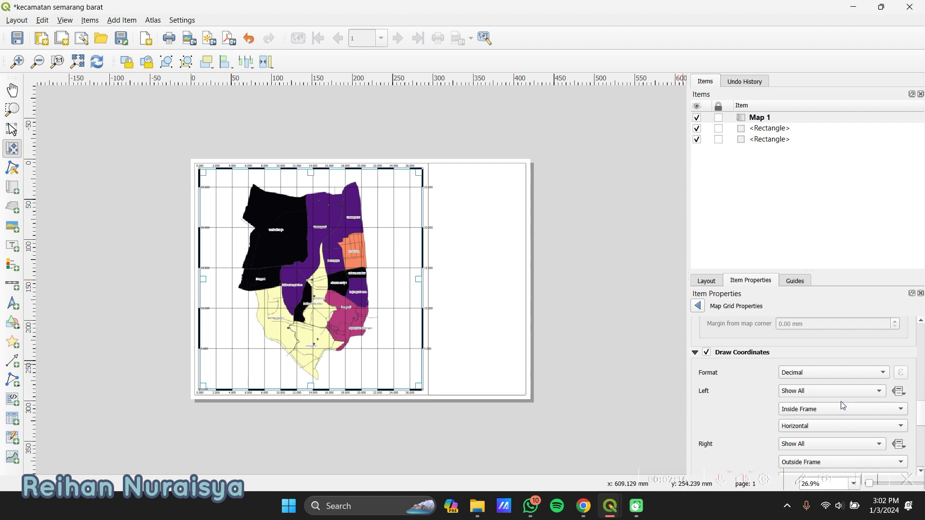
{"action": "left_click", "coordinate": [800, 414]}
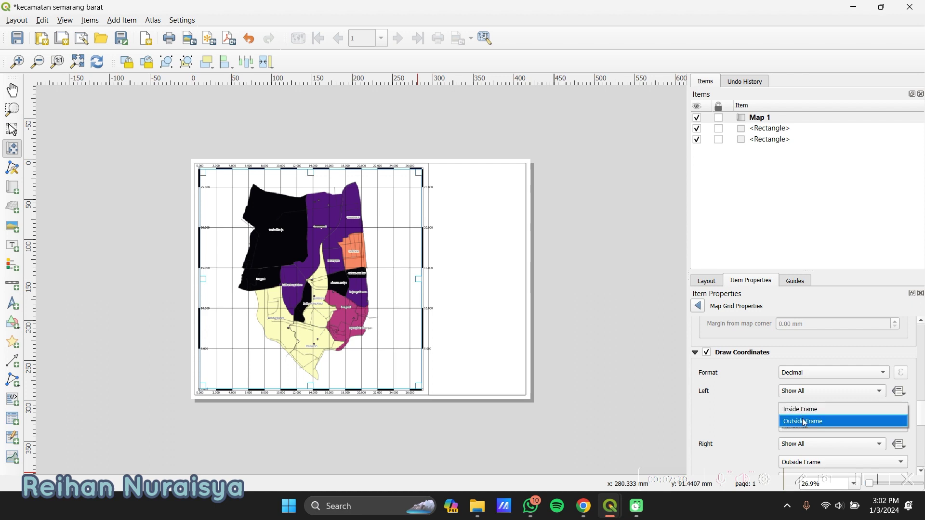
{"action": "left_click", "coordinate": [810, 410]}
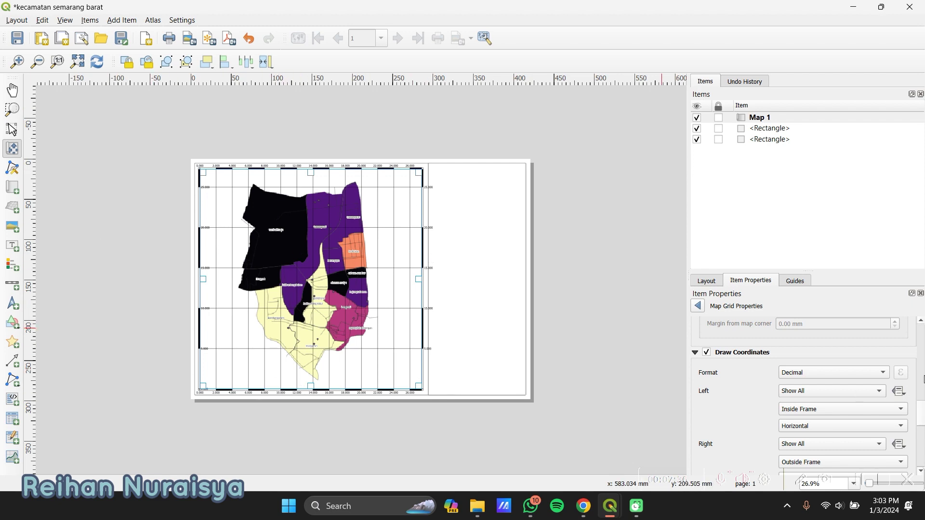
- Place the grid coordinates along the map's right side inside the frame
{"action": "left_click_drag", "start_coordinate": [923, 420], "coordinate": [924, 433]}
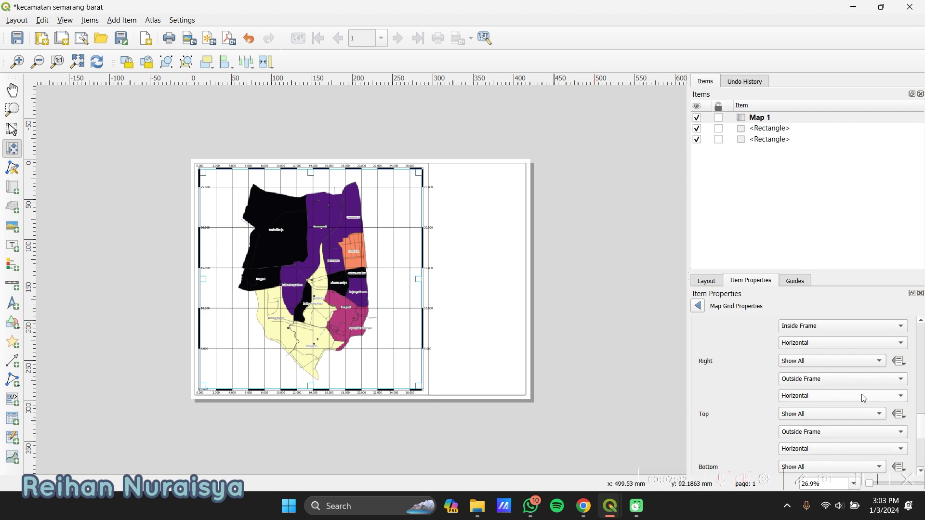
{"action": "left_click", "coordinate": [898, 381]}
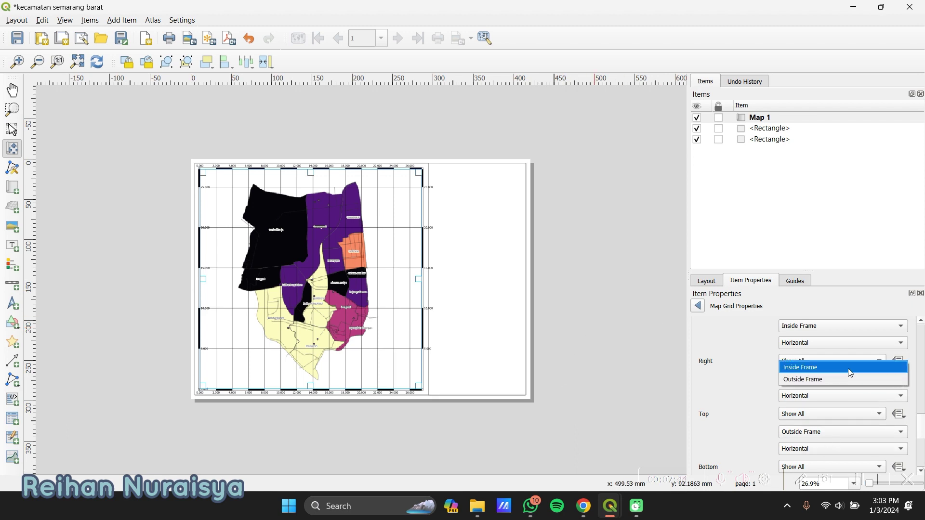
{"action": "left_click", "coordinate": [848, 368]}
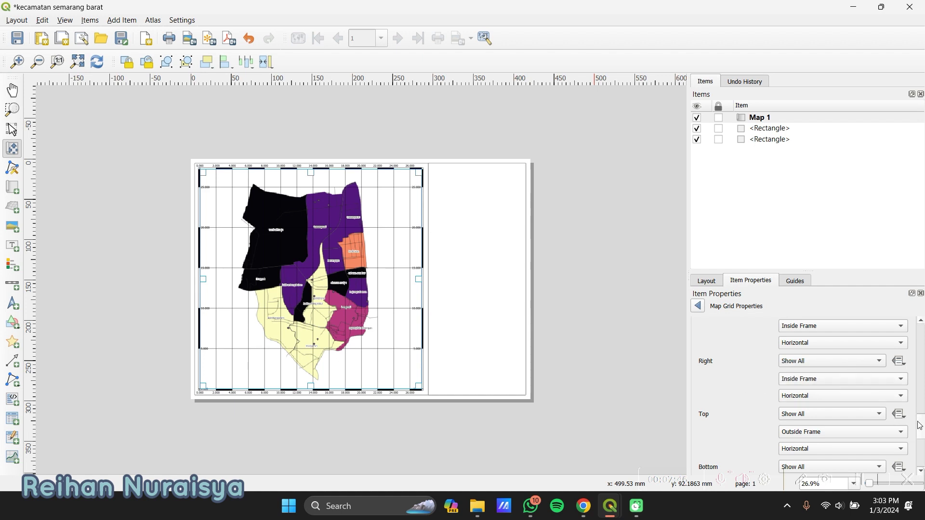
- Place the grid coordinates along the map's top and bottom sides inside the frame
{"action": "scroll", "coordinate": [921, 428], "scroll_direction": "down", "scroll_amount": 1}
{"action": "scroll", "coordinate": [923, 433], "scroll_direction": "down", "scroll_amount": 2}
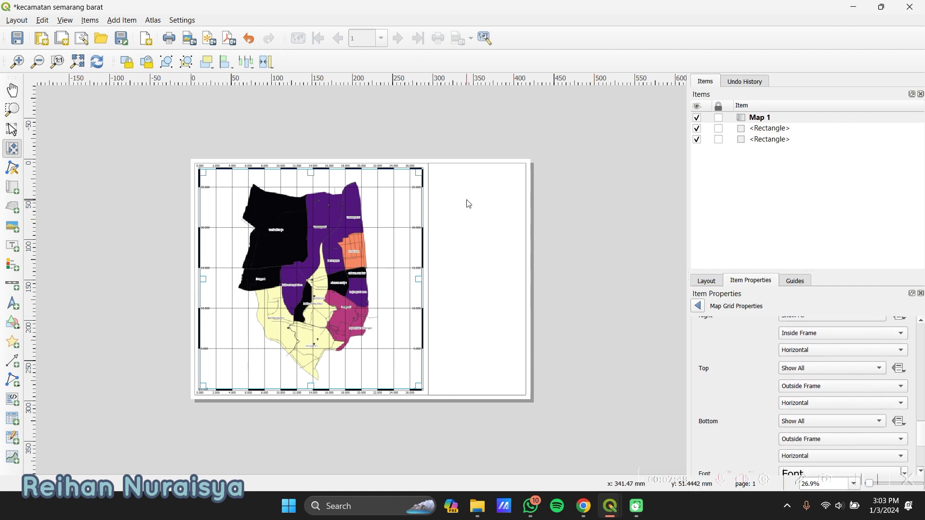
{"action": "left_click", "coordinate": [811, 386]}
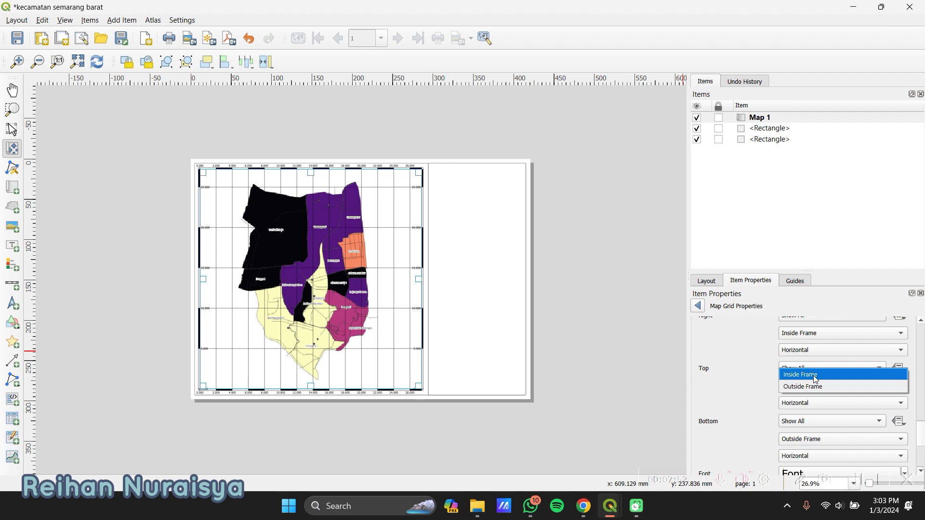
{"action": "left_click", "coordinate": [815, 379]}
{"action": "scroll", "coordinate": [923, 442], "scroll_direction": "down", "scroll_amount": 2}
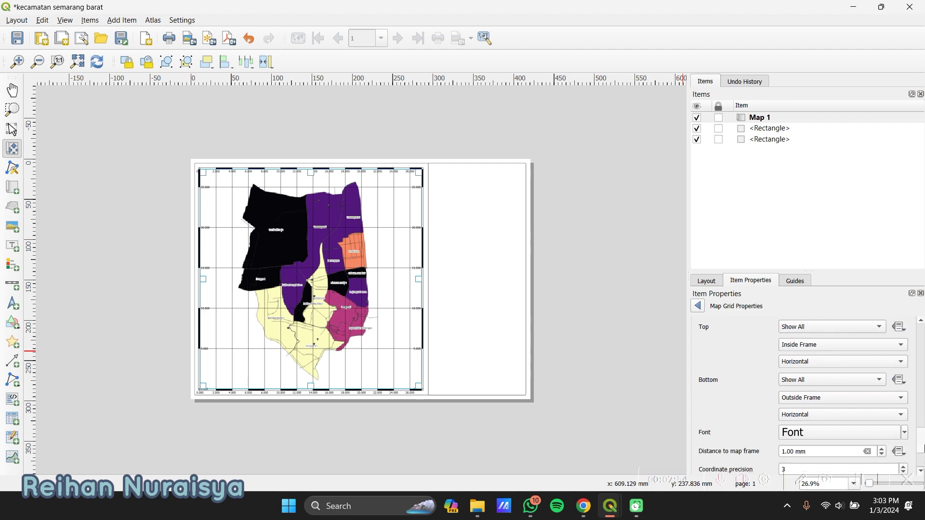
{"action": "left_click", "coordinate": [831, 402]}
{"action": "left_click", "coordinate": [837, 389]}
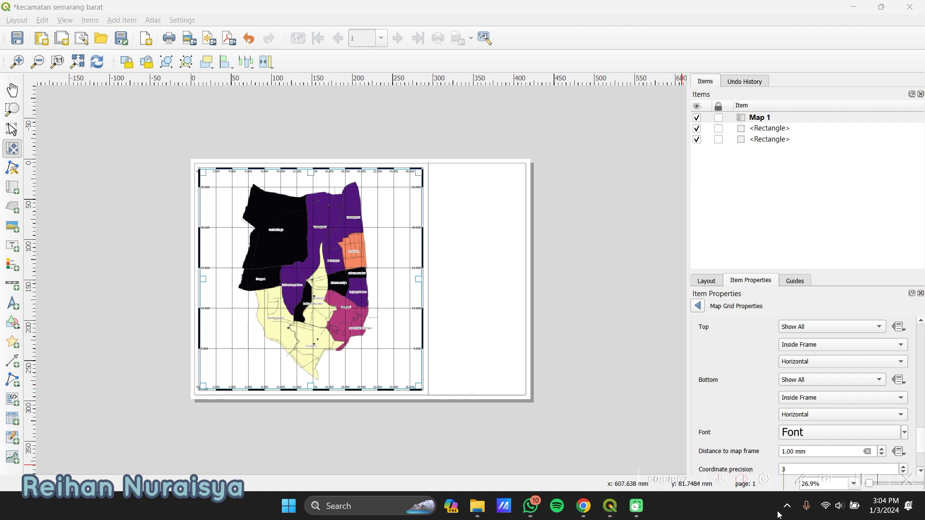
{"action": "scroll", "coordinate": [923, 453], "scroll_direction": "down", "scroll_amount": 1}
{"action": "scroll", "coordinate": [922, 453], "scroll_direction": "down", "scroll_amount": 2}
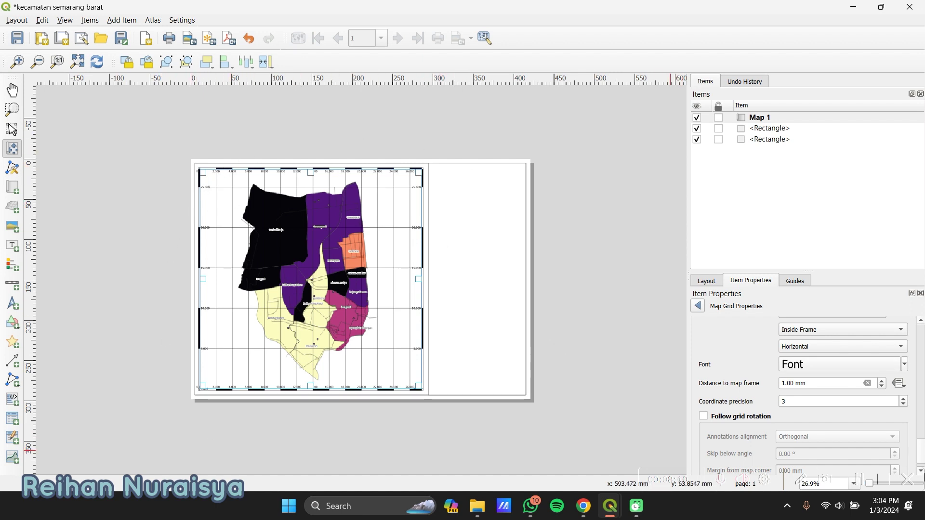
{"action": "left_click", "coordinate": [861, 481]}
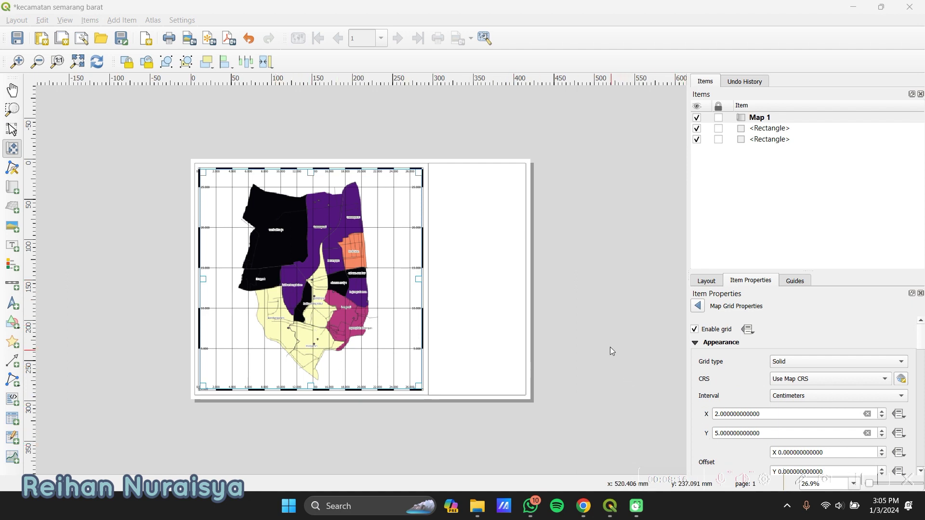
- Add a text label about 110 mm wide and 29 mm high at the top of the page's empty right-hand section
{"action": "left_click", "coordinate": [13, 247]}
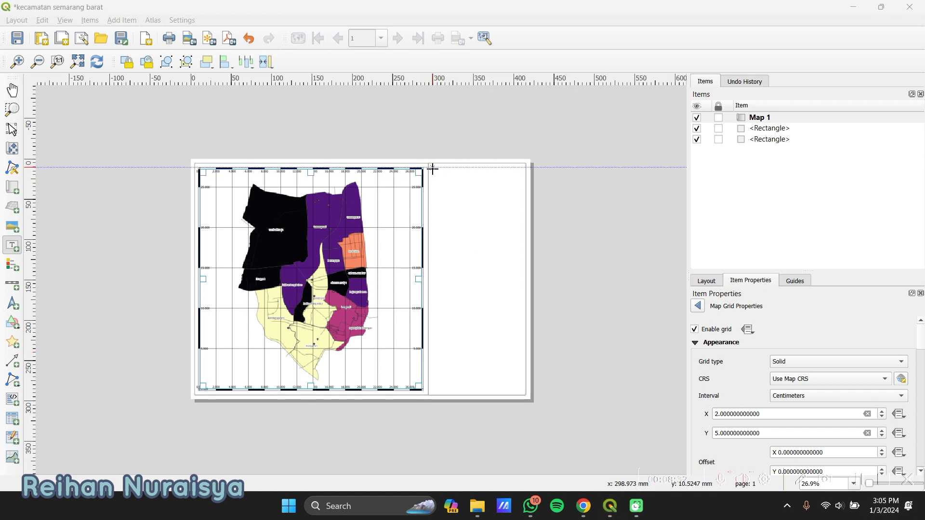
{"action": "left_click_drag", "start_coordinate": [433, 168], "coordinate": [523, 191]}
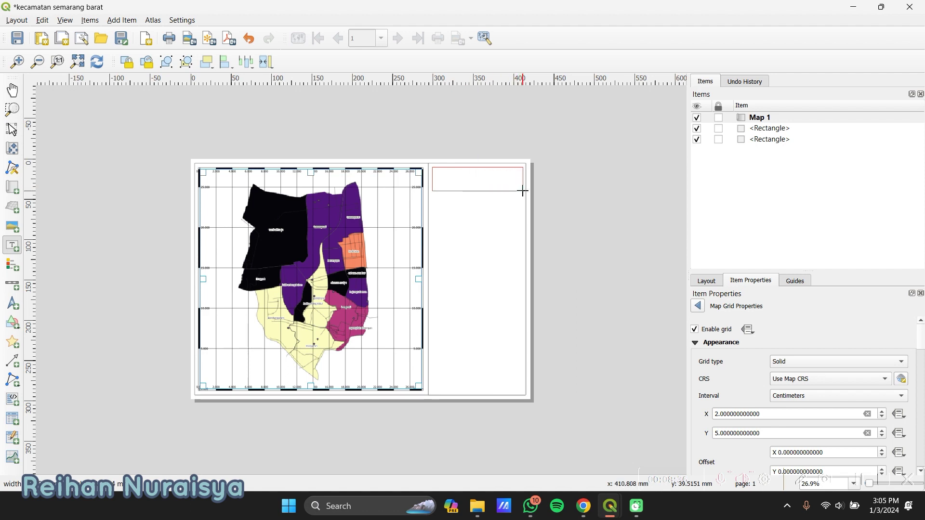
{"action": "left_click_drag", "start_coordinate": [523, 192], "coordinate": [521, 191]}
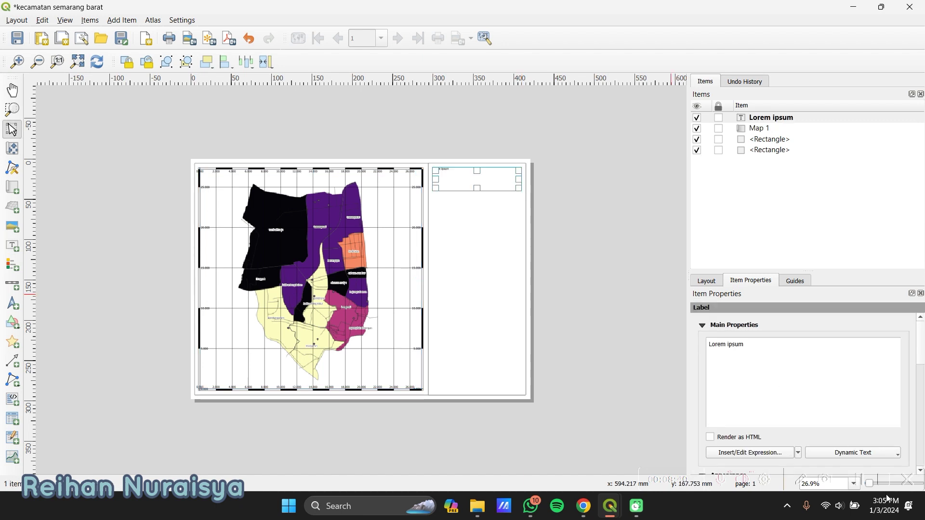
{"action": "left_click", "coordinate": [866, 473]}
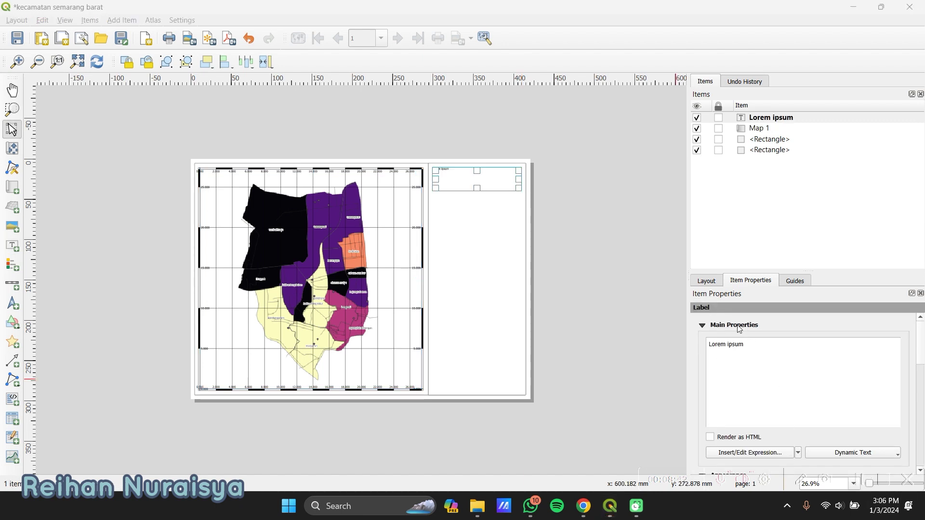
- Replace the label's placeholder text with the three-line title "Peta Persebaran Penduduk", "Kecamatan Semarang Barat", "Tahun 2019"
{"action": "left_click", "coordinate": [755, 345]}
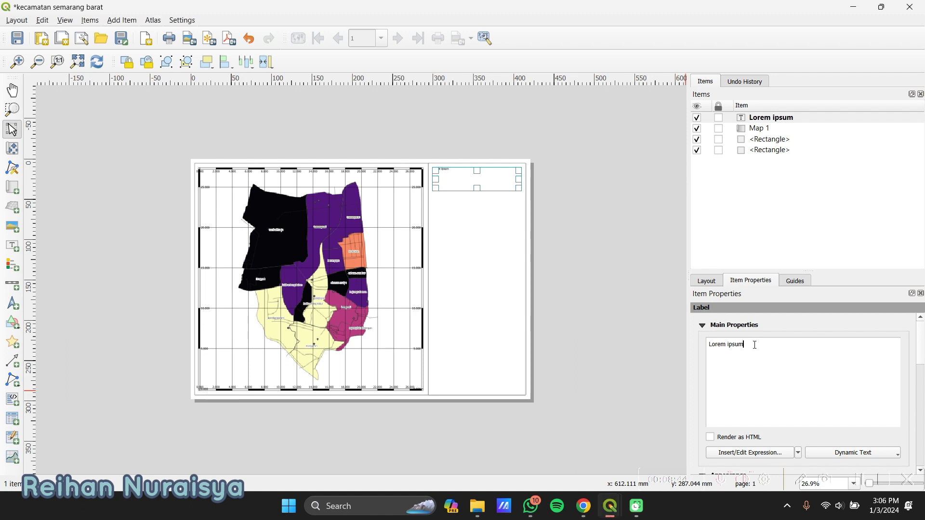
{"action": "left_click_drag", "start_coordinate": [744, 345], "coordinate": [707, 345]}
{"action": "key", "text": "BackSpace"}
{"action": "type", "text": "Peta Persebaran P"}
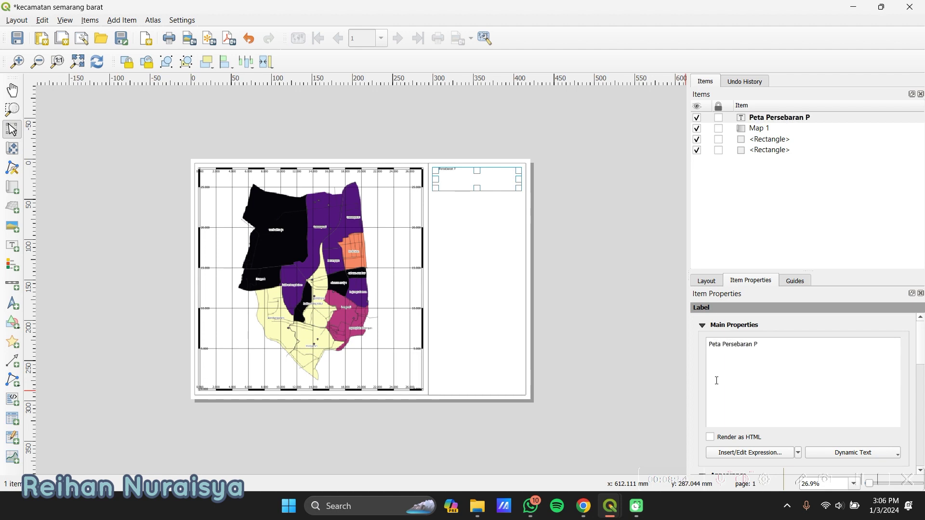
{"action": "type", "text": "enduduk "}
{"action": "type", "text": "Kecama"}
{"action": "type", "text": "tan Semarang Barat"}
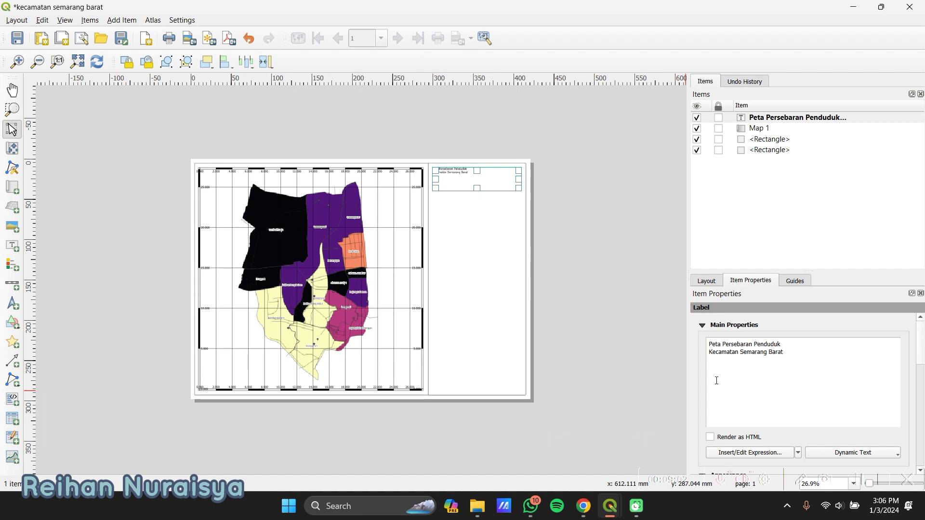
{"action": "left_click", "coordinate": [857, 481]}
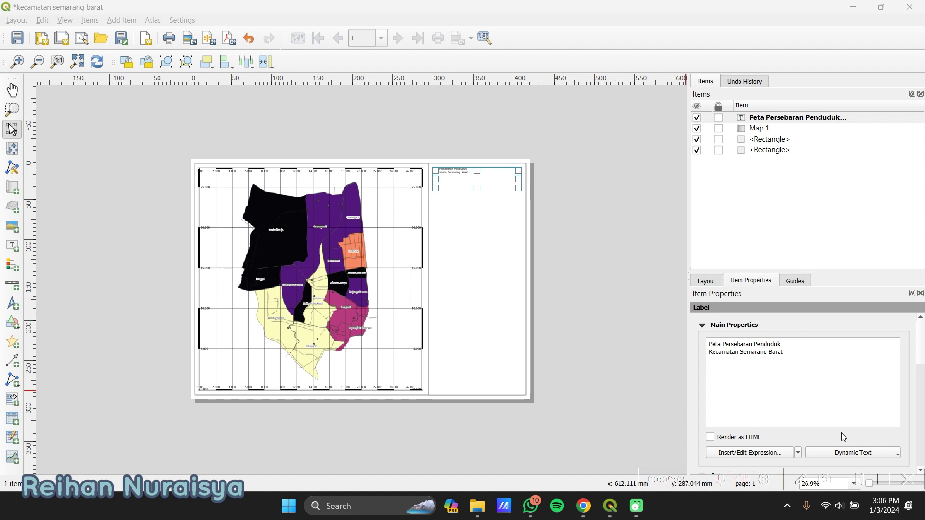
{"action": "left_click", "coordinate": [803, 356]}
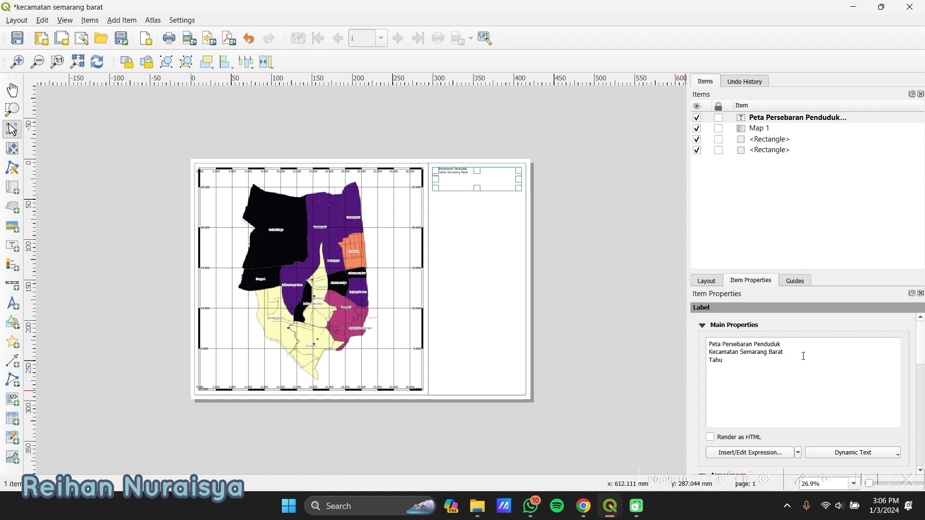
{"action": "type", "text": "2019"}
{"action": "left_click", "coordinate": [857, 482]}
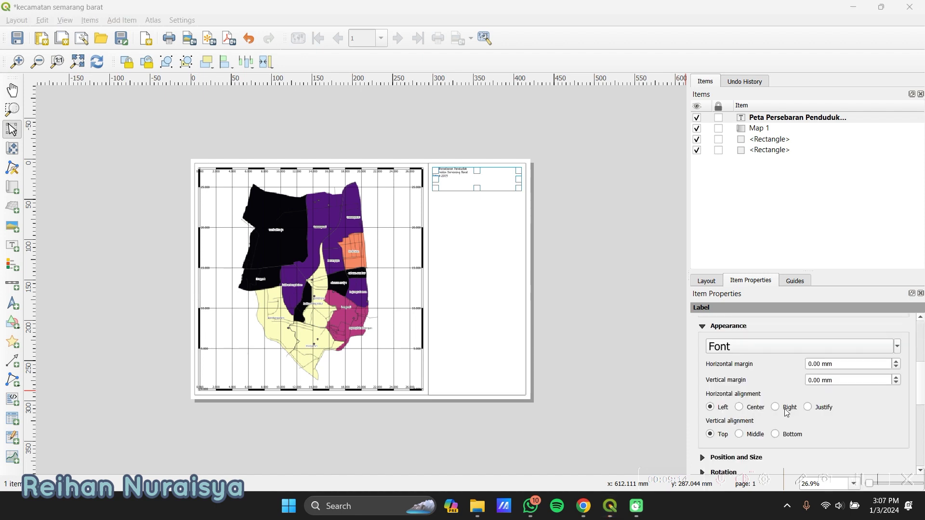
- Open the title label's font settings and keep the font at MS Shell Dlg 2
{"action": "left_click_drag", "start_coordinate": [922, 375], "coordinate": [923, 356]}
{"action": "scroll", "coordinate": [902, 354], "scroll_direction": "down", "scroll_amount": 3}
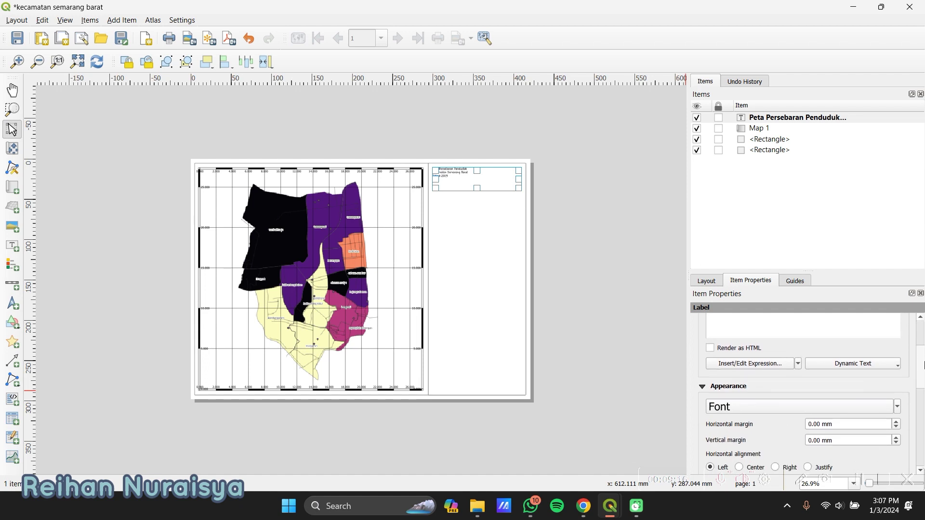
{"action": "left_click", "coordinate": [899, 351]}
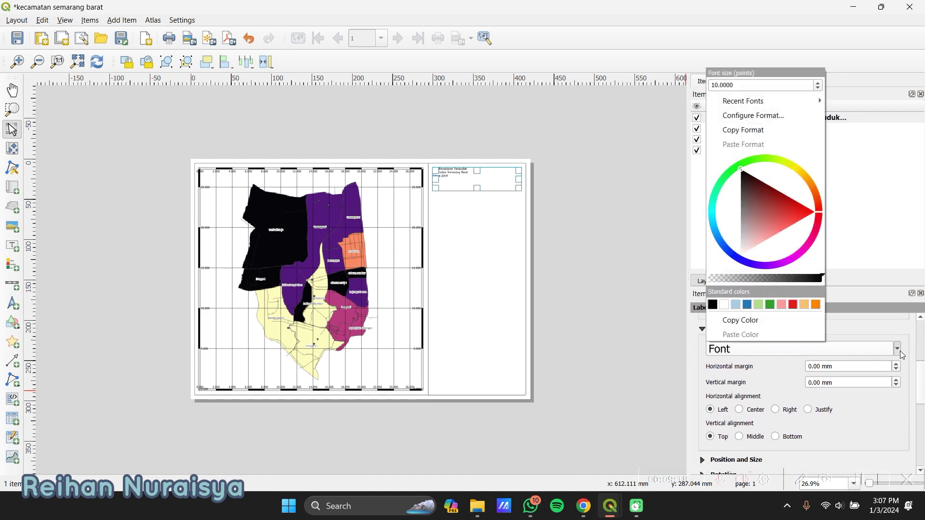
{"action": "left_click", "coordinate": [899, 351]}
{"action": "left_click", "coordinate": [899, 350]}
{"action": "left_click", "coordinate": [785, 349]}
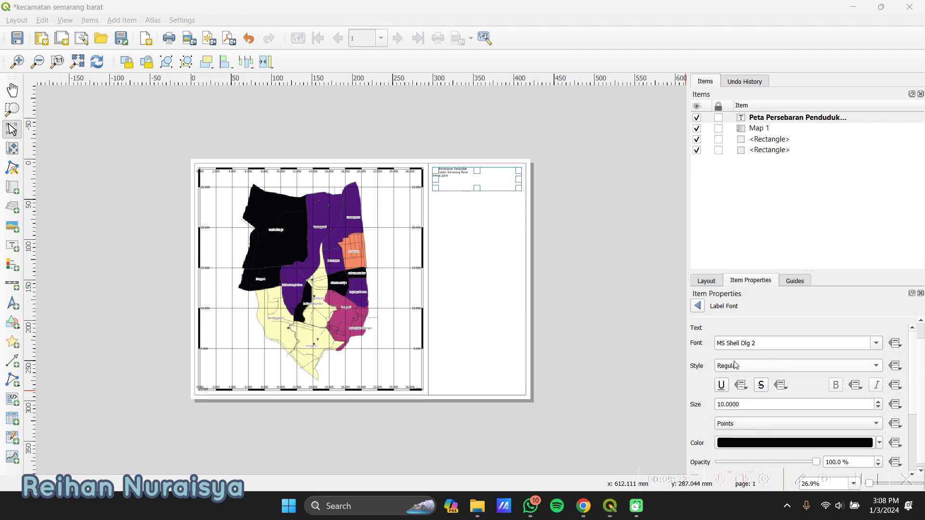
{"action": "left_click", "coordinate": [875, 344]}
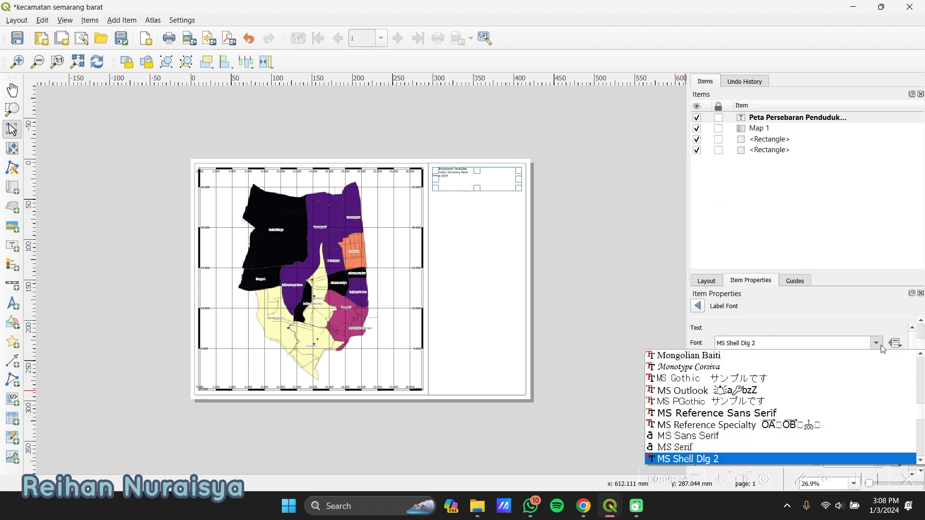
{"action": "left_click", "coordinate": [881, 346]}
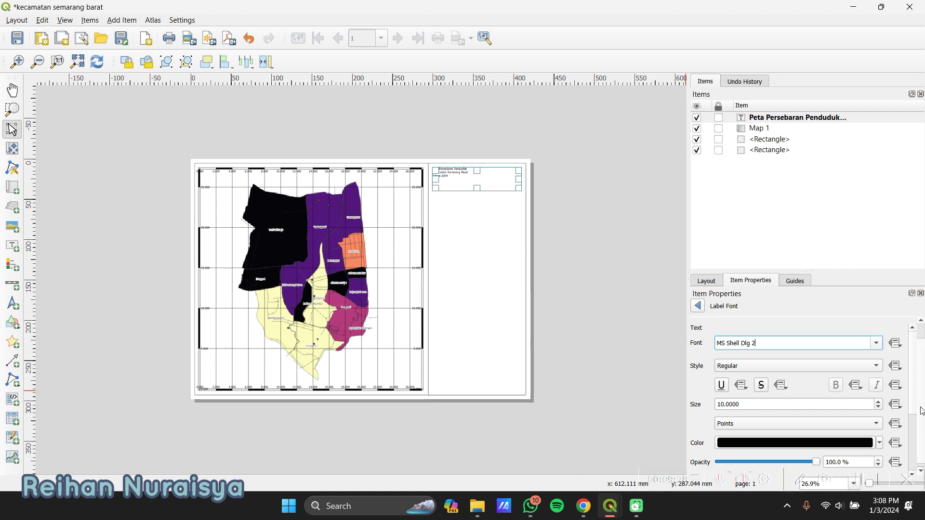
- Set the title label's font size to 16 points and try to make the text bold
{"action": "left_click_drag", "start_coordinate": [914, 389], "coordinate": [923, 411]}
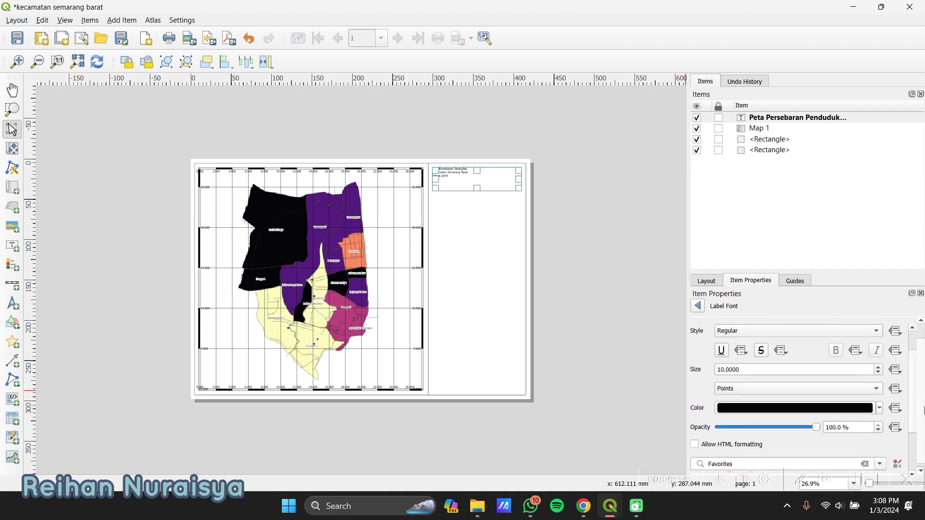
{"action": "double_click", "coordinate": [879, 367]}
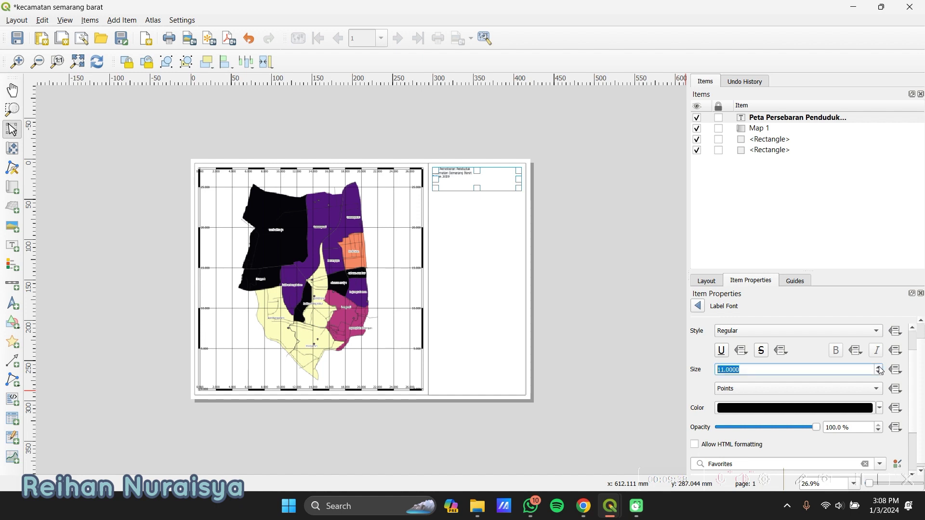
{"action": "left_click", "coordinate": [879, 367]}
{"action": "left_click", "coordinate": [878, 367]}
{"action": "left_click", "coordinate": [879, 368]}
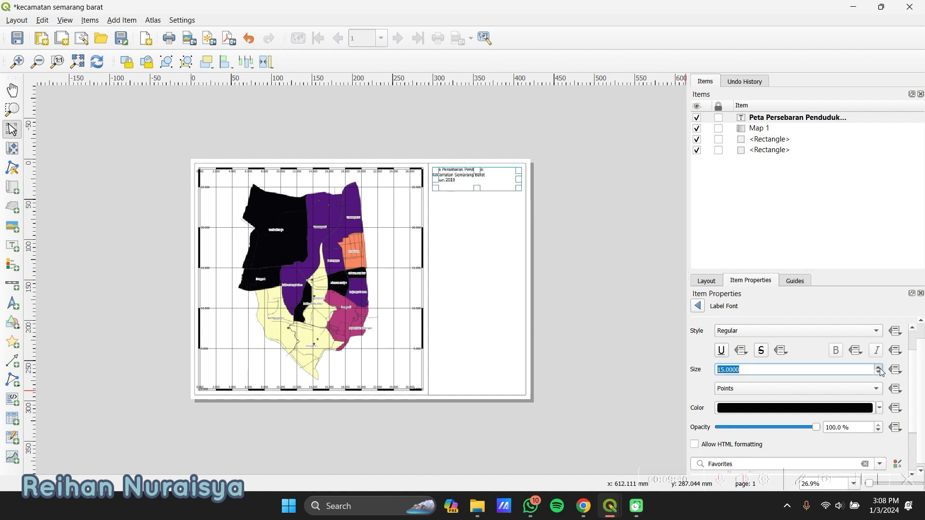
{"action": "left_click", "coordinate": [880, 368]}
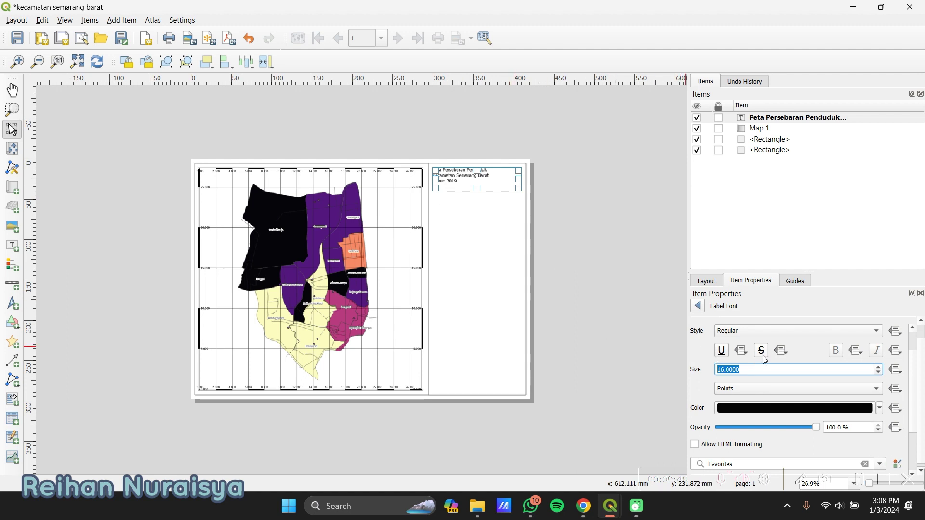
{"action": "left_click", "coordinate": [839, 350]}
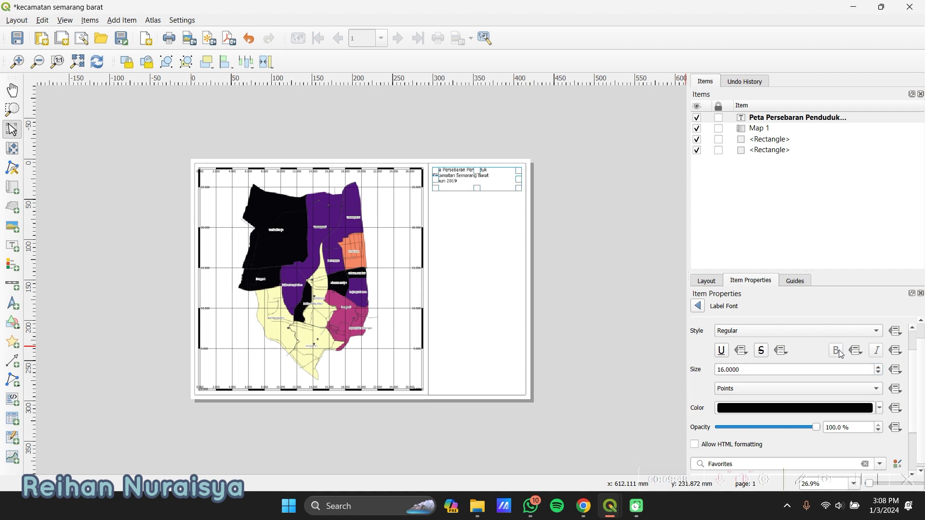
{"action": "left_click", "coordinate": [860, 477]}
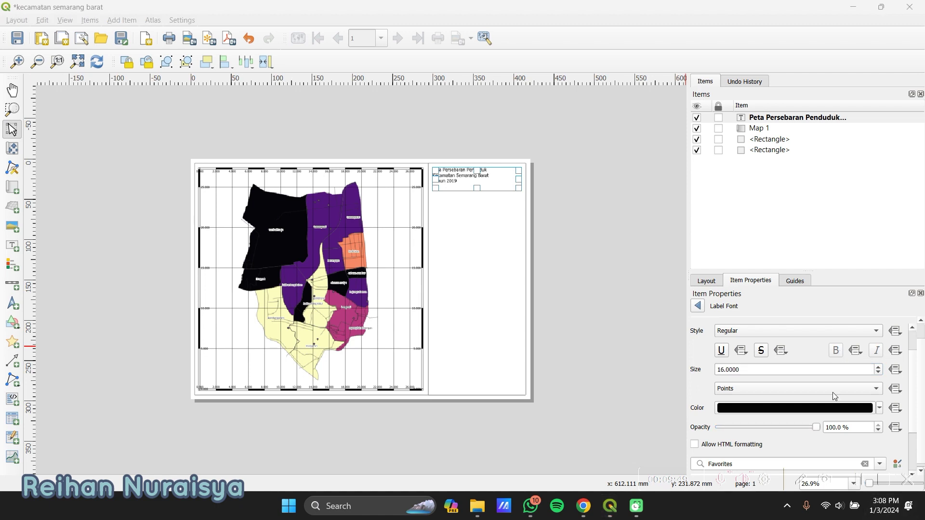
- Make the map title bold and align its text to the horizontal center and vertical middle of the label
{"action": "left_click", "coordinate": [878, 335]}
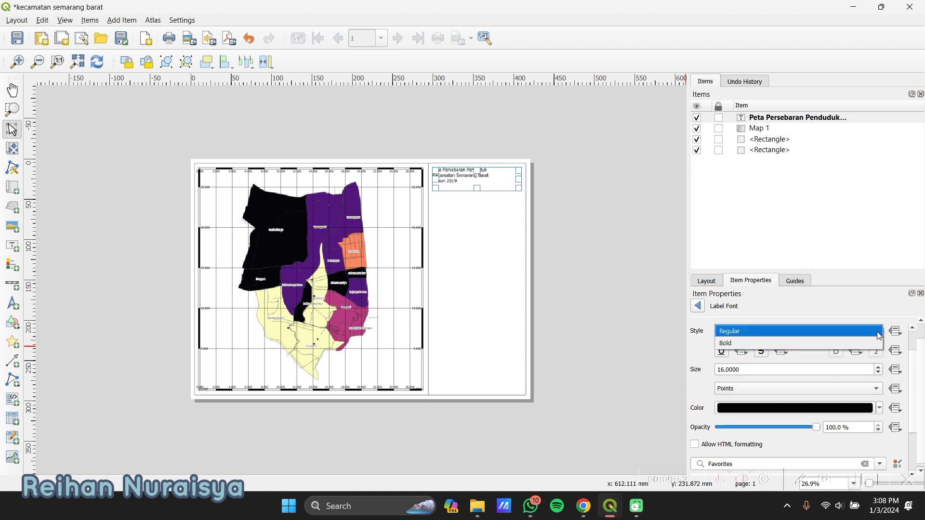
{"action": "left_click", "coordinate": [728, 342]}
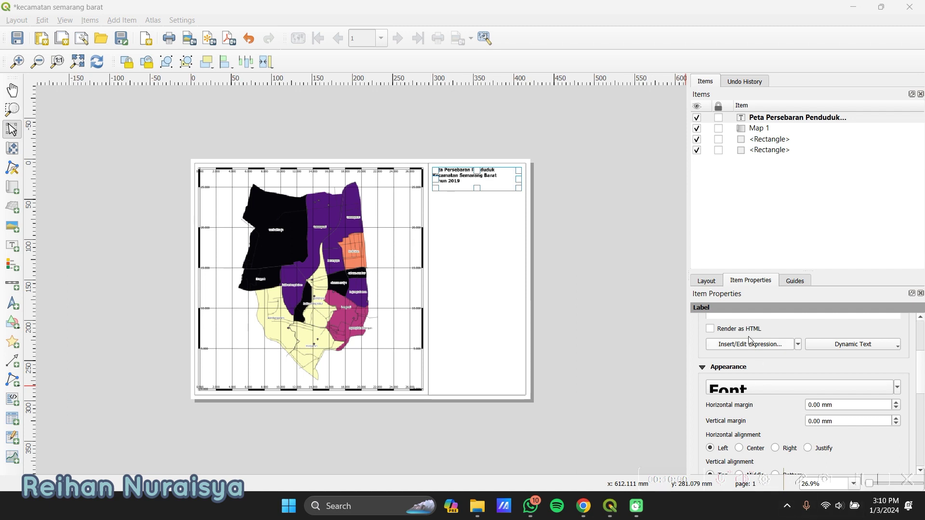
{"action": "scroll", "coordinate": [735, 406], "scroll_direction": "down", "scroll_amount": 1}
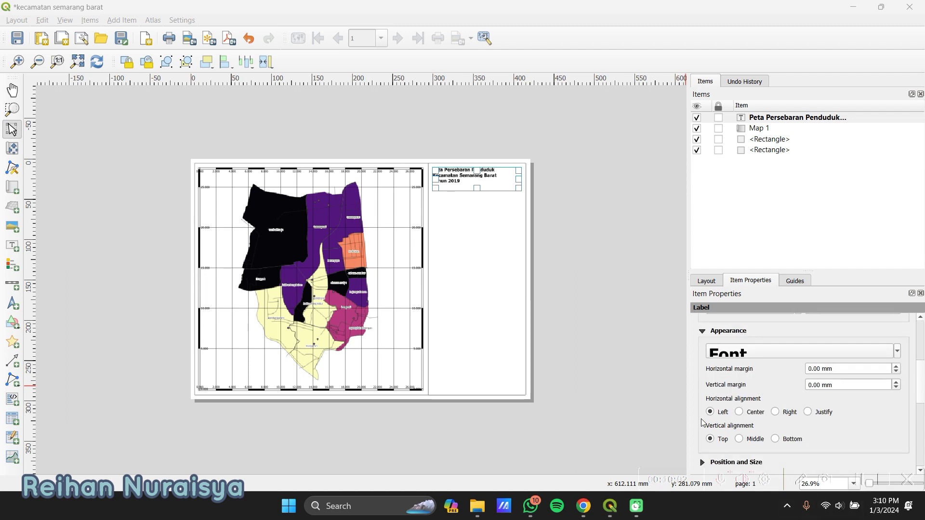
{"action": "left_click", "coordinate": [739, 412]}
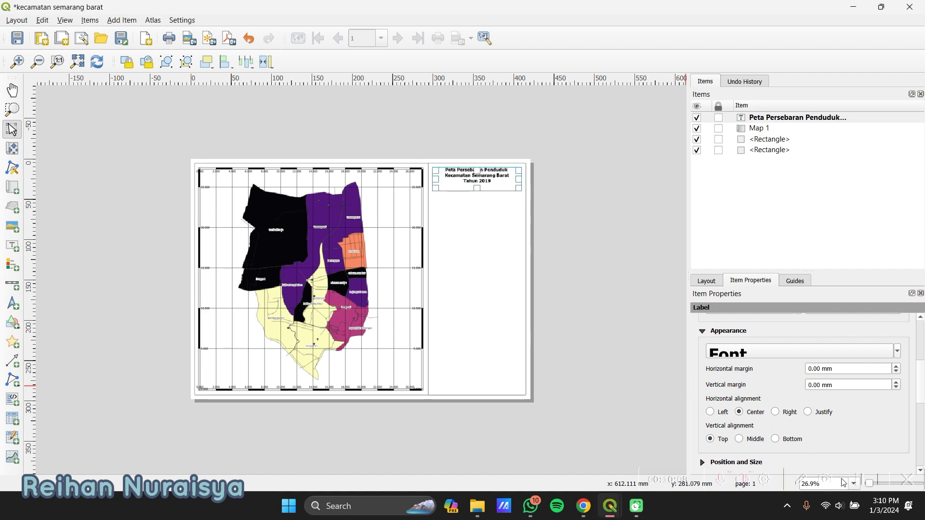
{"action": "left_click", "coordinate": [739, 439]}
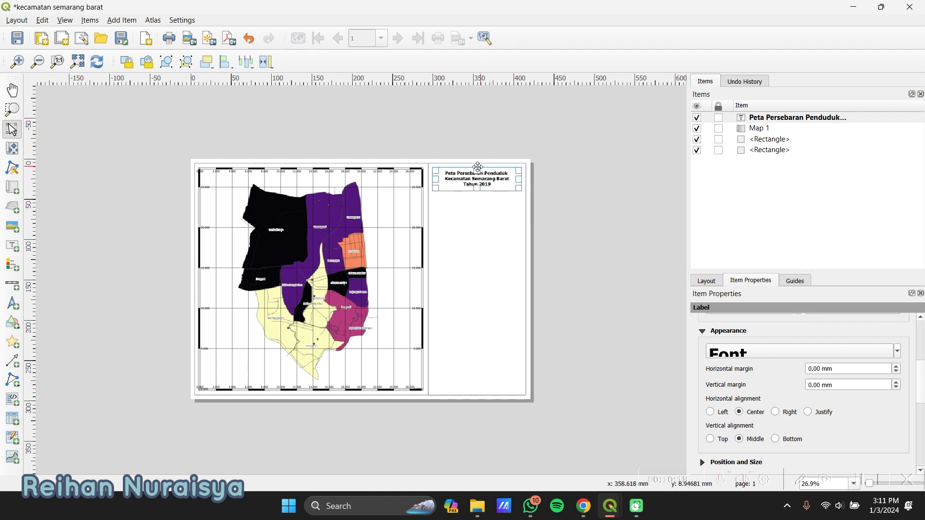
- Turn the title label's frame on and off again, and enable the label's background
{"action": "scroll", "coordinate": [795, 434], "scroll_direction": "down", "scroll_amount": 5}
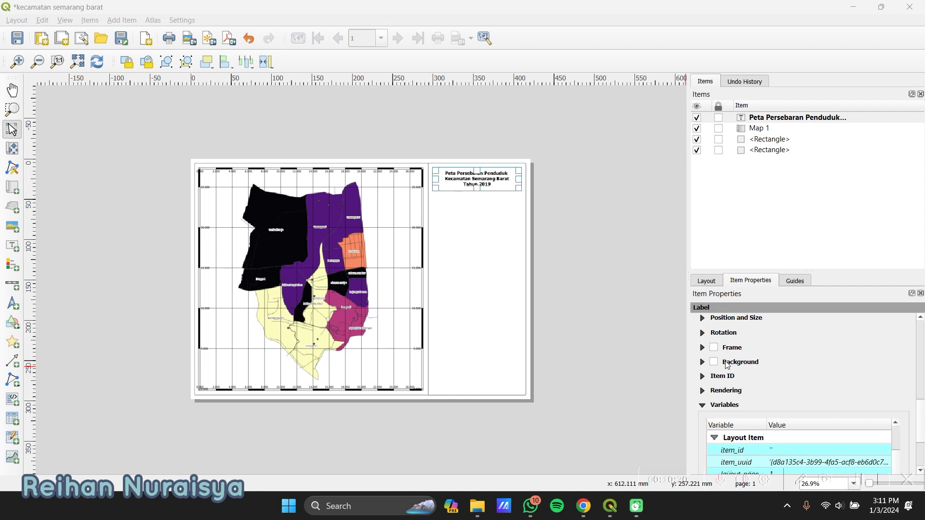
{"action": "left_click", "coordinate": [712, 349]}
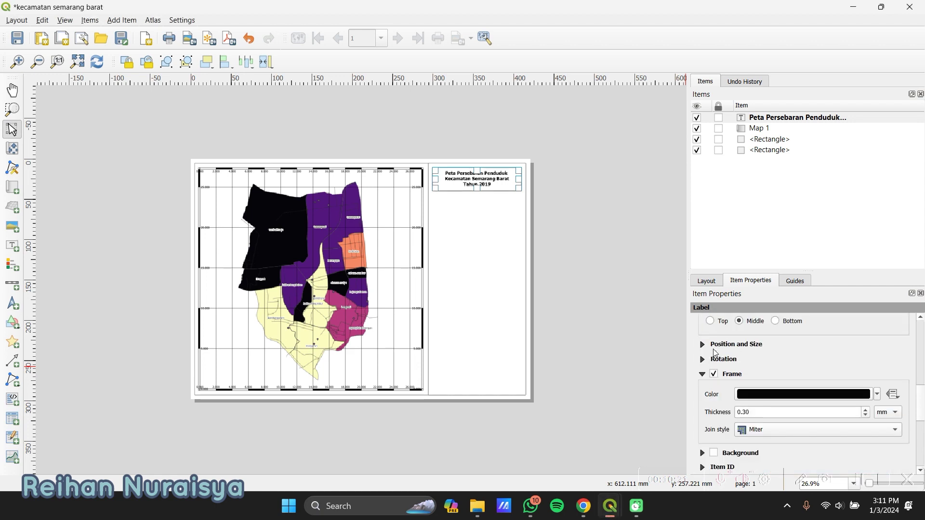
{"action": "left_click", "coordinate": [714, 376]}
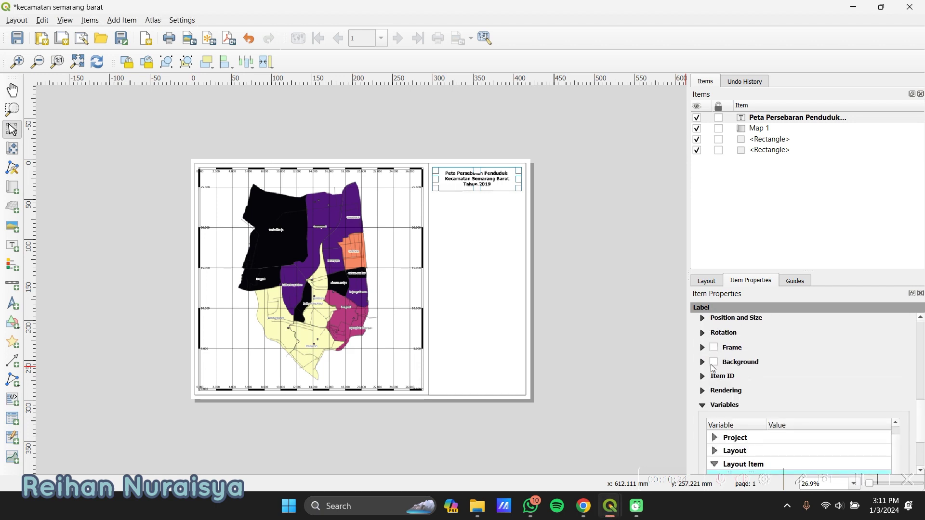
{"action": "left_click", "coordinate": [713, 362]}
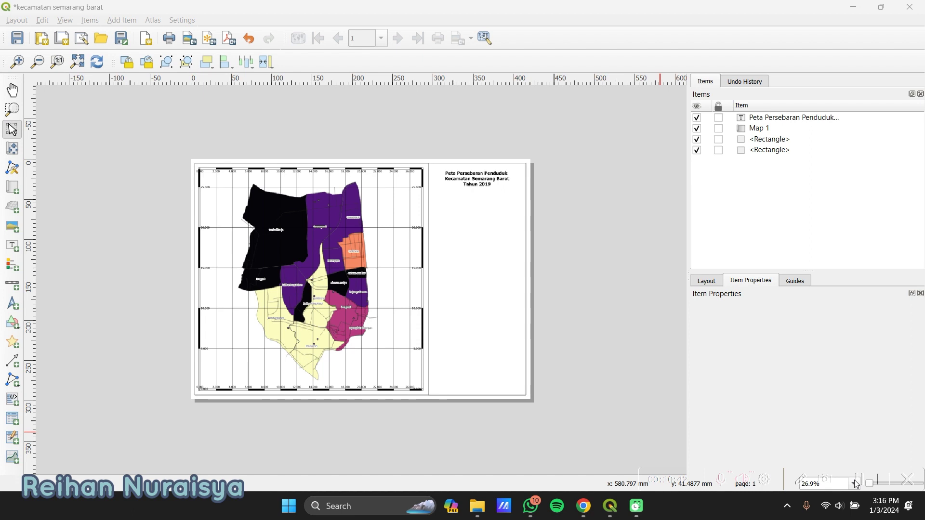
- Add a scale bar for Map 1 just below the title and set its style to Numeric
{"action": "left_click", "coordinate": [10, 288]}
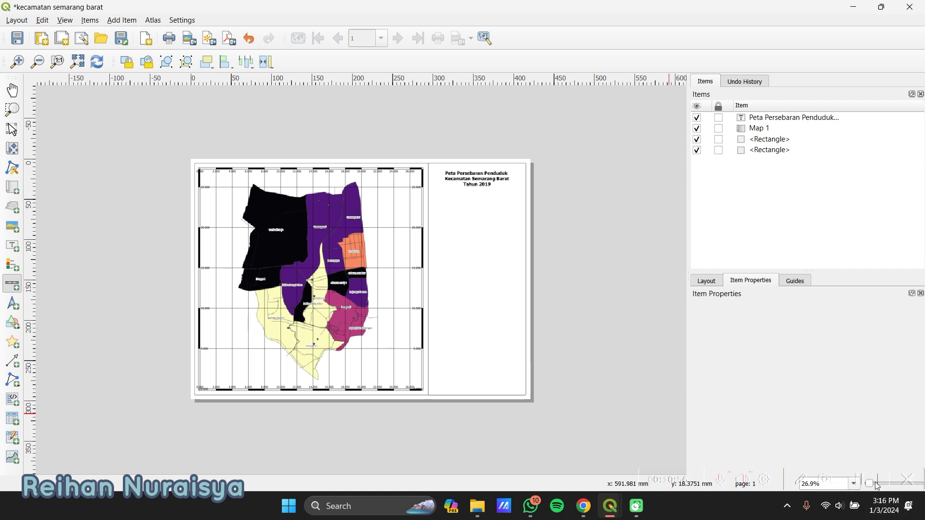
{"action": "left_click", "coordinate": [858, 485]}
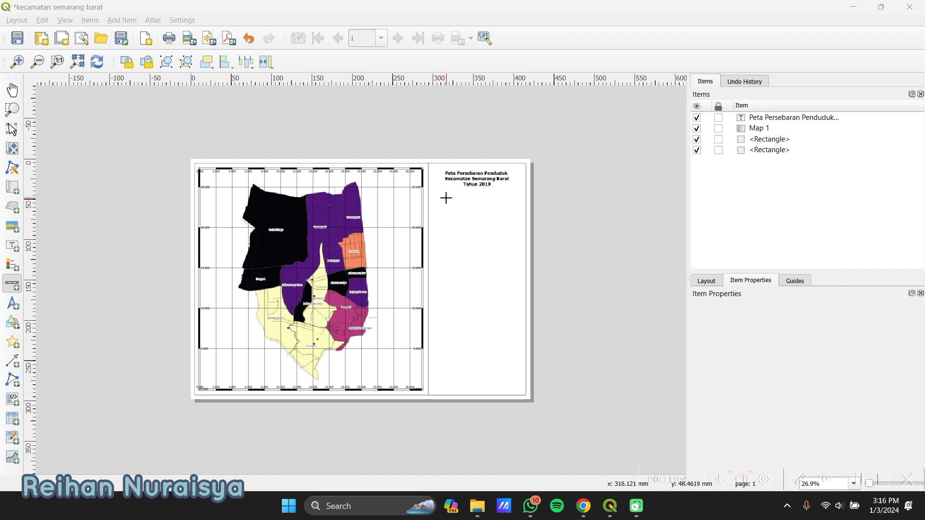
{"action": "left_click_drag", "start_coordinate": [447, 198], "coordinate": [502, 213]}
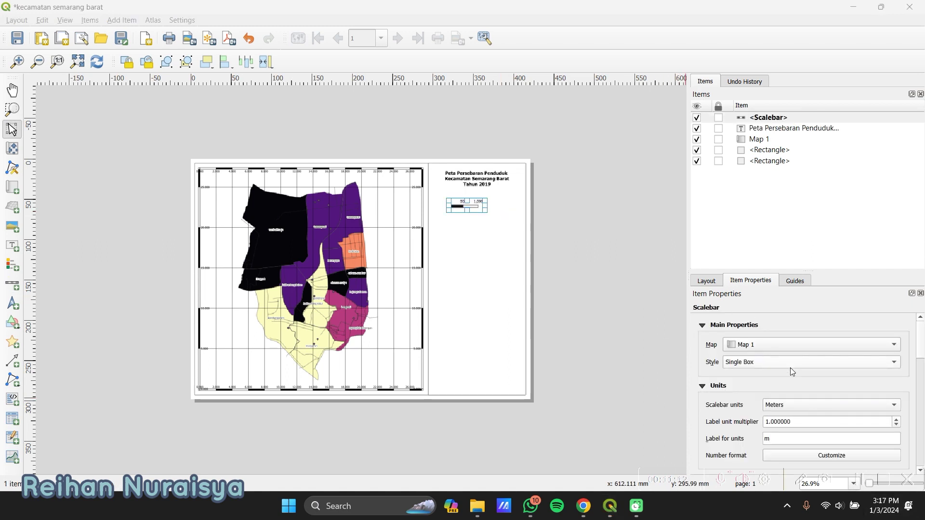
{"action": "left_click", "coordinate": [808, 362]}
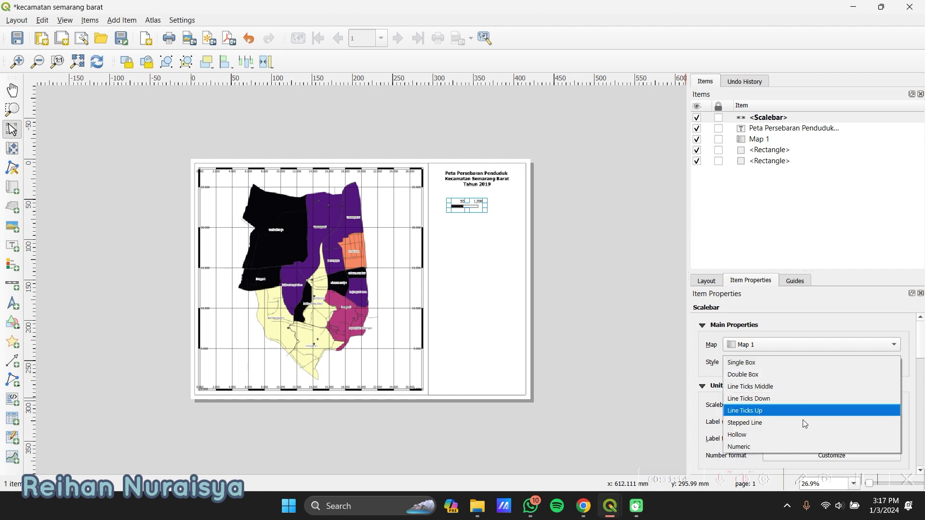
{"action": "left_click", "coordinate": [802, 447]}
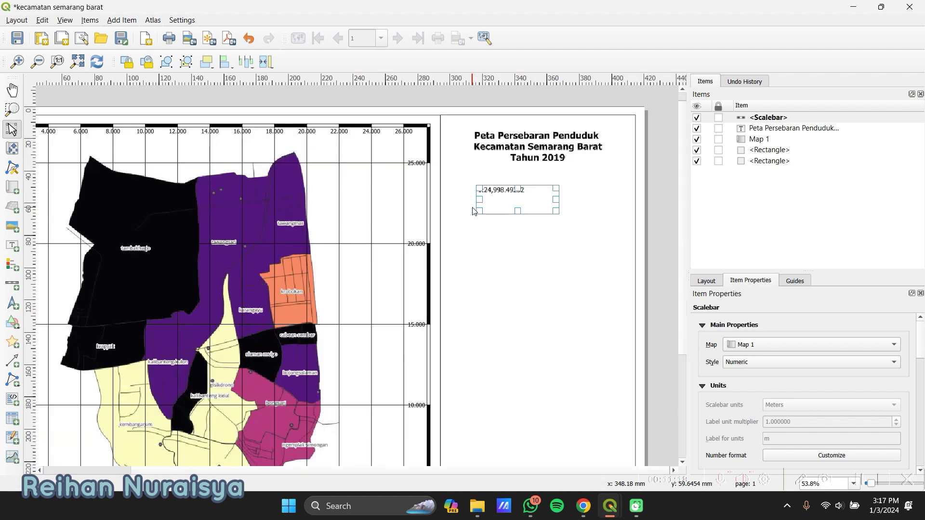
{"action": "scroll", "coordinate": [472, 208], "scroll_direction": "up", "scroll_amount": 1}
{"action": "scroll", "coordinate": [527, 221], "scroll_direction": "up", "scroll_amount": 1}
{"action": "left_click", "coordinate": [526, 341]}
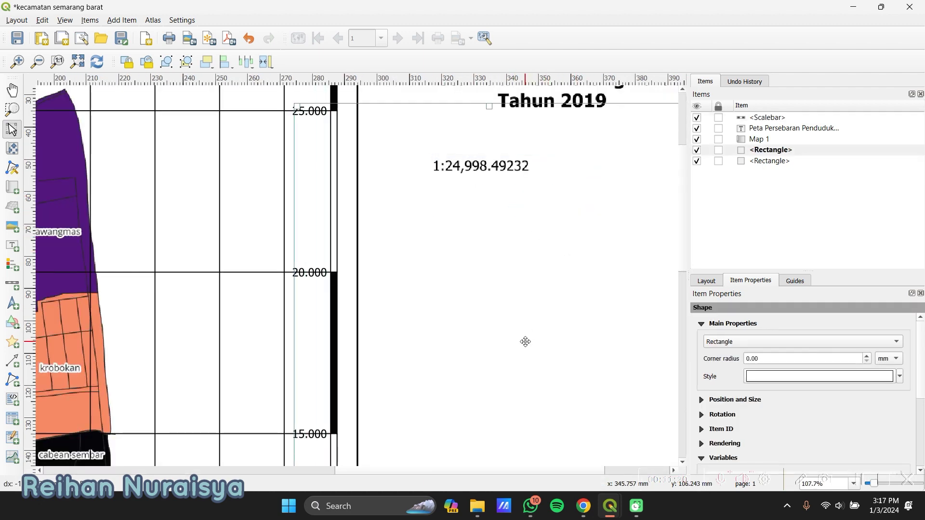
{"action": "left_click_drag", "start_coordinate": [525, 342], "coordinate": [524, 319]}
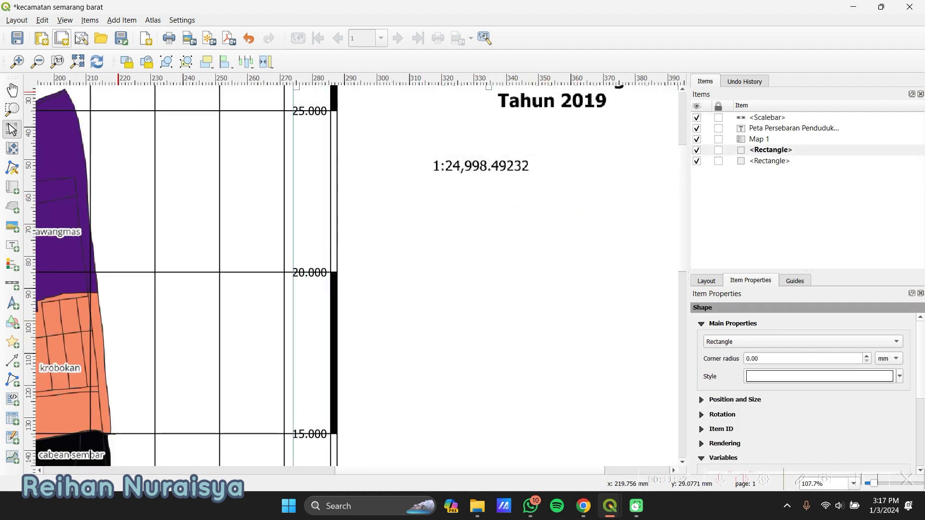
{"action": "left_click", "coordinate": [248, 38]}
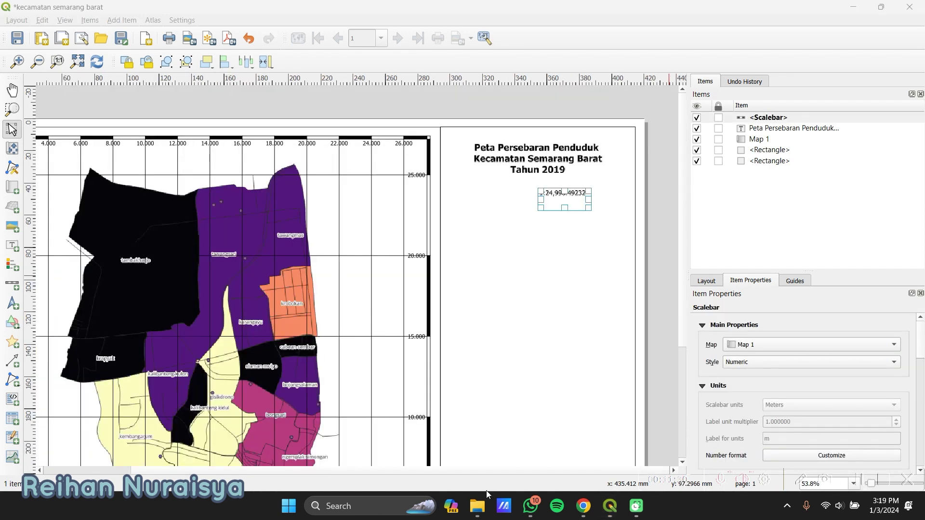
- Add a text label about 31 mm wide and 11 mm high just before the numeric scale, under the title
{"action": "left_click", "coordinate": [8, 250]}
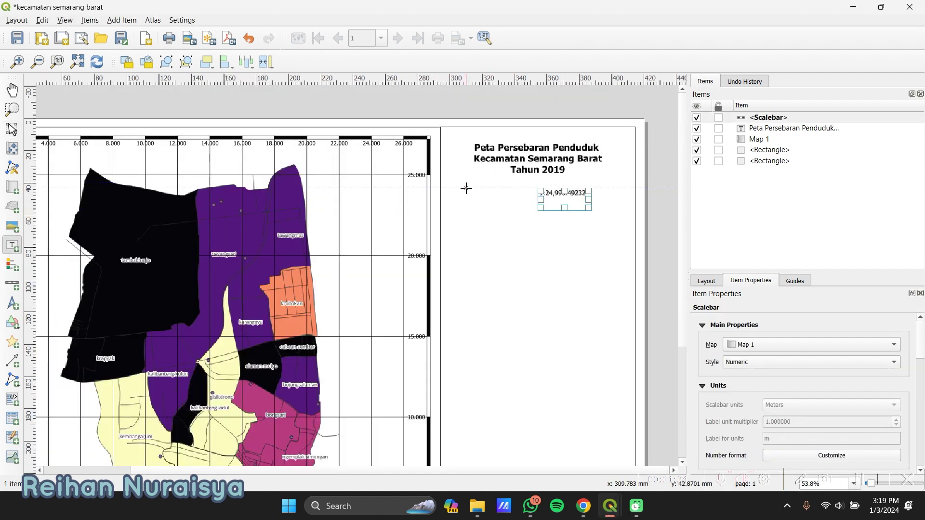
{"action": "left_click_drag", "start_coordinate": [481, 188], "coordinate": [530, 206]}
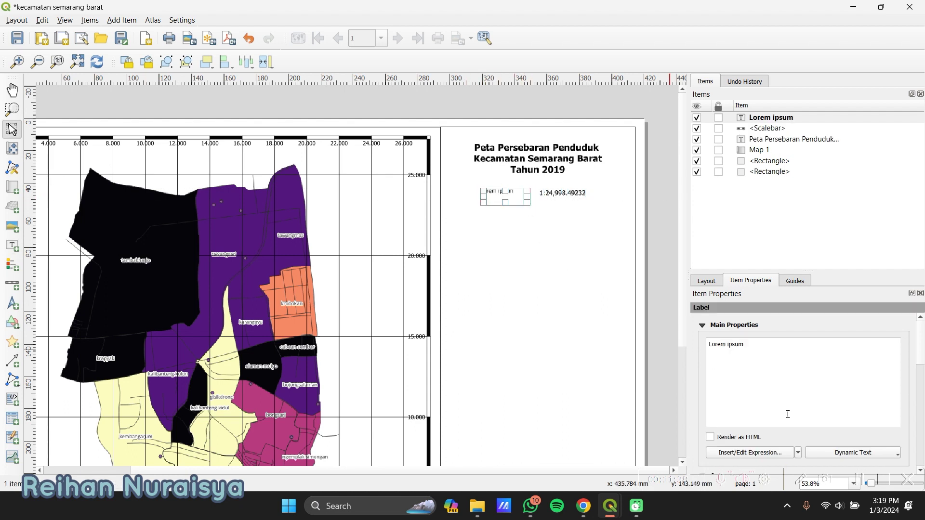
{"action": "left_click", "coordinate": [853, 485]}
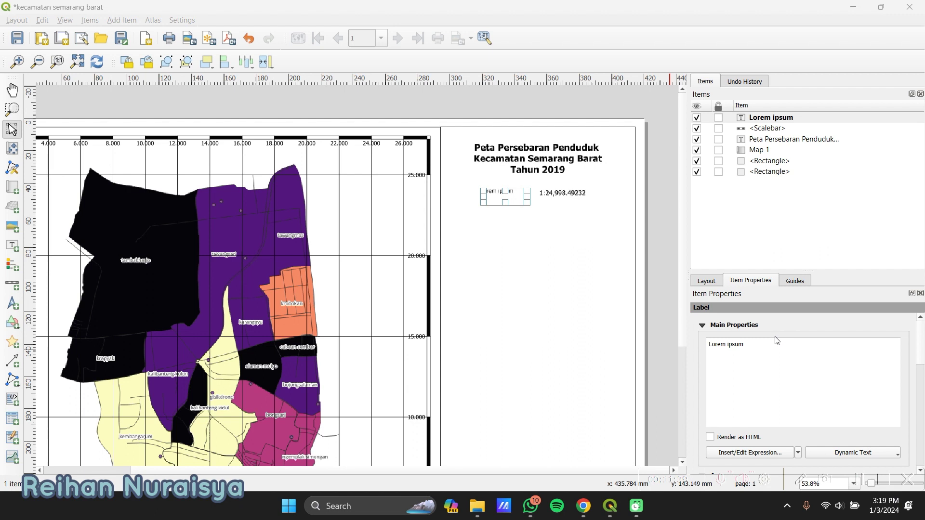
- Replace the new label's placeholder text with "Skala"
{"action": "left_click", "coordinate": [753, 348]}
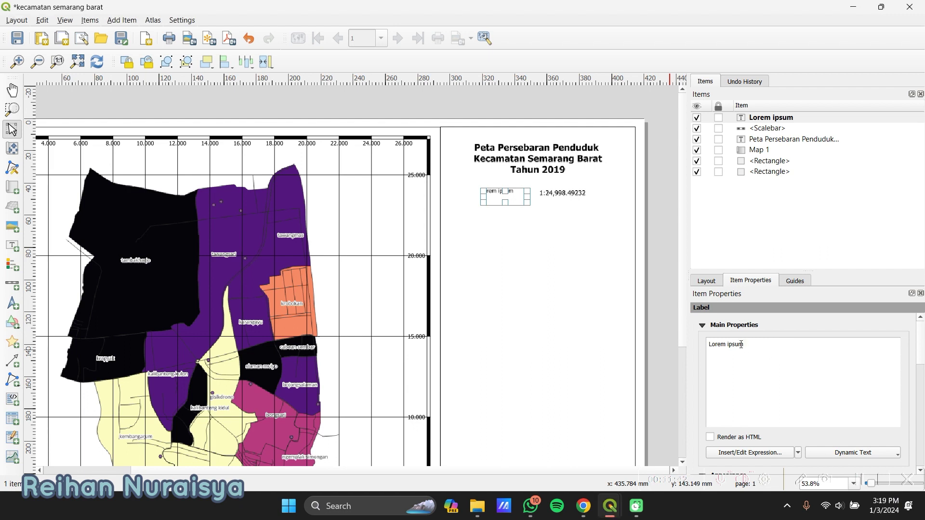
{"action": "left_click_drag", "start_coordinate": [741, 344], "coordinate": [696, 347]}
{"action": "type", "text": "skala"}
{"action": "key", "text": "BackSpace"}
{"action": "key", "text": "BackSpace"}
{"action": "key", "text": "BackSpace"}
{"action": "key", "text": "BackSpace"}
{"action": "type", "text": "Skala"}
- Adjust the font size of the "Skala" label and select the numeric scale bar item
{"action": "scroll", "coordinate": [920, 379], "scroll_direction": "down", "scroll_amount": 3}
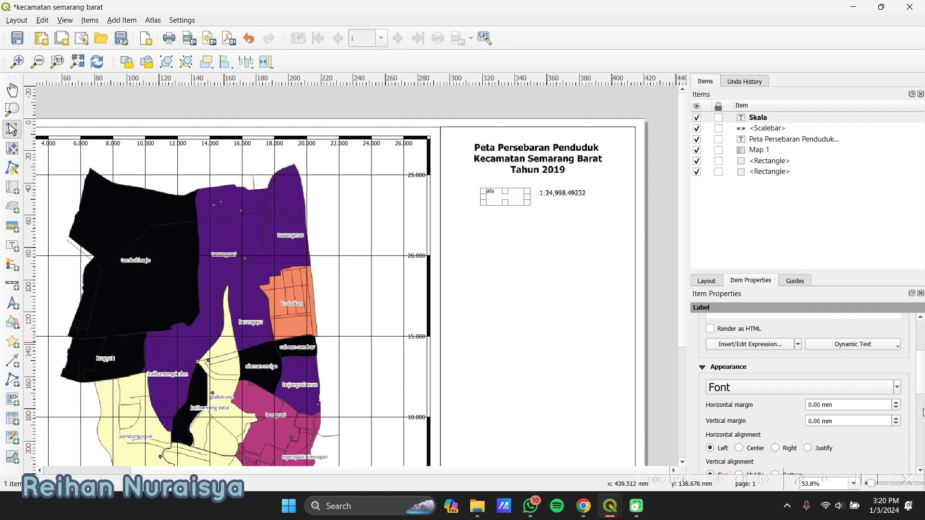
{"action": "left_click", "coordinate": [867, 387]}
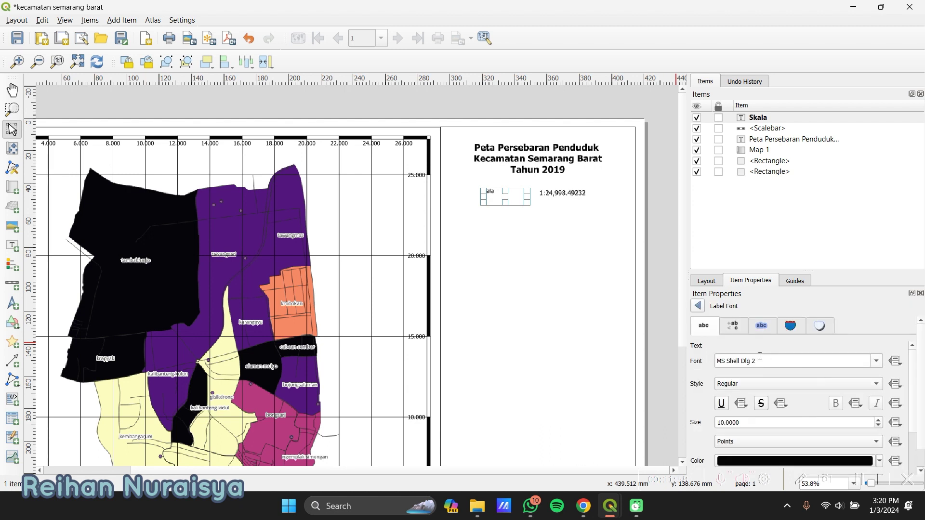
{"action": "scroll", "coordinate": [831, 421], "scroll_direction": "down", "scroll_amount": 2}
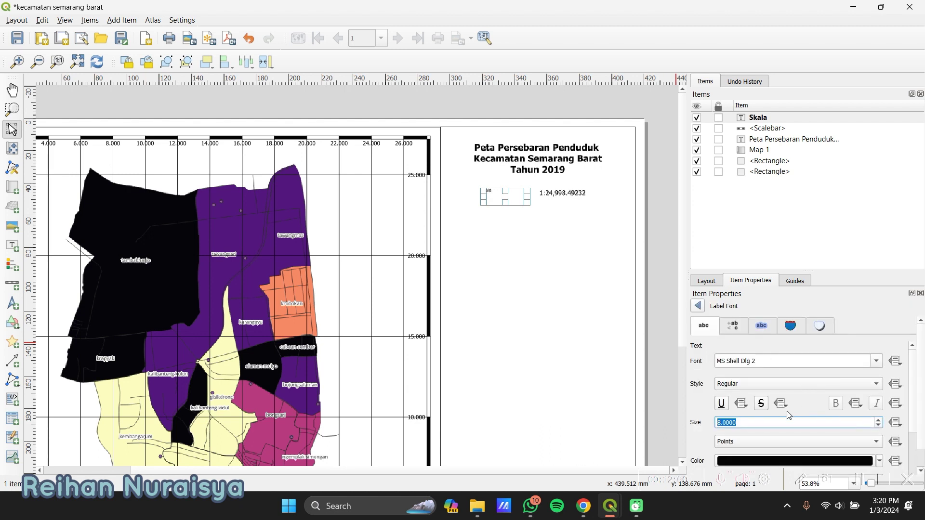
{"action": "left_click", "coordinate": [877, 420]}
{"action": "left_click", "coordinate": [768, 128]}
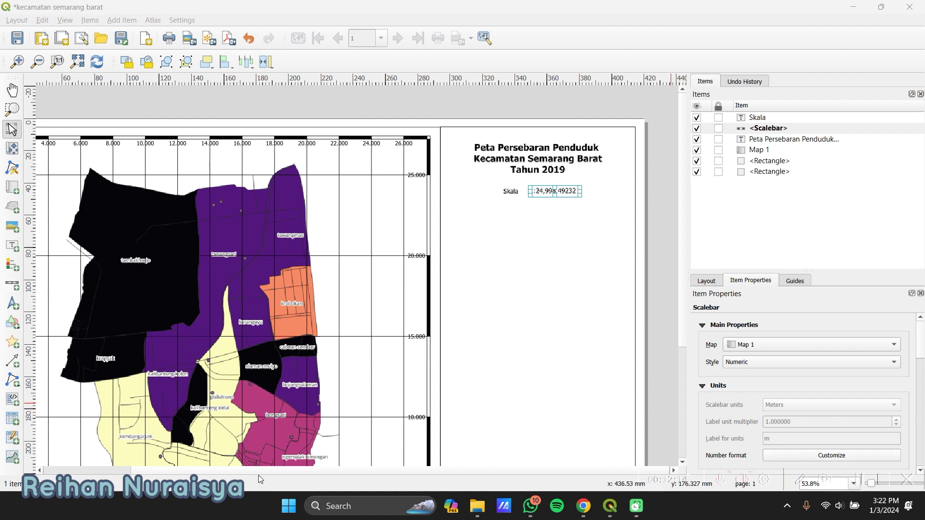
- Add a second, graphic scale bar for the map directly below the "Skala" line
{"action": "left_click", "coordinate": [15, 288]}
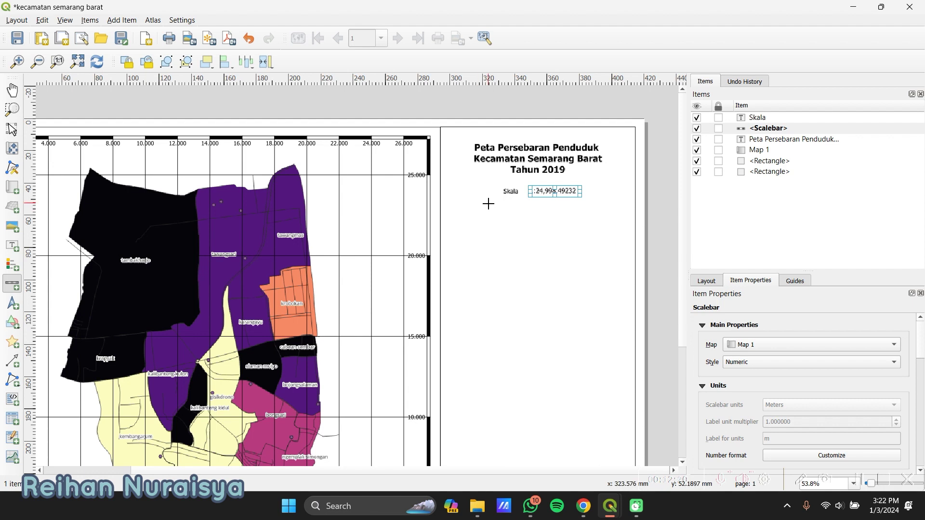
{"action": "left_click_drag", "start_coordinate": [488, 203], "coordinate": [595, 223]}
{"action": "left_click", "coordinate": [862, 481]}
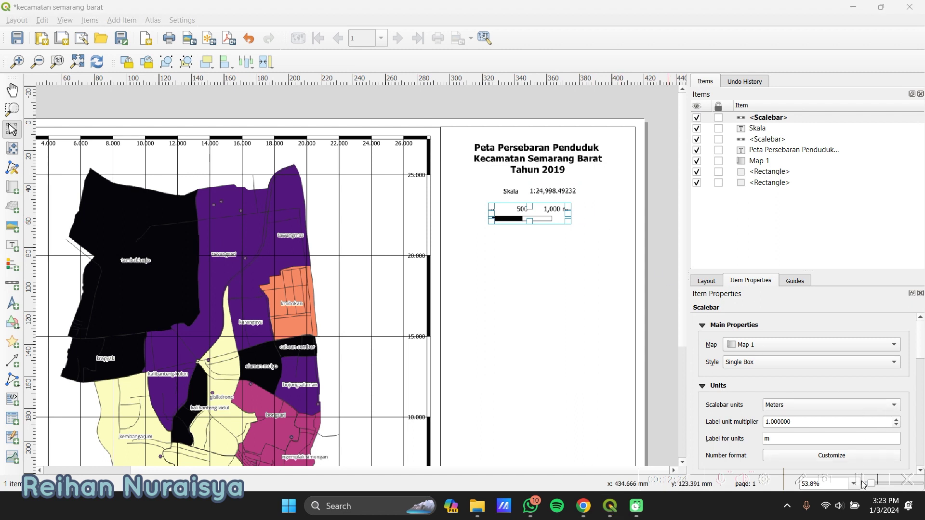
- Set the graphic scale bar's units to Kilometers and its label unit multiplier to 5
{"action": "left_click", "coordinate": [920, 363]}
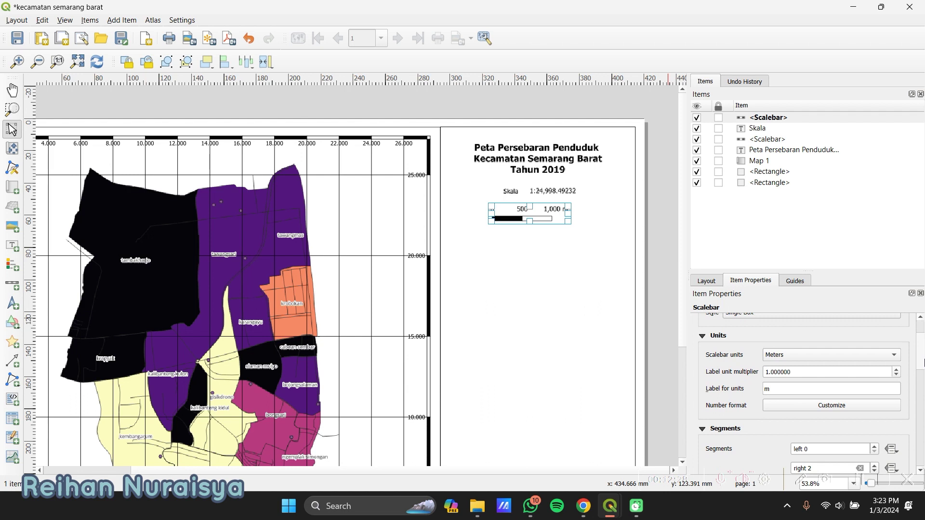
{"action": "left_click_drag", "start_coordinate": [924, 359], "coordinate": [924, 360]}
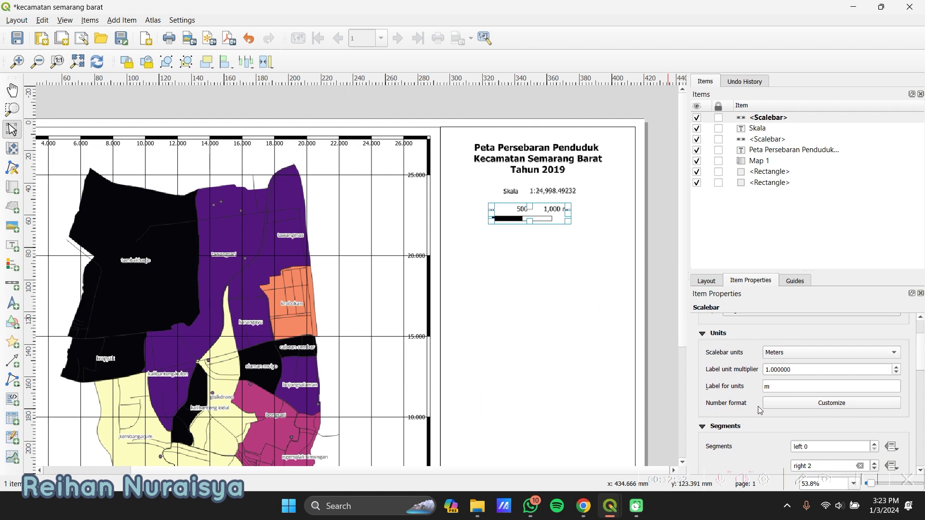
{"action": "left_click", "coordinate": [865, 356]}
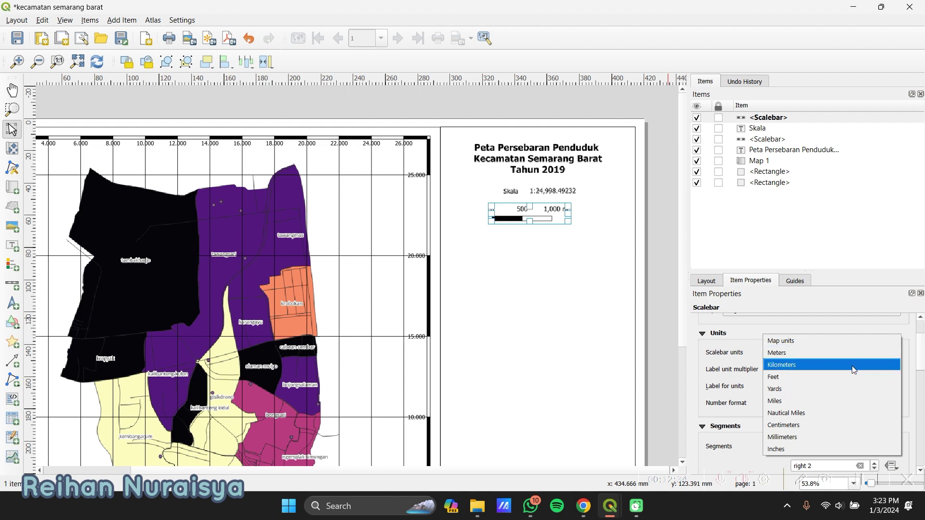
{"action": "left_click", "coordinate": [854, 370]}
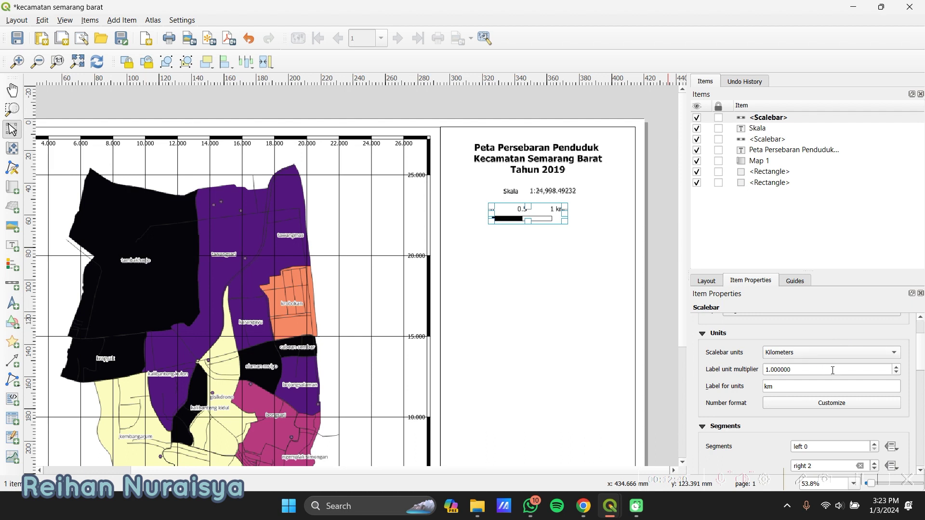
{"action": "left_click", "coordinate": [898, 366]}
{"action": "left_click", "coordinate": [898, 367]}
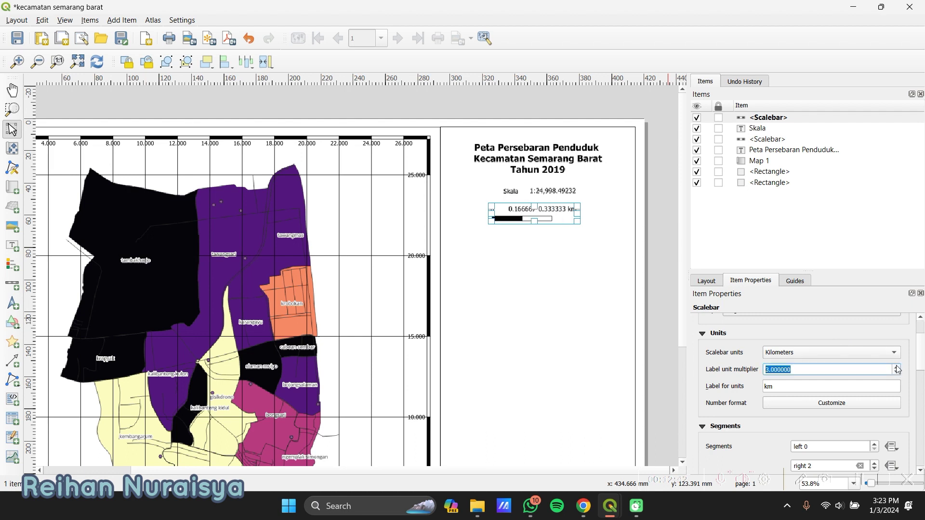
{"action": "left_click", "coordinate": [898, 367]}
{"action": "left_click", "coordinate": [897, 366]}
- Set the graphic scale bar's segments to 2 left and 3 right
{"action": "left_click_drag", "start_coordinate": [923, 366], "coordinate": [924, 386]}
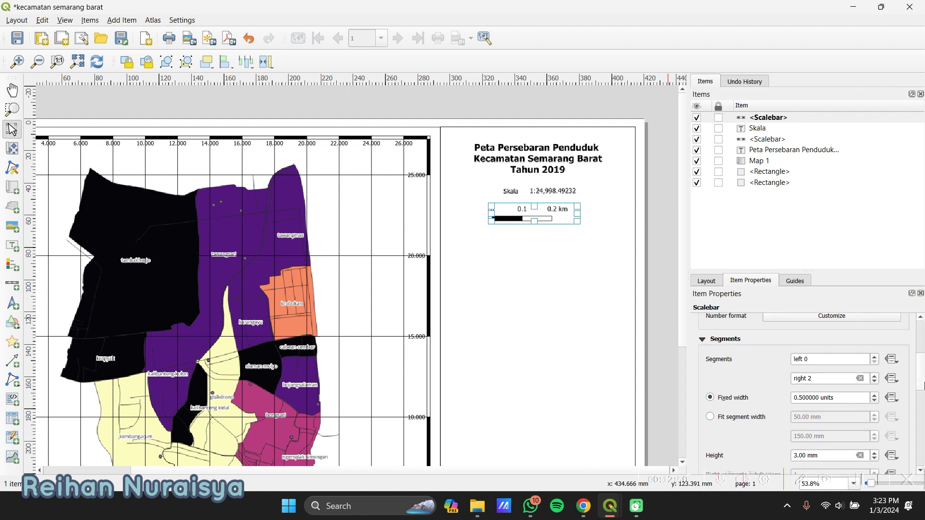
{"action": "left_click", "coordinate": [875, 357]}
{"action": "left_click", "coordinate": [874, 357]}
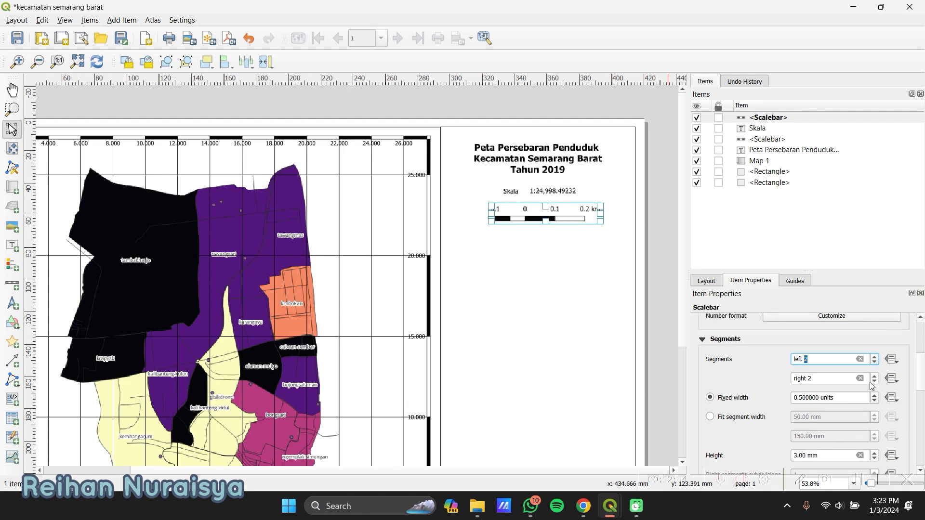
{"action": "left_click", "coordinate": [875, 376]}
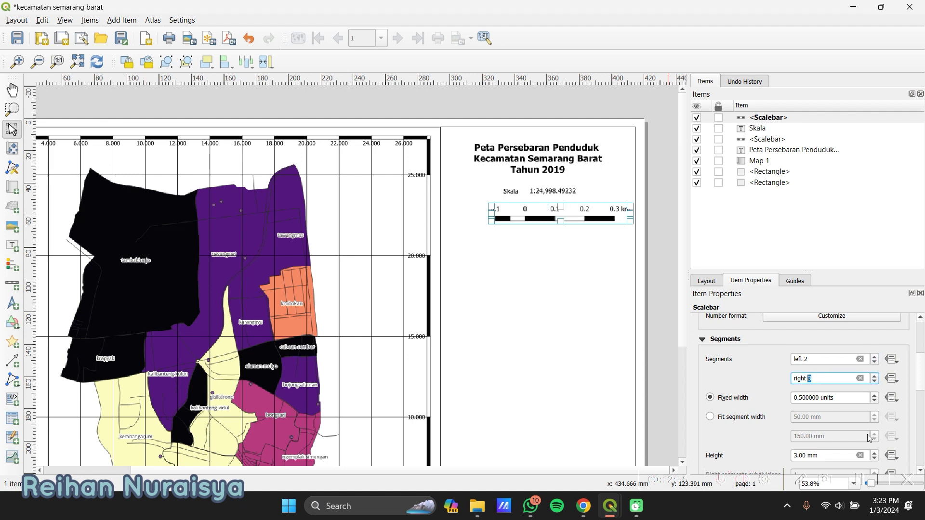
- Move the graphic scale bar up and left so it sits directly under the "Skala" line
{"action": "scroll", "coordinate": [751, 357], "scroll_direction": "down", "scroll_amount": 1}
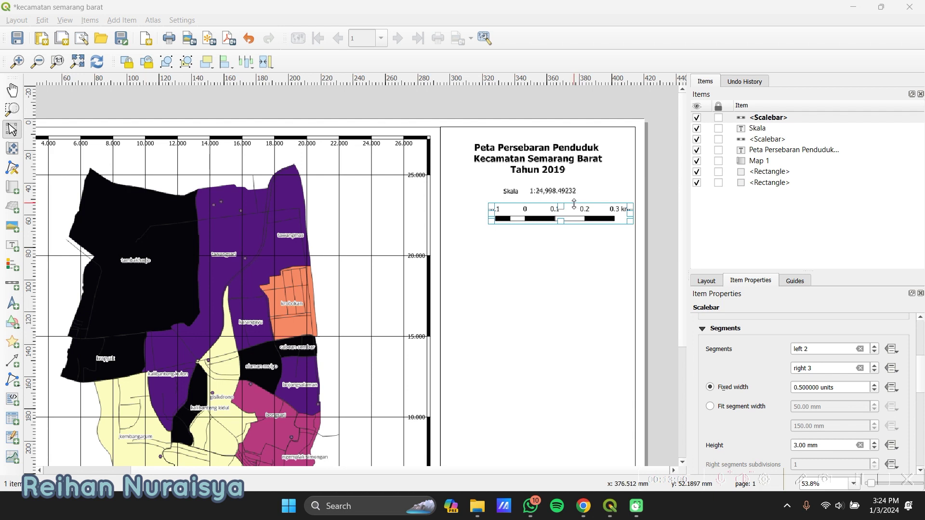
{"action": "left_click_drag", "start_coordinate": [569, 202], "coordinate": [554, 200]}
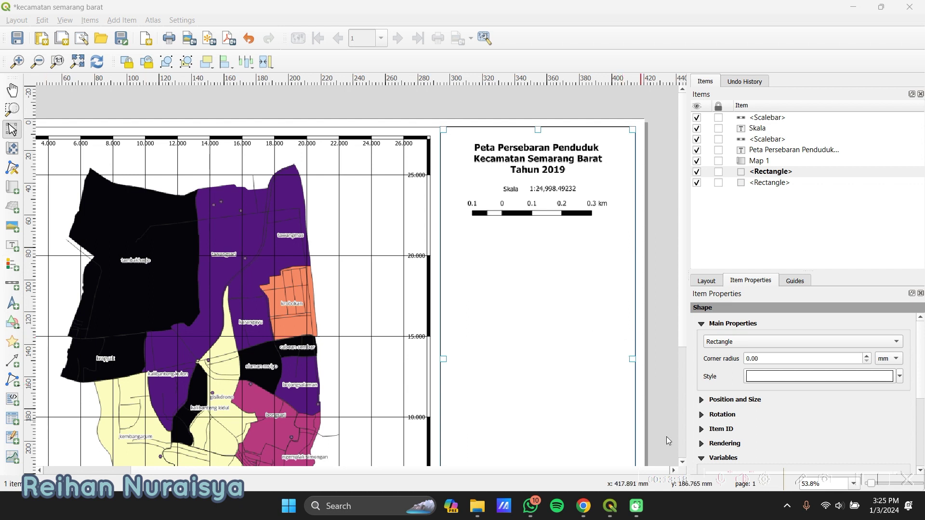
- Add a legend to the layout below the graphic scale bar, inside the side frame
{"action": "left_click", "coordinate": [13, 267]}
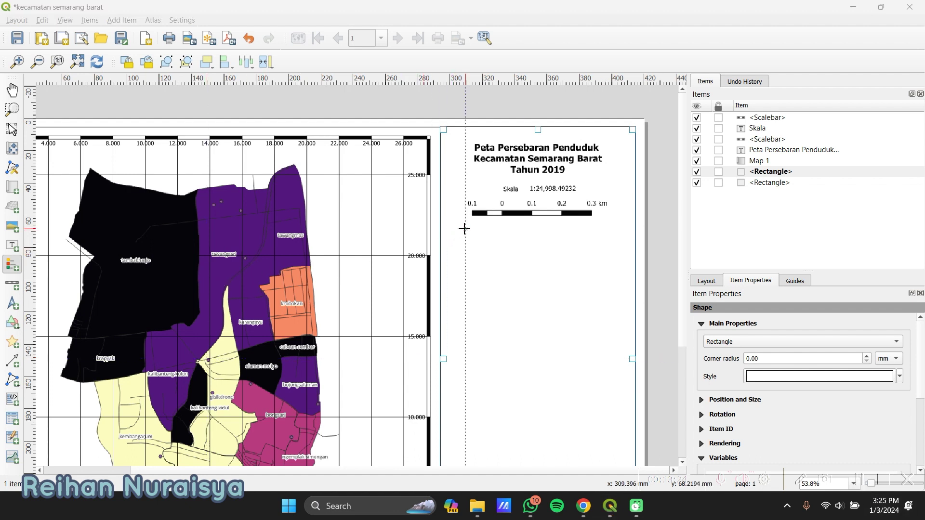
{"action": "left_click_drag", "start_coordinate": [464, 225], "coordinate": [611, 353]}
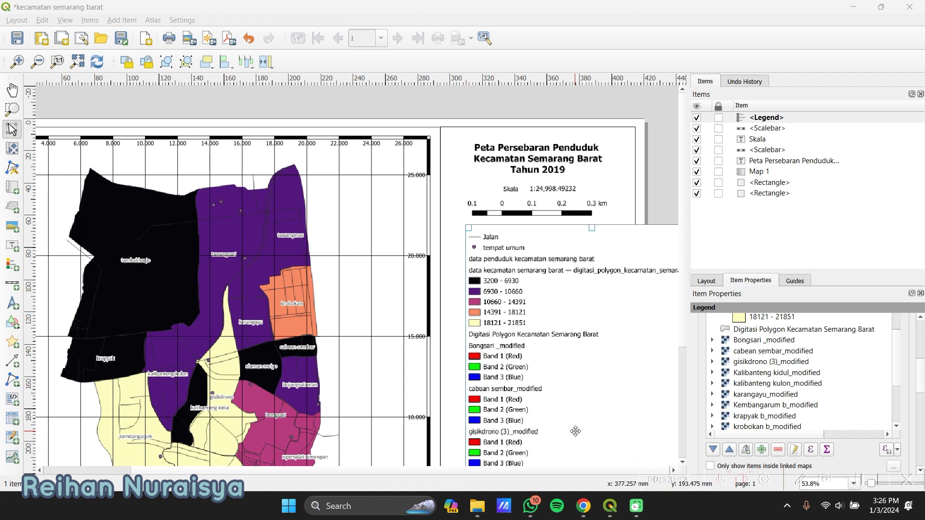
{"action": "scroll", "coordinate": [897, 379], "scroll_direction": "up", "scroll_amount": 2}
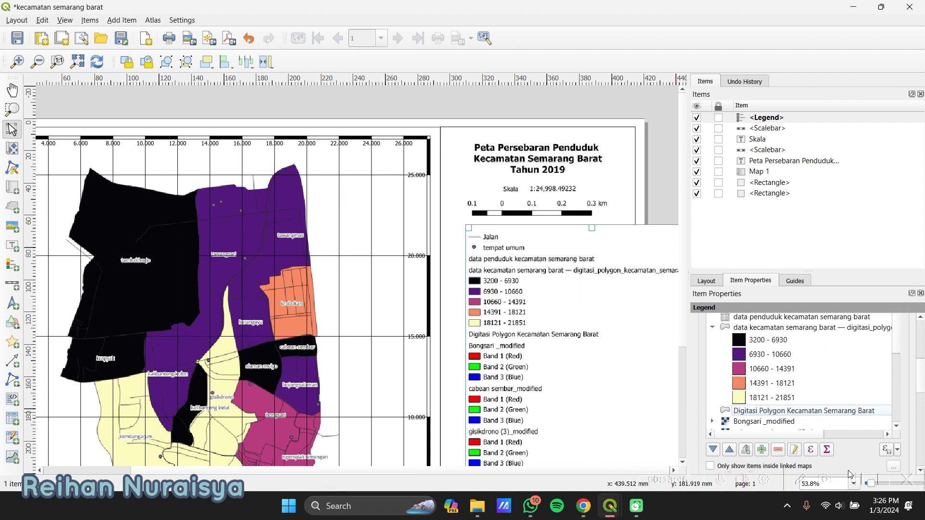
{"action": "left_click", "coordinate": [855, 483]}
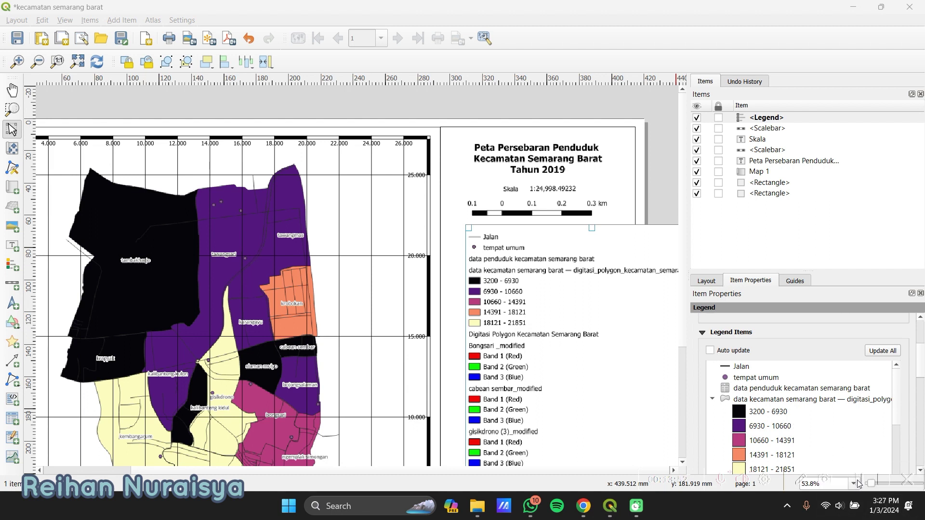
- Turn on automatic updating of the legend items and look over the legend's remaining settings
{"action": "left_click", "coordinate": [709, 351]}
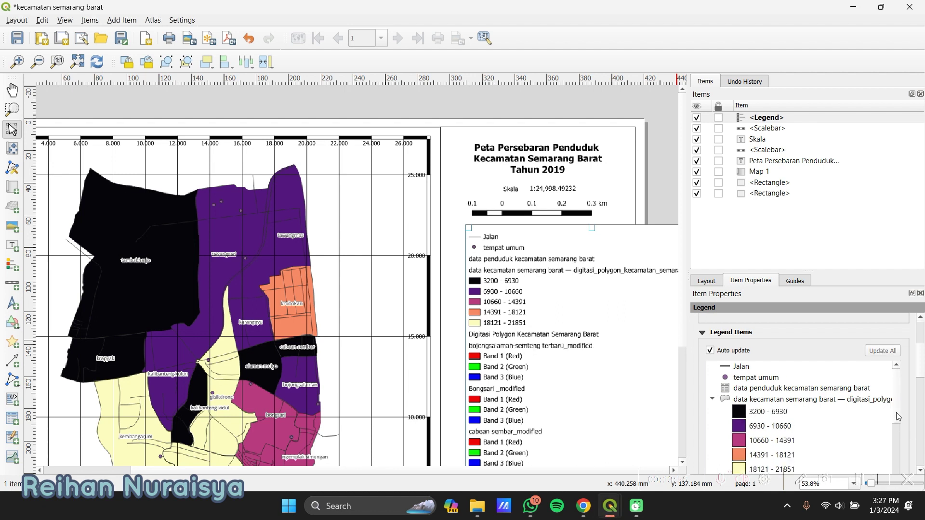
{"action": "left_click_drag", "start_coordinate": [898, 418], "coordinate": [902, 449]}
{"action": "left_click", "coordinate": [863, 413]}
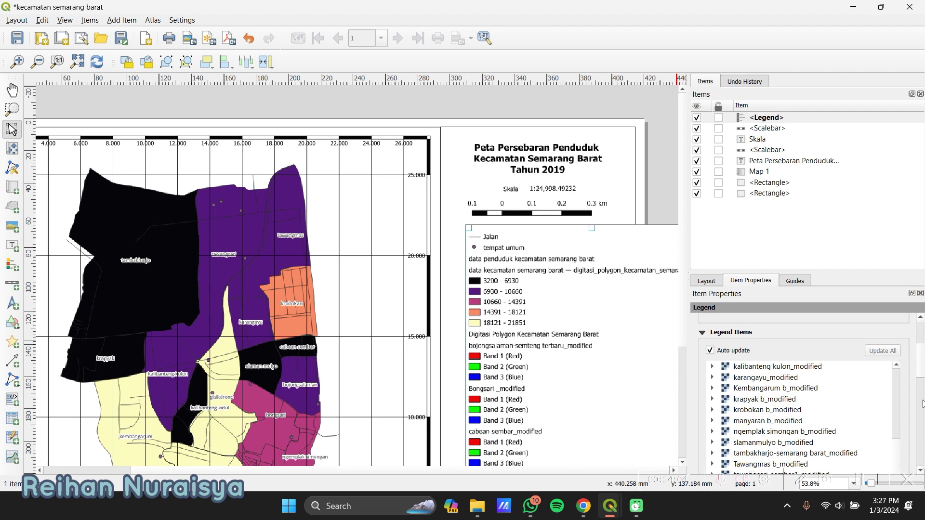
{"action": "scroll", "coordinate": [920, 376], "scroll_direction": "down", "scroll_amount": 10}
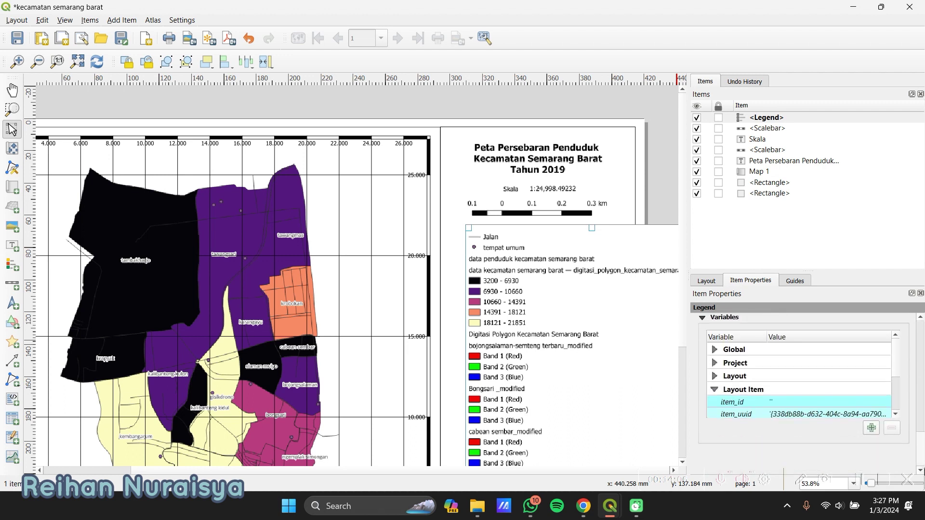
{"action": "scroll", "coordinate": [923, 452], "scroll_direction": "up", "scroll_amount": 8}
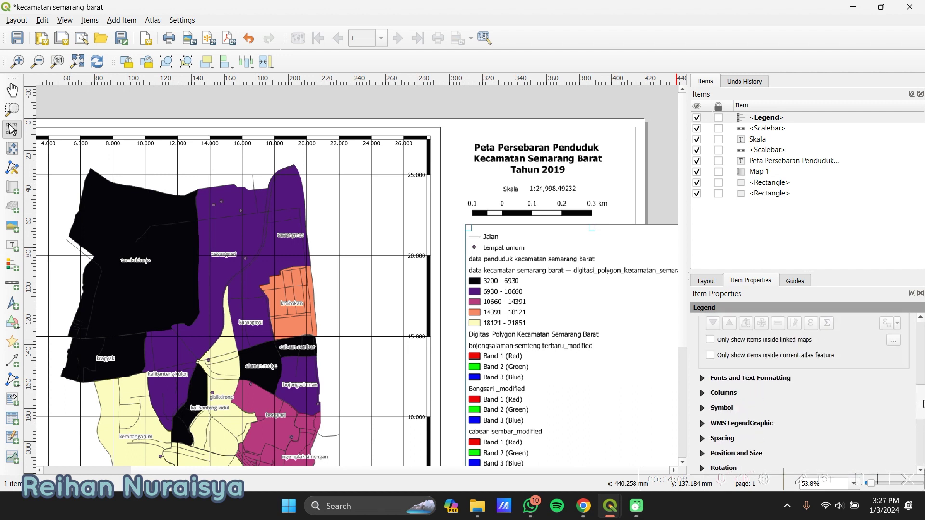
{"action": "scroll", "coordinate": [923, 386], "scroll_direction": "up", "scroll_amount": 5}
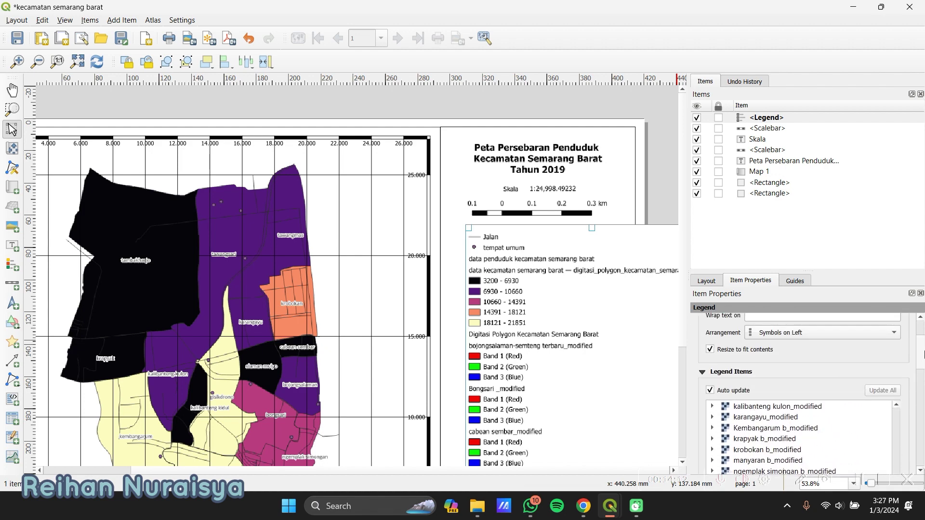
{"action": "scroll", "coordinate": [923, 355], "scroll_direction": "up", "scroll_amount": 3}
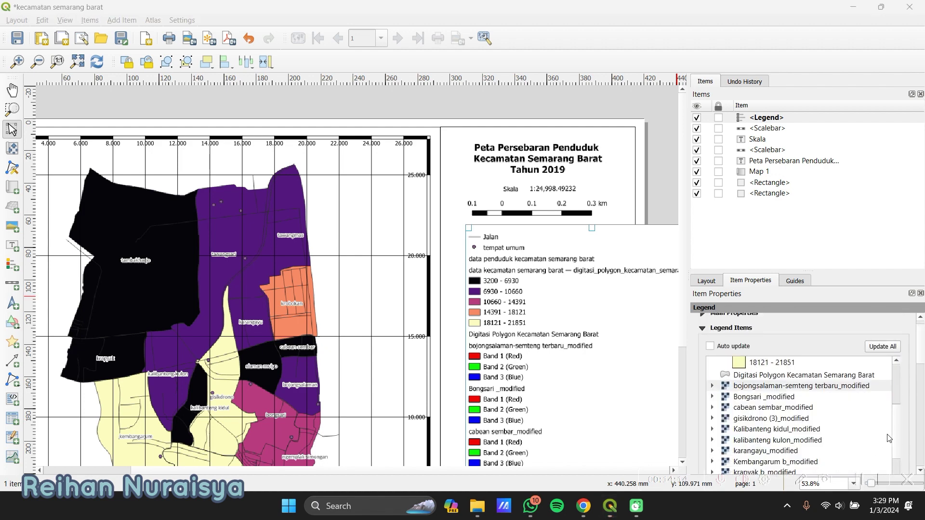
- Remove the bojongsalaman-semteng terbaru_modified and Bongsari _modified raster entries from the legend items
{"action": "scroll", "coordinate": [896, 426], "scroll_direction": "down", "scroll_amount": 10}
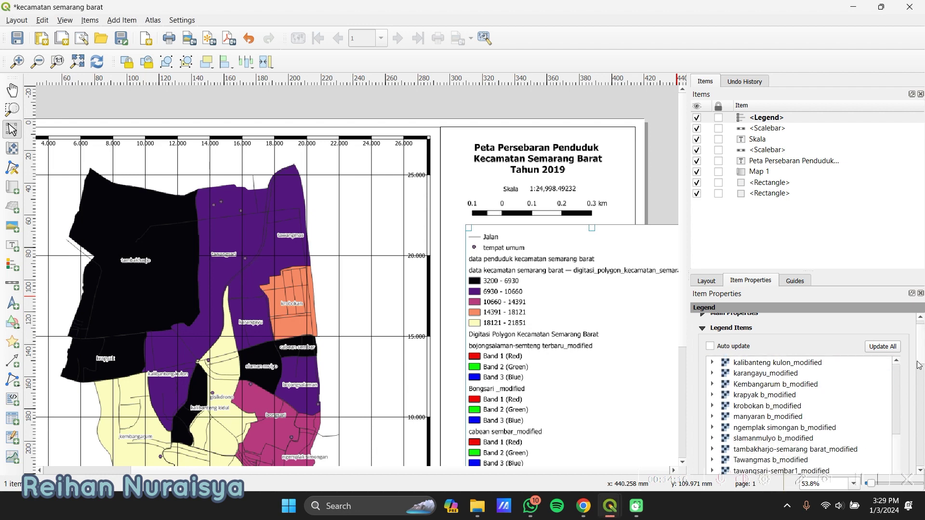
{"action": "scroll", "coordinate": [923, 391], "scroll_direction": "down", "scroll_amount": 3}
{"action": "left_click_drag", "start_coordinate": [924, 392], "coordinate": [924, 387]}
{"action": "left_click", "coordinate": [780, 405]}
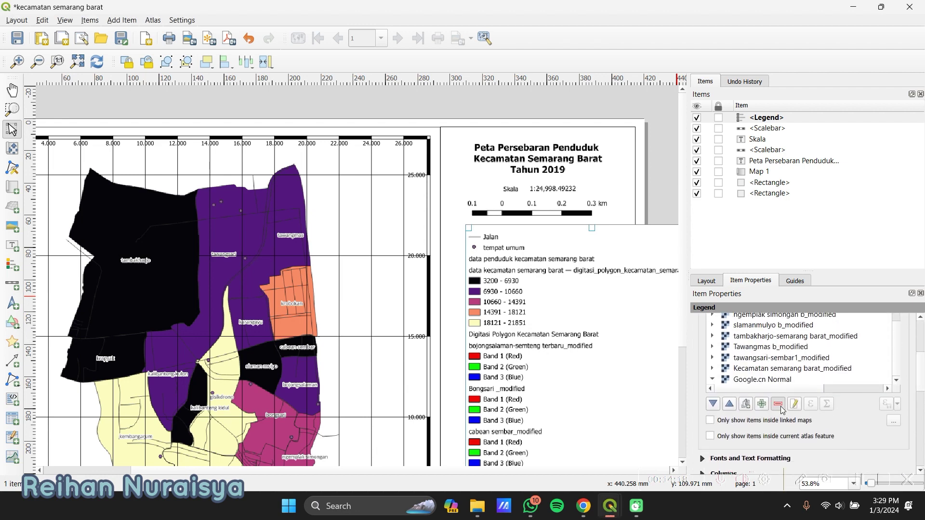
{"action": "scroll", "coordinate": [895, 360], "scroll_direction": "down", "scroll_amount": 3}
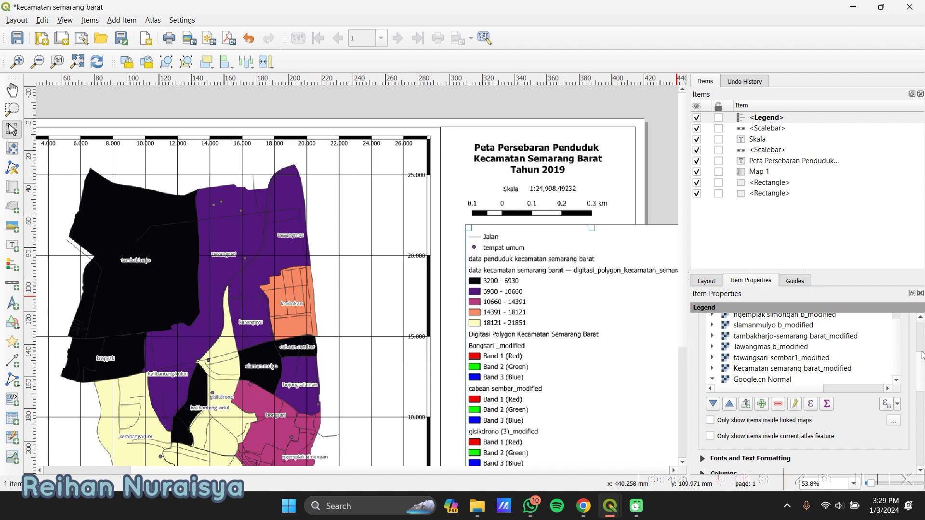
{"action": "left_click_drag", "start_coordinate": [921, 378], "coordinate": [924, 357]}
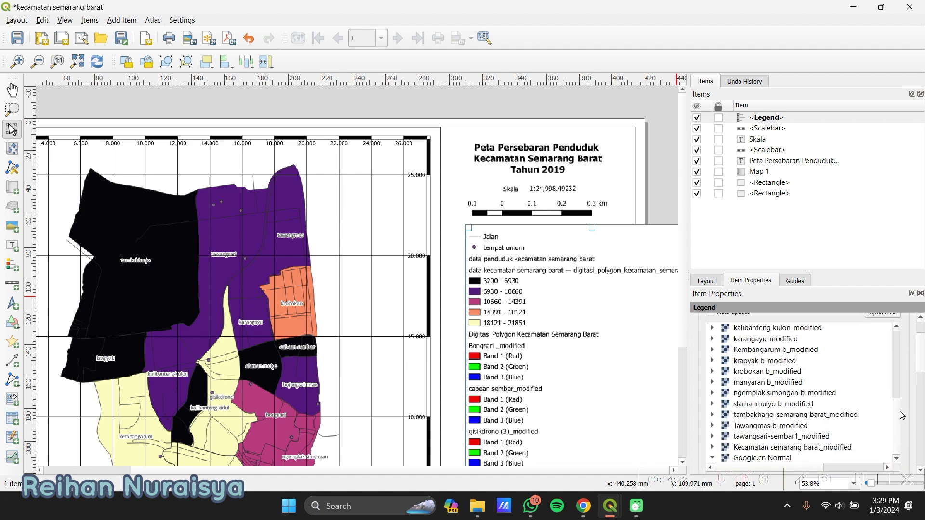
{"action": "scroll", "coordinate": [899, 384], "scroll_direction": "up", "scroll_amount": 3}
{"action": "left_click", "coordinate": [792, 370]}
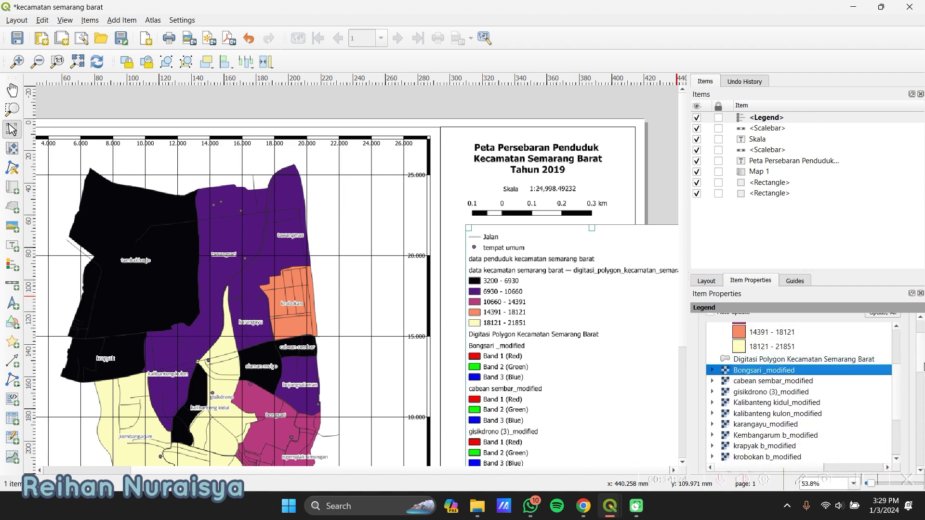
{"action": "mouse_move", "coordinate": [921, 366]}
{"action": "left_mouse_down"}
{"action": "mouse_move", "coordinate": [921, 398]}
{"action": "mouse_move", "coordinate": [921, 369]}
{"action": "left_mouse_up"}
{"action": "left_click", "coordinate": [777, 336]}
- Remove the cabean sembar, gisikdrono (3), Kalibanteng kidul, kalibanteng kulon, karangayu and Kembangarum b raster entries from the legend
{"action": "left_click", "coordinate": [809, 341]}
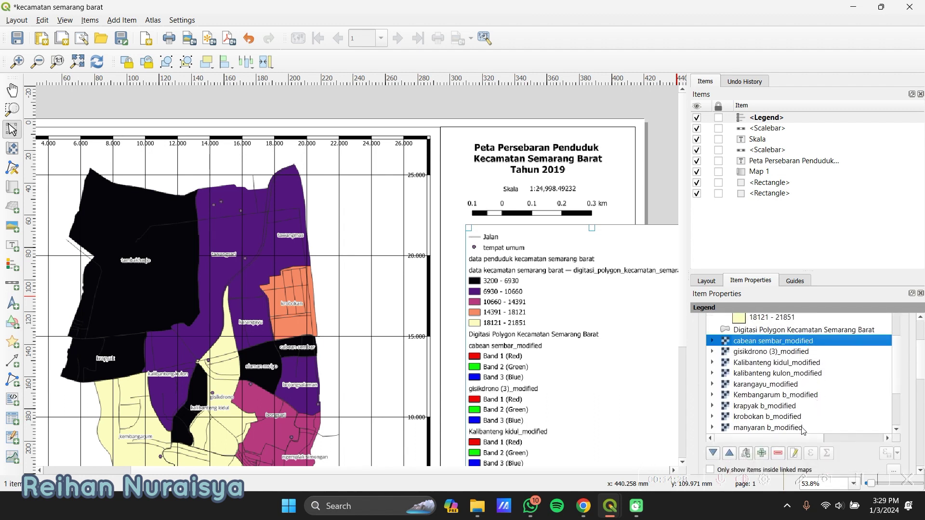
{"action": "left_click", "coordinate": [777, 453]}
{"action": "left_click", "coordinate": [772, 342]}
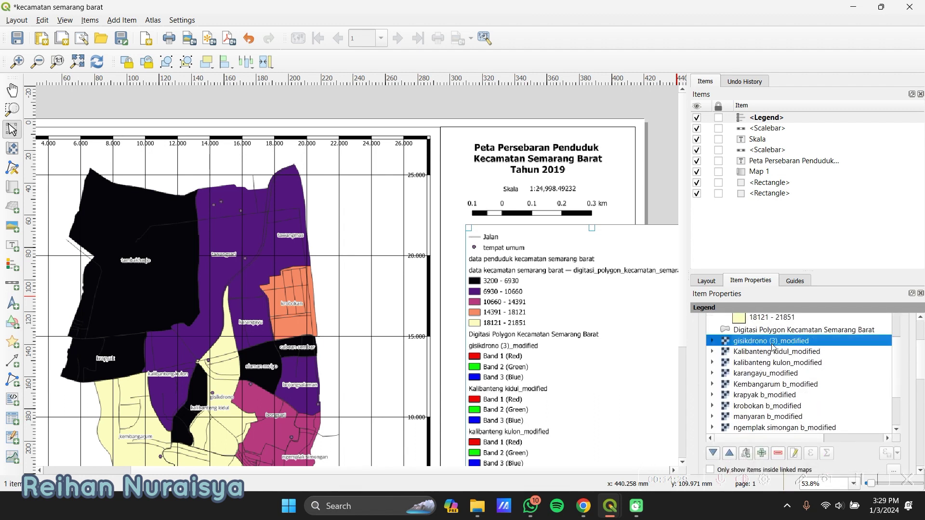
{"action": "left_click", "coordinate": [777, 453]}
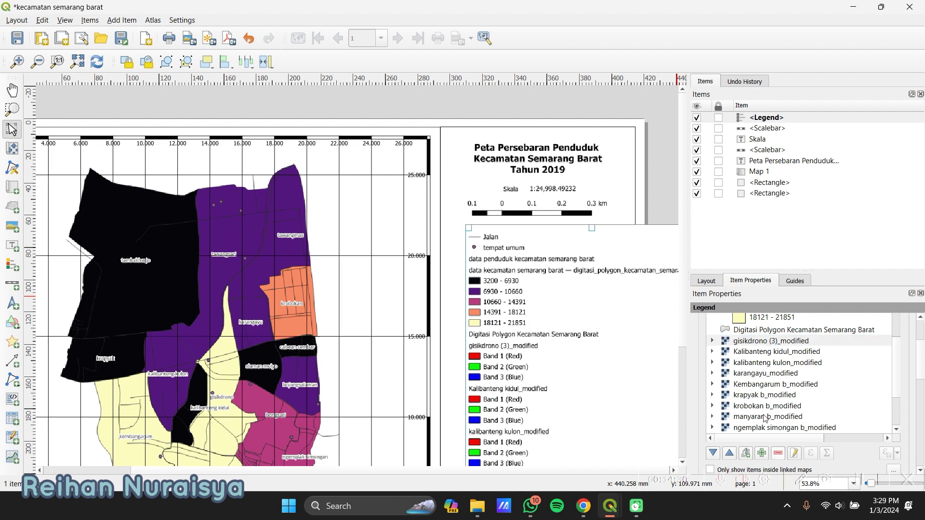
{"action": "left_click", "coordinate": [779, 454]}
{"action": "left_click", "coordinate": [759, 343]}
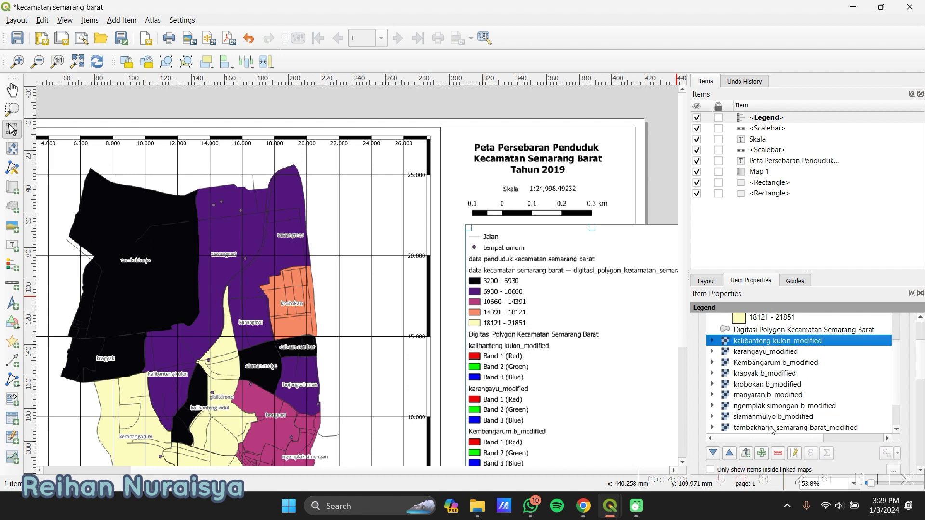
{"action": "left_click", "coordinate": [778, 453]}
{"action": "left_click", "coordinate": [765, 340]}
{"action": "left_click", "coordinate": [777, 453]}
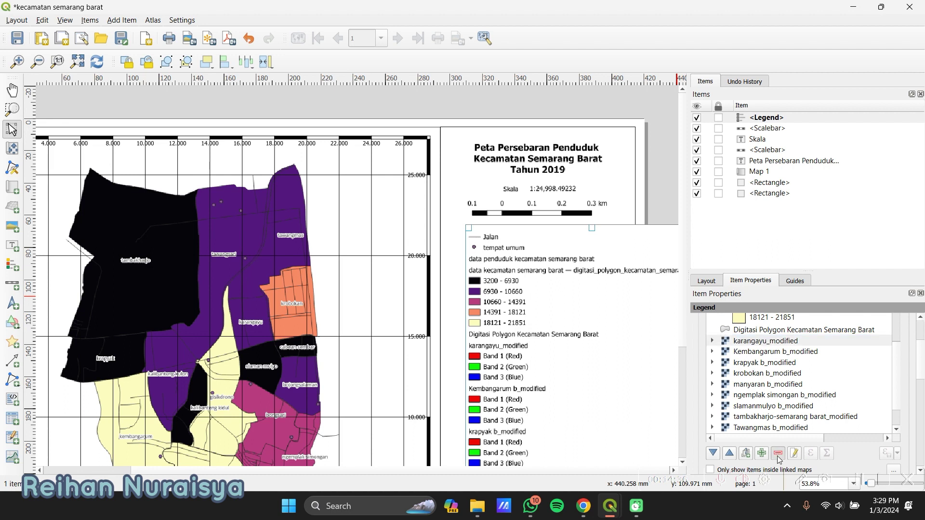
{"action": "left_click", "coordinate": [777, 453]}
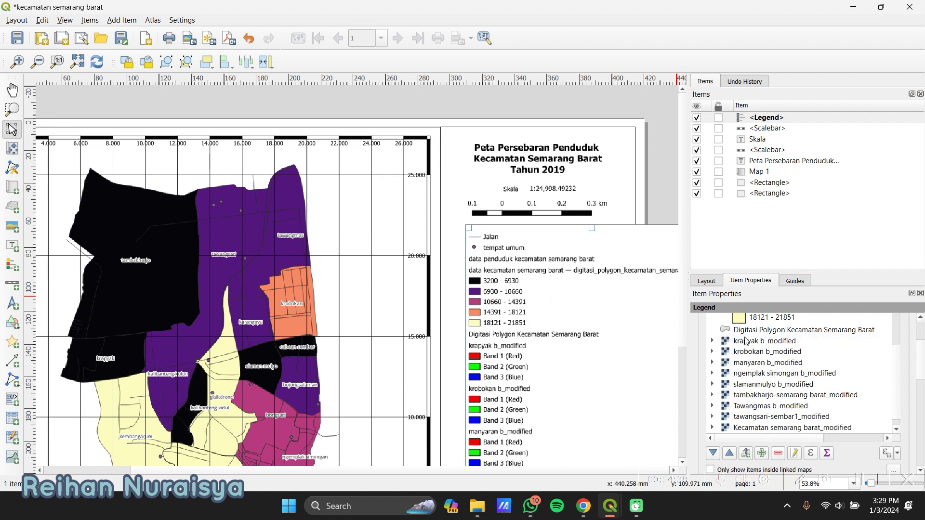
- Remove the krapyak b, krobokan b, manyaran b and ngemplak simongan b raster entries from the legend
{"action": "left_click", "coordinate": [747, 341]}
{"action": "left_click", "coordinate": [778, 454]}
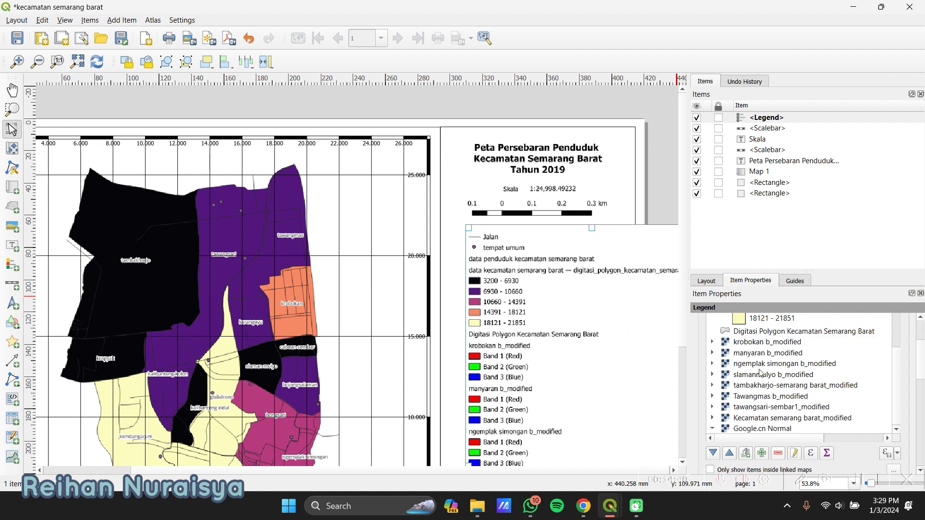
{"action": "left_click", "coordinate": [772, 342]}
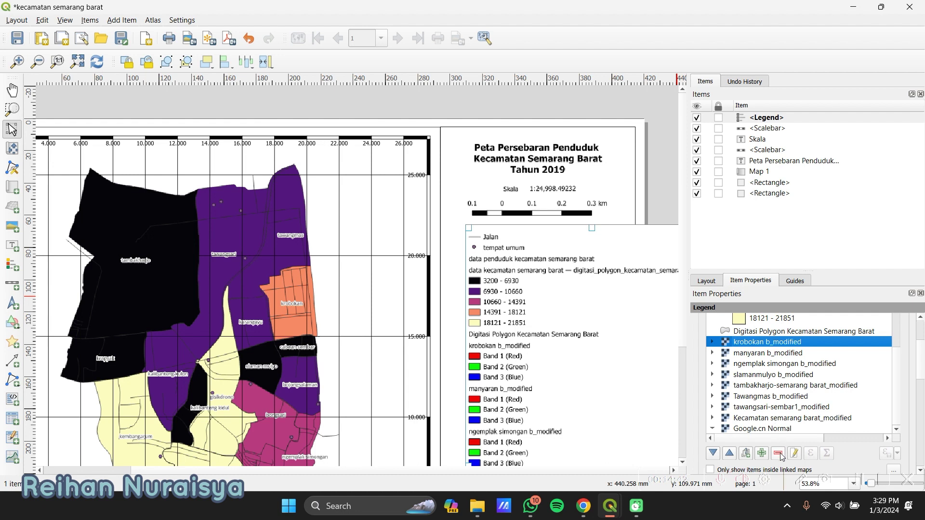
{"action": "left_click", "coordinate": [779, 454]}
{"action": "left_click", "coordinate": [784, 354]}
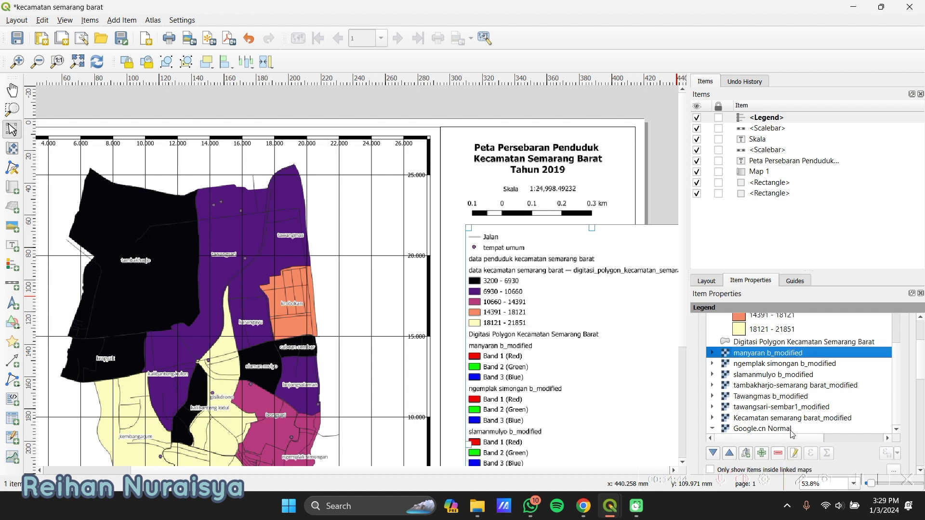
{"action": "left_click", "coordinate": [778, 453]}
{"action": "left_click", "coordinate": [775, 365]}
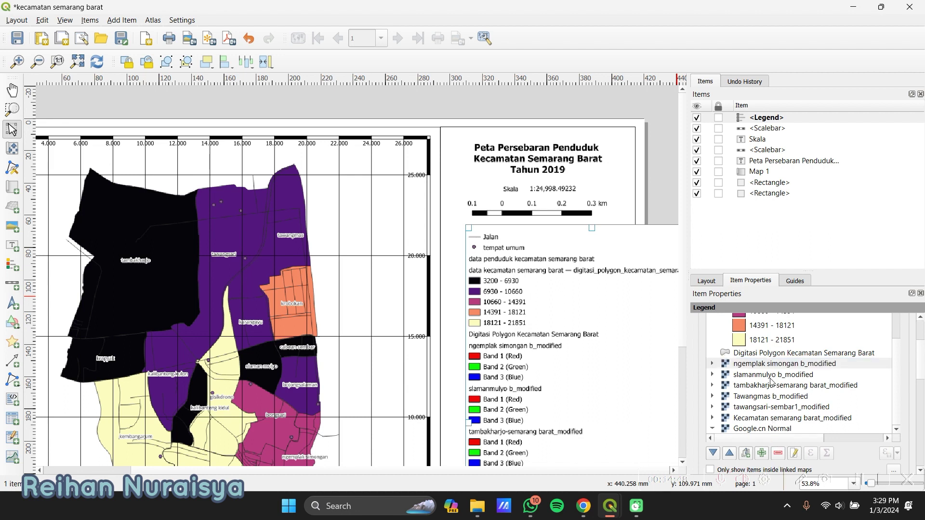
{"action": "left_click", "coordinate": [776, 365]}
{"action": "left_click", "coordinate": [778, 454]}
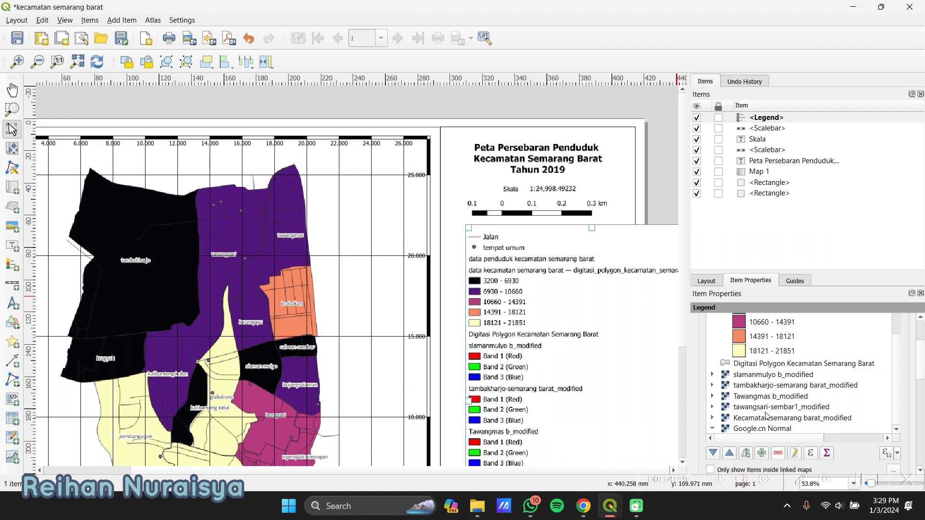
- Remove the slamanmulyo b, tambakharjo-semarang barat, Tawangmas b, tawangsari-sembar1 and Kecamatan semarang barat raster entries from the legend
{"action": "left_click", "coordinate": [755, 377]}
{"action": "left_click", "coordinate": [778, 453]}
{"action": "left_click", "coordinate": [755, 389]}
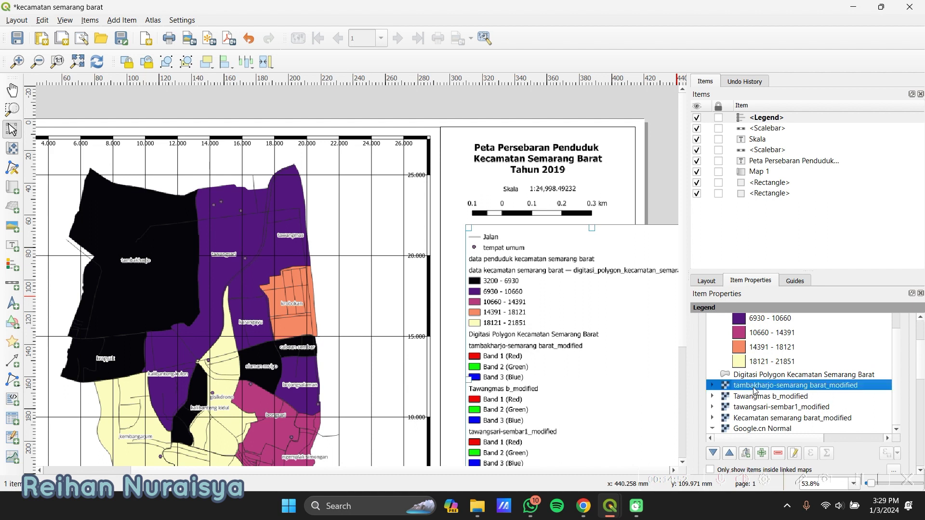
{"action": "left_click", "coordinate": [777, 454]}
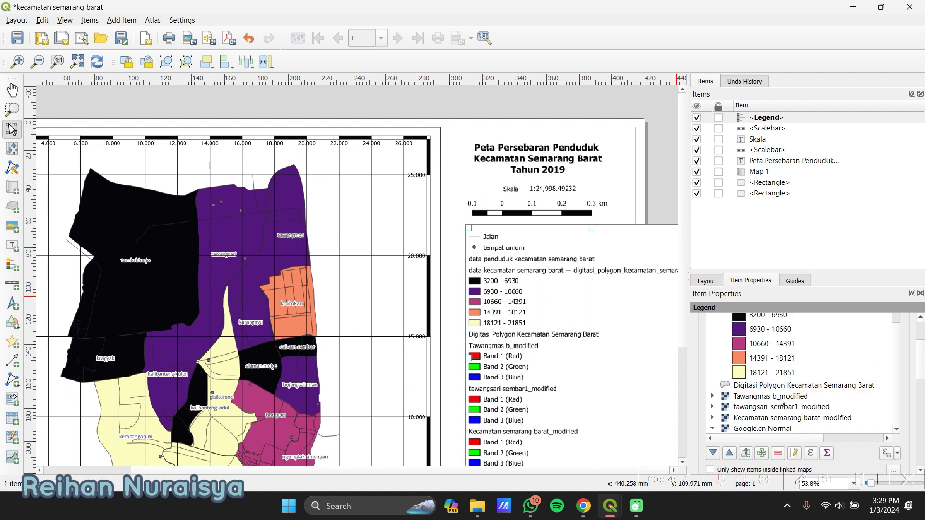
{"action": "left_click", "coordinate": [782, 401]}
{"action": "left_click", "coordinate": [778, 454]}
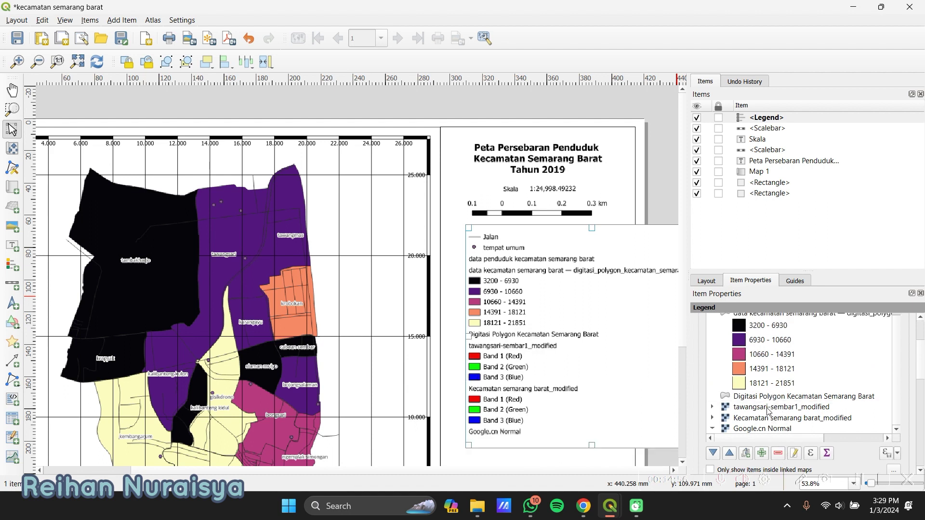
{"action": "left_click", "coordinate": [769, 411]}
{"action": "left_click", "coordinate": [778, 453]}
{"action": "left_click", "coordinate": [769, 419]}
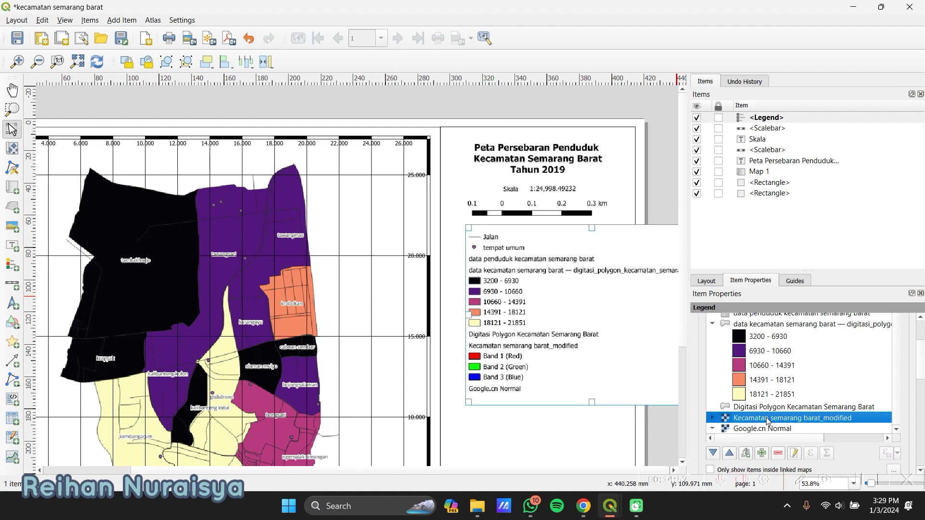
{"action": "left_click", "coordinate": [778, 454]}
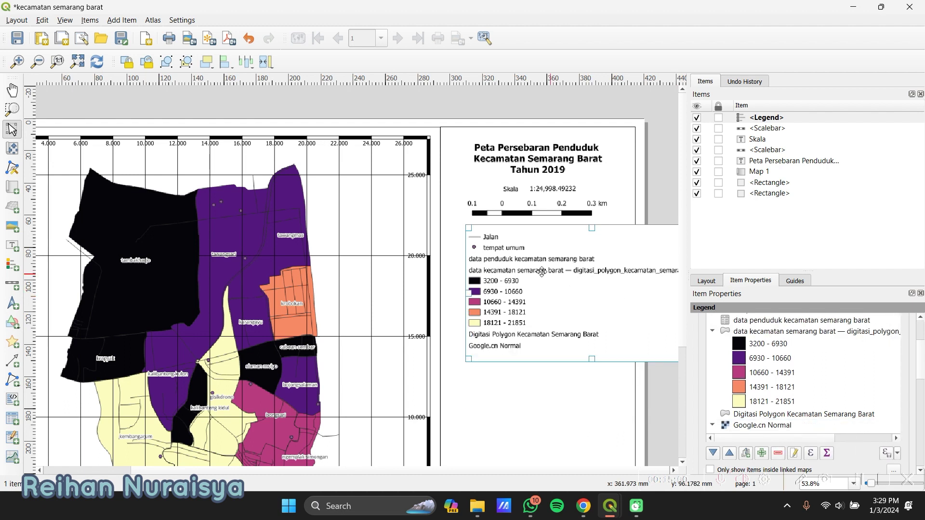
- Remove the Jalan and tempat umum entries from the legend items
{"action": "left_click", "coordinate": [858, 483]}
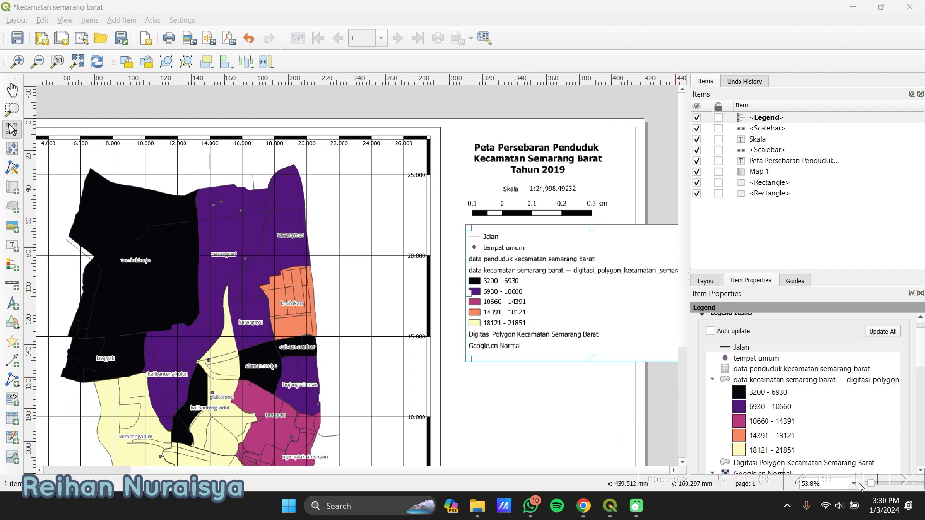
{"action": "left_click", "coordinate": [746, 351]}
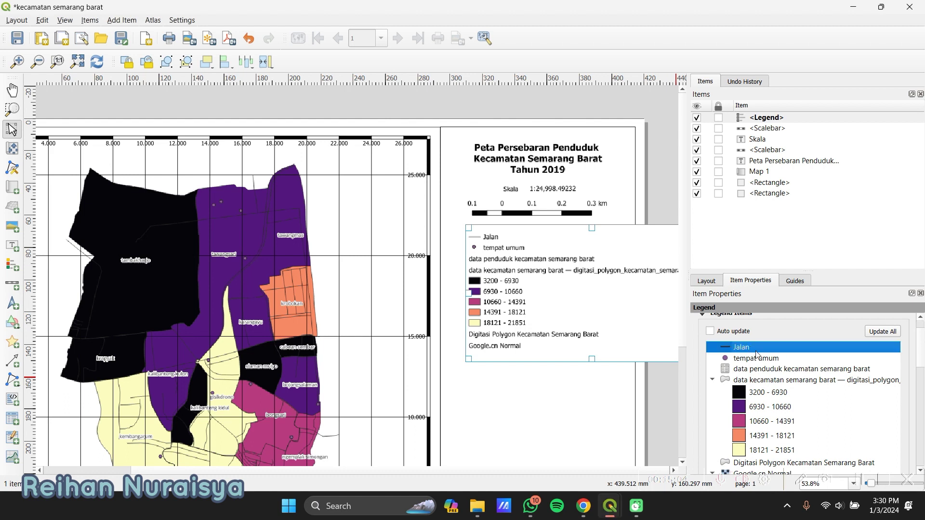
{"action": "scroll", "coordinate": [922, 361], "scroll_direction": "down", "scroll_amount": 1}
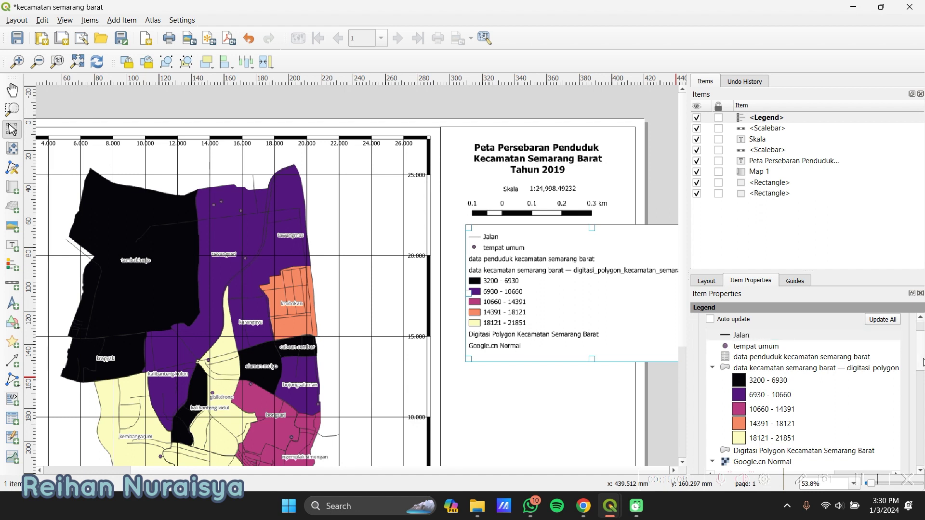
{"action": "scroll", "coordinate": [923, 371], "scroll_direction": "down", "scroll_amount": 2}
{"action": "left_click", "coordinate": [778, 416]}
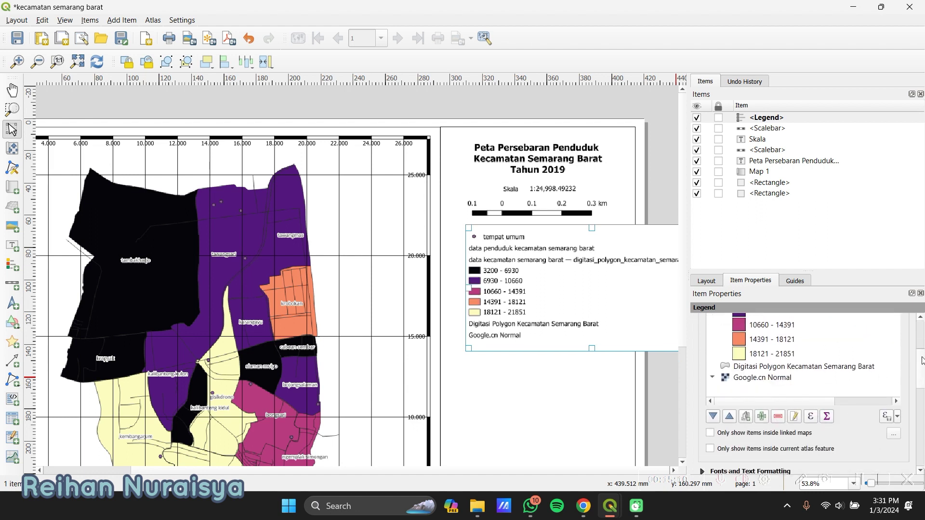
{"action": "scroll", "coordinate": [806, 369], "scroll_direction": "up", "scroll_amount": 3}
{"action": "left_click", "coordinate": [807, 353]}
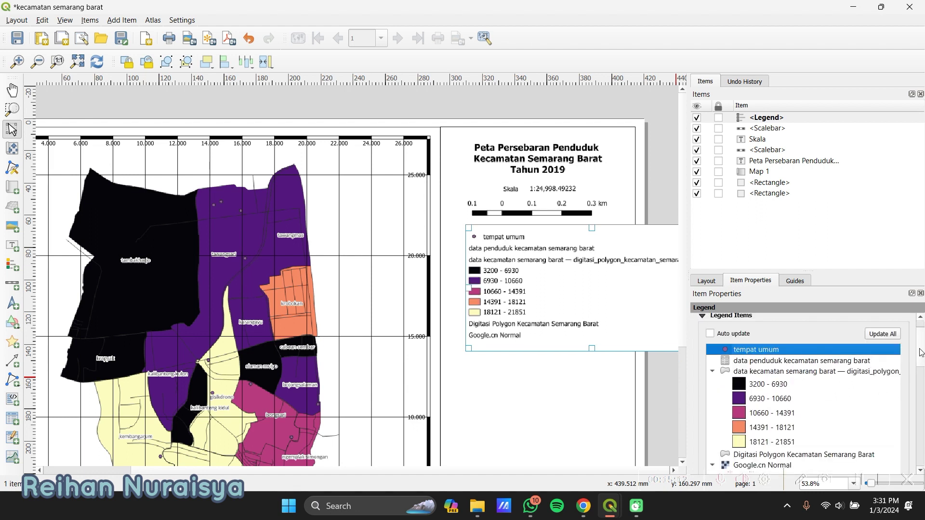
{"action": "scroll", "coordinate": [921, 353], "scroll_direction": "down", "scroll_amount": 3}
{"action": "left_click", "coordinate": [778, 433]}
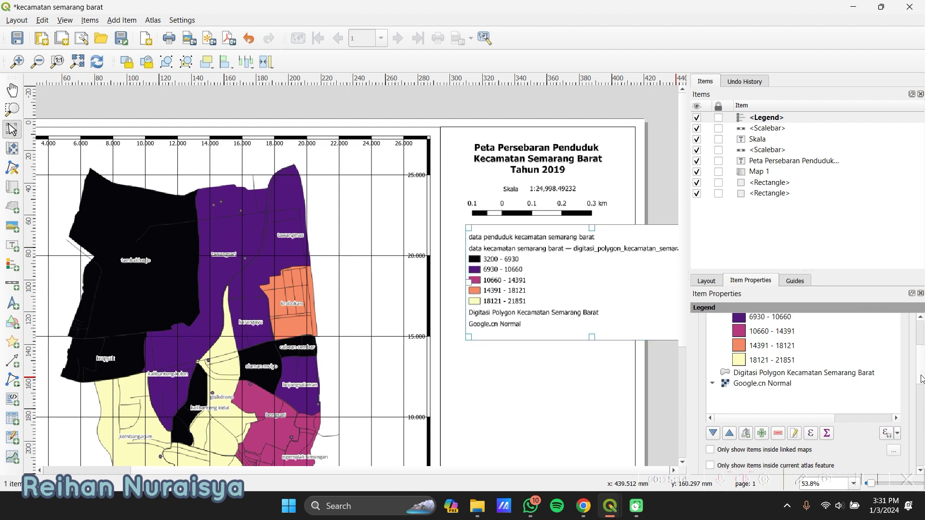
- Remove the data penduduk kecamatan semarang barat table entry from the legend
{"action": "scroll", "coordinate": [922, 379], "scroll_direction": "up", "scroll_amount": 5}
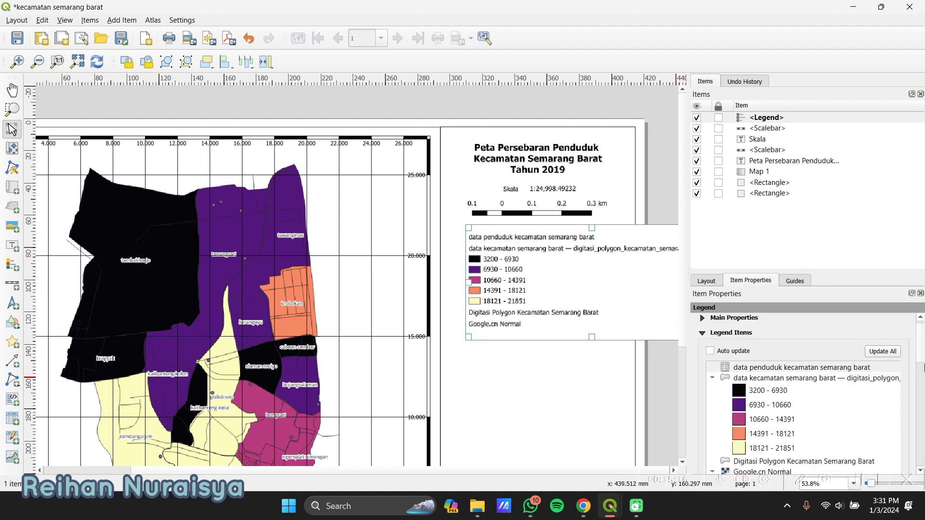
{"action": "left_click", "coordinate": [801, 367]}
{"action": "scroll", "coordinate": [801, 367], "scroll_direction": "down", "scroll_amount": 4}
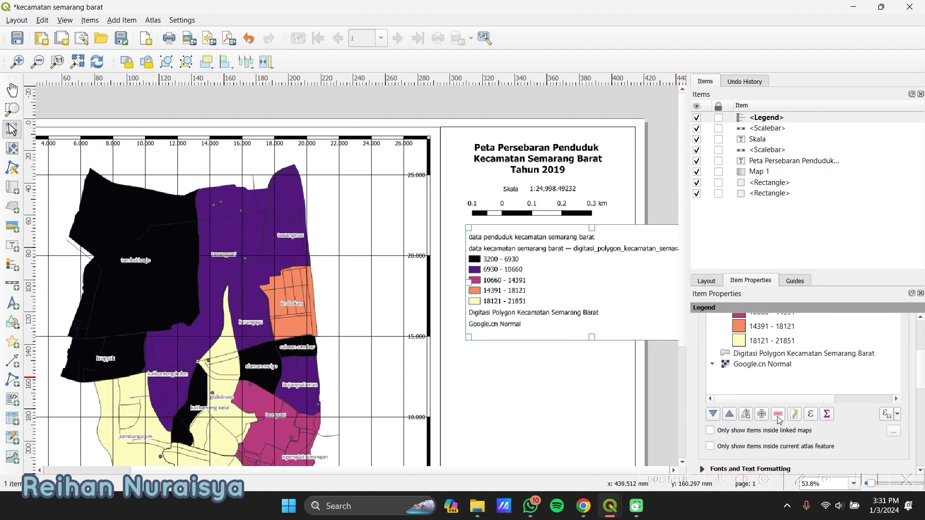
{"action": "left_click", "coordinate": [778, 414]}
{"action": "left_click", "coordinate": [856, 474]}
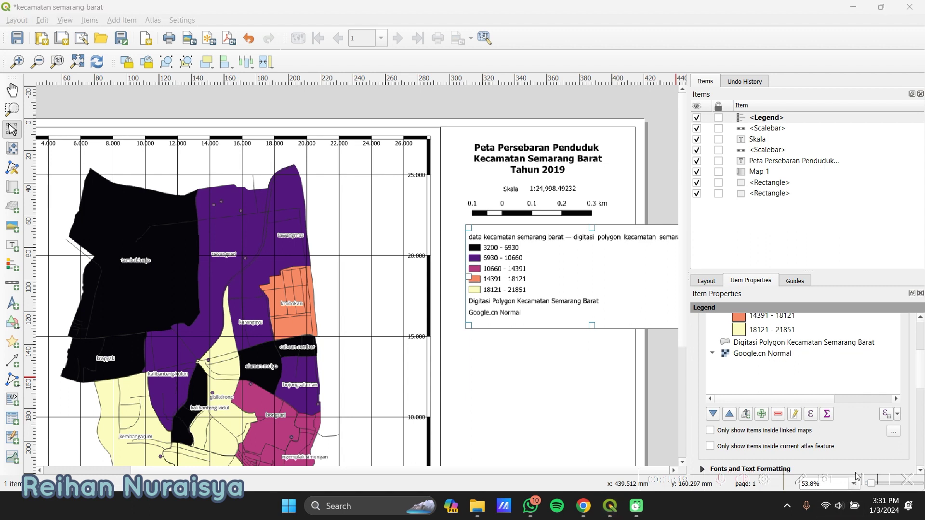
- Remove the Digitasi Polygon Kecamatan Semarang Barat and Google.cn Normal entries from the legend
{"action": "left_click", "coordinate": [821, 343]}
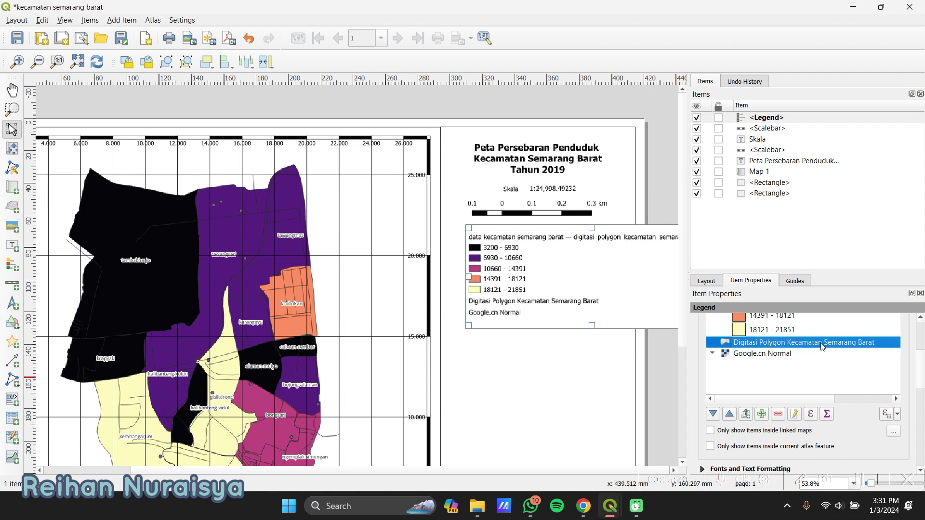
{"action": "left_click", "coordinate": [777, 414]}
{"action": "left_click", "coordinate": [775, 342]}
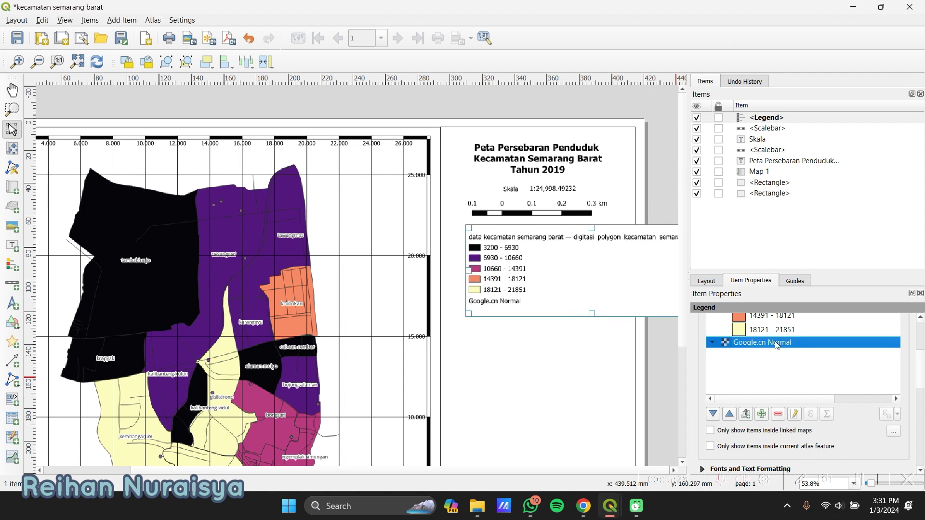
{"action": "left_click", "coordinate": [777, 416]}
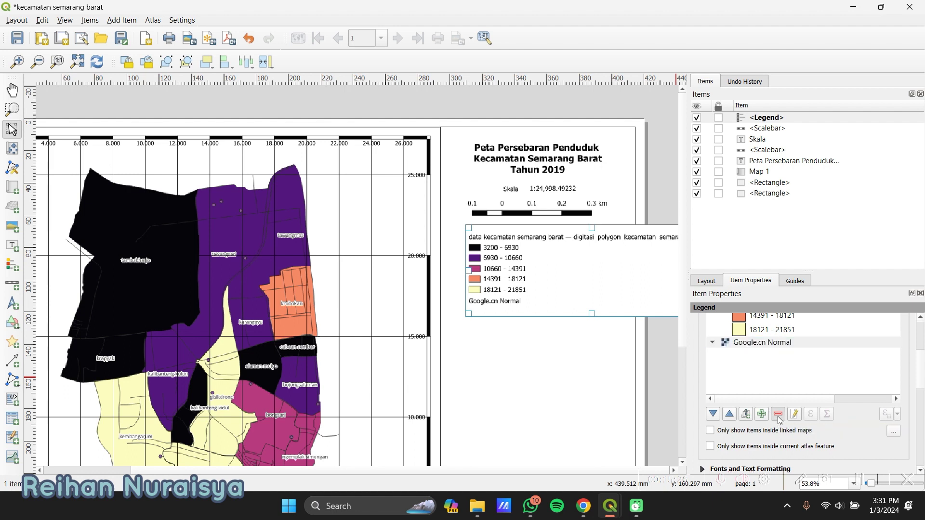
{"action": "left_click", "coordinate": [861, 482]}
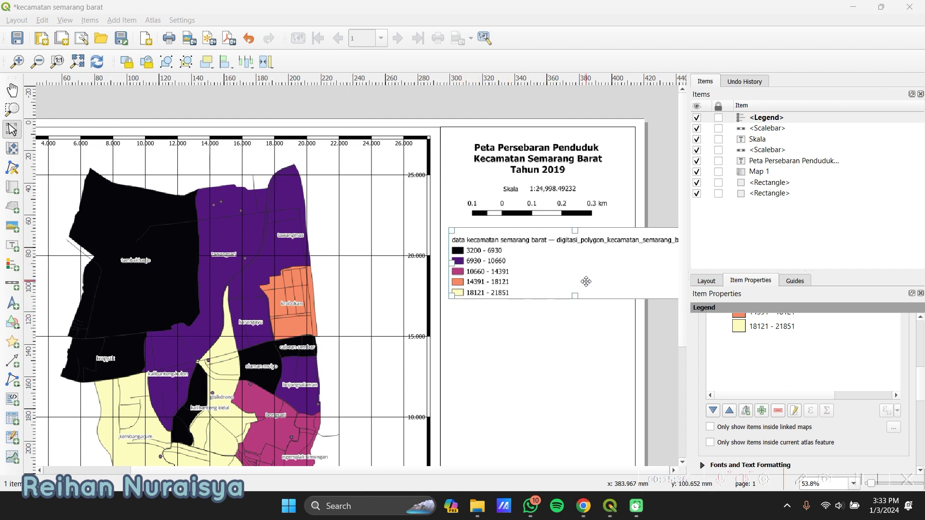
- Rename the legend's classified population polygon layer entry to "Keterangan"
{"action": "left_click", "coordinate": [796, 415]}
{"action": "left_click", "coordinate": [795, 414]}
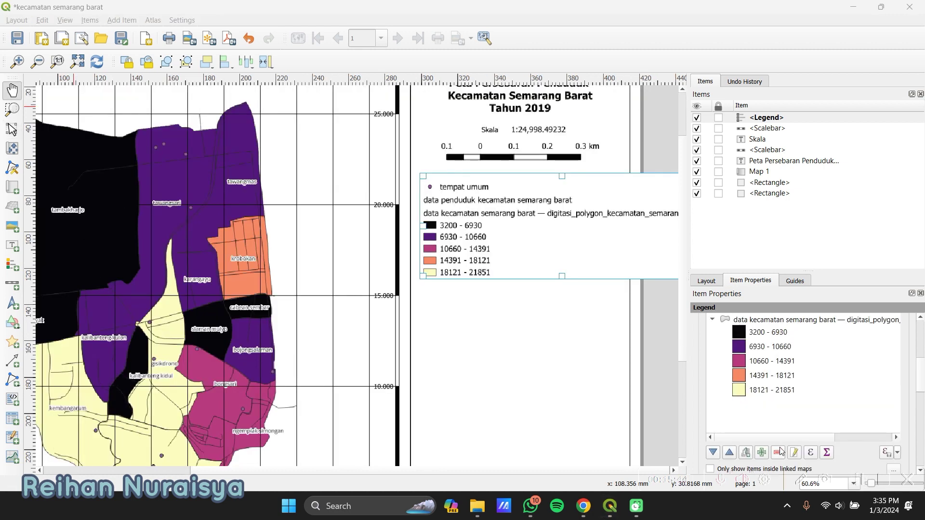
{"action": "left_click", "coordinate": [794, 453]}
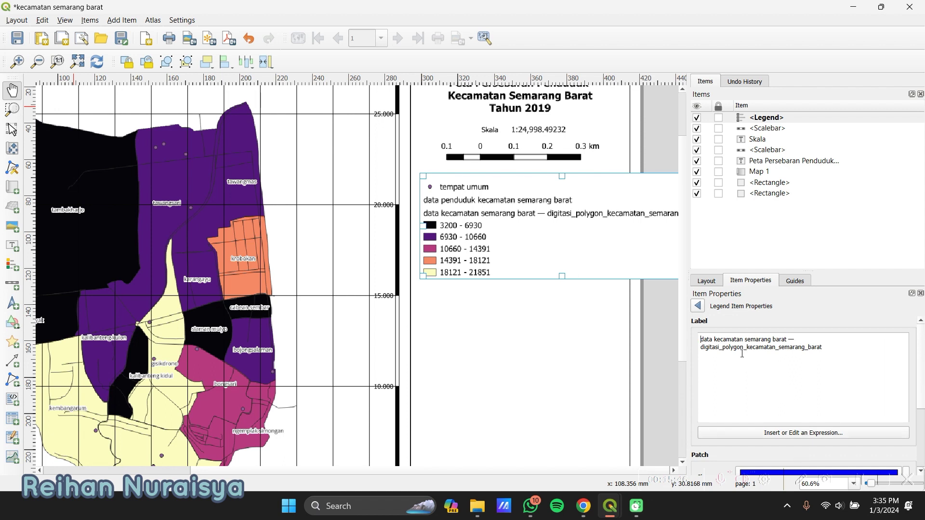
{"action": "left_click", "coordinate": [859, 483]}
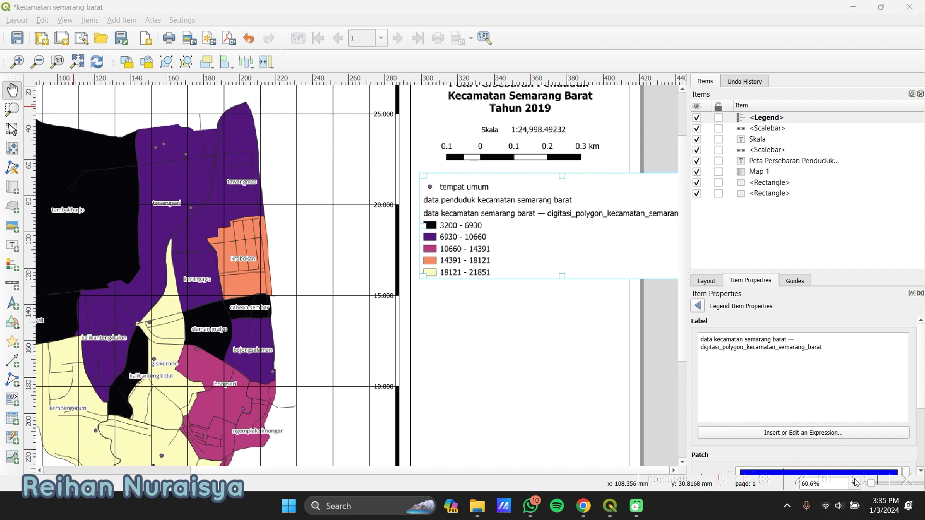
{"action": "left_click", "coordinate": [809, 369]}
{"action": "key", "text": "ctrl+a"}
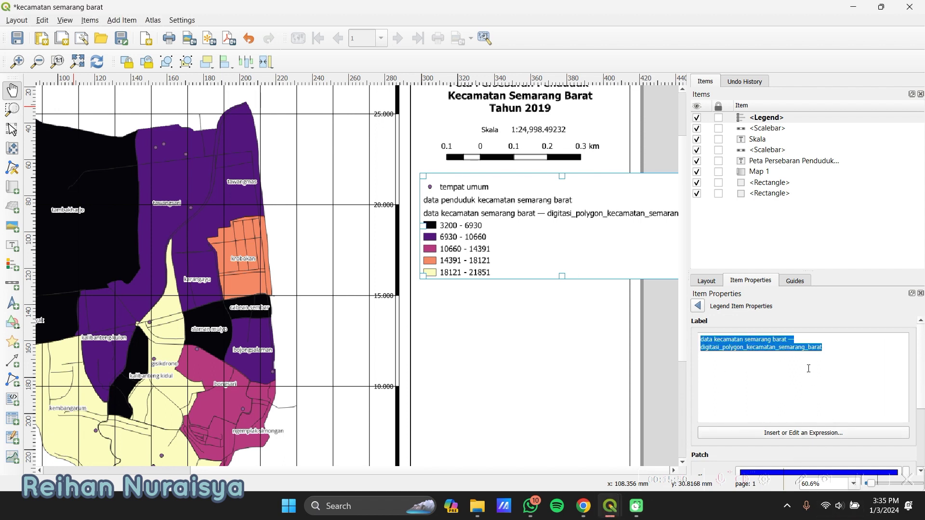
{"action": "type", "text": "Keter"}
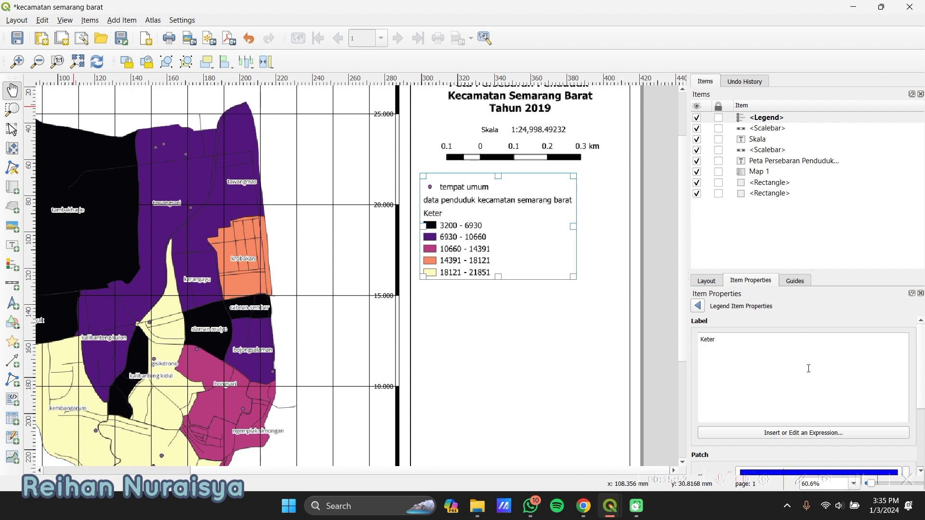
{"action": "type", "text": "angan"}
{"action": "left_click_drag", "start_coordinate": [923, 396], "coordinate": [924, 458]}
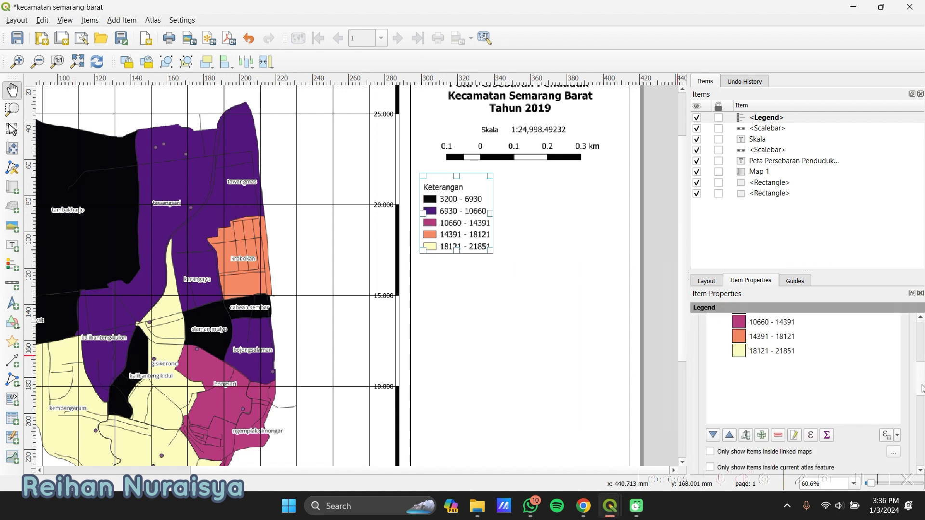
{"action": "mouse_move", "coordinate": [923, 389]}
{"action": "left_mouse_down"}
{"action": "mouse_move", "coordinate": [923, 364]}
{"action": "mouse_move", "coordinate": [922, 379]}
{"action": "left_mouse_up"}
{"action": "left_click", "coordinate": [856, 479]}
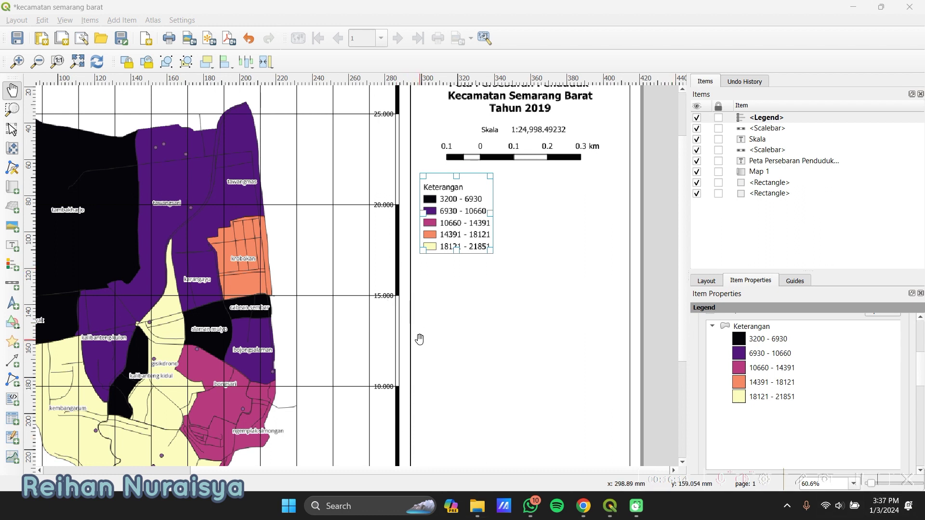
- Add a north arrow about 26 by 32 mm below the legend and set its picture placement to Middle
{"action": "left_click", "coordinate": [12, 304]}
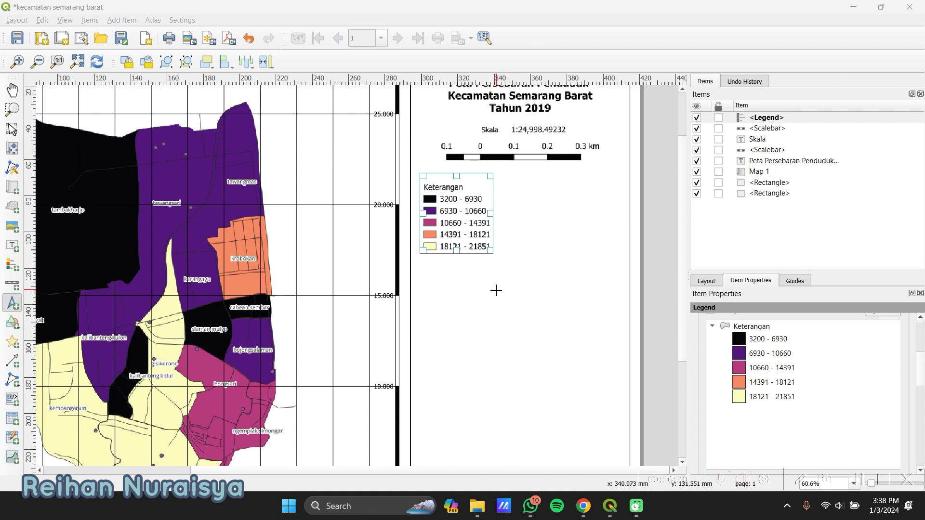
{"action": "left_click_drag", "start_coordinate": [496, 290], "coordinate": [543, 348]}
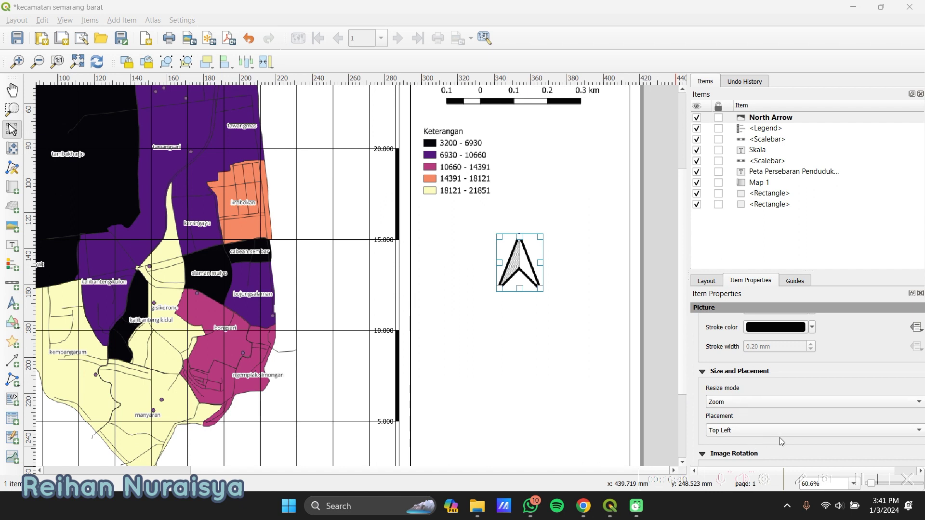
{"action": "left_click", "coordinate": [813, 434]}
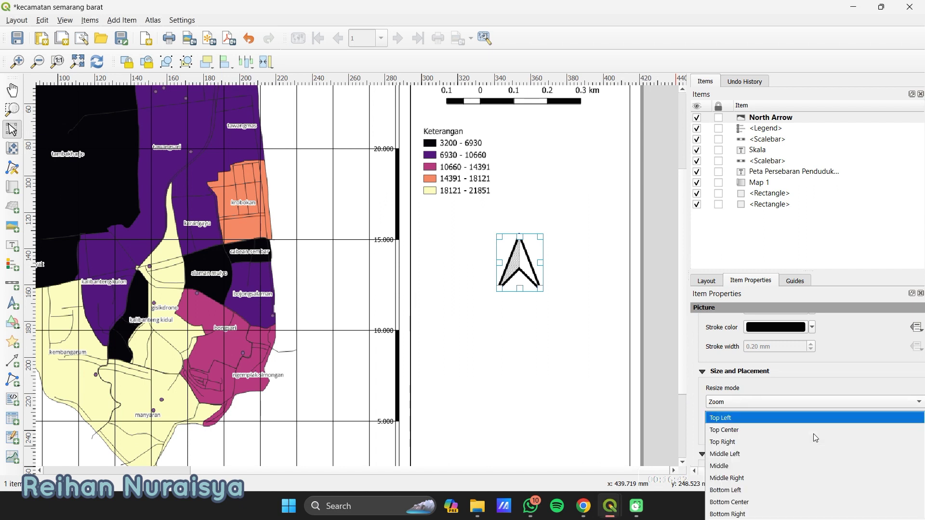
{"action": "left_click", "coordinate": [768, 464]}
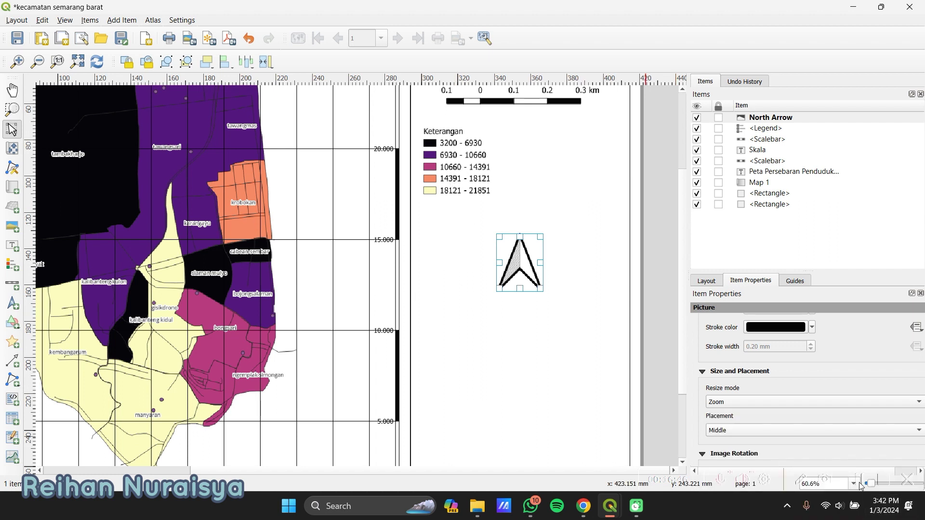
- Change the north arrow's SVG image to the arrowhead with a circle behind it
{"action": "scroll", "coordinate": [853, 470], "scroll_direction": "up", "scroll_amount": 5}
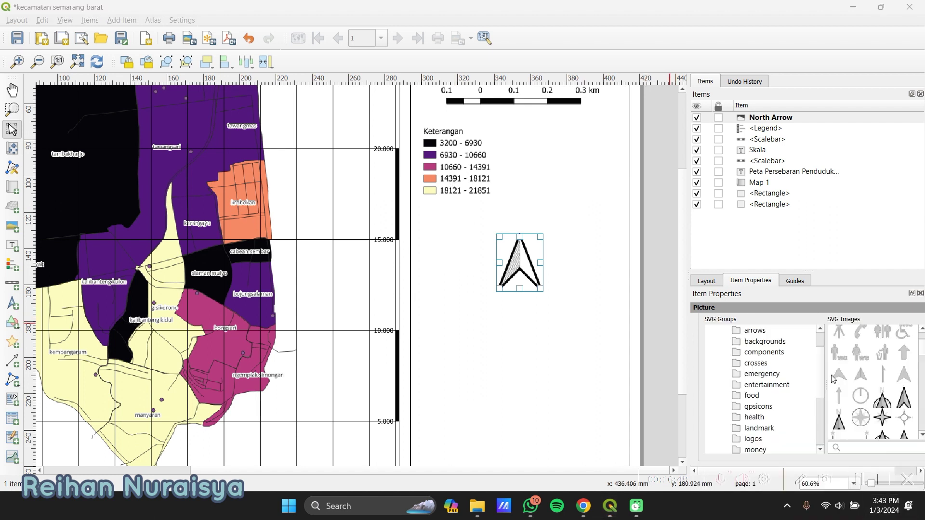
{"action": "scroll", "coordinate": [858, 386], "scroll_direction": "down", "scroll_amount": 2}
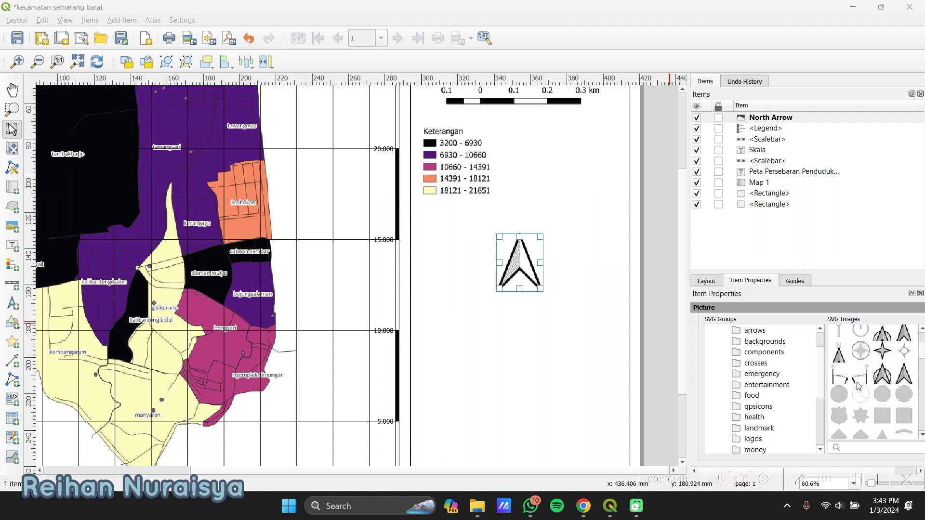
{"action": "left_click", "coordinate": [884, 375]}
{"action": "left_click", "coordinate": [885, 343]}
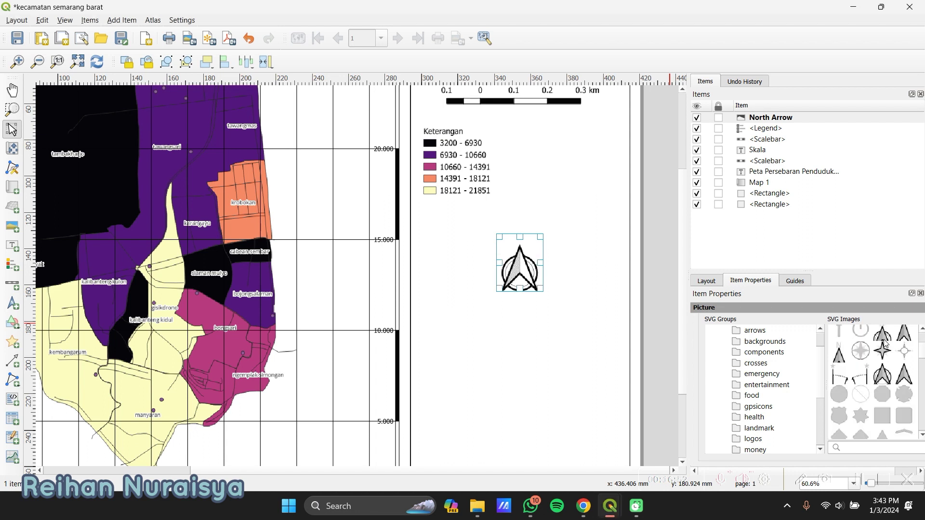
{"action": "scroll", "coordinate": [885, 343], "scroll_direction": "up", "scroll_amount": 1}
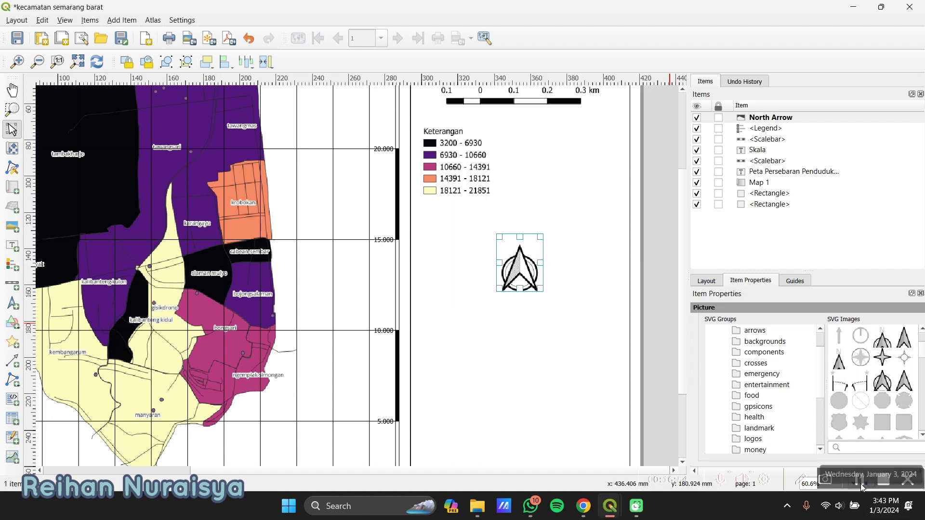
- Set the north arrow's stroke color to a dark reddish brown
{"action": "scroll", "coordinate": [814, 356], "scroll_direction": "down", "scroll_amount": 5}
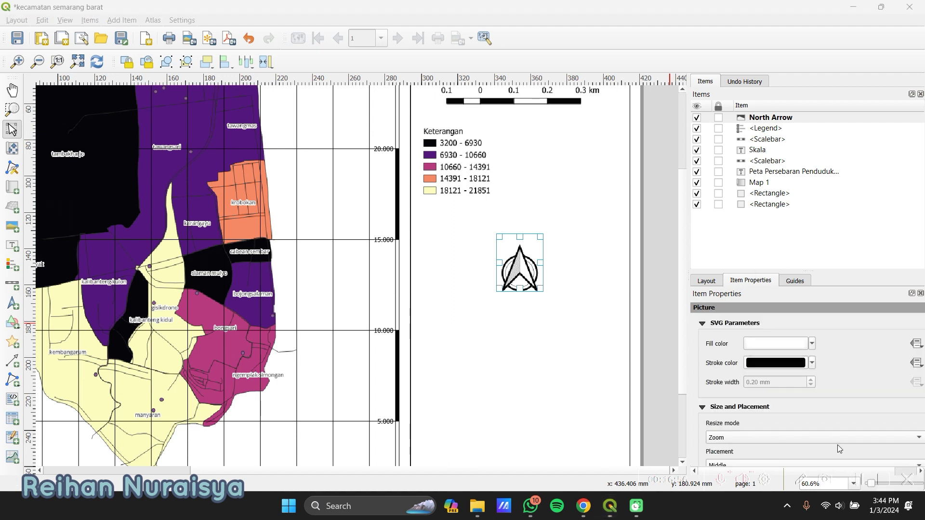
{"action": "left_click", "coordinate": [813, 363]}
{"action": "left_click", "coordinate": [791, 213]}
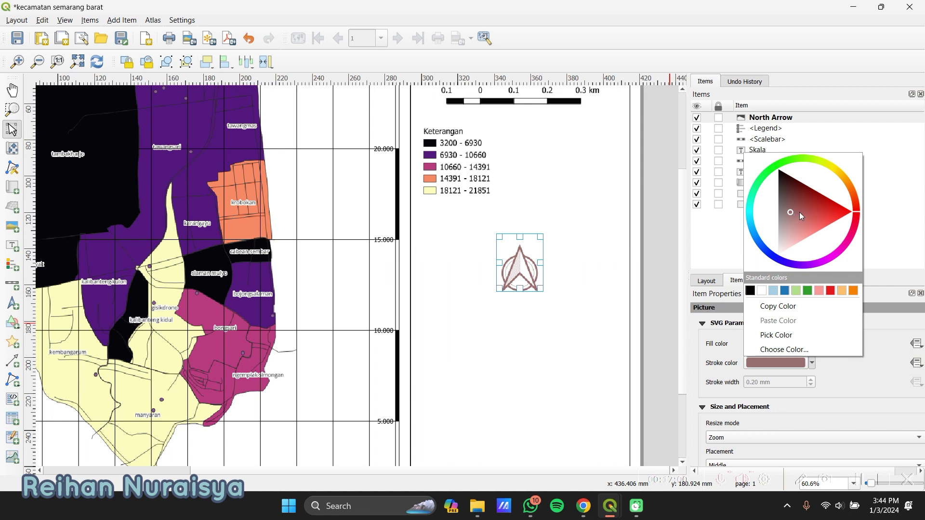
{"action": "left_click", "coordinate": [796, 223]}
{"action": "left_click", "coordinate": [795, 196]}
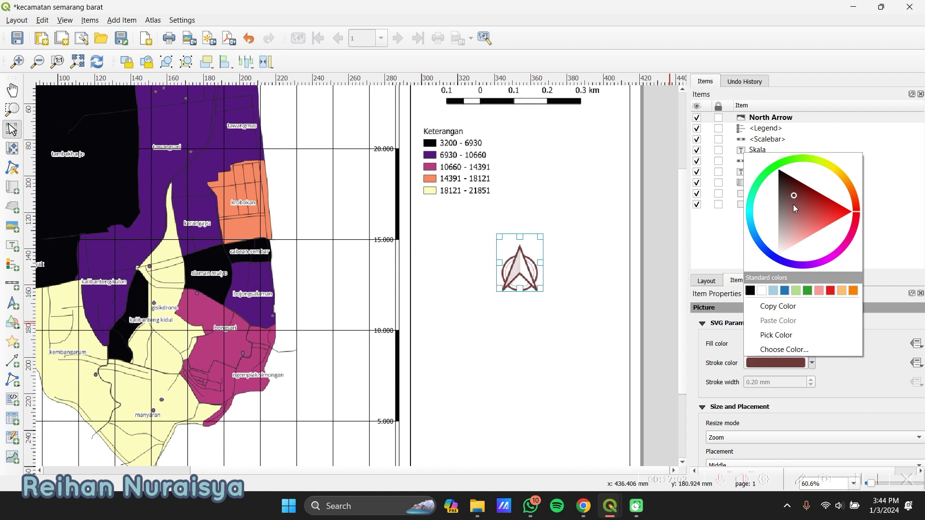
{"action": "left_click", "coordinate": [862, 481]}
- Open the north arrow's position and size settings and review its coordinates, width and height
{"action": "scroll", "coordinate": [870, 455], "scroll_direction": "down", "scroll_amount": 10}
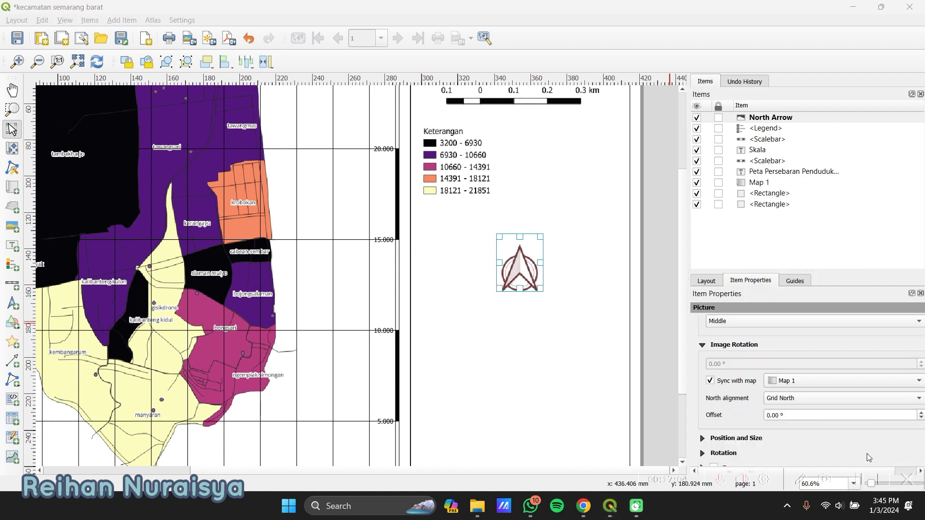
{"action": "scroll", "coordinate": [871, 445], "scroll_direction": "up", "scroll_amount": 3}
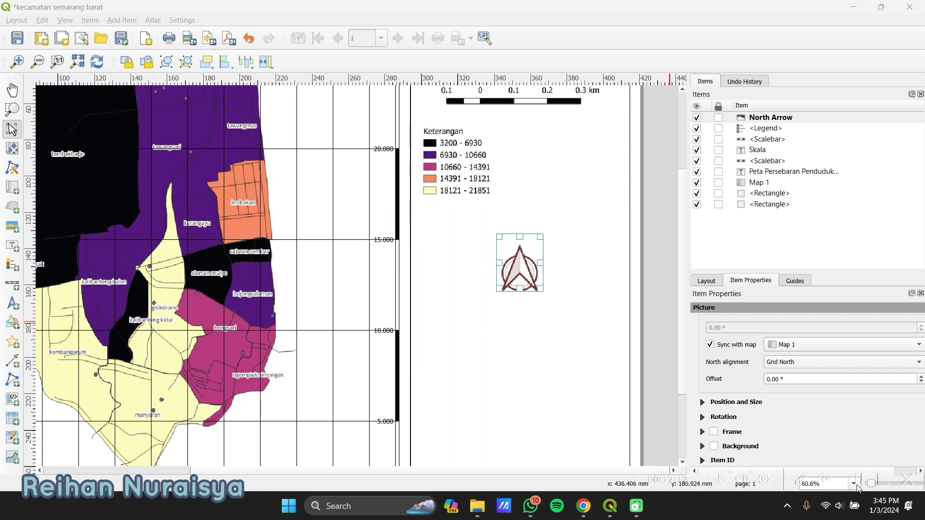
{"action": "left_click", "coordinate": [712, 403]}
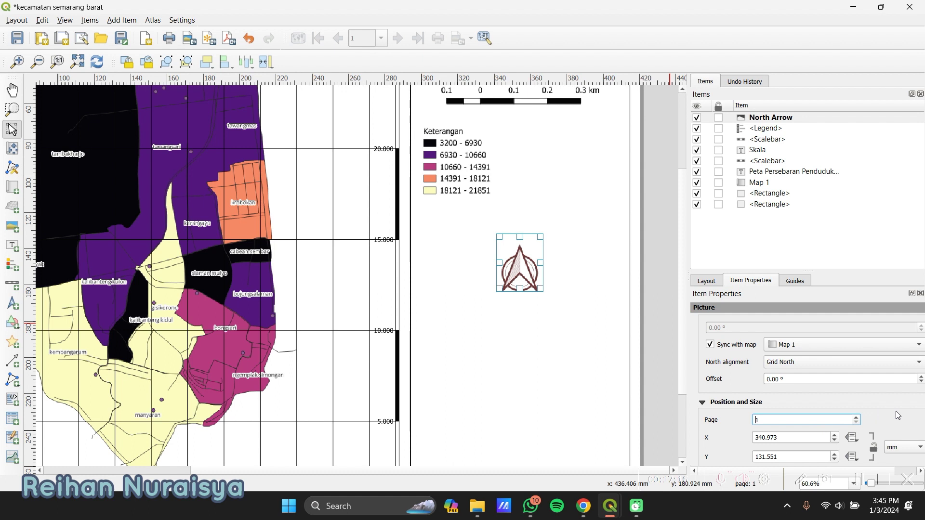
{"action": "scroll", "coordinate": [895, 411], "scroll_direction": "down", "scroll_amount": 3}
{"action": "scroll", "coordinate": [890, 438], "scroll_direction": "down", "scroll_amount": 1}
{"action": "scroll", "coordinate": [890, 438], "scroll_direction": "up", "scroll_amount": 1}
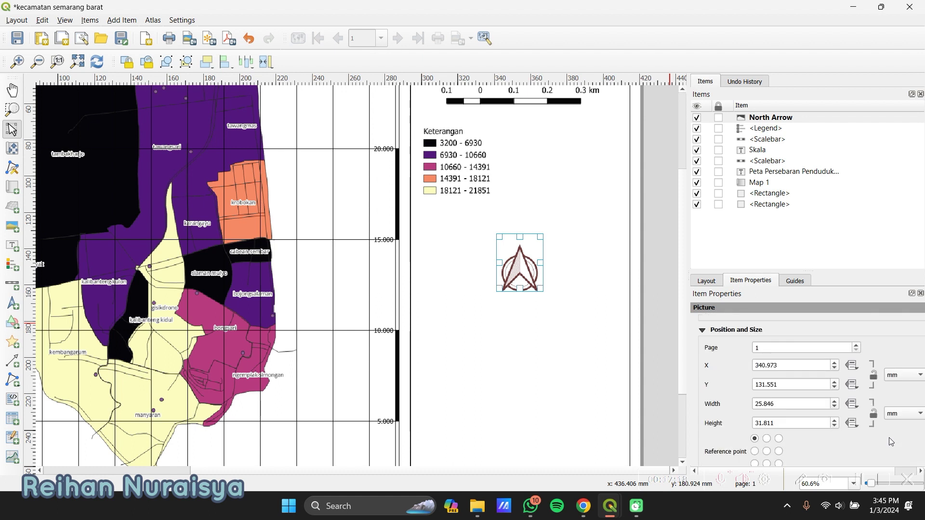
- Set the north arrow's reference point to its center
{"action": "scroll", "coordinate": [889, 438], "scroll_direction": "down", "scroll_amount": 1}
{"action": "scroll", "coordinate": [889, 438], "scroll_direction": "up", "scroll_amount": 1}
{"action": "scroll", "coordinate": [889, 438], "scroll_direction": "down", "scroll_amount": 1}
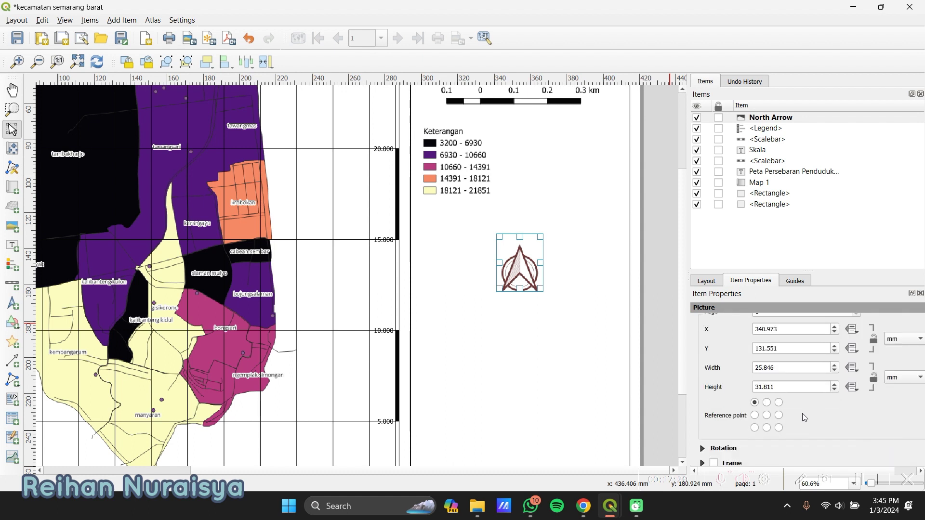
{"action": "left_click", "coordinate": [766, 415]}
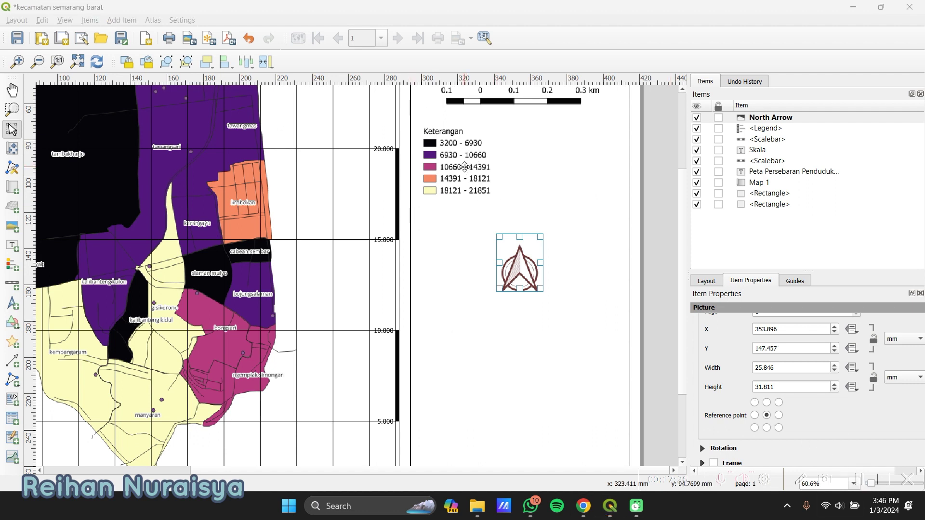
- Center the legend beneath the scale bar and move the north arrow slightly up toward the legend
{"action": "left_click_drag", "start_coordinate": [465, 167], "coordinate": [512, 187]}
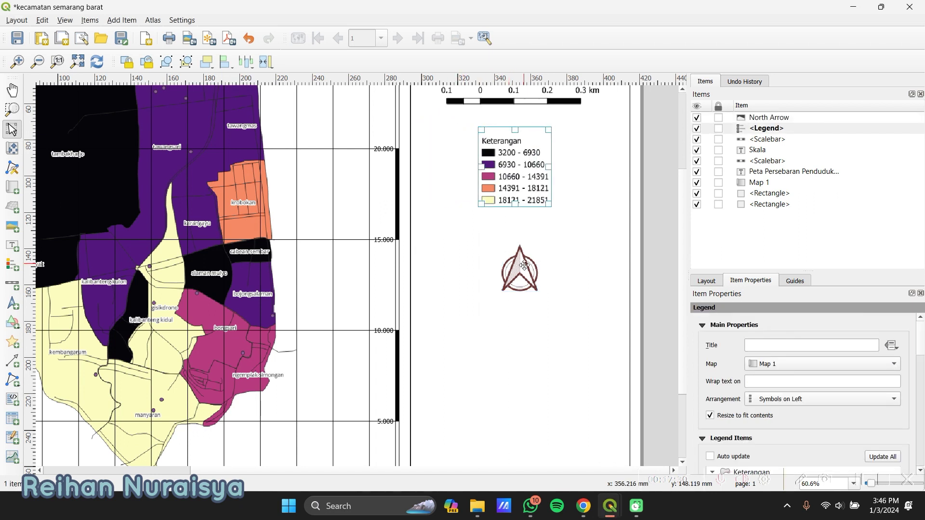
{"action": "left_click", "coordinate": [524, 267]}
{"action": "left_click_drag", "start_coordinate": [524, 267], "coordinate": [524, 267]}
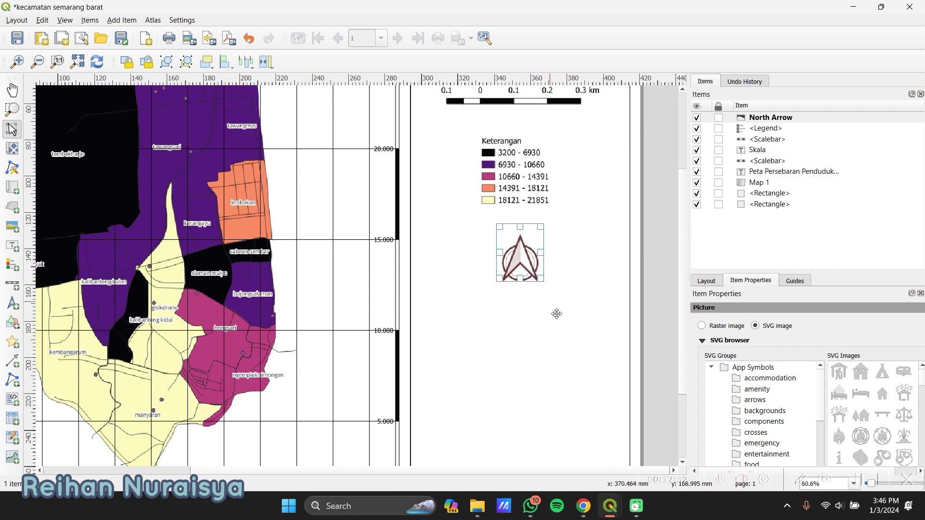
{"action": "left_click", "coordinate": [858, 489]}
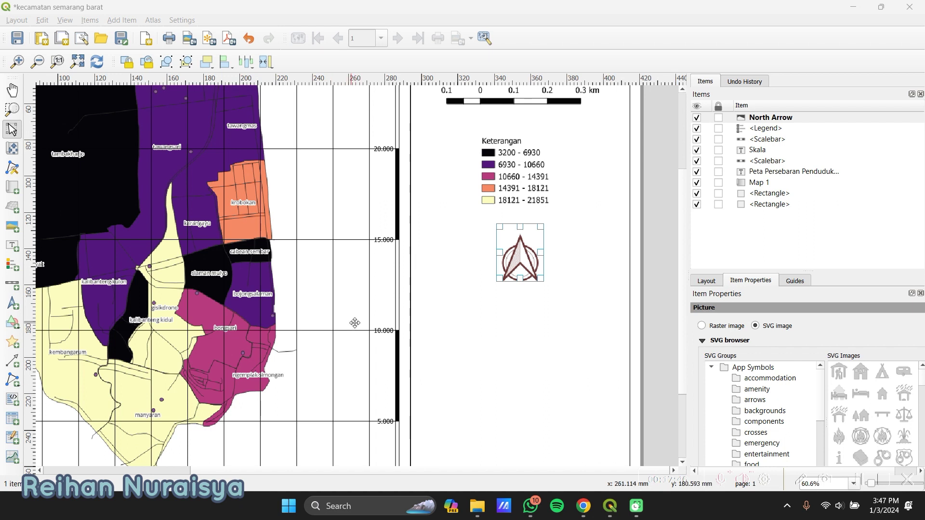
- Draw a picture frame in the empty area below the north arrow
{"action": "left_click", "coordinate": [13, 227]}
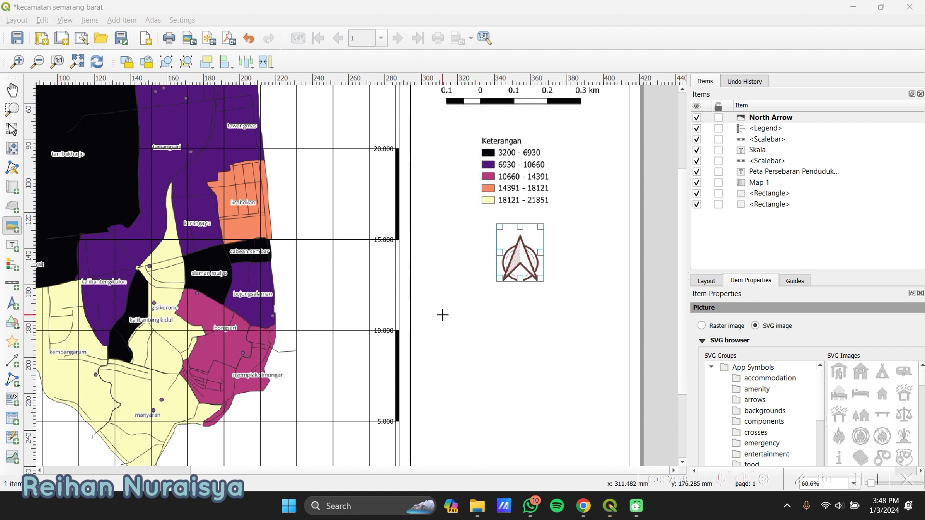
{"action": "left_click_drag", "start_coordinate": [447, 315], "coordinate": [602, 427]}
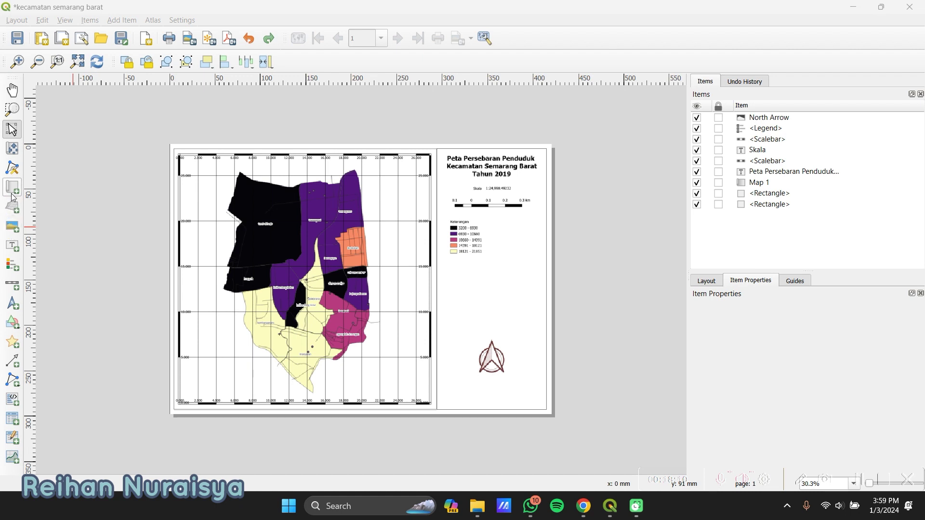
- Add a label below the north arrow reading "Dibuat Oleh" with the author's full name, and 2023 on a second line
{"action": "left_click", "coordinate": [12, 248]}
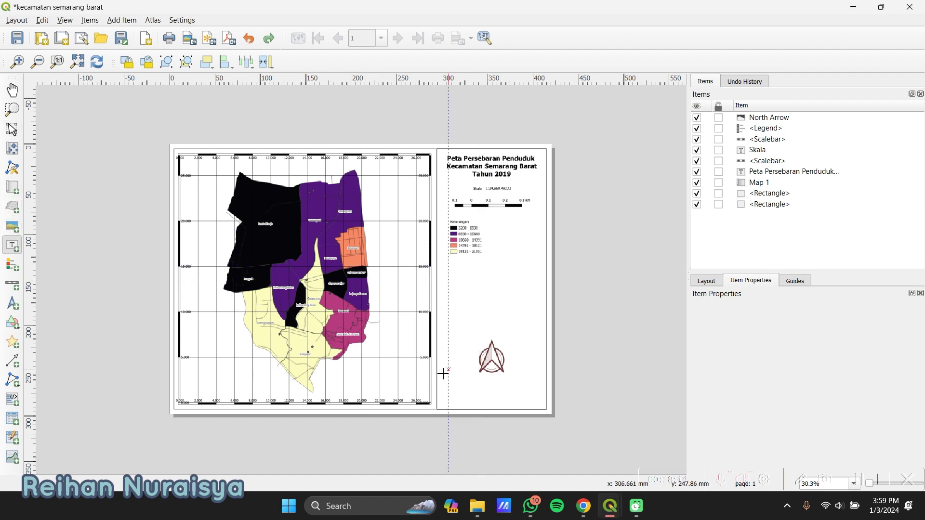
{"action": "left_click_drag", "start_coordinate": [441, 388], "coordinate": [542, 405]}
{"action": "double_click", "coordinate": [782, 346]}
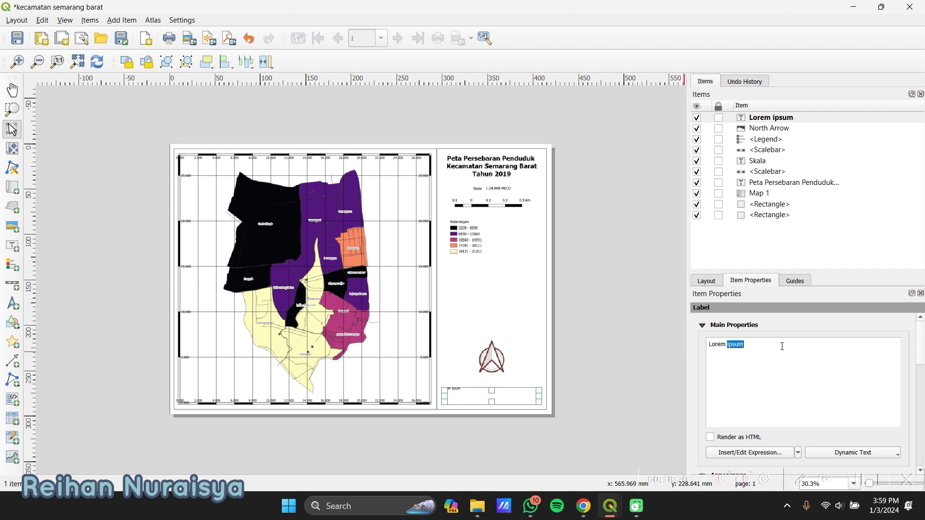
{"action": "left_click_drag", "start_coordinate": [735, 346], "coordinate": [692, 342]}
{"action": "key", "text": "BackSpace"}
{"action": "type", "text": "Dibuat Oleh Reihan NU"}
{"action": "key", "text": "BackSpace"}
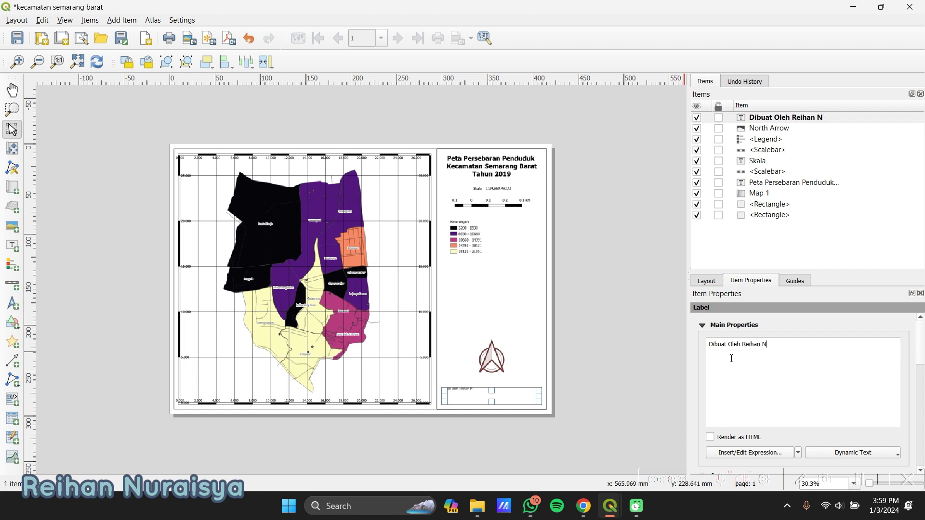
{"action": "type", "text": "uraisya"}
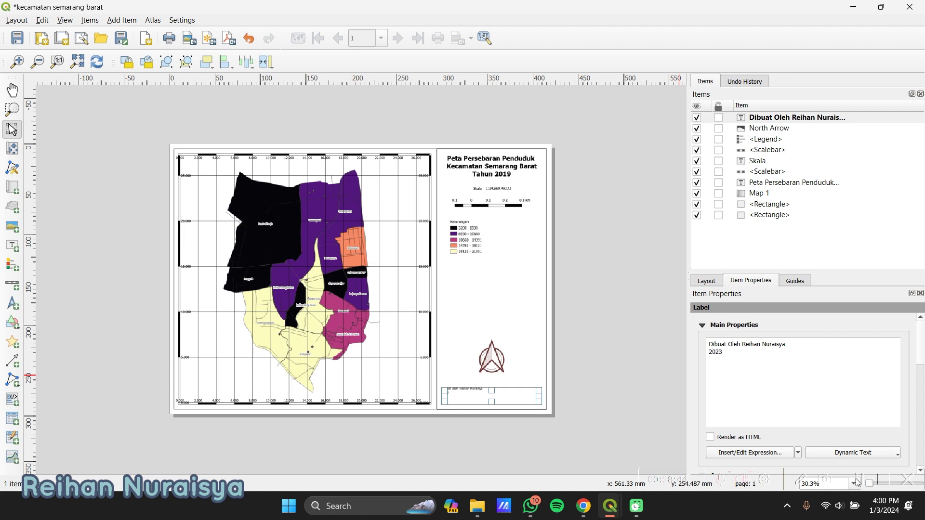
- Set the author label's horizontal alignment to Center and its vertical alignment to Middle
{"action": "scroll", "coordinate": [839, 448], "scroll_direction": "down", "scroll_amount": 3}
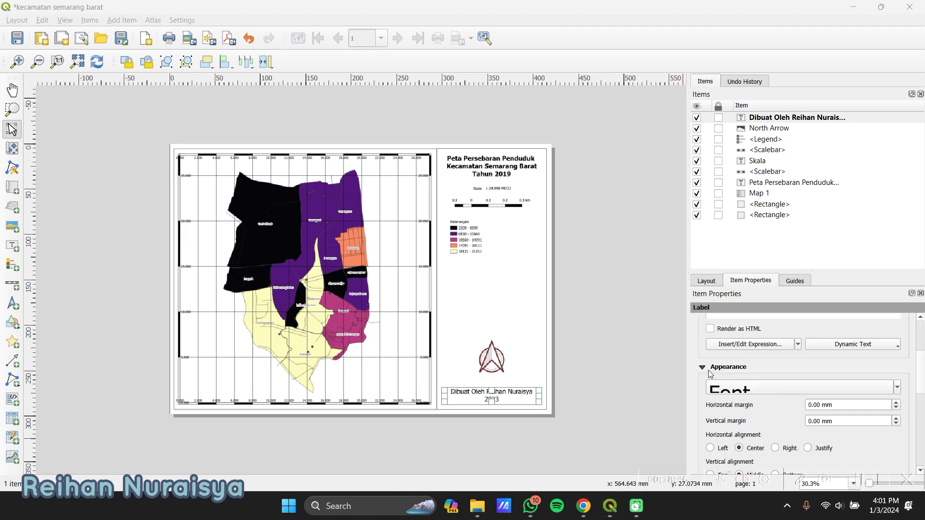
{"action": "scroll", "coordinate": [768, 414], "scroll_direction": "down", "scroll_amount": 1}
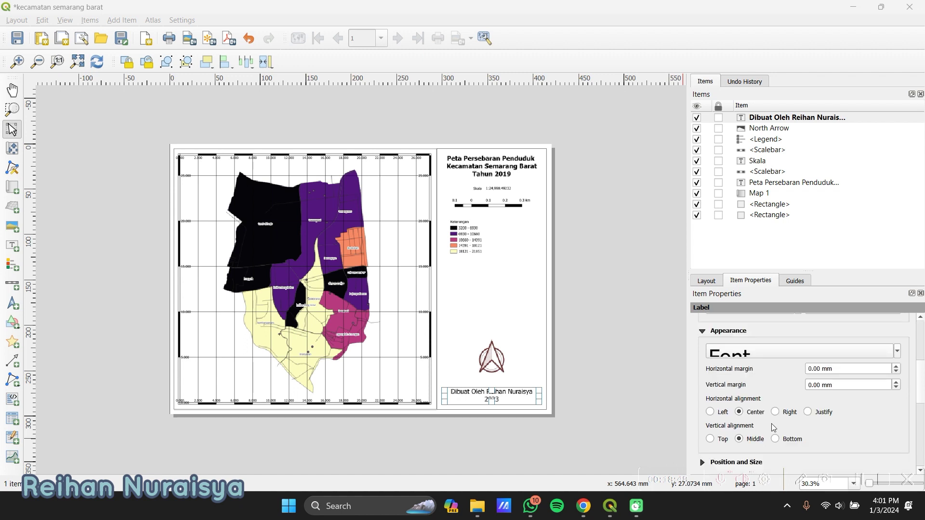
{"action": "left_click", "coordinate": [741, 413]}
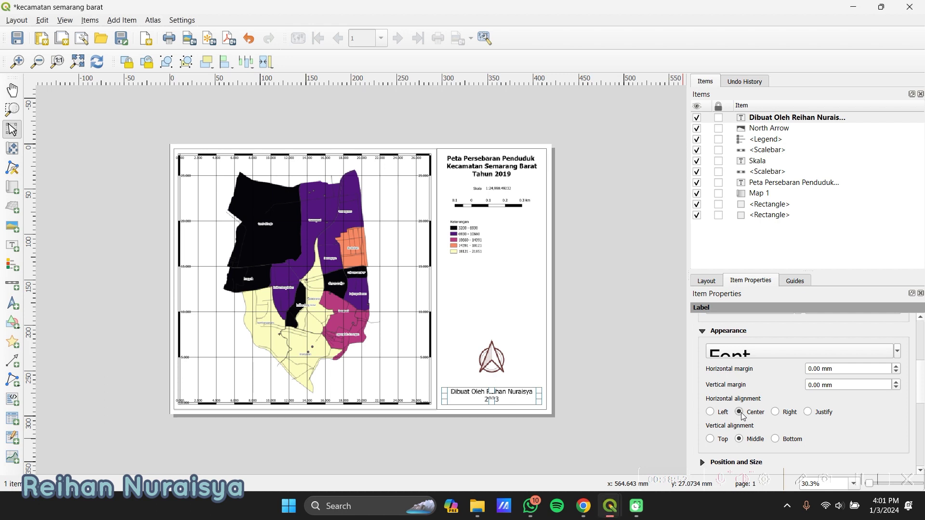
{"action": "left_click", "coordinate": [738, 438]}
{"action": "left_click", "coordinate": [861, 485]}
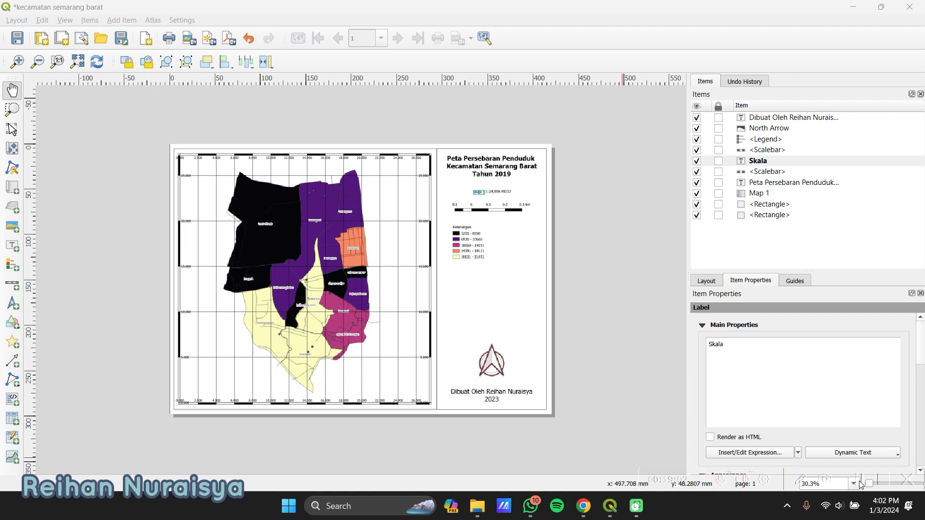
- Export the layout as the image kecamatan semarang barat.png at 300 dpi into the SIG TERBARU folder in Documents
{"action": "left_click", "coordinate": [21, 23]}
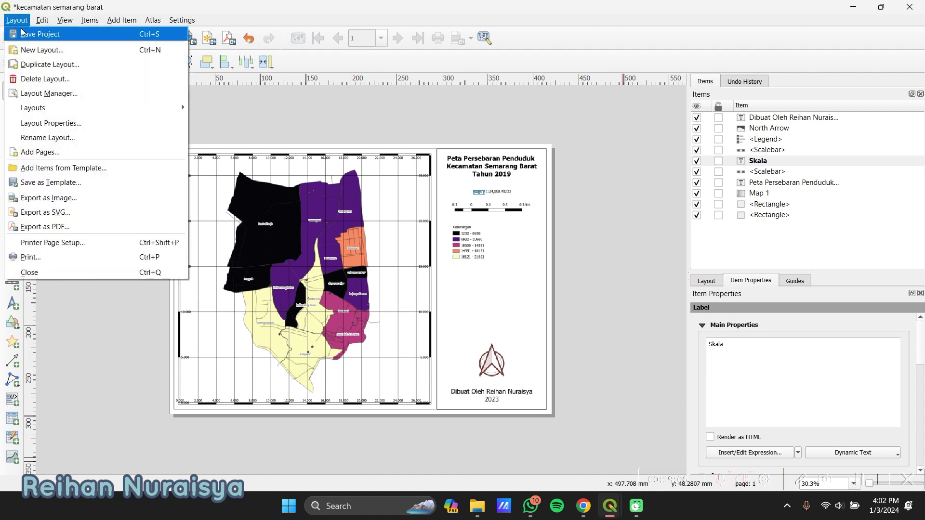
{"action": "left_click", "coordinate": [53, 201]}
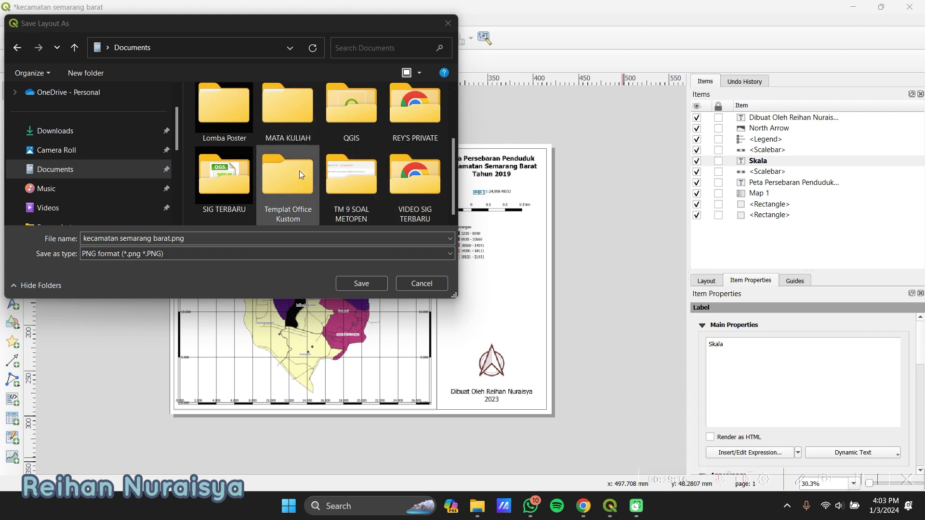
{"action": "double_click", "coordinate": [230, 202]}
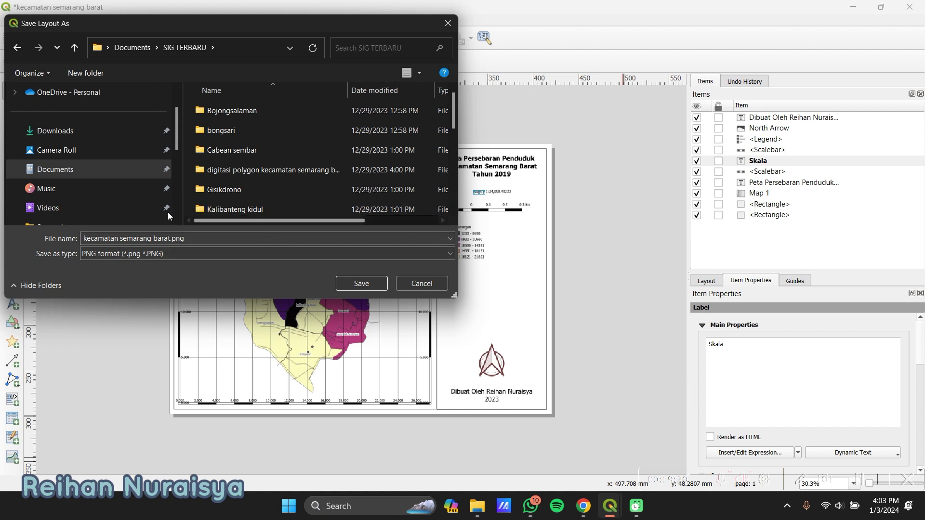
{"action": "left_click", "coordinate": [110, 173]}
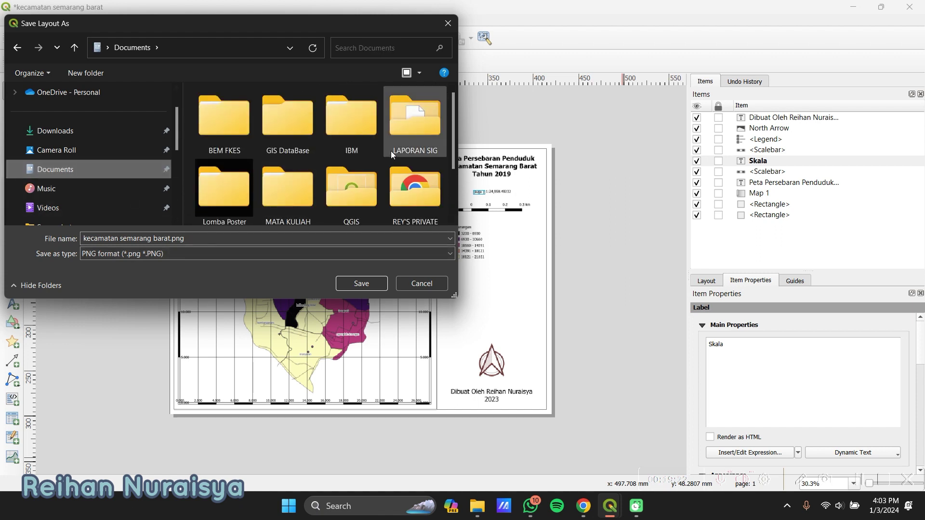
{"action": "scroll", "coordinate": [353, 163], "scroll_direction": "down", "scroll_amount": 2}
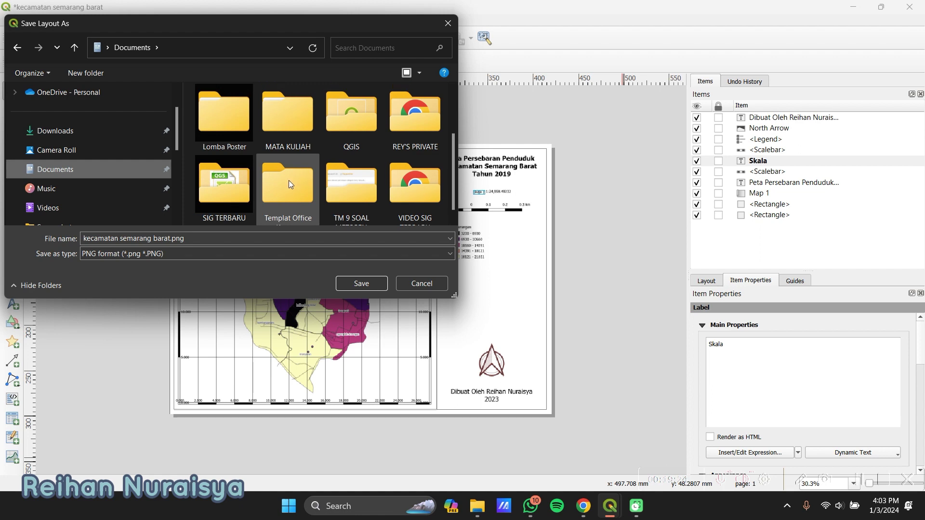
{"action": "double_click", "coordinate": [241, 178]}
{"action": "scroll", "coordinate": [318, 191], "scroll_direction": "down", "scroll_amount": 2}
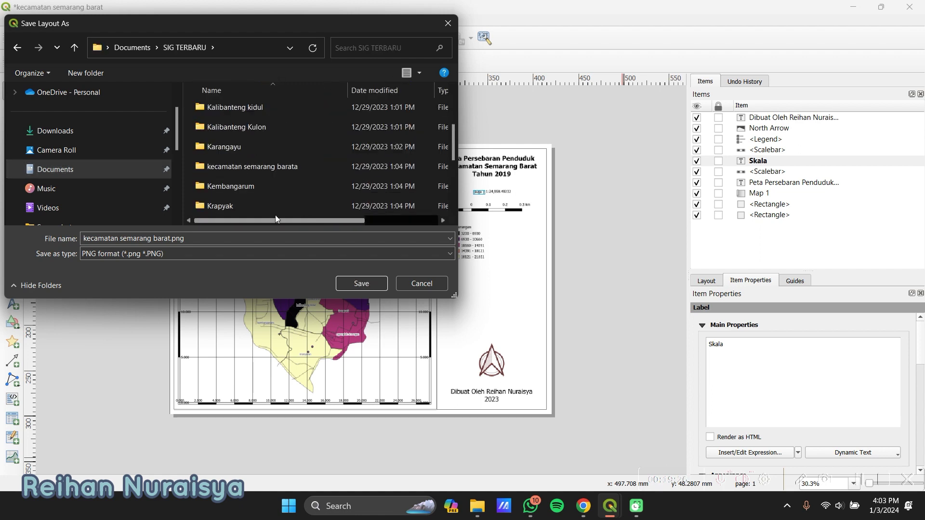
{"action": "scroll", "coordinate": [282, 187], "scroll_direction": "down", "scroll_amount": 3}
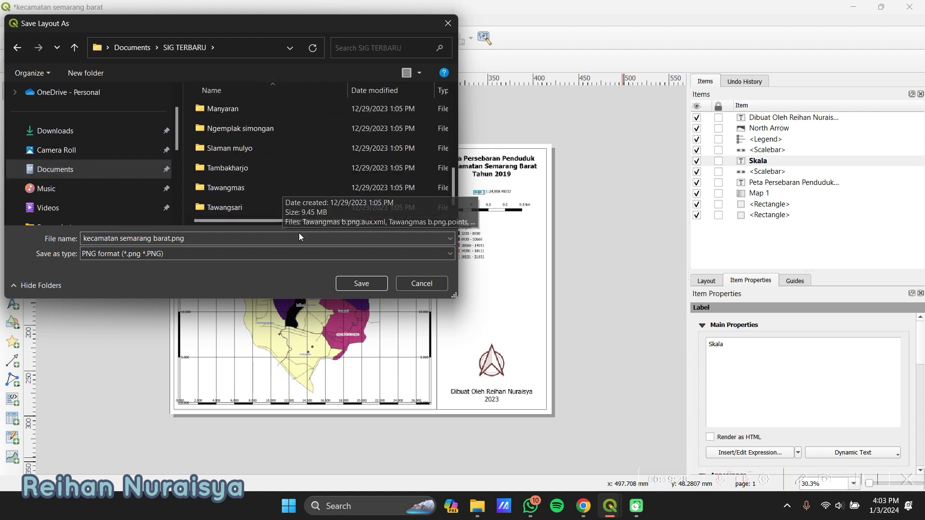
{"action": "left_click", "coordinate": [360, 285]}
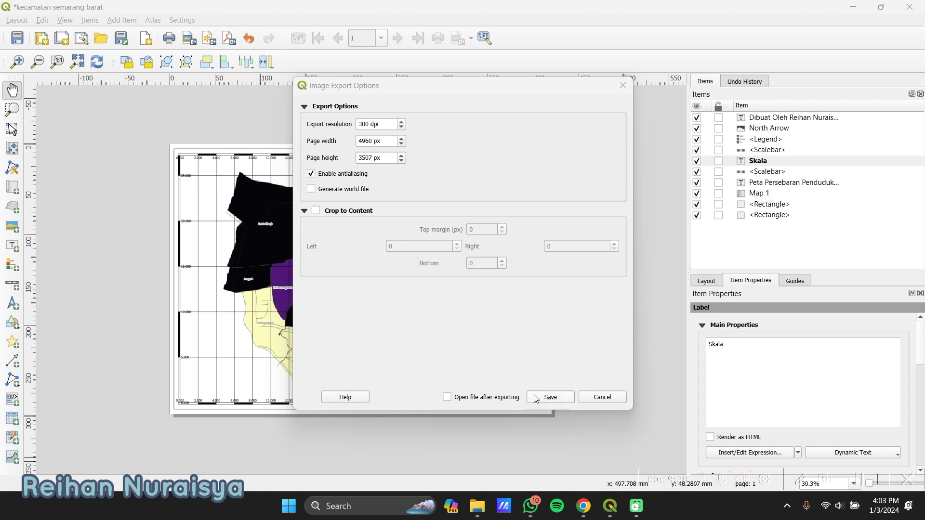
{"action": "left_click", "coordinate": [565, 398]}
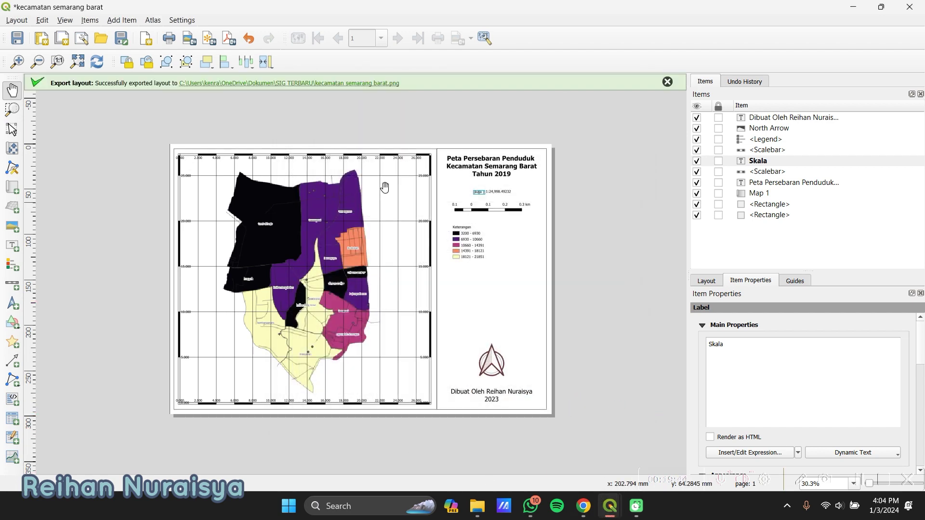
- Save the project
{"action": "left_click", "coordinate": [860, 479]}
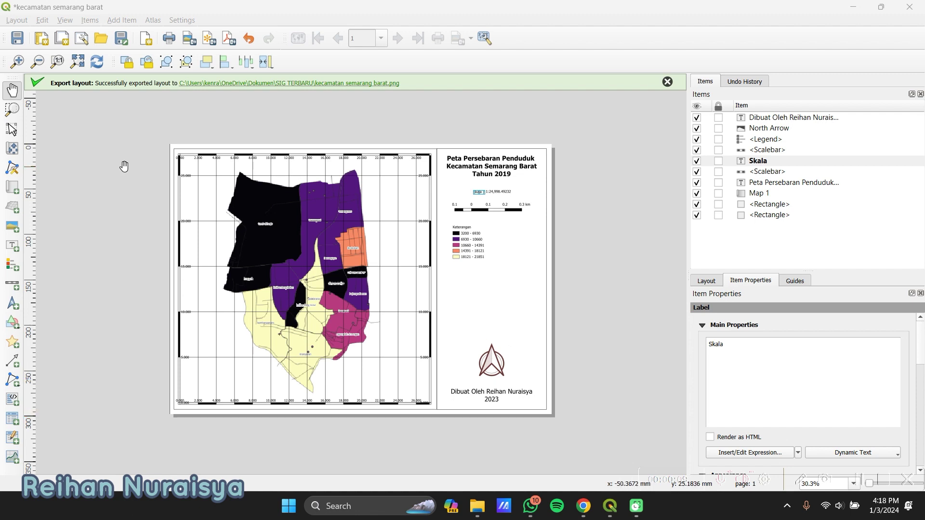
{"action": "left_click", "coordinate": [15, 42]}
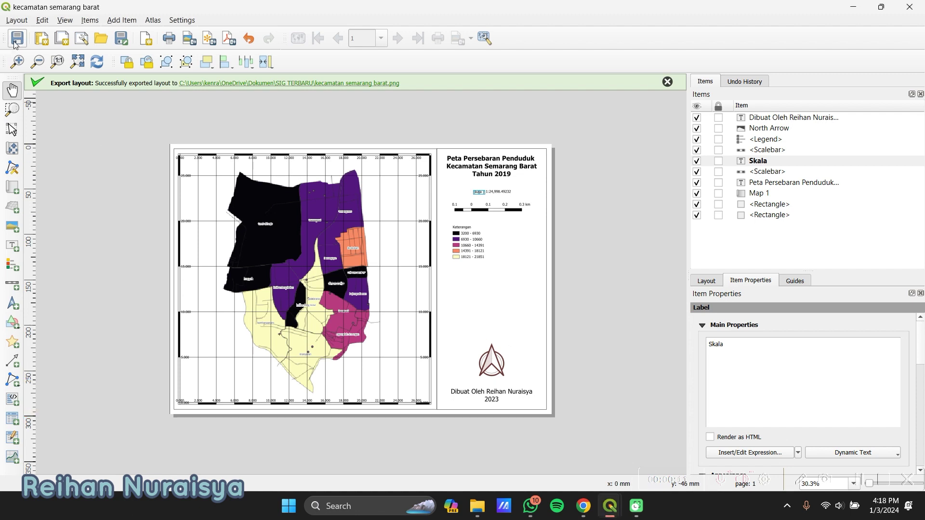